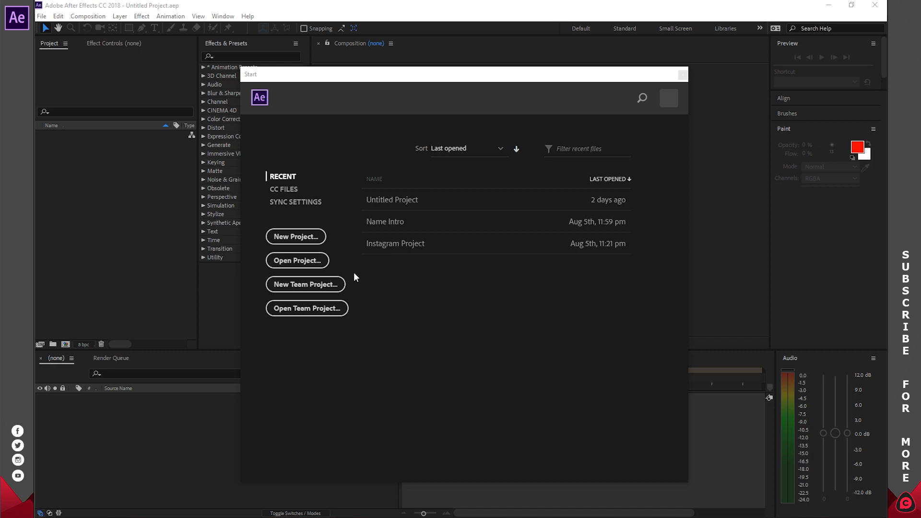
Create a new project and look over its Effect Controls, Effects & Presets, Preview, Align, Audio and Project panels
{"action": "left_click", "coordinate": [297, 236]}
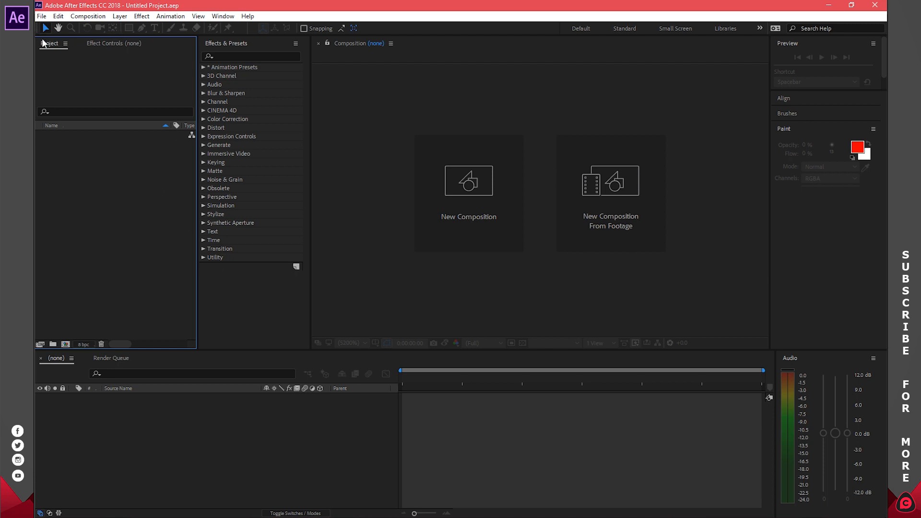
{"action": "left_click", "coordinate": [116, 42]}
{"action": "left_click", "coordinate": [221, 43]}
{"action": "left_click", "coordinate": [806, 62]}
{"action": "left_click", "coordinate": [786, 98]}
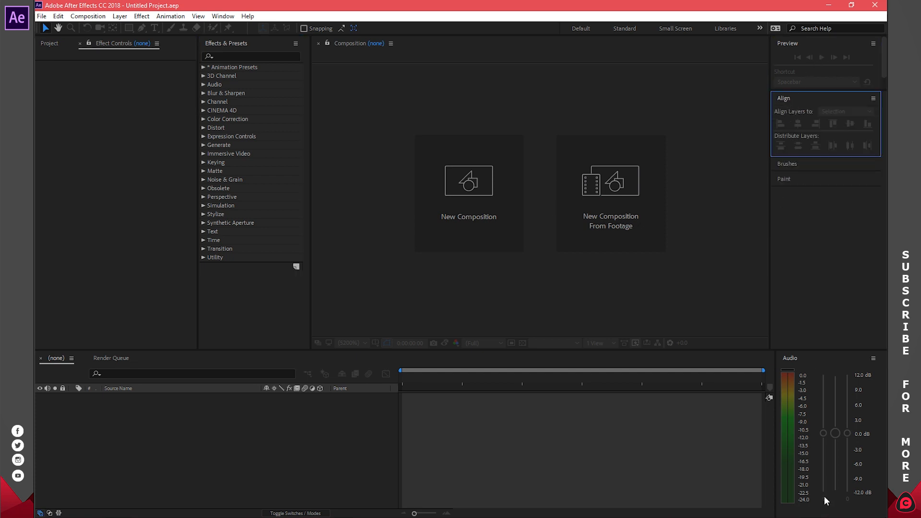
{"action": "left_click", "coordinate": [795, 386]}
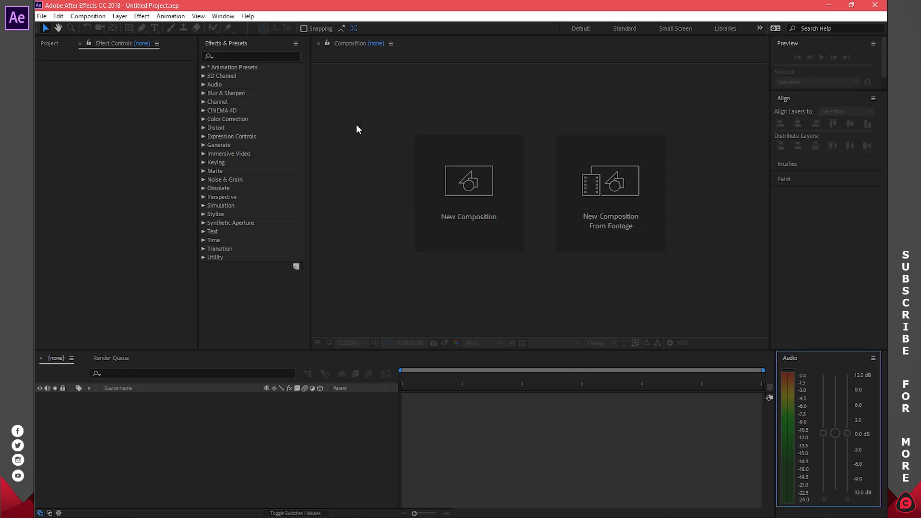
{"action": "key", "text": "ctrl+0"}
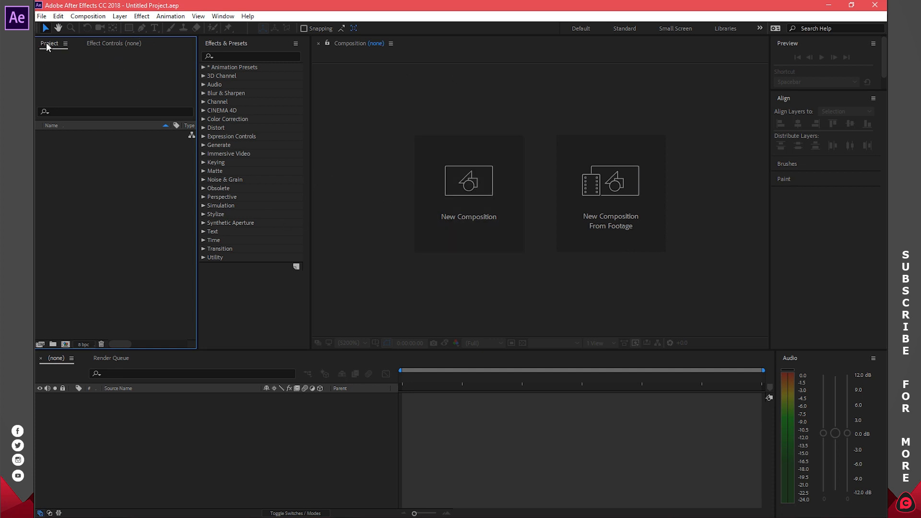
Examine the Effect Controls, Effects & Presets, Timeline, Render Queue, Paint, Brushes, Align and Preview panels
{"action": "left_click", "coordinate": [116, 43]}
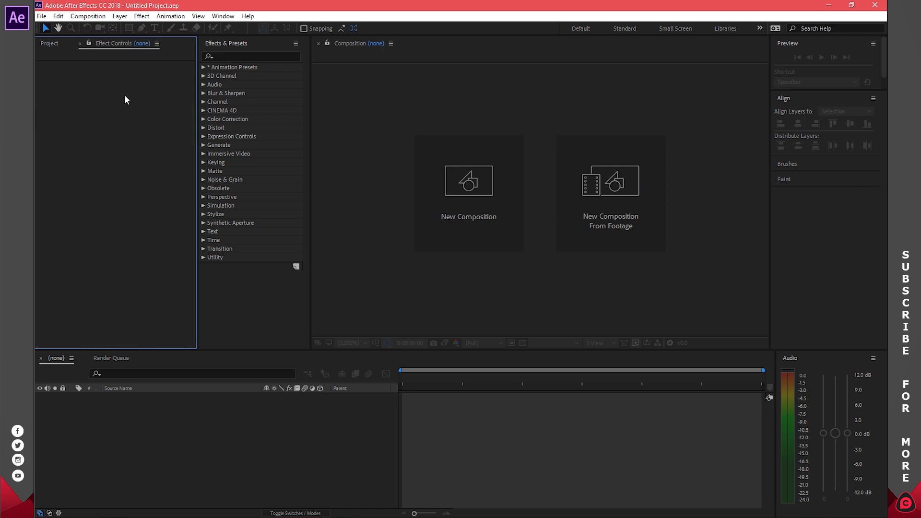
{"action": "left_click", "coordinate": [227, 44]}
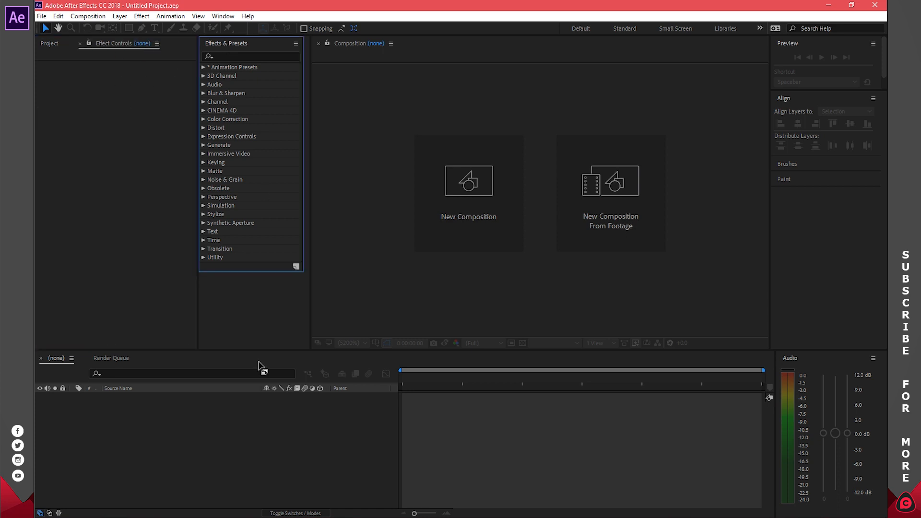
{"action": "left_click", "coordinate": [54, 357]}
{"action": "left_click", "coordinate": [110, 359]}
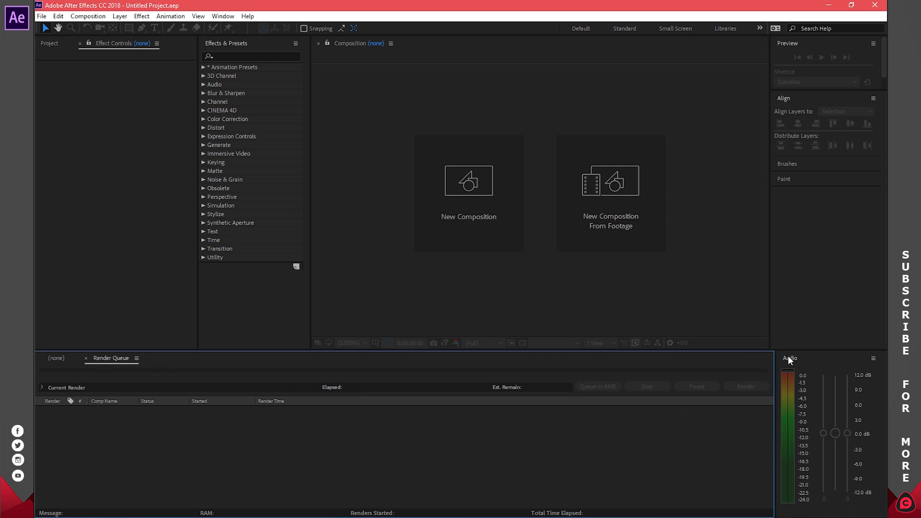
{"action": "left_click", "coordinate": [786, 178]}
{"action": "left_click", "coordinate": [790, 112]}
{"action": "left_click", "coordinate": [790, 98]}
{"action": "left_click", "coordinate": [788, 43]}
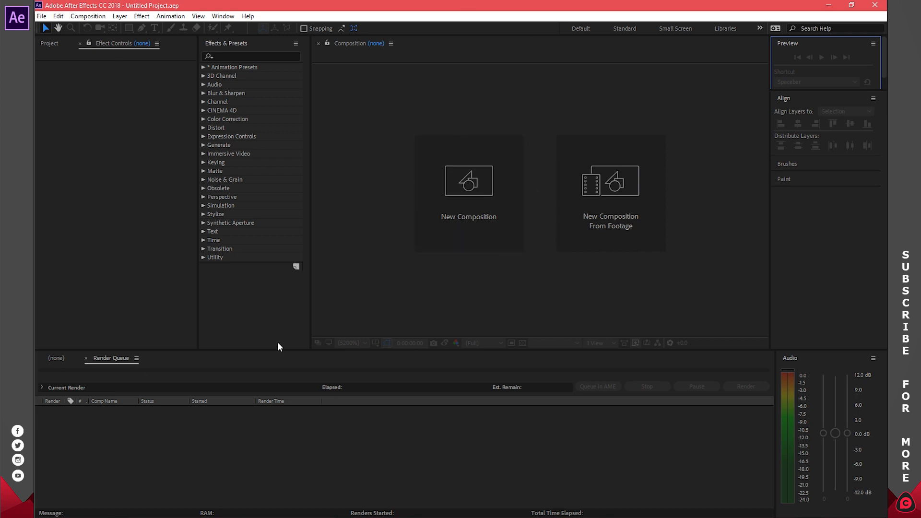
Show the Paragraph panel in the workspace
{"action": "left_click", "coordinate": [223, 16]}
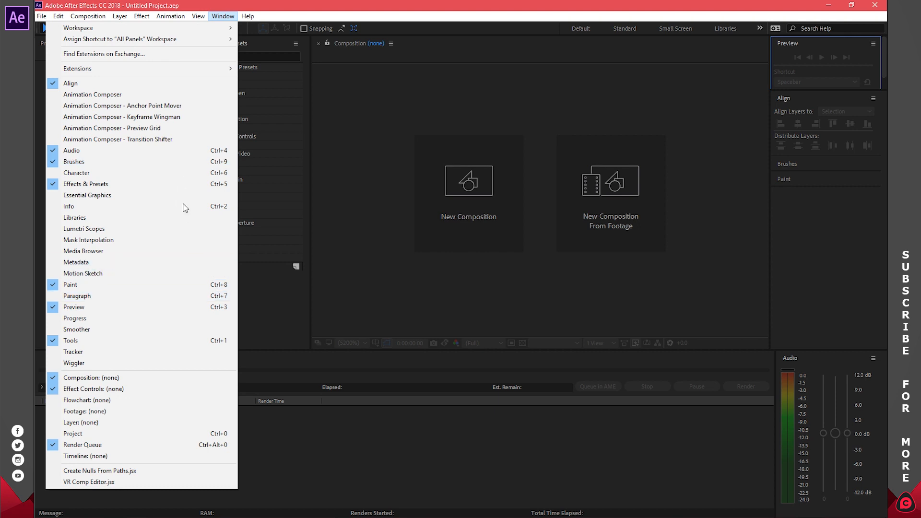
{"action": "left_click", "coordinate": [89, 298]}
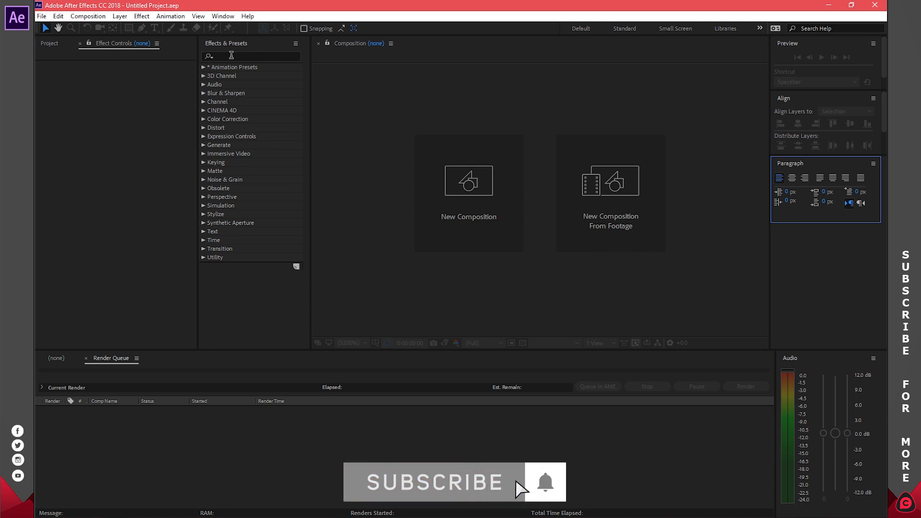
Try docking the Effects & Presets panel below the Paragraph panel, and return it between Effect Controls and Composition
{"action": "left_click_drag", "start_coordinate": [214, 42], "coordinate": [812, 336]}
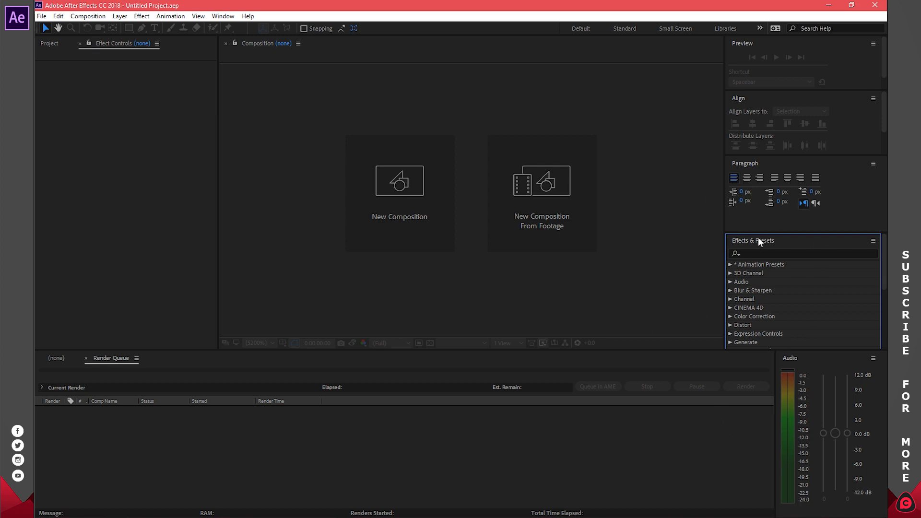
{"action": "left_click_drag", "start_coordinate": [730, 244], "coordinate": [228, 226]}
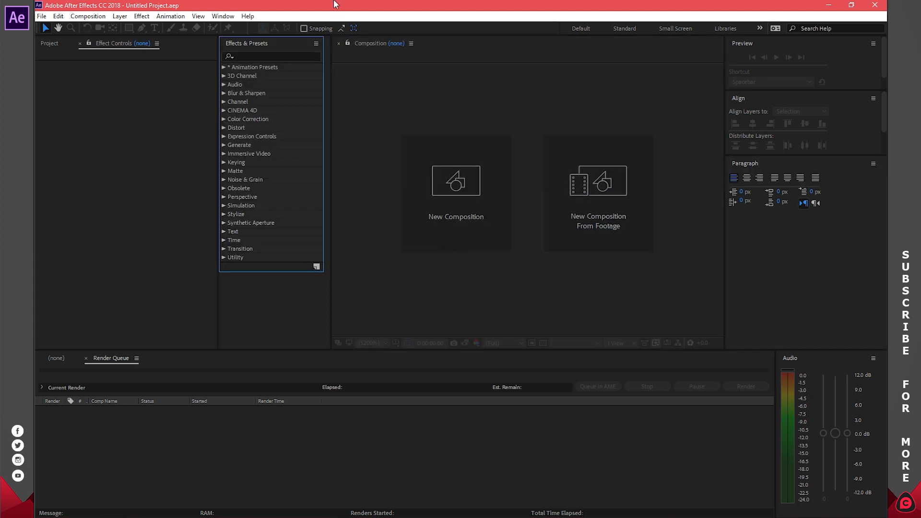
Dock the Align panel beneath Effects & Presets and adjust the divider between the two panels
{"action": "left_click", "coordinate": [749, 98]}
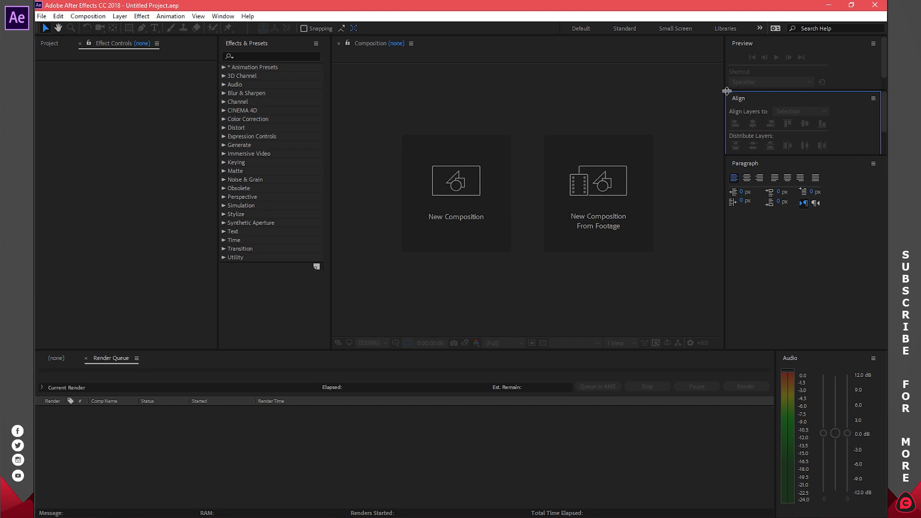
{"action": "mouse_move", "coordinate": [754, 96]}
{"action": "left_mouse_down"}
{"action": "mouse_move", "coordinate": [668, 113]}
{"action": "mouse_move", "coordinate": [271, 62]}
{"action": "mouse_move", "coordinate": [255, 54]}
{"action": "mouse_move", "coordinate": [267, 46]}
{"action": "mouse_move", "coordinate": [286, 359]}
{"action": "mouse_move", "coordinate": [266, 346]}
{"action": "left_mouse_up"}
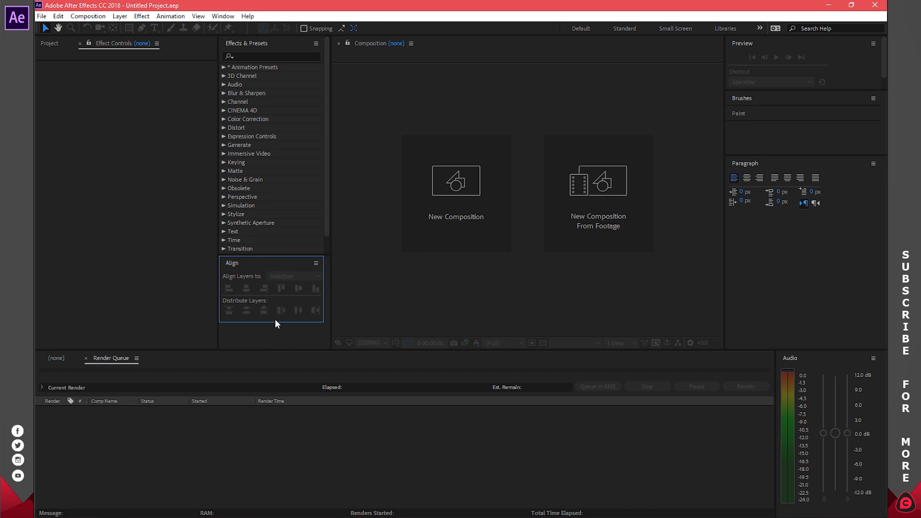
{"action": "left_click_drag", "start_coordinate": [277, 254], "coordinate": [279, 268]}
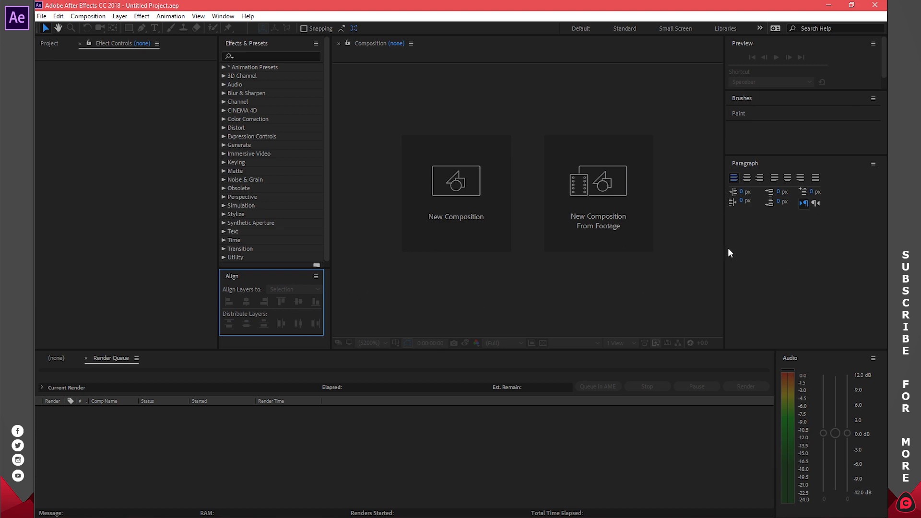
Dock the Paragraph panel above the Brushes and Paint group and collapse the Brushes panel
{"action": "left_click", "coordinate": [758, 116]}
{"action": "left_click", "coordinate": [759, 97]}
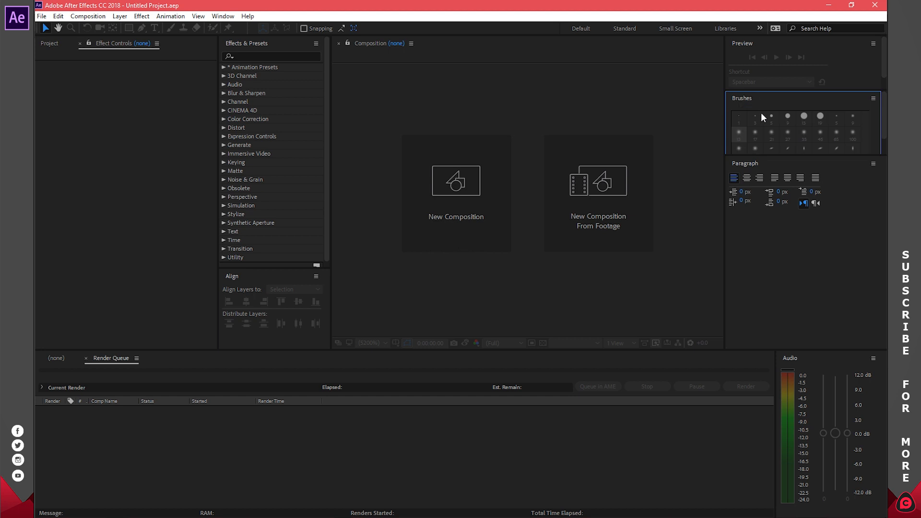
{"action": "left_click", "coordinate": [756, 161]}
{"action": "left_click_drag", "start_coordinate": [744, 161], "coordinate": [765, 99]}
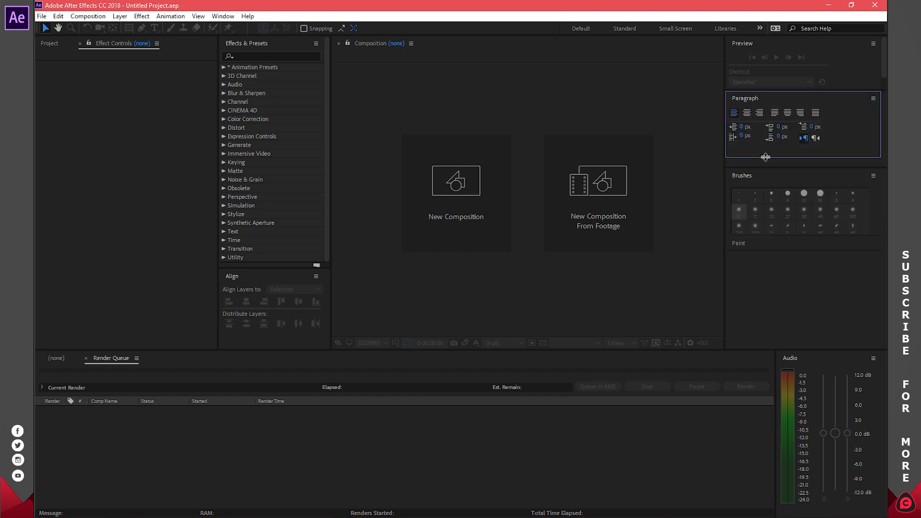
{"action": "left_click", "coordinate": [755, 171]}
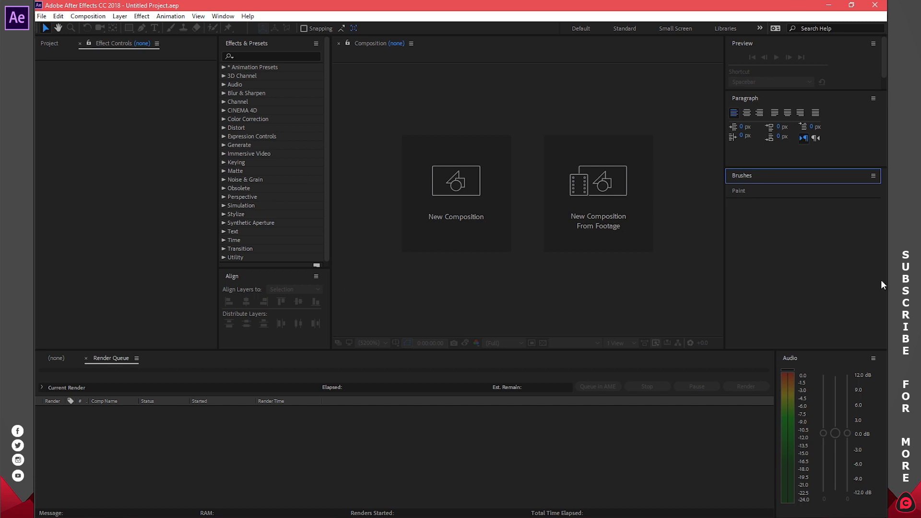
Try the Animation, Color and Essential Graphics workspaces one after another
{"action": "left_click", "coordinate": [223, 16]}
{"action": "mouse_move", "coordinate": [213, 32]}
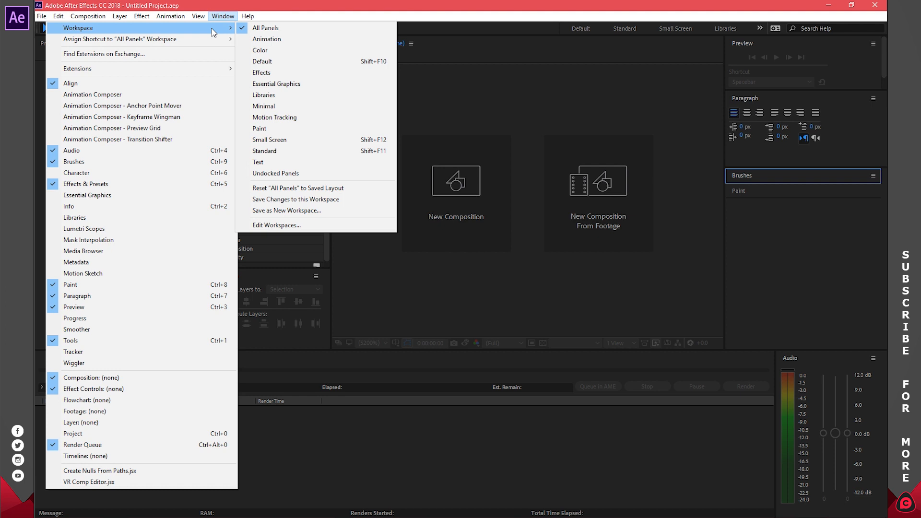
{"action": "left_click", "coordinate": [283, 38]}
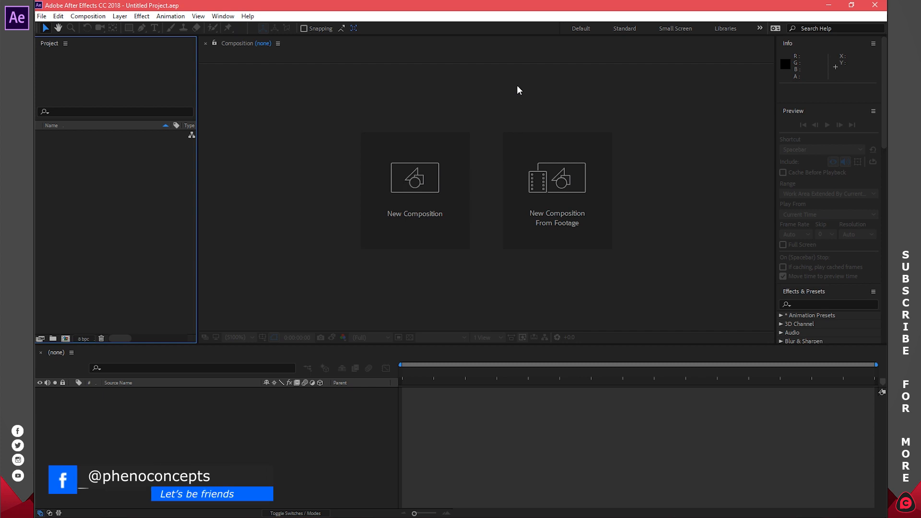
{"action": "left_click", "coordinate": [230, 19]}
{"action": "mouse_move", "coordinate": [211, 27]}
{"action": "left_click", "coordinate": [273, 48]}
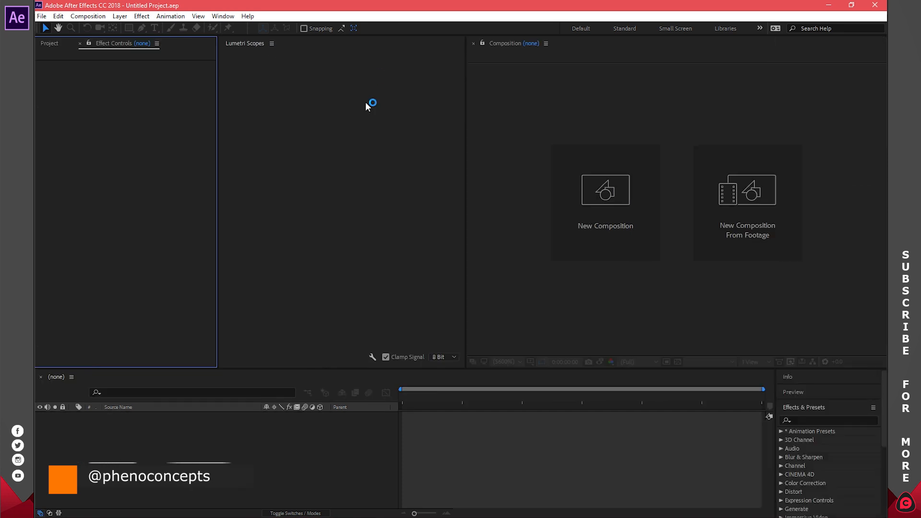
{"action": "left_click", "coordinate": [230, 19]}
{"action": "mouse_move", "coordinate": [225, 28]}
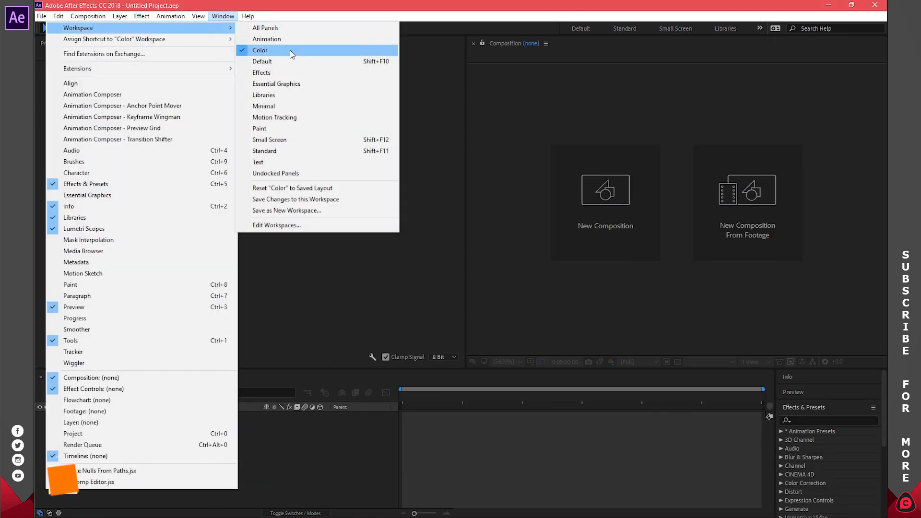
{"action": "left_click", "coordinate": [291, 85]}
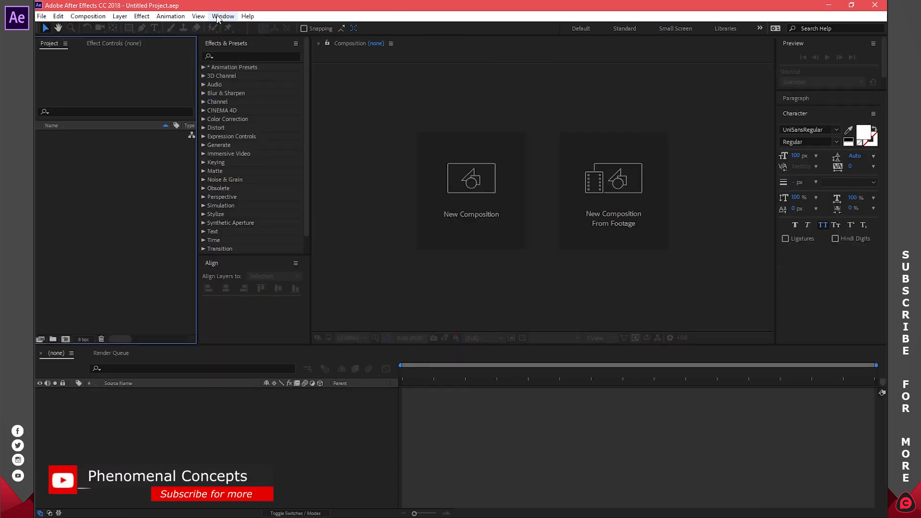
Switch back to the All Panels workspace
{"action": "left_click", "coordinate": [222, 16]}
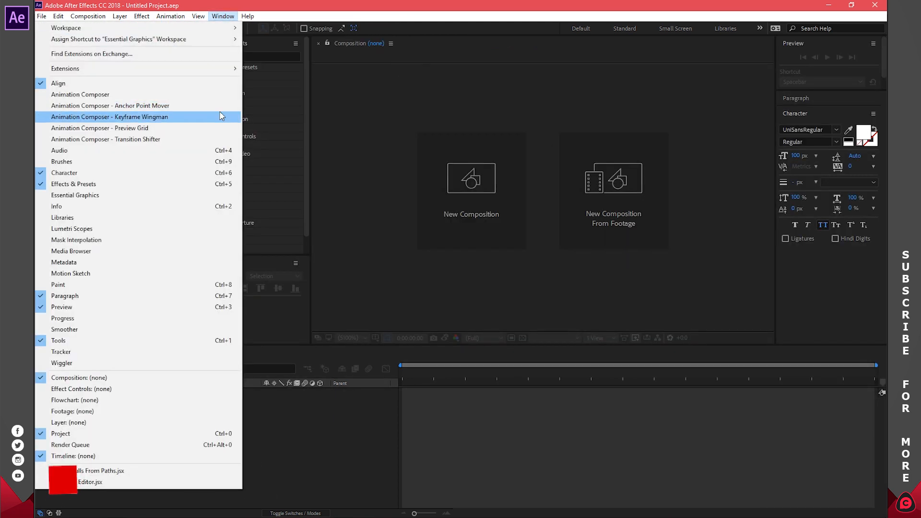
{"action": "mouse_move", "coordinate": [225, 28]}
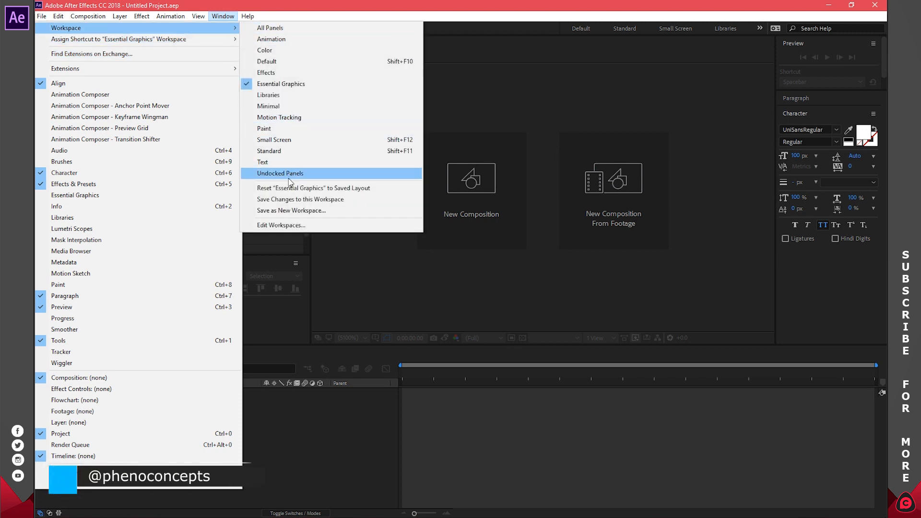
{"action": "left_click", "coordinate": [268, 29]}
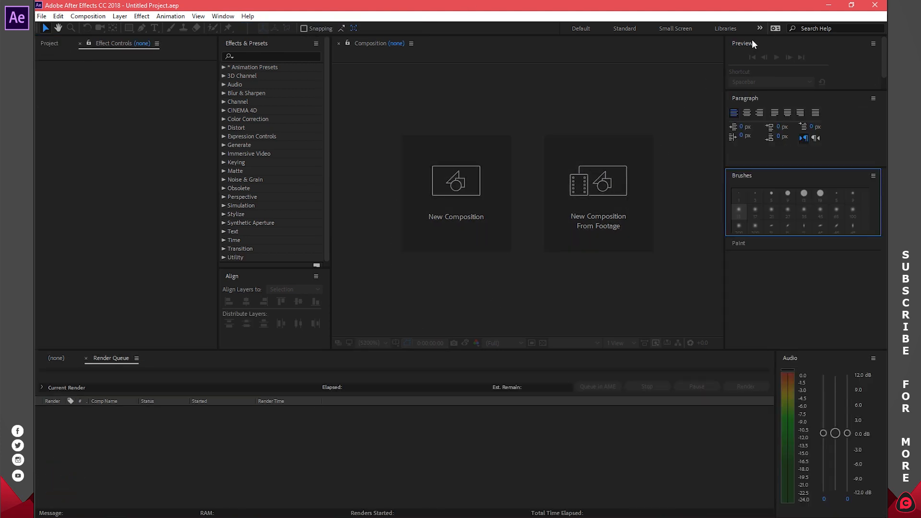
Close the Brushes and Paint panels
{"action": "left_click", "coordinate": [874, 176]}
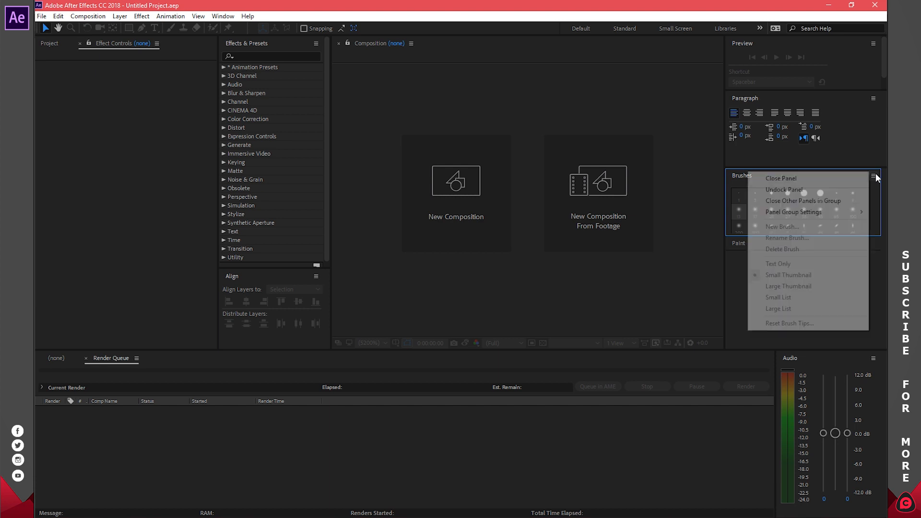
{"action": "left_click", "coordinate": [818, 181]}
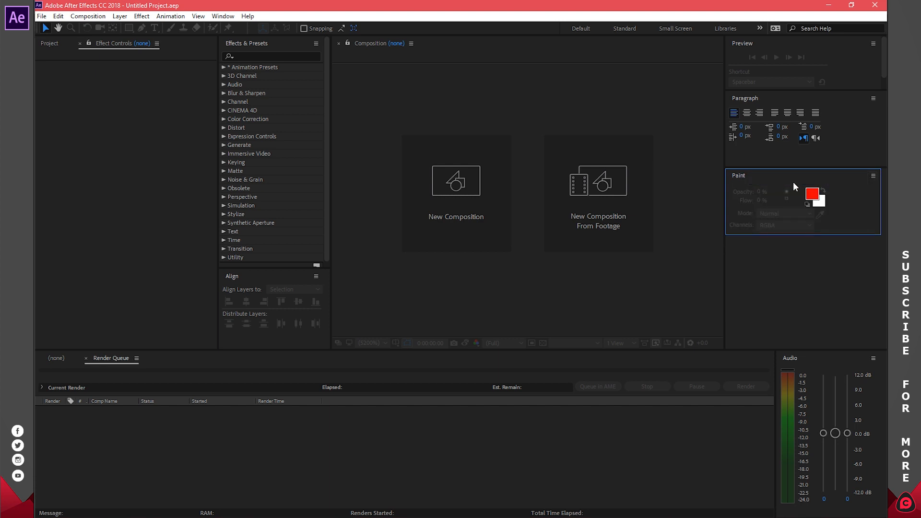
{"action": "left_click", "coordinate": [871, 175]}
{"action": "left_click", "coordinate": [839, 177]}
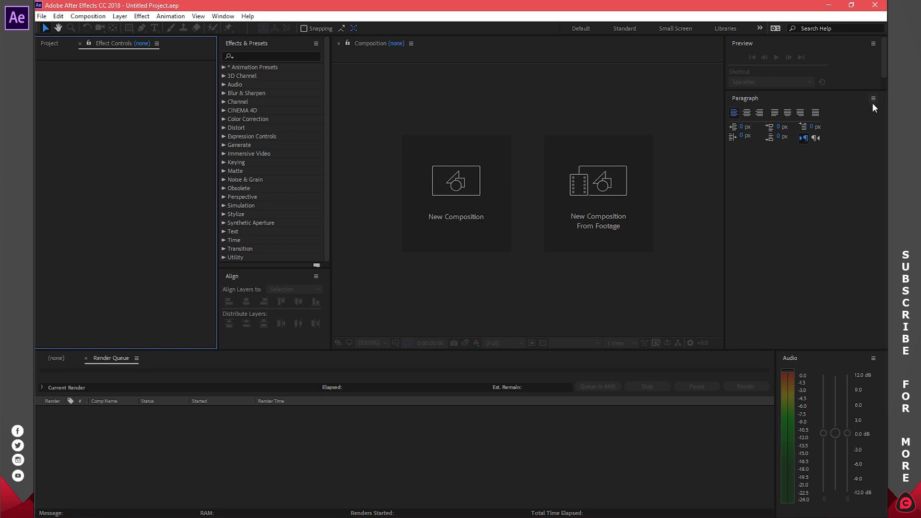
{"action": "left_click", "coordinate": [873, 44]}
{"action": "left_click", "coordinate": [804, 202]}
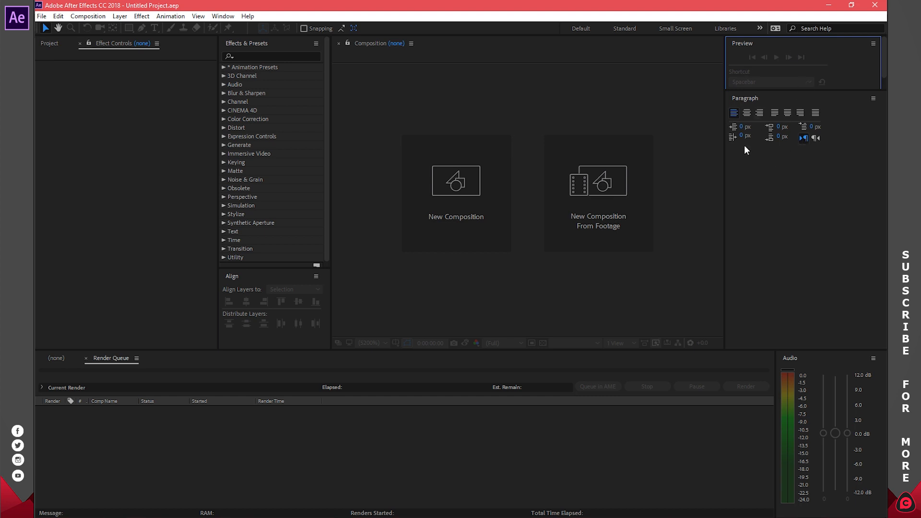
Show the Character panel beneath Paragraph and enlarge it until all its text settings are exposed
{"action": "left_click", "coordinate": [223, 16]}
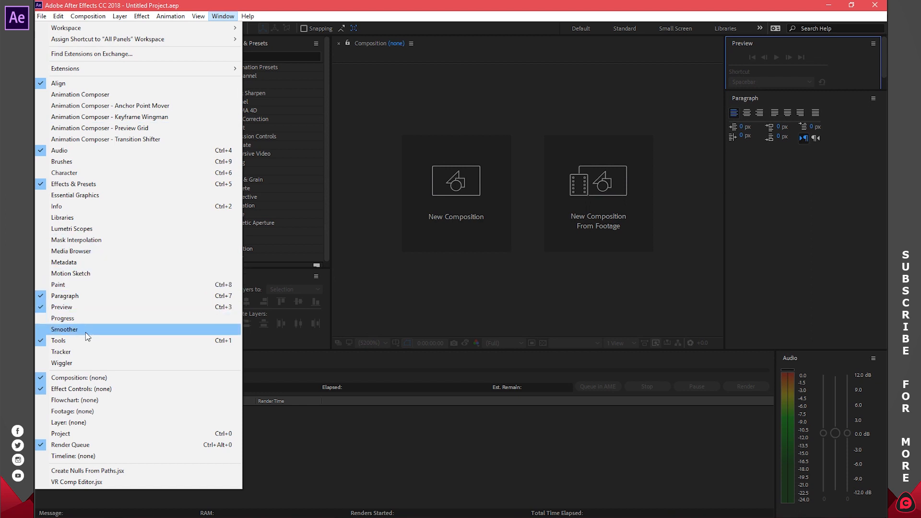
{"action": "left_click", "coordinate": [79, 173]}
{"action": "left_click_drag", "start_coordinate": [761, 173], "coordinate": [760, 157]}
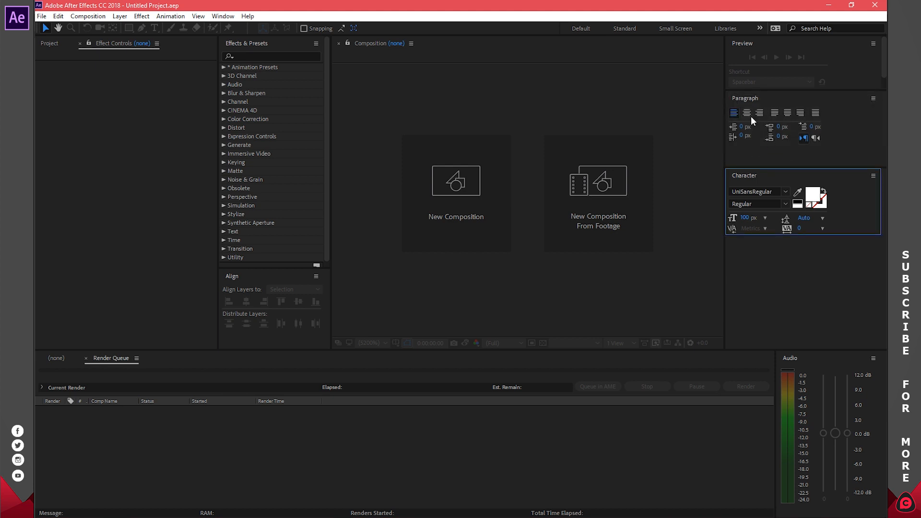
{"action": "left_click_drag", "start_coordinate": [791, 236], "coordinate": [794, 314]}
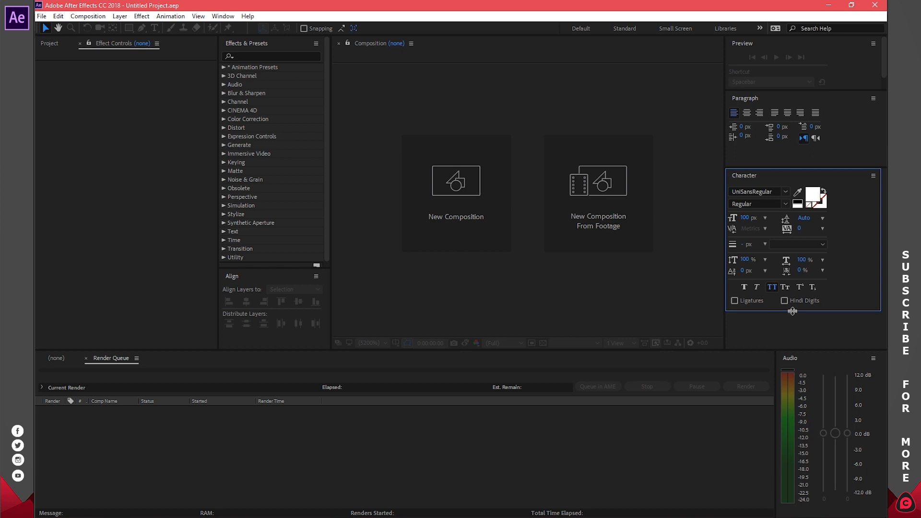
Enlarge the Preview panel downwards to expose its Include options
{"action": "left_click", "coordinate": [777, 56]}
{"action": "left_click_drag", "start_coordinate": [777, 90], "coordinate": [787, 107]}
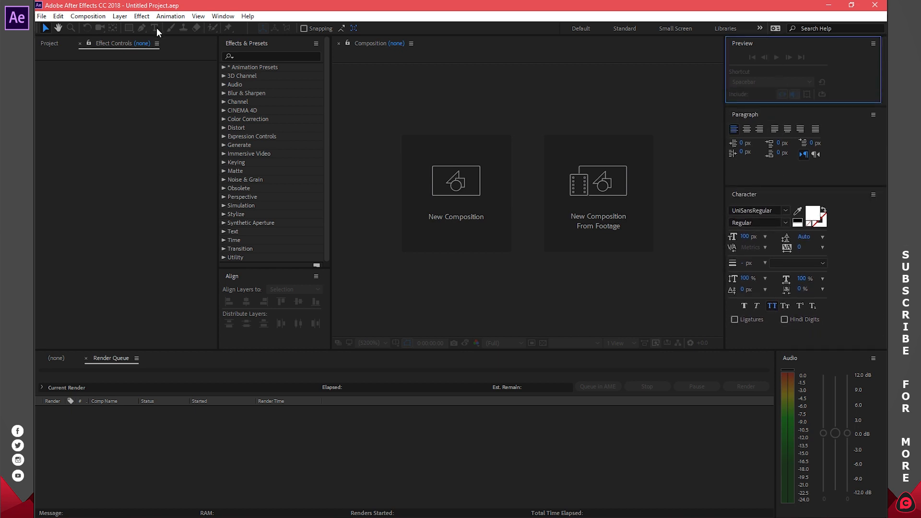
{"action": "left_click", "coordinate": [223, 16]}
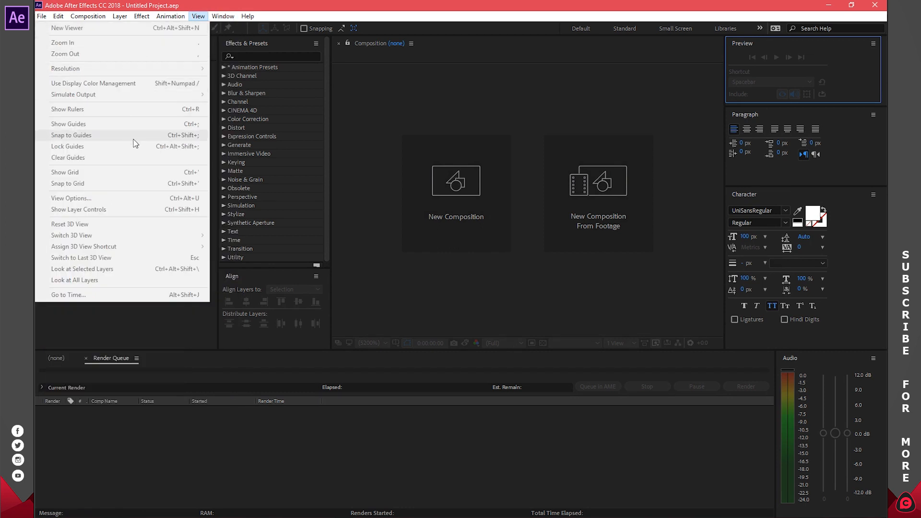
Close the Render Queue and Timeline panels
{"action": "mouse_move", "coordinate": [223, 16]}
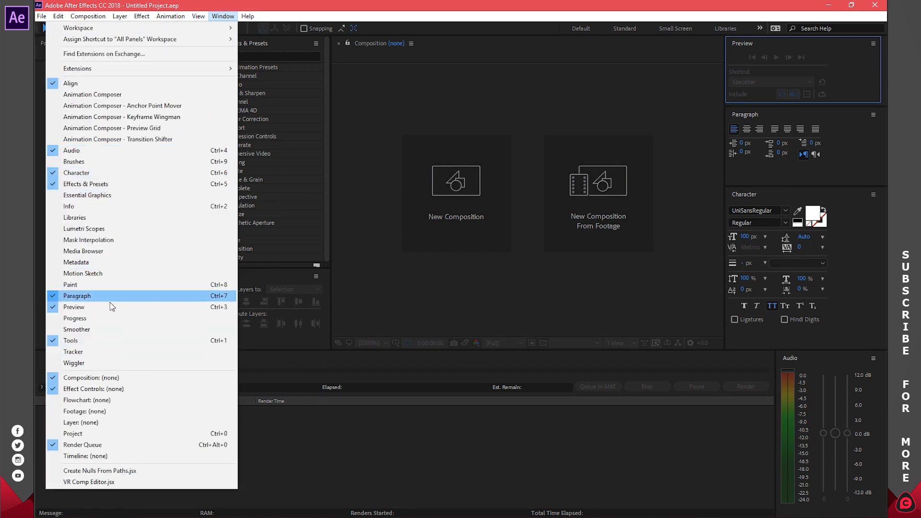
{"action": "left_click", "coordinate": [304, 376]}
{"action": "left_click", "coordinate": [64, 359]}
{"action": "left_click", "coordinate": [100, 359]}
{"action": "left_click", "coordinate": [136, 359]}
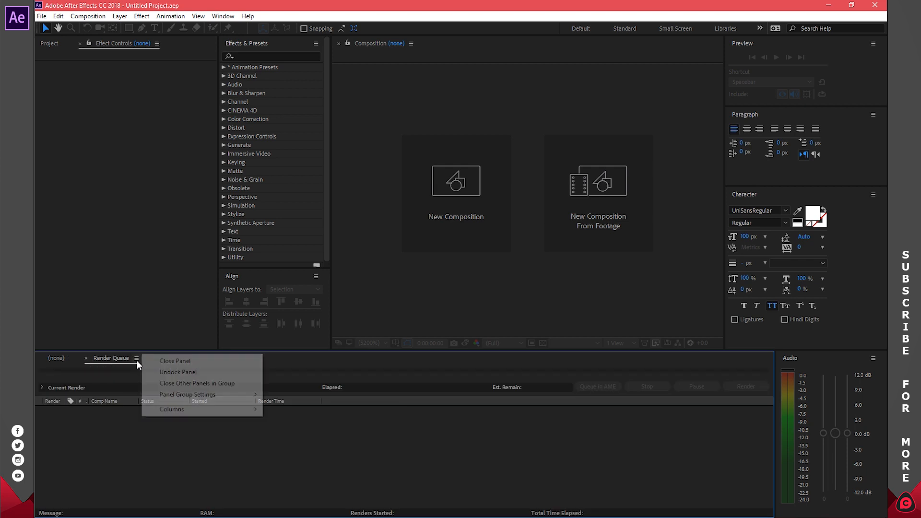
{"action": "left_click", "coordinate": [166, 363]}
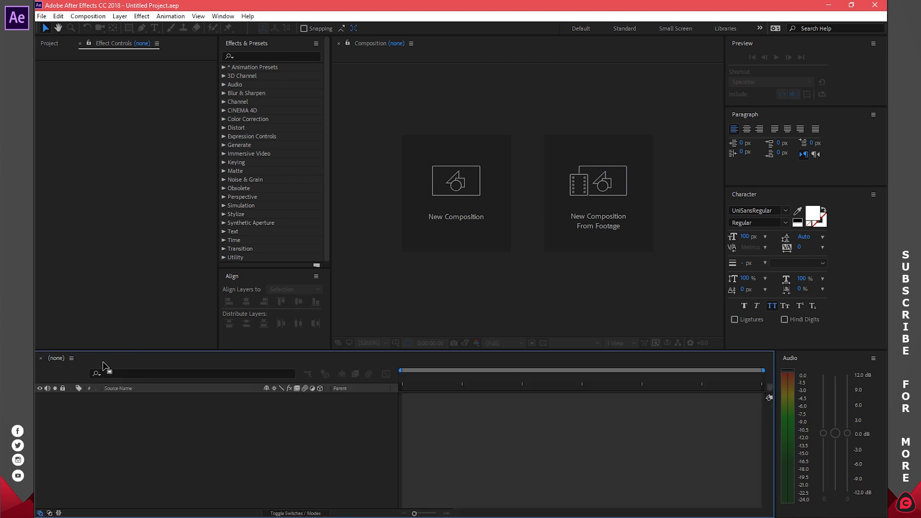
{"action": "left_click", "coordinate": [71, 358]}
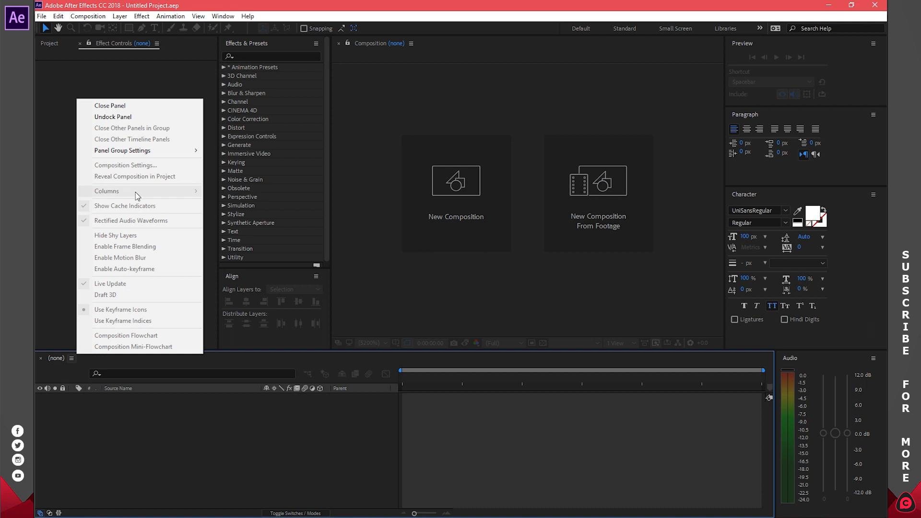
{"action": "left_click", "coordinate": [125, 106]}
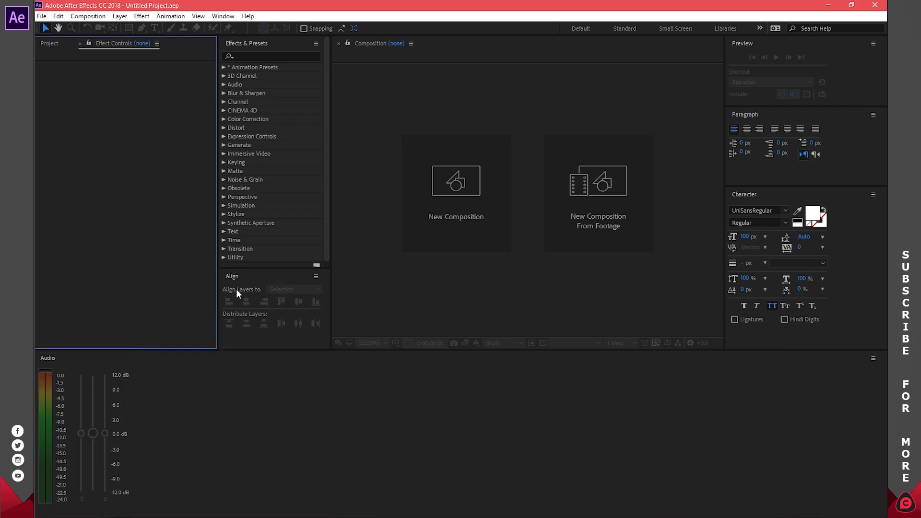
Show the Timeline and Render Queue panels again, with the Timeline in front
{"action": "left_click", "coordinate": [223, 16]}
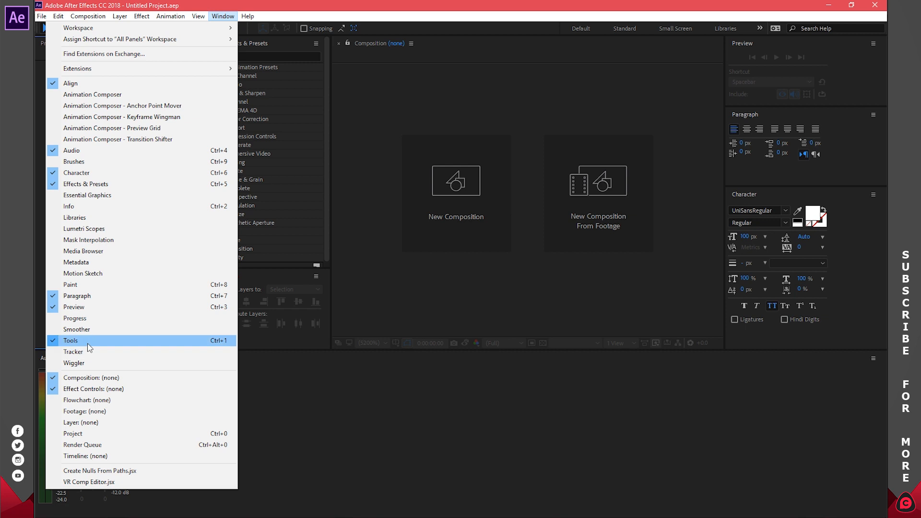
{"action": "left_click", "coordinate": [87, 456]}
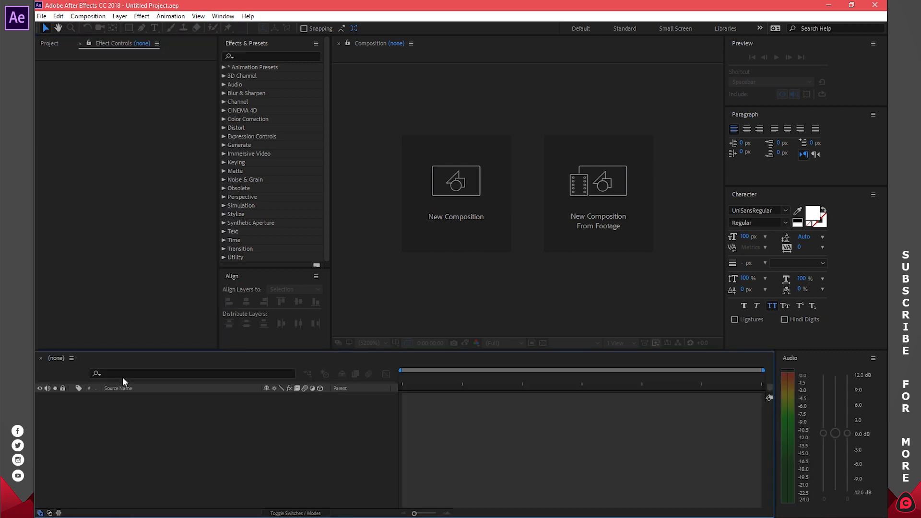
{"action": "left_click", "coordinate": [223, 16]}
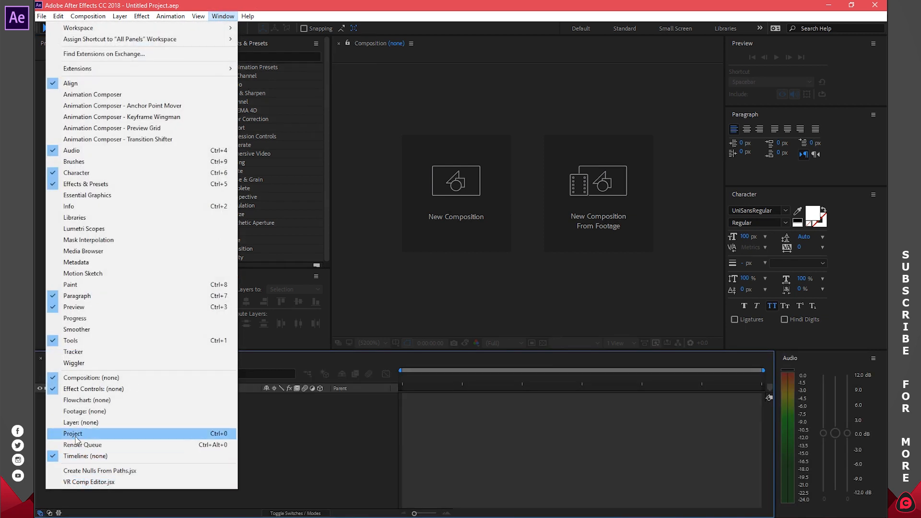
{"action": "left_click", "coordinate": [81, 445]}
{"action": "left_click", "coordinate": [56, 359]}
{"action": "left_click", "coordinate": [101, 358]}
{"action": "left_click", "coordinate": [53, 360]}
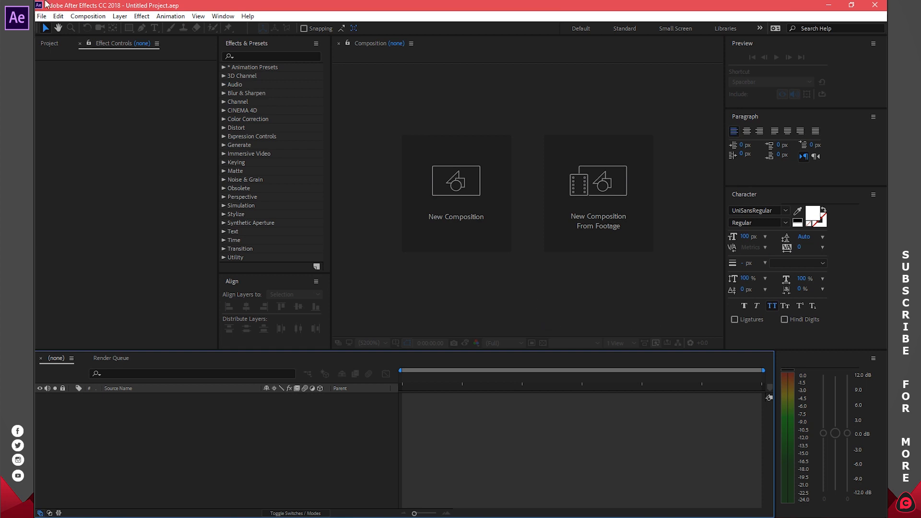
Bring the Project panel to the front and start a new composition with the name Comp 1
{"action": "left_click", "coordinate": [49, 43]}
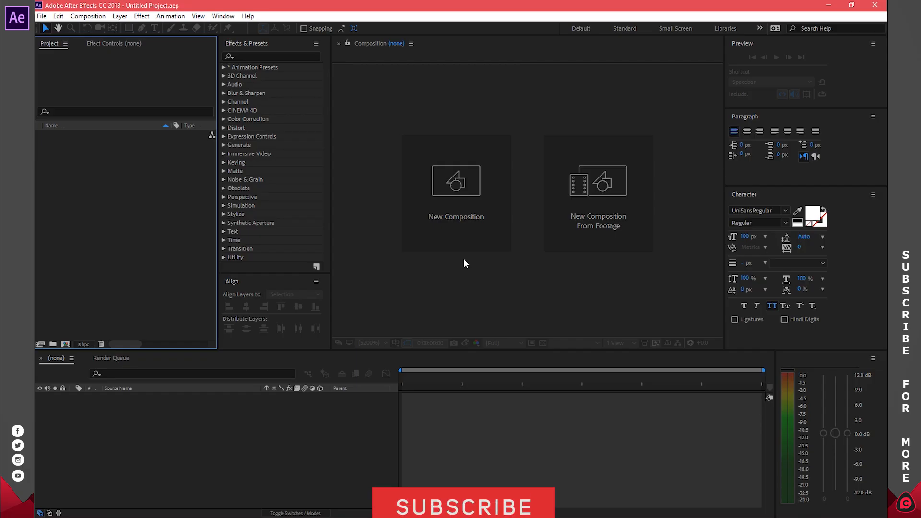
{"action": "left_click", "coordinate": [455, 198]}
{"action": "left_click", "coordinate": [463, 112]}
{"action": "left_click_drag", "start_coordinate": [463, 112], "coordinate": [411, 111]}
{"action": "left_click", "coordinate": [466, 115]}
Review the Advanced and 3D Renderer settings of the new composition and return to its Basic settings
{"action": "left_click", "coordinate": [381, 133]}
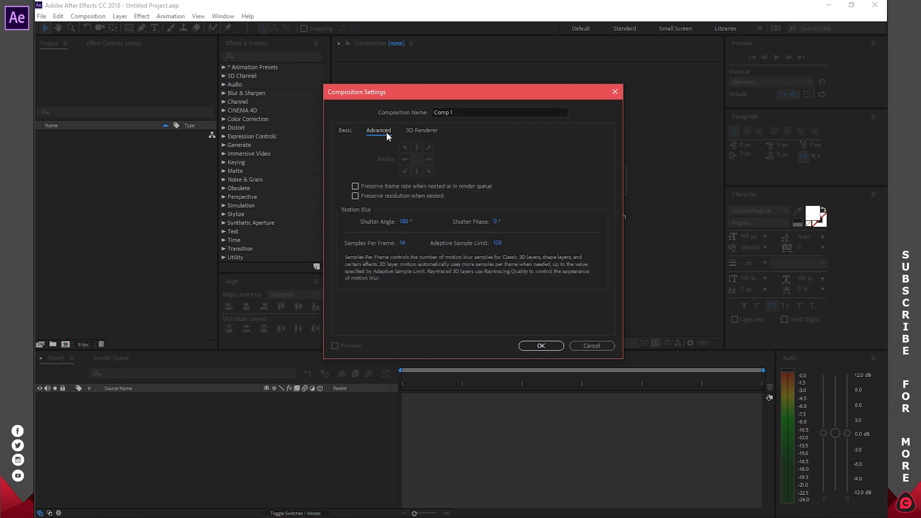
{"action": "left_click", "coordinate": [417, 129]}
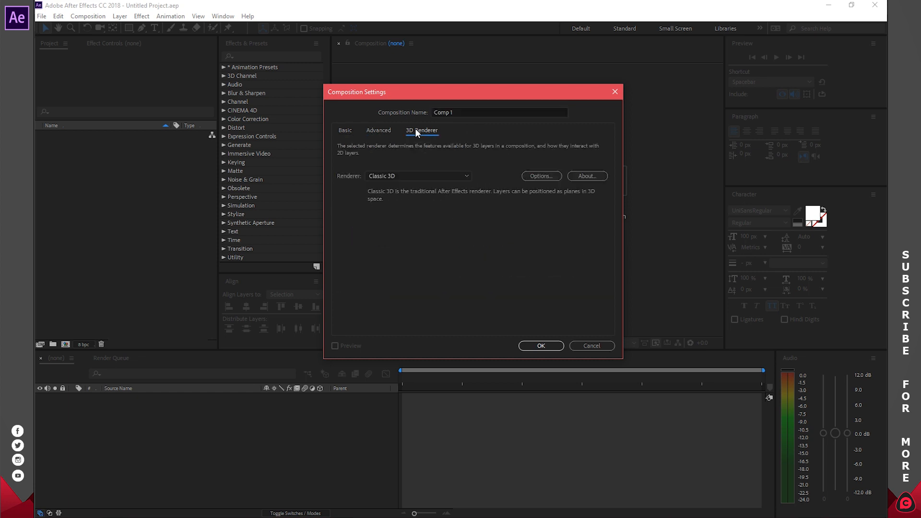
{"action": "left_click", "coordinate": [346, 130]}
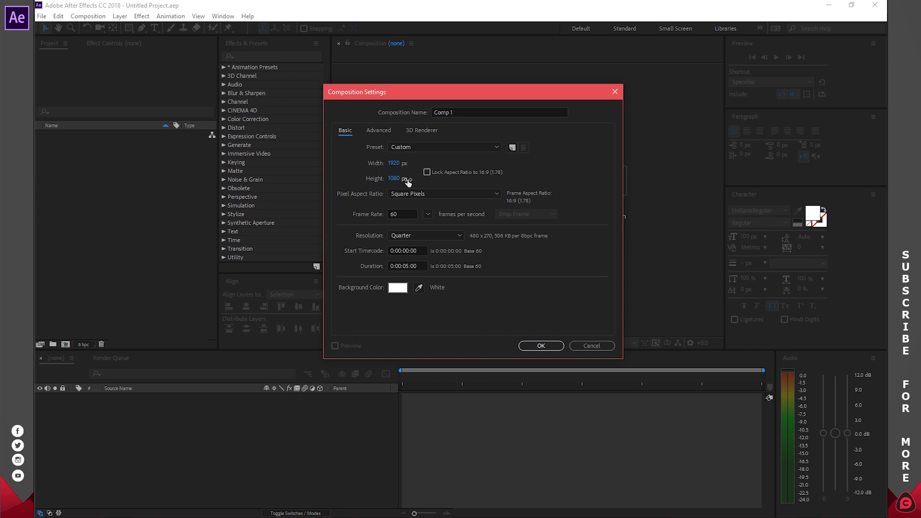
Try a composition height of 2160 px and set it back to 1080 px
{"action": "left_click", "coordinate": [392, 178]}
{"action": "type", "text": "2160"}
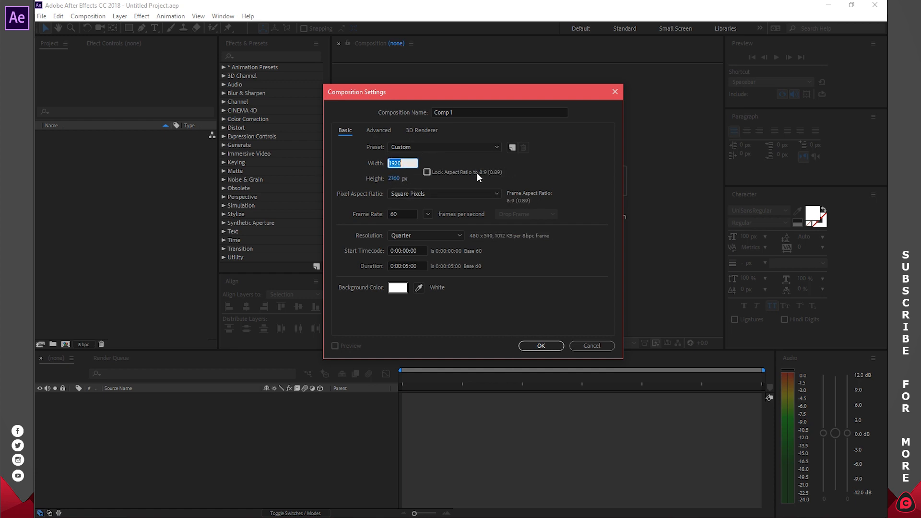
{"action": "left_click", "coordinate": [398, 178]}
{"action": "type", "text": "1080"}
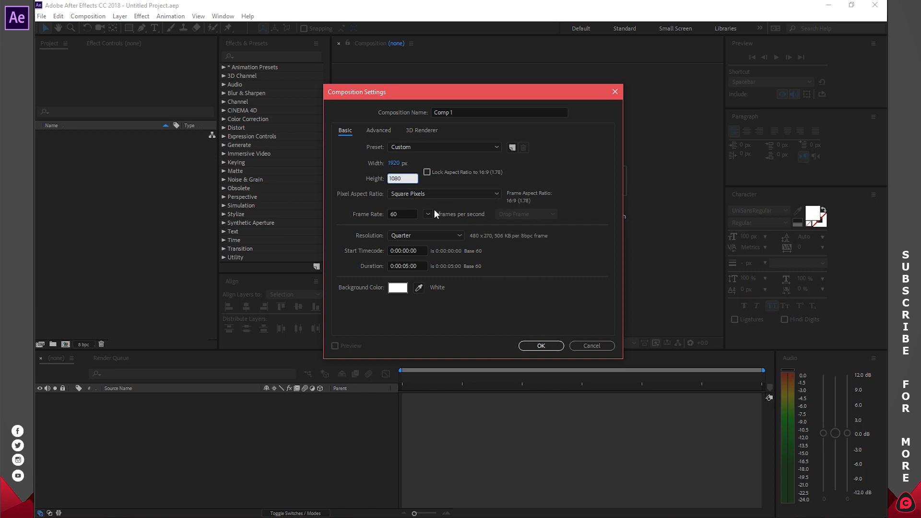
Configure the composition with Square Pixels, a frame rate of 24 frames per second and Half resolution
{"action": "left_click", "coordinate": [422, 194]}
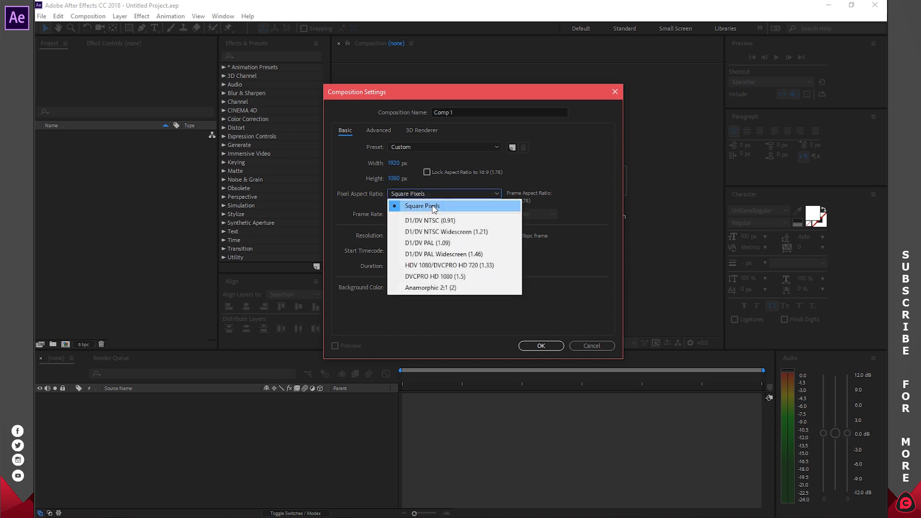
{"action": "left_click", "coordinate": [432, 206]}
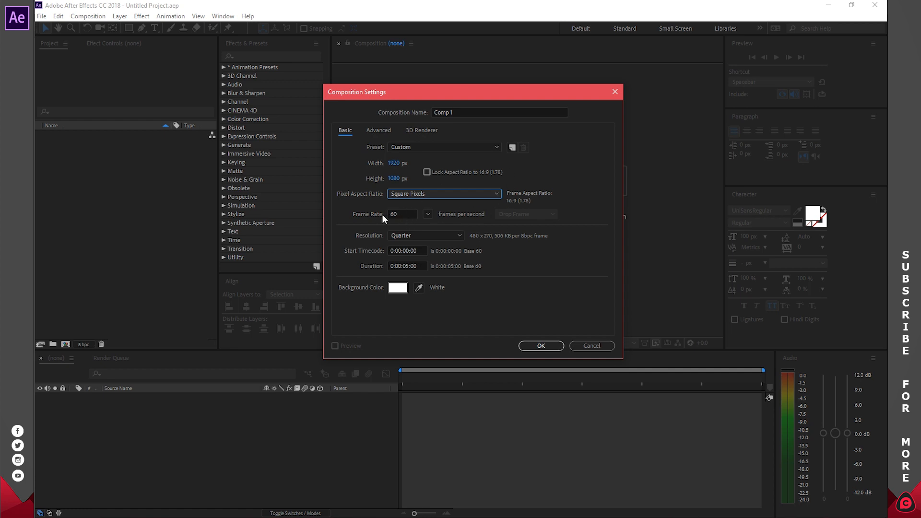
{"action": "left_click", "coordinate": [398, 214]}
{"action": "left_click_drag", "start_coordinate": [398, 214], "coordinate": [369, 219]}
{"action": "type", "text": "24"}
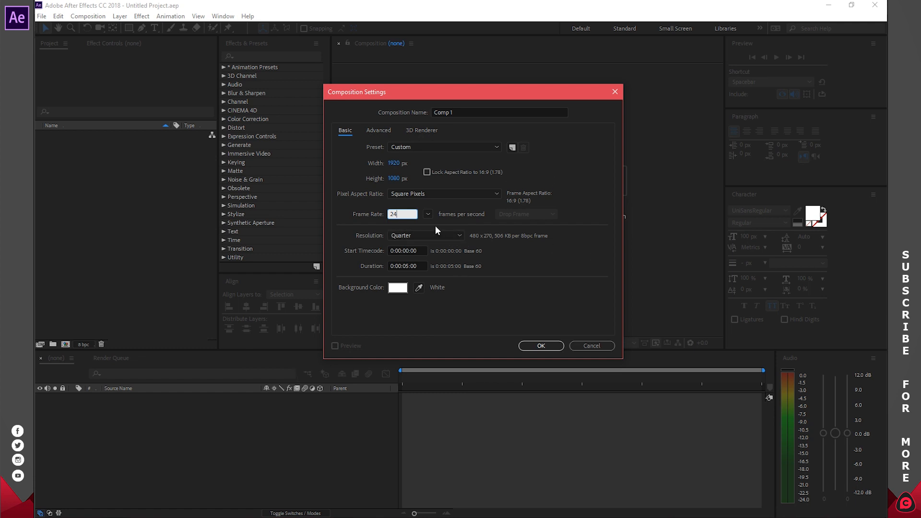
{"action": "left_click", "coordinate": [398, 235]}
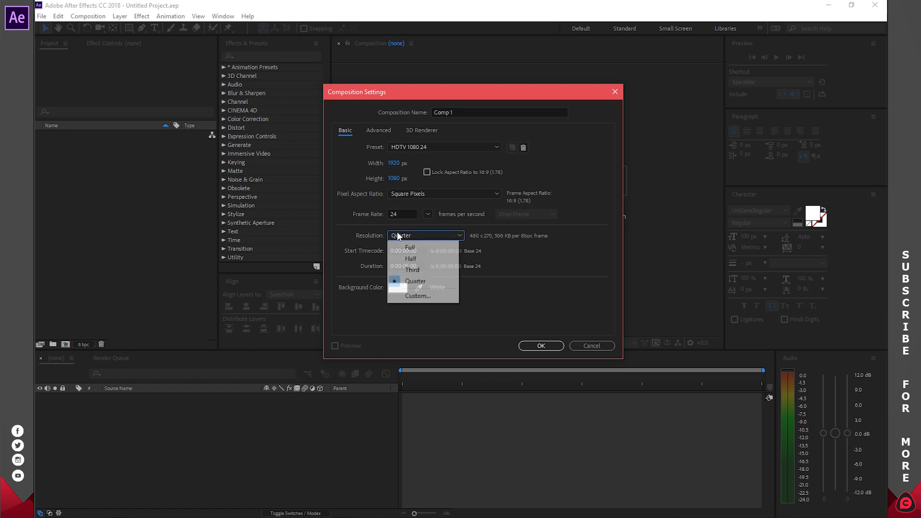
{"action": "left_click", "coordinate": [422, 258]}
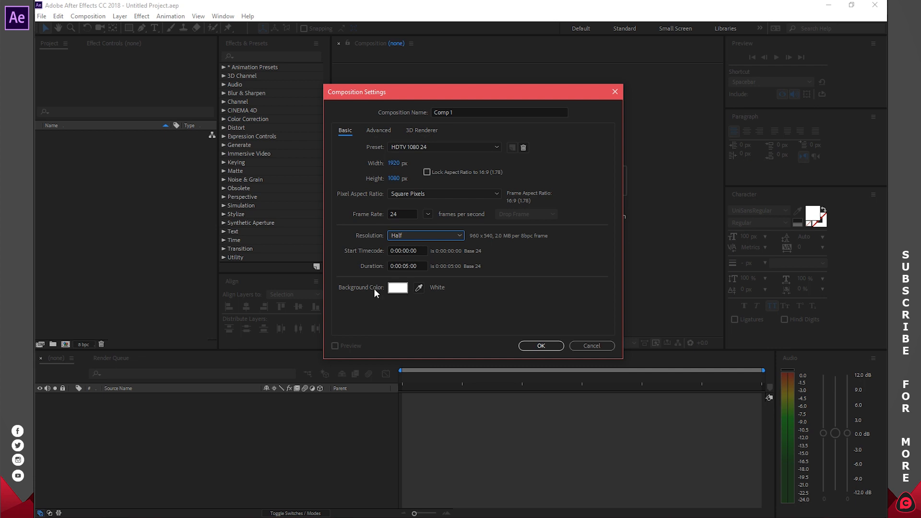
Try a deep green (0BB930) background color for the composition
{"action": "left_click", "coordinate": [396, 290]}
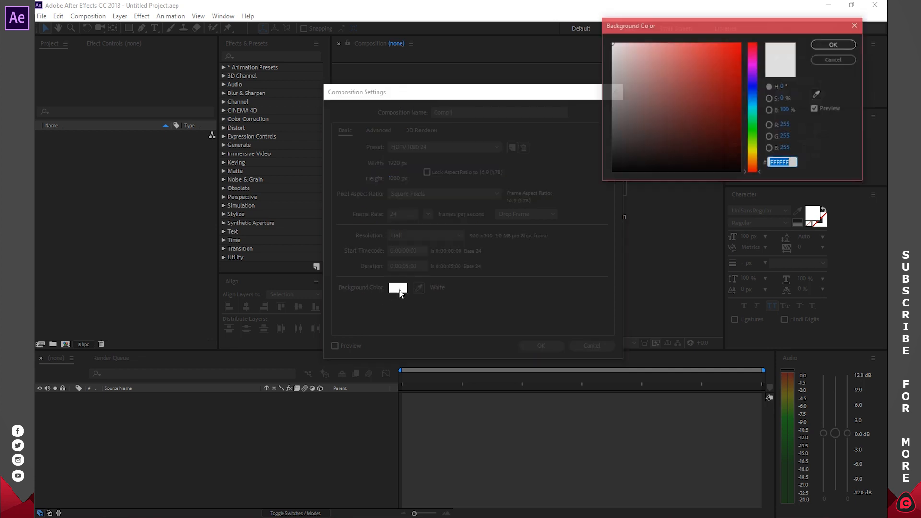
{"action": "left_click", "coordinate": [698, 83]}
{"action": "mouse_move", "coordinate": [698, 83]}
{"action": "left_mouse_down"}
{"action": "mouse_move", "coordinate": [695, 117]}
{"action": "mouse_move", "coordinate": [705, 74]}
{"action": "mouse_move", "coordinate": [729, 67]}
{"action": "mouse_move", "coordinate": [735, 80]}
{"action": "left_mouse_up"}
{"action": "left_click", "coordinate": [751, 124]}
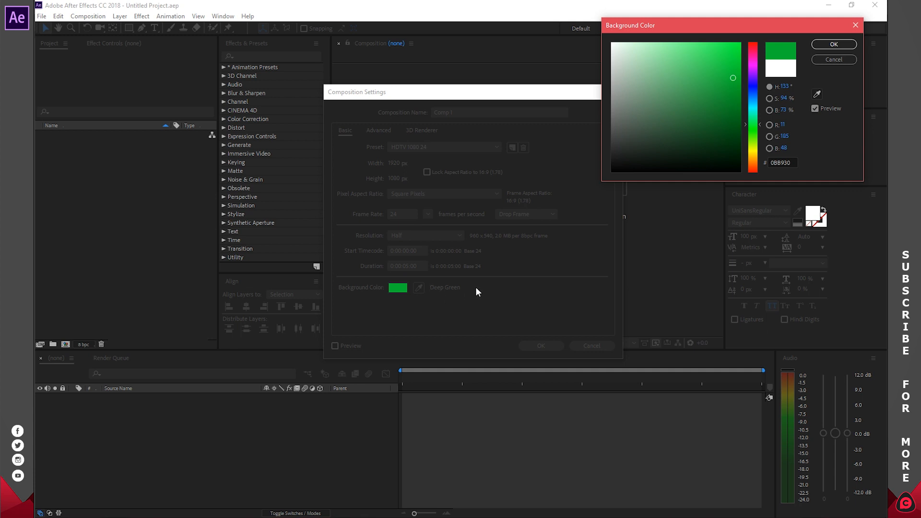
Set the background color to white (FFFFFF) and create the composition
{"action": "left_click_drag", "start_coordinate": [708, 104], "coordinate": [549, 1]}
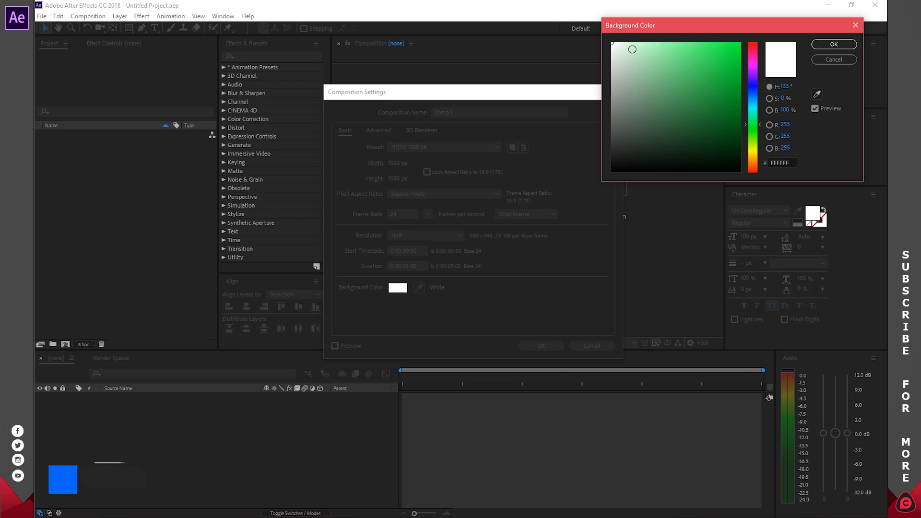
{"action": "left_click_drag", "start_coordinate": [629, 68], "coordinate": [573, 214]}
{"action": "left_click_drag", "start_coordinate": [634, 101], "coordinate": [628, 41]}
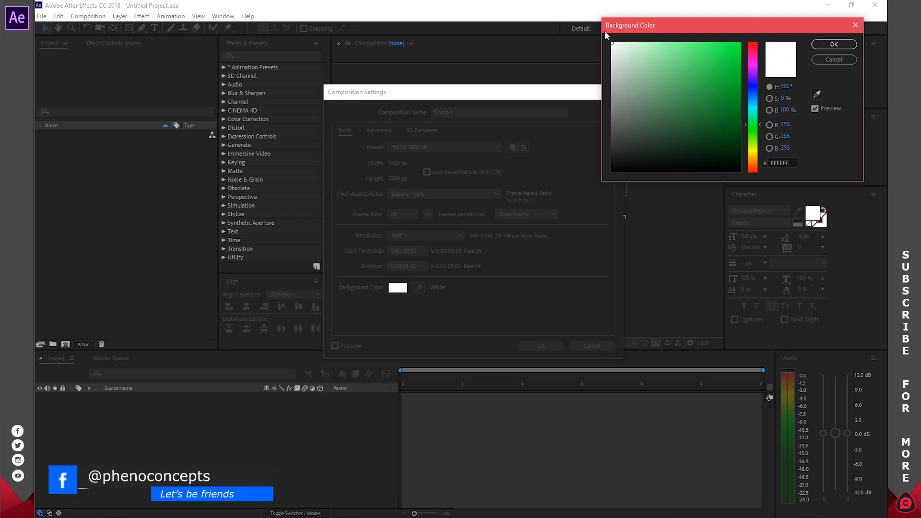
{"action": "left_click", "coordinate": [818, 45]}
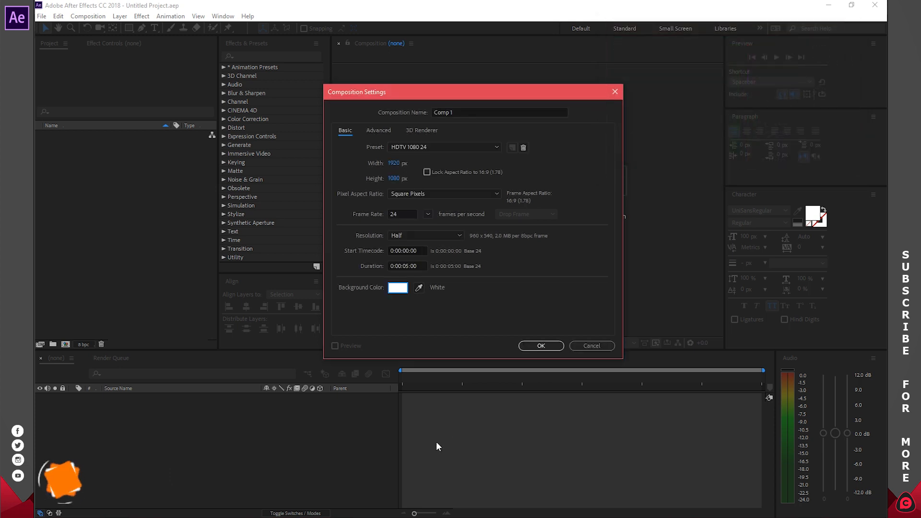
{"action": "left_click", "coordinate": [541, 346]}
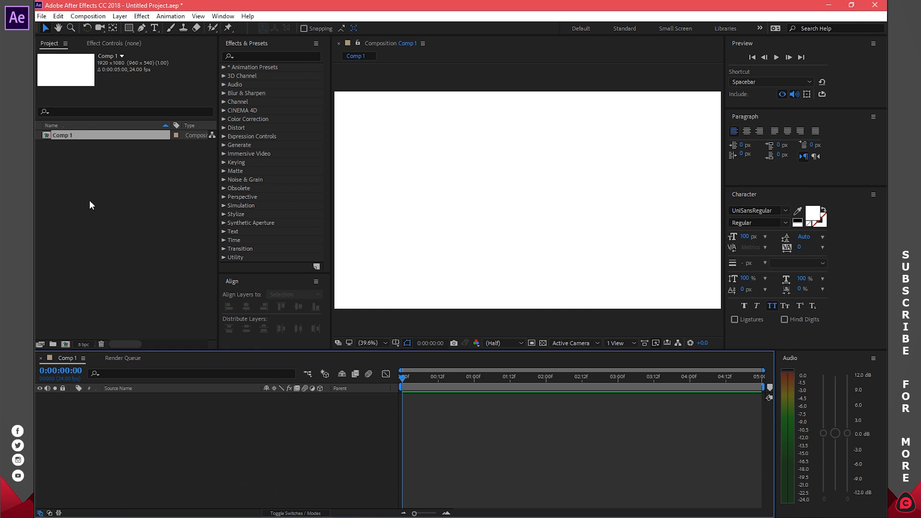
Glance at Effect Controls, and from the Project panel browse the importable files in Documents without importing any
{"action": "left_click", "coordinate": [103, 43]}
{"action": "left_click", "coordinate": [50, 44]}
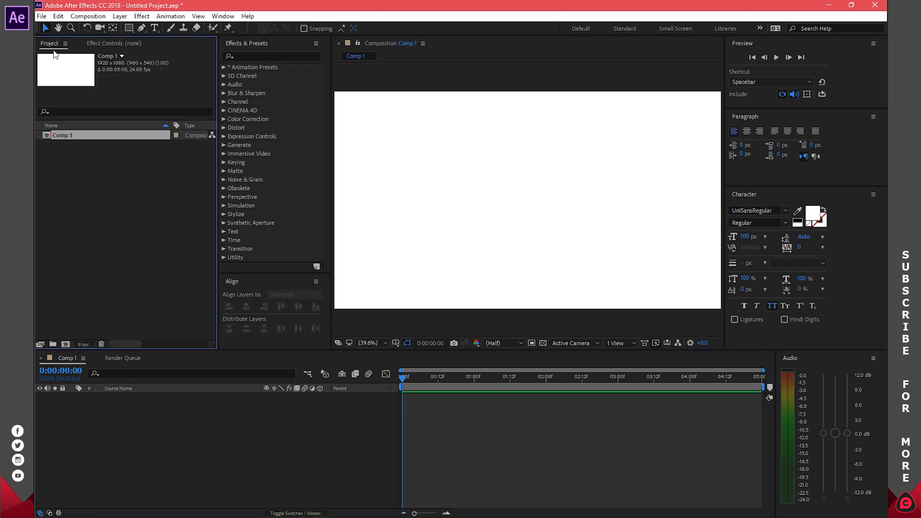
{"action": "left_click", "coordinate": [113, 183]}
{"action": "double_click", "coordinate": [113, 183]}
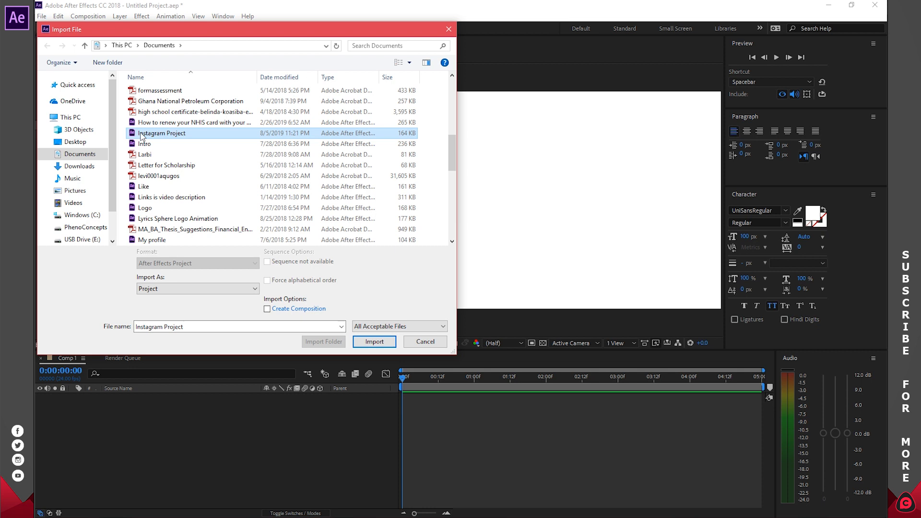
{"action": "scroll", "coordinate": [181, 198], "scroll_direction": "down", "scroll_amount": 2}
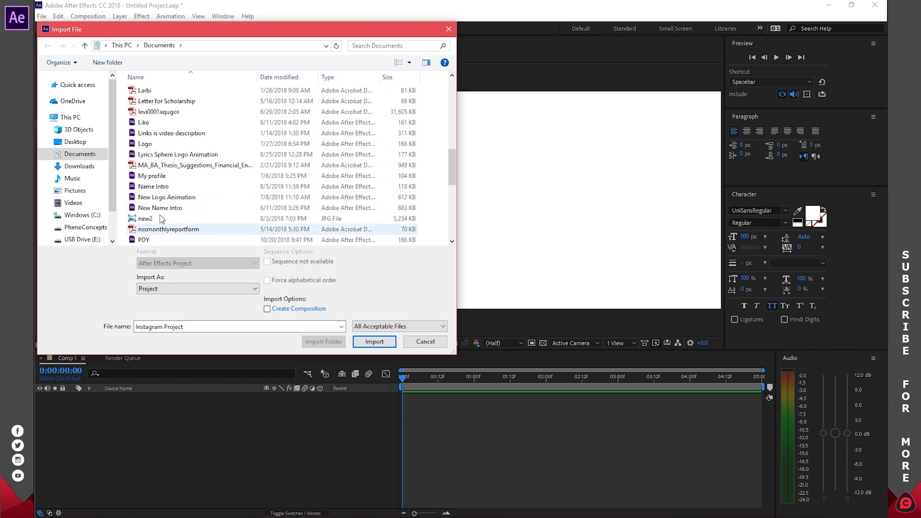
{"action": "left_click", "coordinate": [425, 342]}
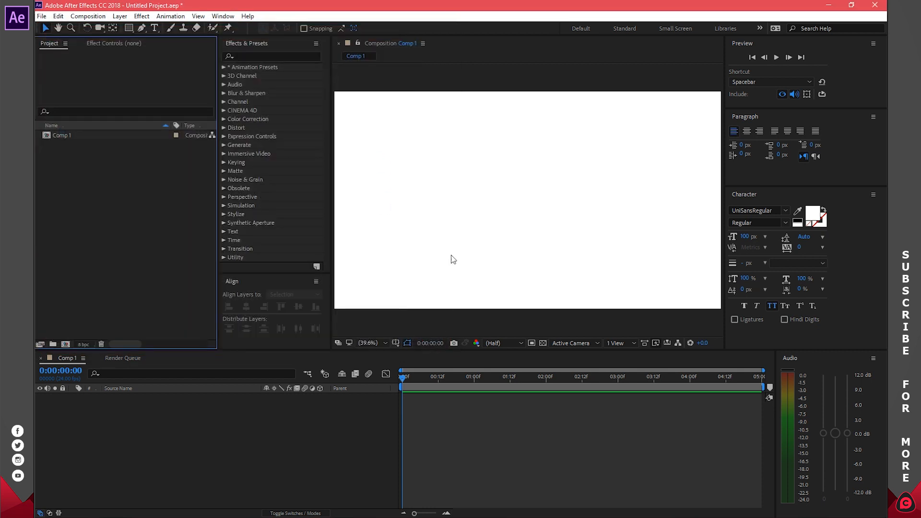
Try to open another project and cancel at the save prompt
{"action": "left_click", "coordinate": [42, 16]}
{"action": "left_click", "coordinate": [76, 38]}
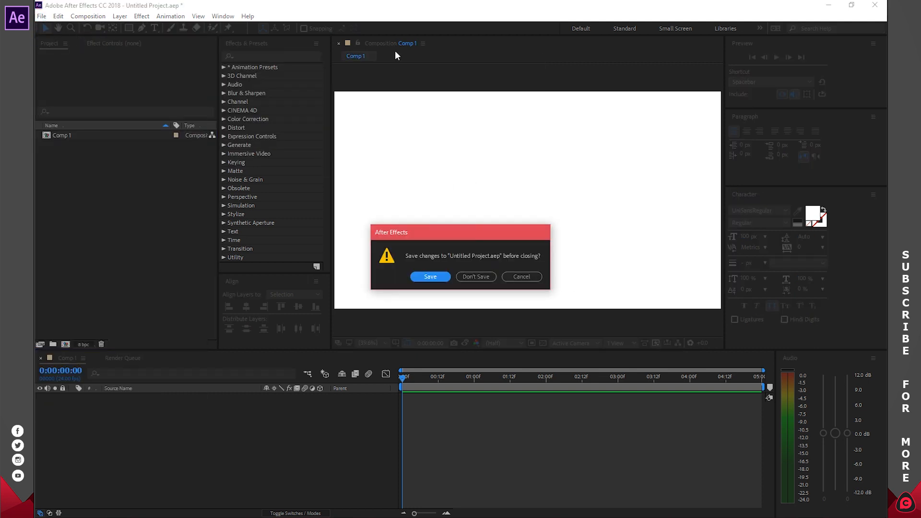
{"action": "left_click", "coordinate": [508, 275]}
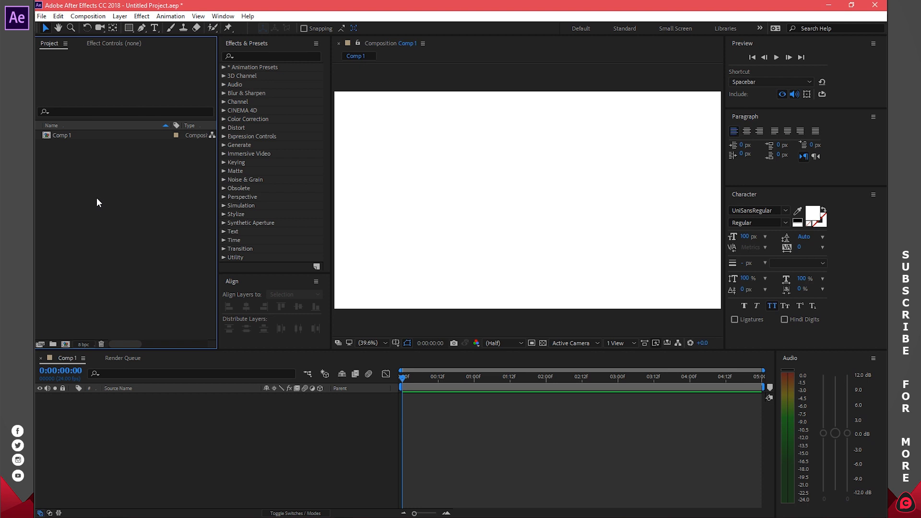
Bring up the settings for a second composition from the Project panel and dismiss them without creating it
{"action": "left_click", "coordinate": [65, 345]}
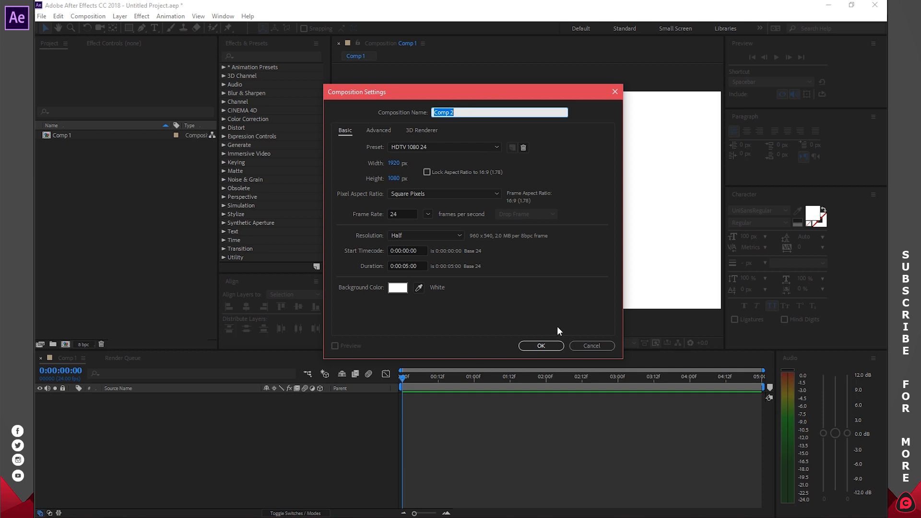
{"action": "left_click", "coordinate": [591, 345]}
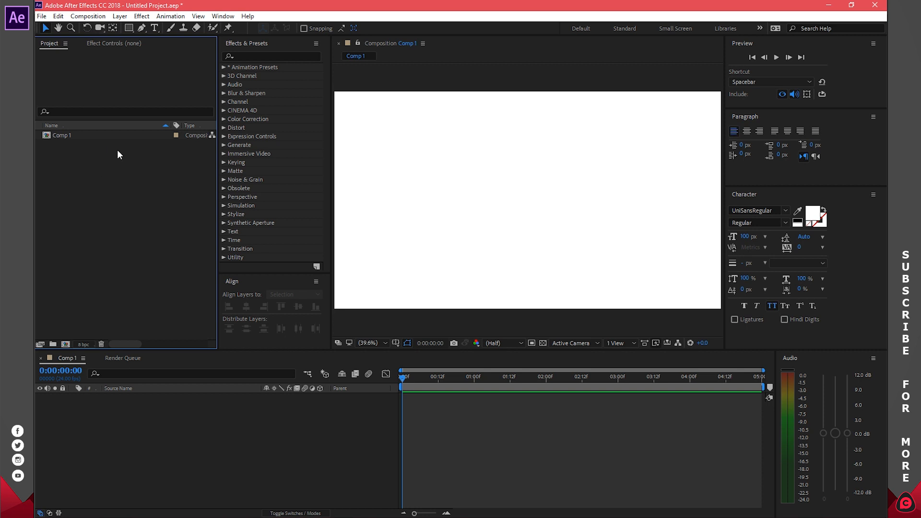
Move the current time indicator to the start of the Comp 1 timeline
{"action": "mouse_move", "coordinate": [413, 379]}
{"action": "left_mouse_down"}
{"action": "mouse_move", "coordinate": [541, 375]}
{"action": "mouse_move", "coordinate": [397, 372]}
{"action": "left_mouse_up"}
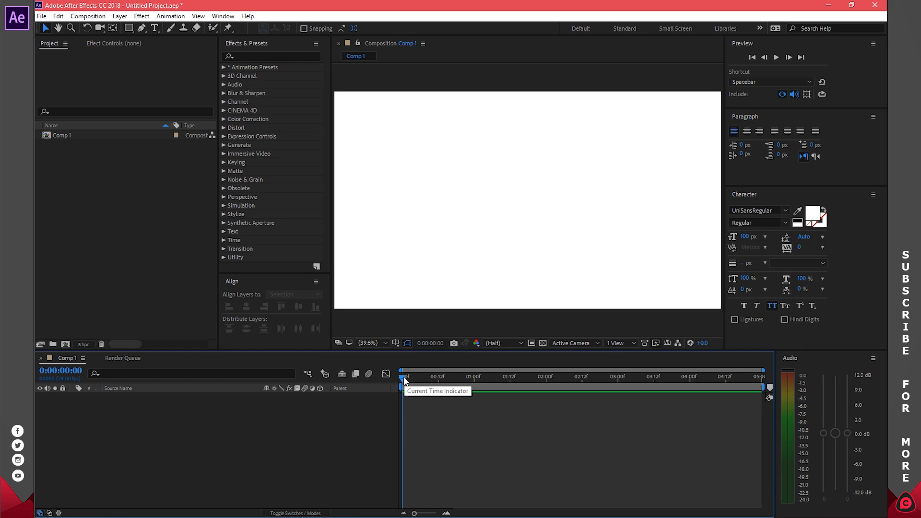
{"action": "mouse_move", "coordinate": [404, 380]}
{"action": "left_mouse_down"}
{"action": "mouse_move", "coordinate": [724, 381]}
{"action": "mouse_move", "coordinate": [402, 379]}
{"action": "left_mouse_up"}
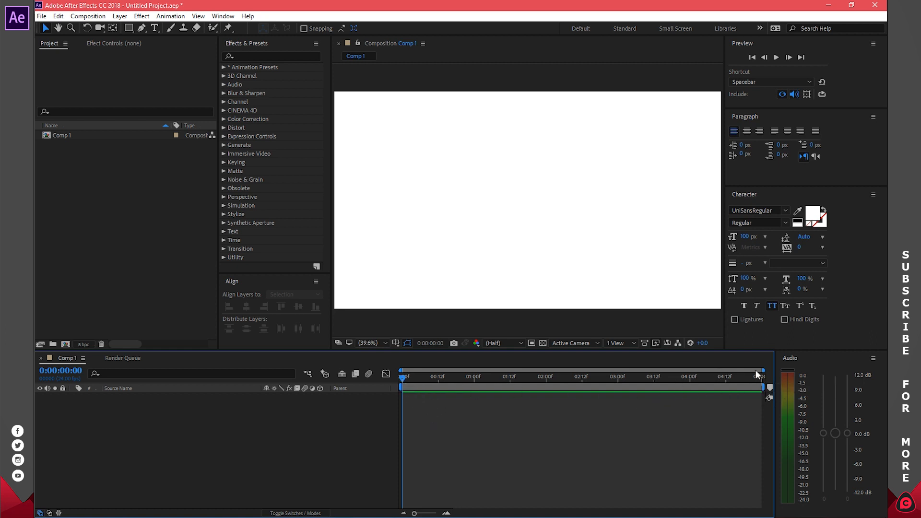
{"action": "left_click_drag", "start_coordinate": [407, 376], "coordinate": [344, 381]}
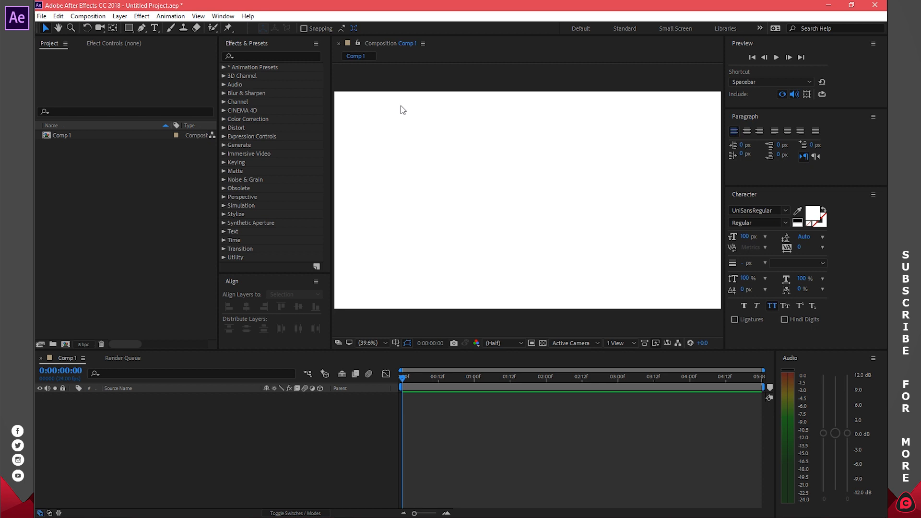
Pan the Comp 1 view slightly with the Hand tool
{"action": "left_click", "coordinate": [58, 28]}
{"action": "left_click", "coordinate": [404, 149]}
{"action": "mouse_move", "coordinate": [404, 150]}
{"action": "left_mouse_down"}
{"action": "mouse_move", "coordinate": [347, 165]}
{"action": "mouse_move", "coordinate": [434, 130]}
{"action": "mouse_move", "coordinate": [389, 122]}
{"action": "mouse_move", "coordinate": [389, 146]}
{"action": "left_mouse_up"}
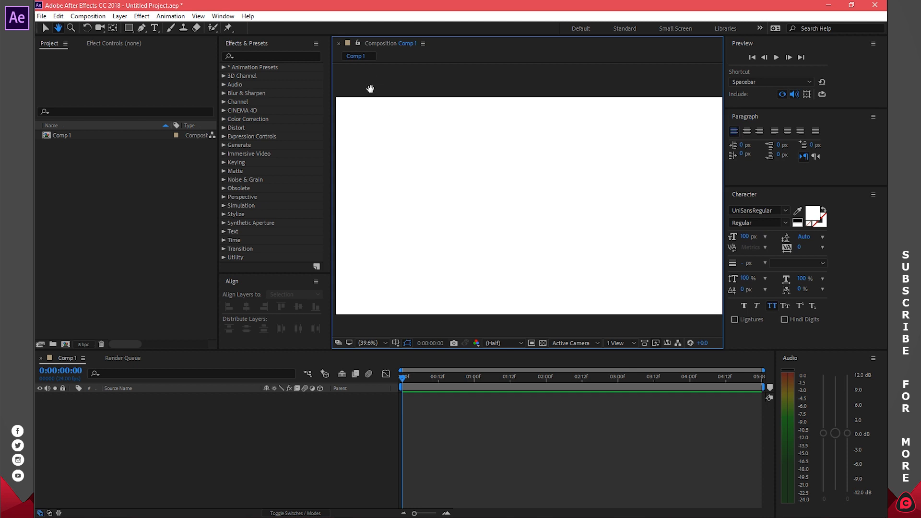
Zoom the Comp 1 view in and out with the Zoom tool, and set its magnification to Fit up to 100%
{"action": "double_click", "coordinate": [72, 29]}
{"action": "left_click", "coordinate": [482, 181]}
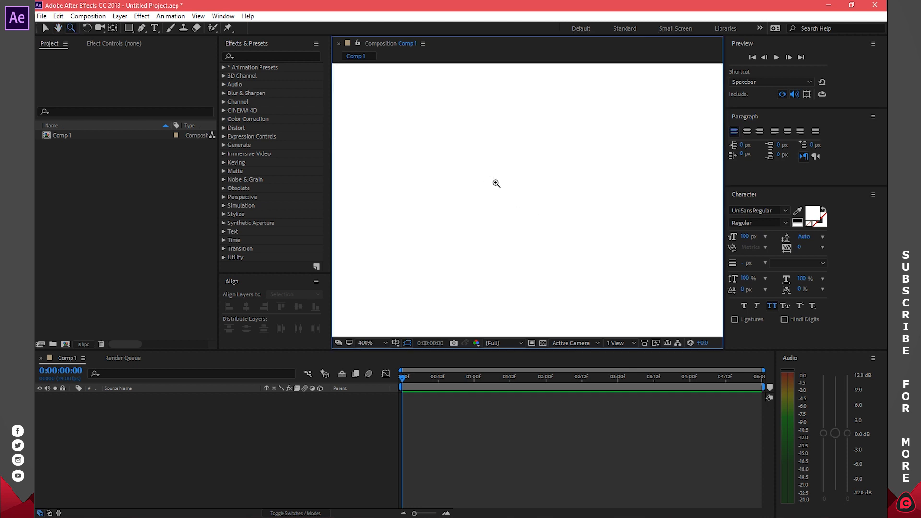
{"action": "scroll", "coordinate": [496, 183], "scroll_direction": "down", "scroll_amount": 6}
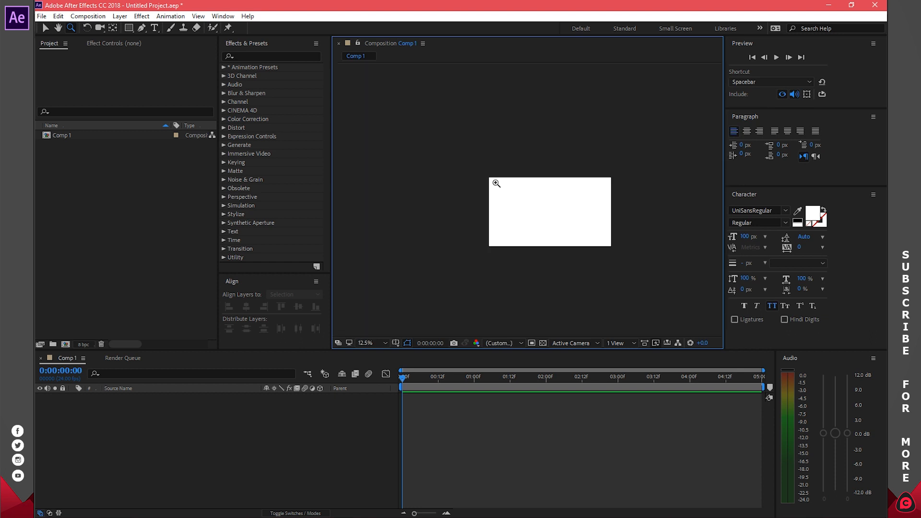
{"action": "scroll", "coordinate": [497, 183], "scroll_direction": "up", "scroll_amount": 1}
{"action": "scroll", "coordinate": [565, 199], "scroll_direction": "up", "scroll_amount": 1}
{"action": "scroll", "coordinate": [566, 199], "scroll_direction": "up", "scroll_amount": 1}
{"action": "scroll", "coordinate": [566, 199], "scroll_direction": "down", "scroll_amount": 2}
{"action": "scroll", "coordinate": [565, 199], "scroll_direction": "up", "scroll_amount": 1}
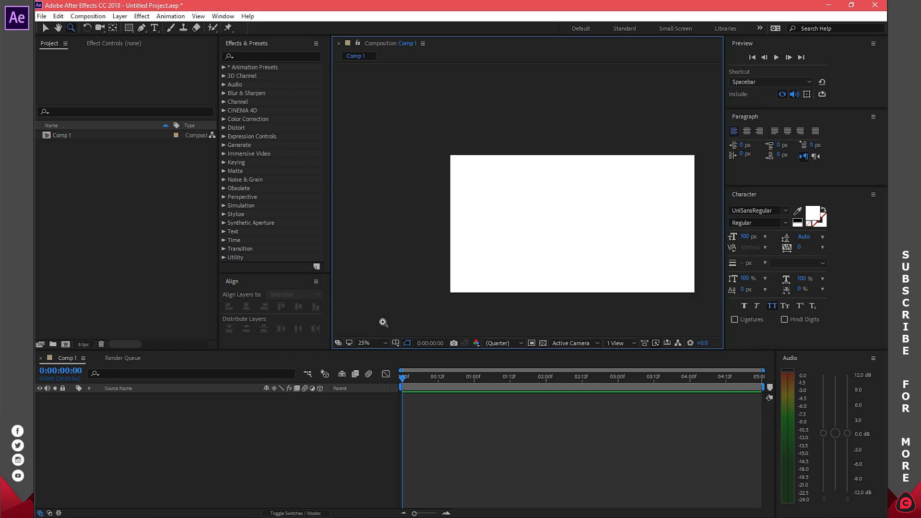
{"action": "left_click", "coordinate": [374, 341]}
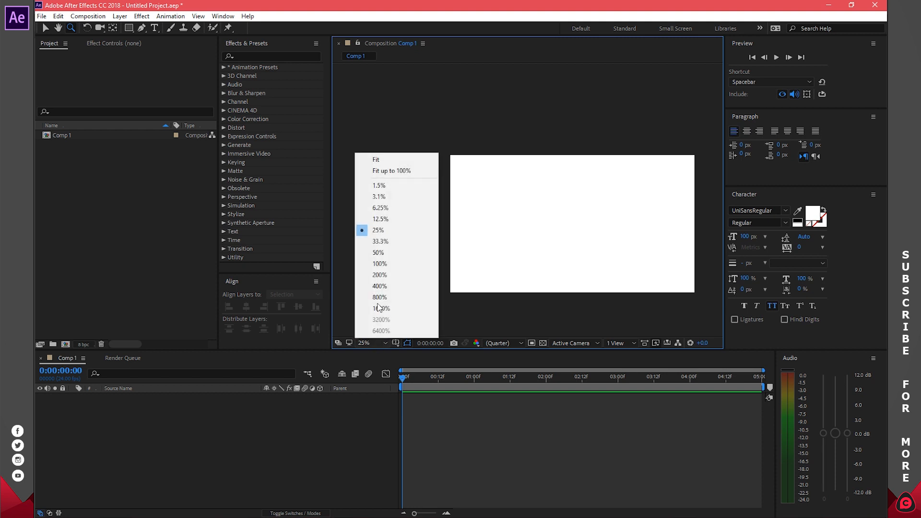
{"action": "left_click", "coordinate": [391, 171]}
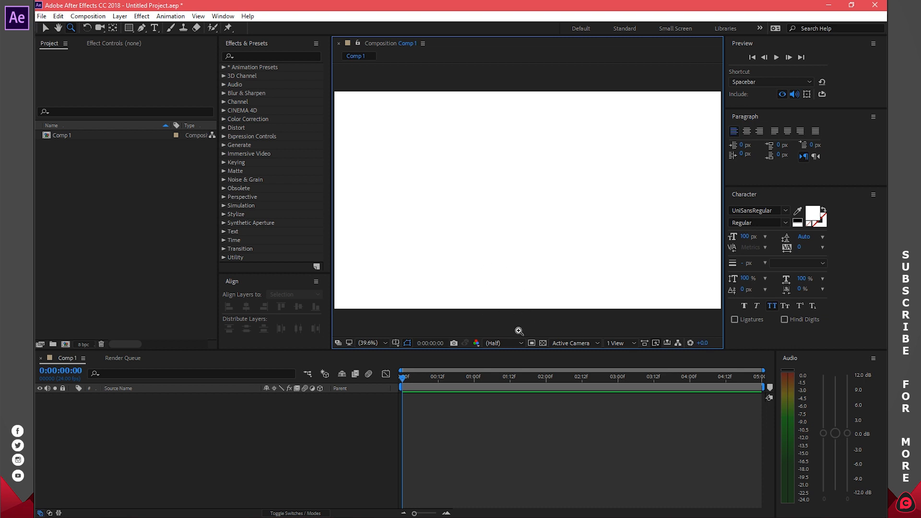
Try the Auto and Full preview resolutions for Comp 1, and scrub the timeline at Full before returning to the start
{"action": "left_click", "coordinate": [505, 343]}
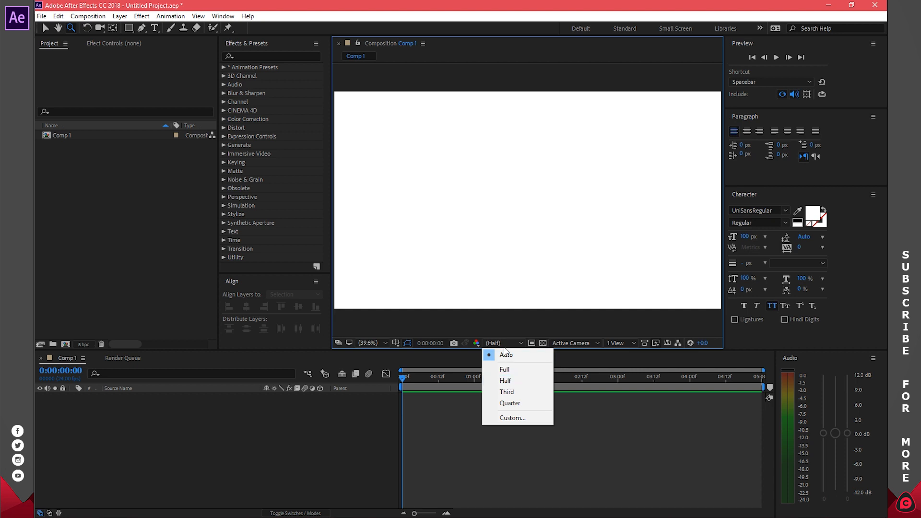
{"action": "left_click", "coordinate": [504, 353]}
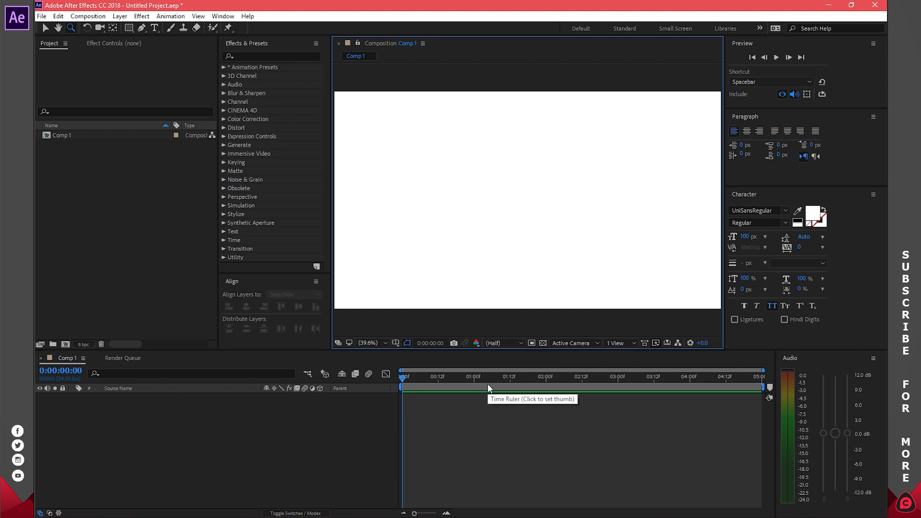
{"action": "left_click", "coordinate": [499, 342]}
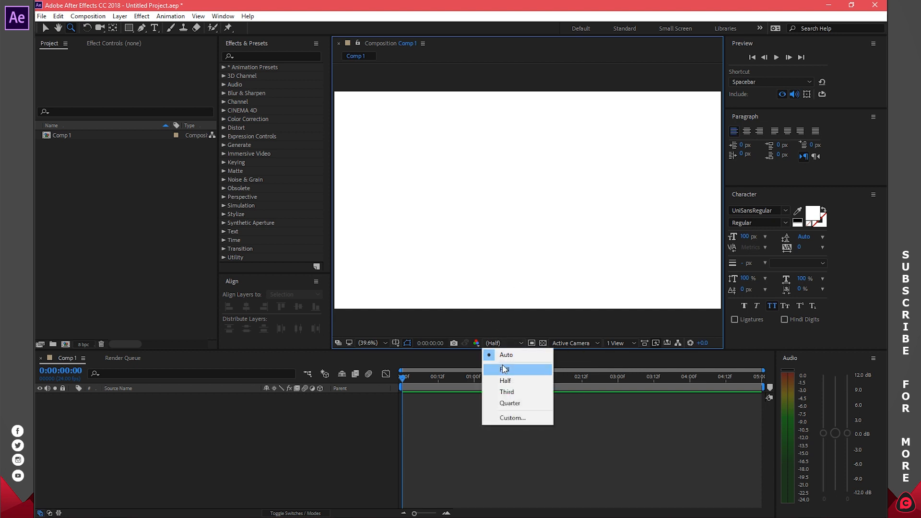
{"action": "left_click", "coordinate": [504, 369]}
{"action": "left_click_drag", "start_coordinate": [423, 379], "coordinate": [499, 378]}
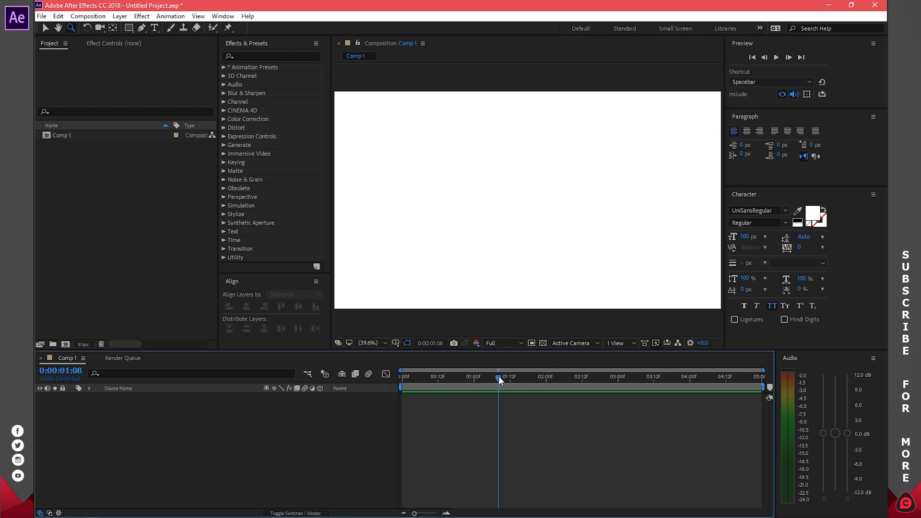
{"action": "left_click_drag", "start_coordinate": [493, 376], "coordinate": [427, 378]}
Compare the Half and Quarter preview resolutions for Comp 1 and settle on Half
{"action": "left_click", "coordinate": [498, 344]}
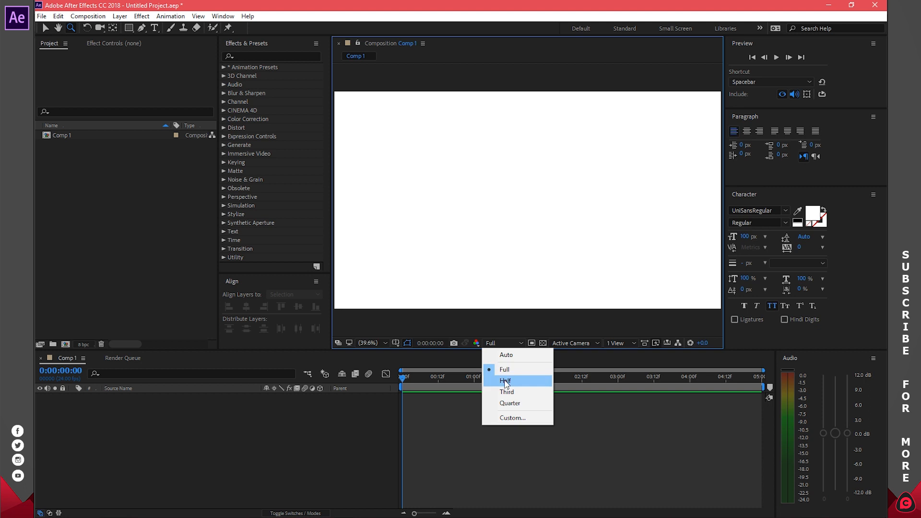
{"action": "left_click", "coordinate": [505, 379]}
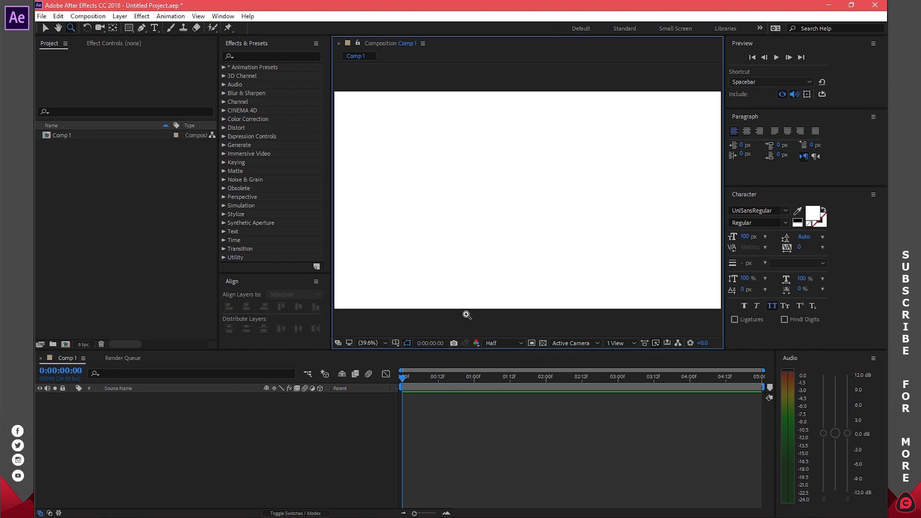
{"action": "left_click", "coordinate": [508, 343]}
{"action": "left_click", "coordinate": [503, 404]}
{"action": "left_click", "coordinate": [496, 344]}
{"action": "left_click", "coordinate": [509, 379]}
Activate the Rotation, Unified Camera, Pan Behind, Rectangle, Type and Brush tools in turn, and return to the Selection tool
{"action": "left_click", "coordinate": [86, 29]}
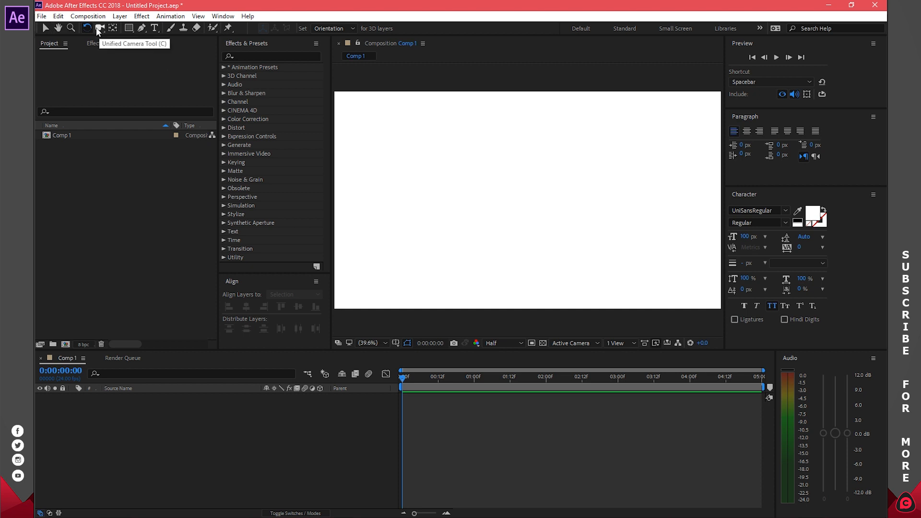
{"action": "left_click", "coordinate": [100, 27]}
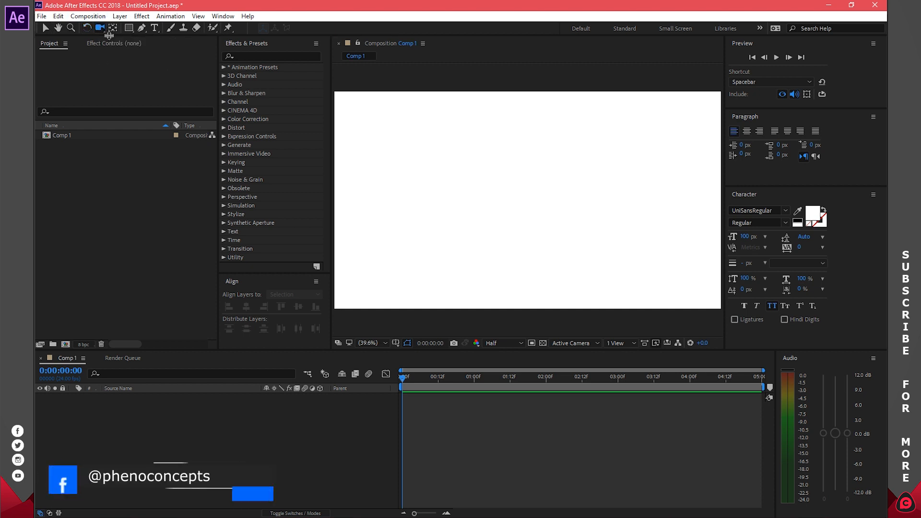
{"action": "left_click", "coordinate": [112, 28]}
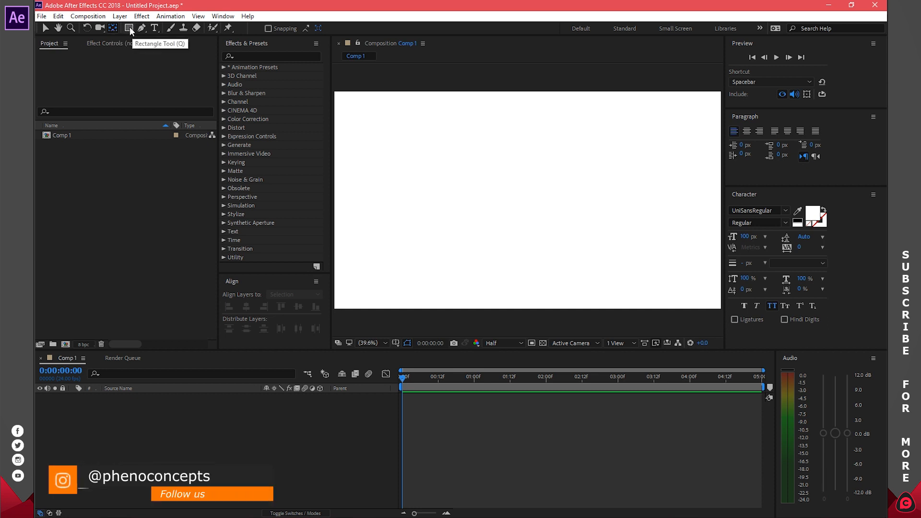
{"action": "left_click", "coordinate": [133, 29]}
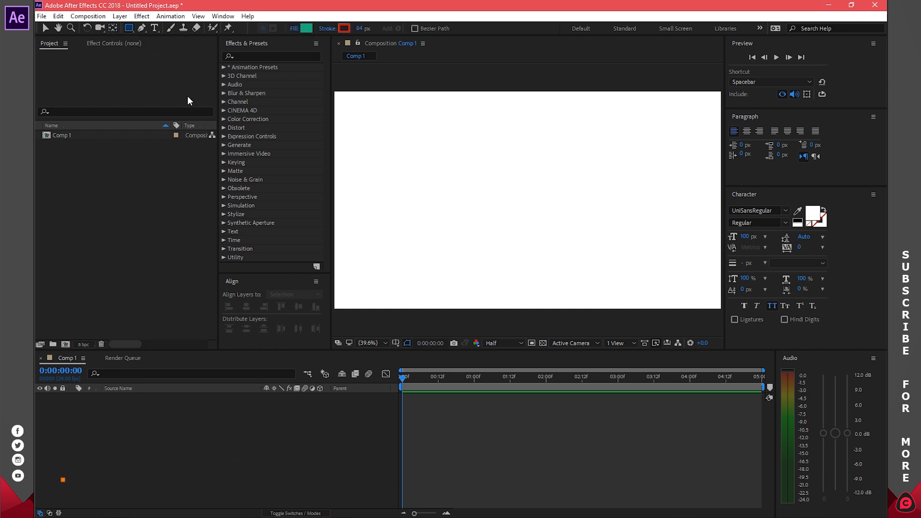
{"action": "left_click", "coordinate": [154, 28]}
{"action": "left_click", "coordinate": [170, 27]}
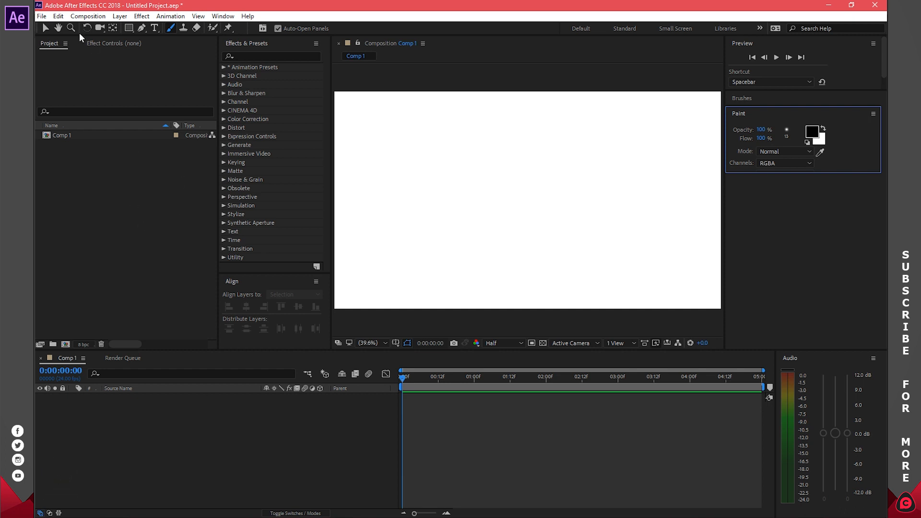
{"action": "left_click", "coordinate": [47, 26]}
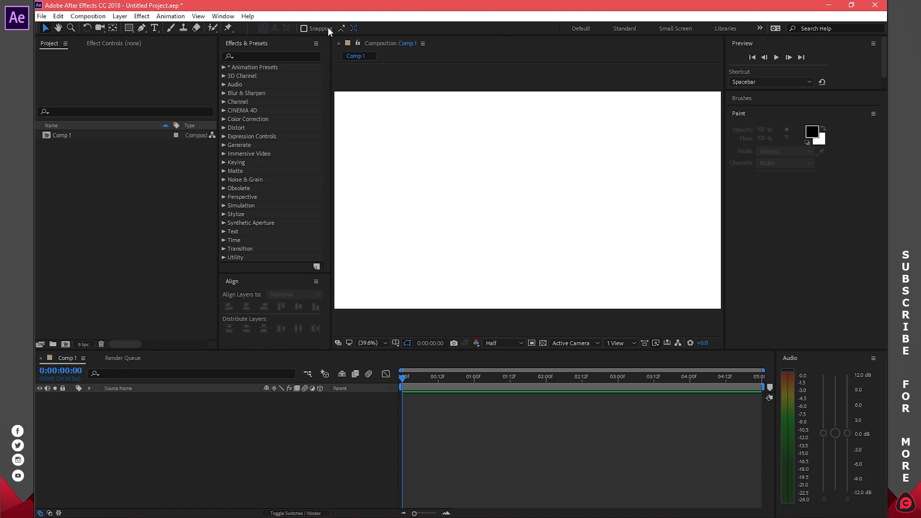
Examine the options of the Hand, Zoom, Pan Behind, Rectangle and Type tools, and enlarge the Character panel to show more settings
{"action": "left_click", "coordinate": [60, 31]}
{"action": "mouse_move", "coordinate": [489, 140]}
{"action": "left_mouse_down"}
{"action": "mouse_move", "coordinate": [518, 132]}
{"action": "mouse_move", "coordinate": [479, 135]}
{"action": "left_mouse_up"}
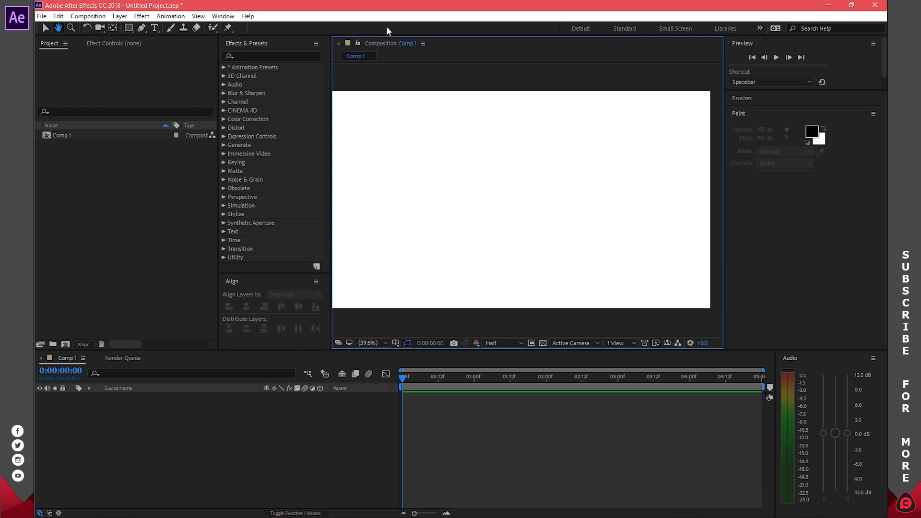
{"action": "left_click", "coordinate": [71, 28]}
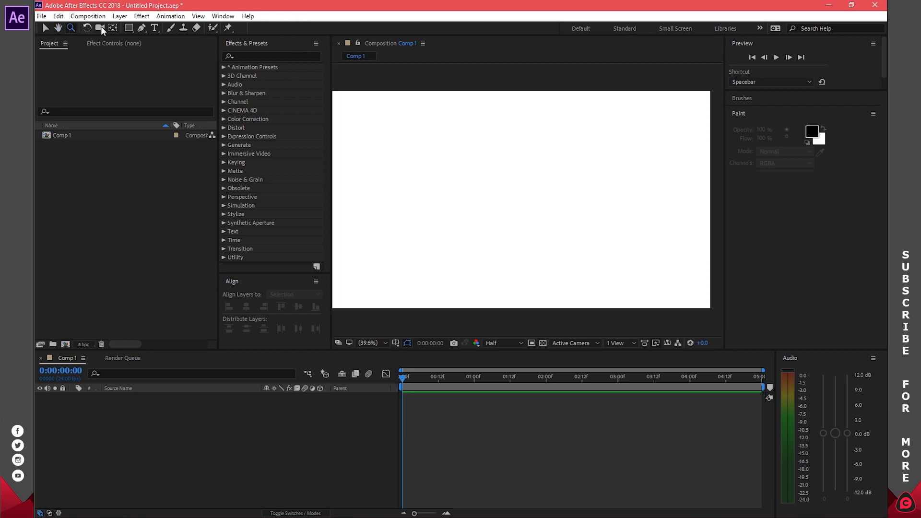
{"action": "left_click", "coordinate": [114, 27]}
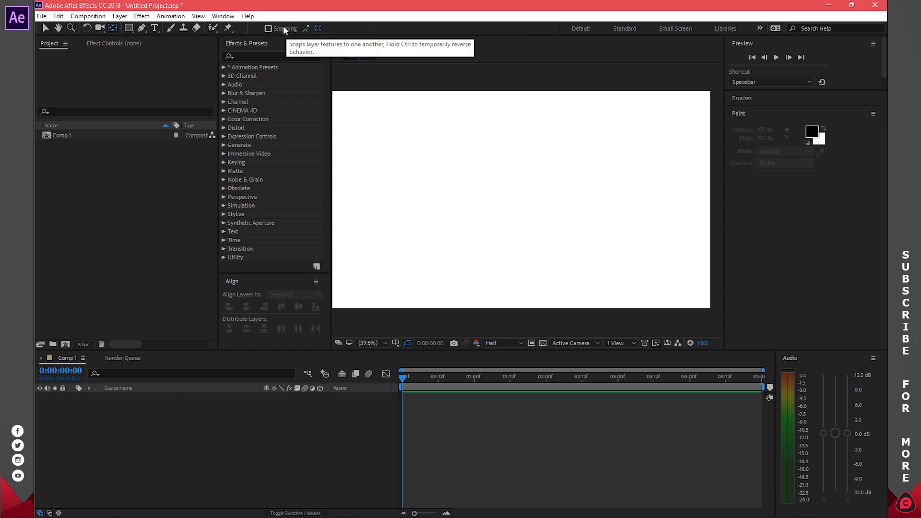
{"action": "left_click", "coordinate": [129, 27]}
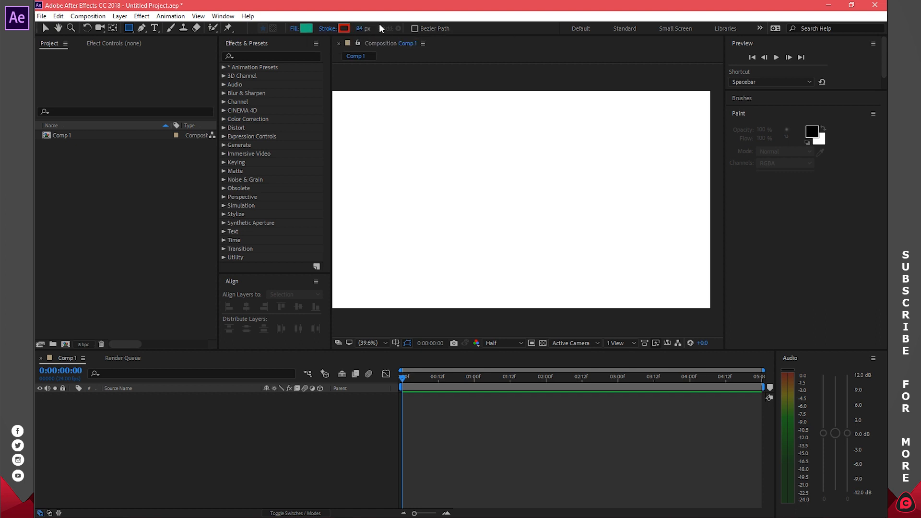
{"action": "left_click", "coordinate": [155, 27]}
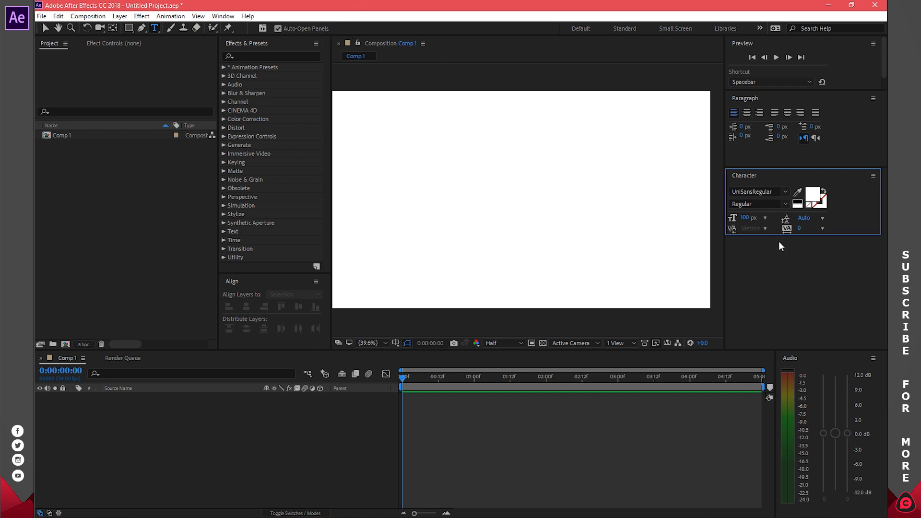
{"action": "left_click_drag", "start_coordinate": [784, 235], "coordinate": [787, 327]}
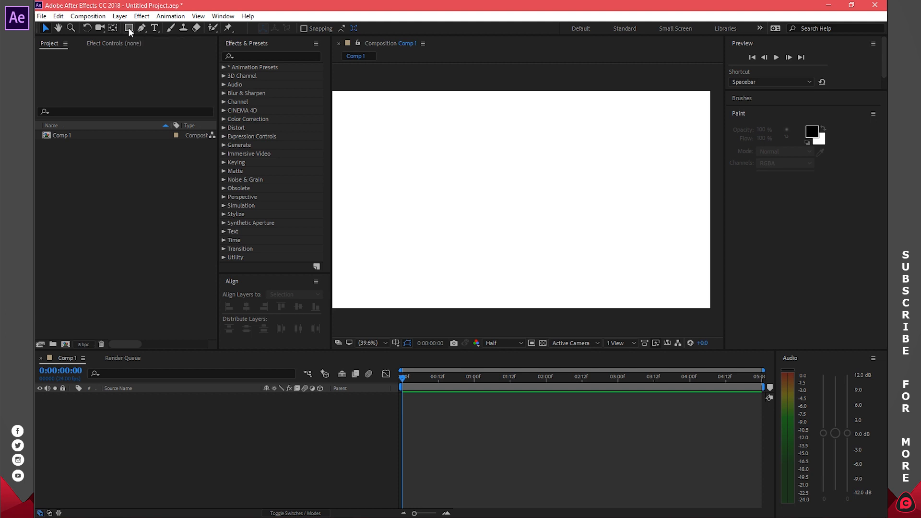
Draw a large circle near the middle of Comp 1 with the Ellipse tool as a new shape layer
{"action": "left_click", "coordinate": [128, 30]}
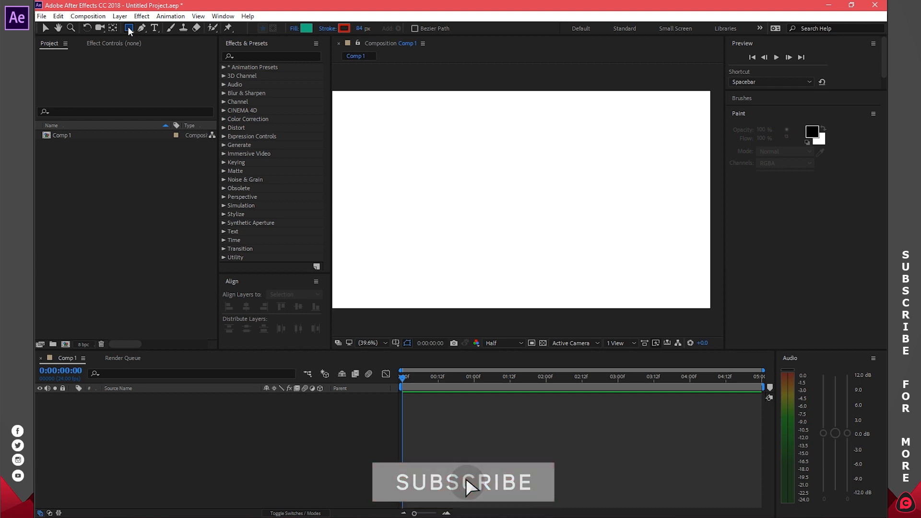
{"action": "left_click_drag", "start_coordinate": [129, 30], "coordinate": [170, 48]}
{"action": "mouse_move", "coordinate": [447, 133]}
{"action": "left_mouse_down"}
{"action": "mouse_move", "coordinate": [590, 253]}
{"action": "mouse_move", "coordinate": [559, 277]}
{"action": "mouse_move", "coordinate": [570, 220]}
{"action": "left_mouse_up"}
{"action": "left_click_drag", "start_coordinate": [584, 251], "coordinate": [592, 278]}
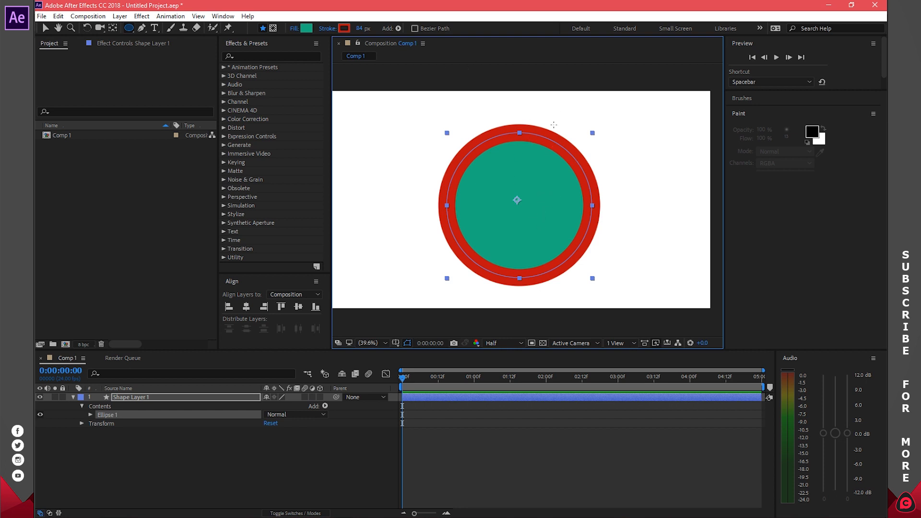
Change the circle's fill colour to yellow FFDE00
{"action": "left_click", "coordinate": [306, 28]}
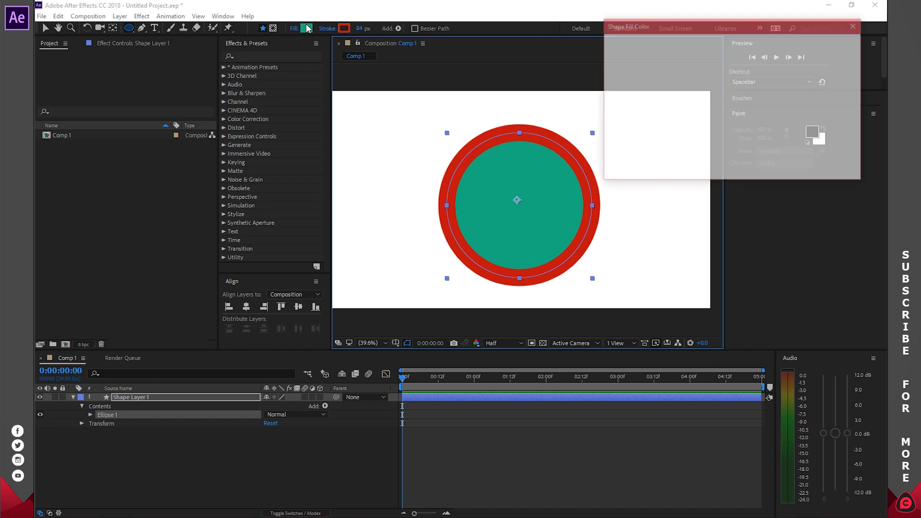
{"action": "left_click_drag", "start_coordinate": [624, 53], "coordinate": [691, 88]}
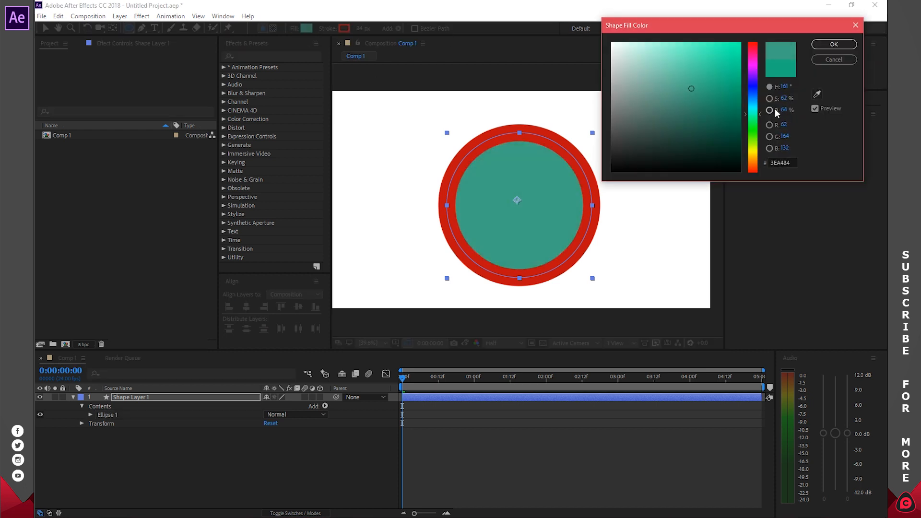
{"action": "left_click_drag", "start_coordinate": [753, 137], "coordinate": [754, 157]}
{"action": "left_click_drag", "start_coordinate": [706, 57], "coordinate": [803, 19]}
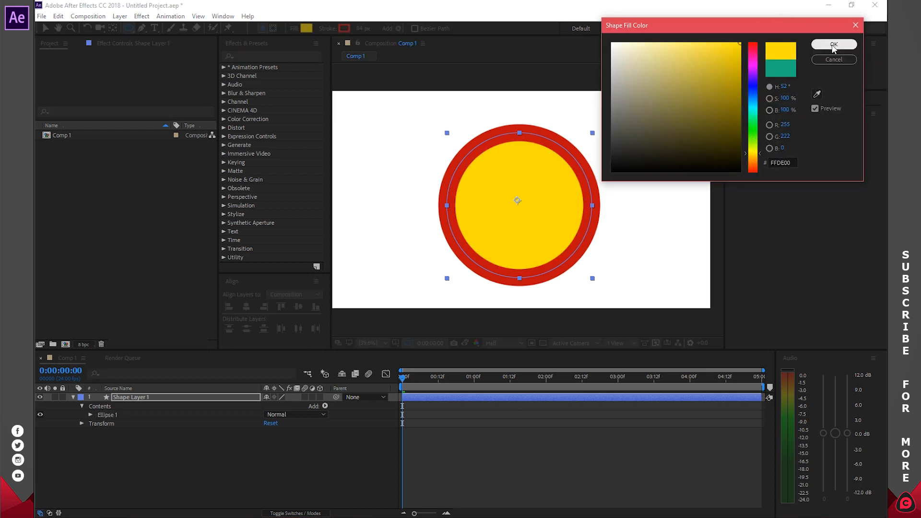
{"action": "left_click", "coordinate": [834, 45]}
Set the circle's stroke width to 50 px
{"action": "left_click_drag", "start_coordinate": [361, 29], "coordinate": [354, 30]}
{"action": "left_click", "coordinate": [361, 30]}
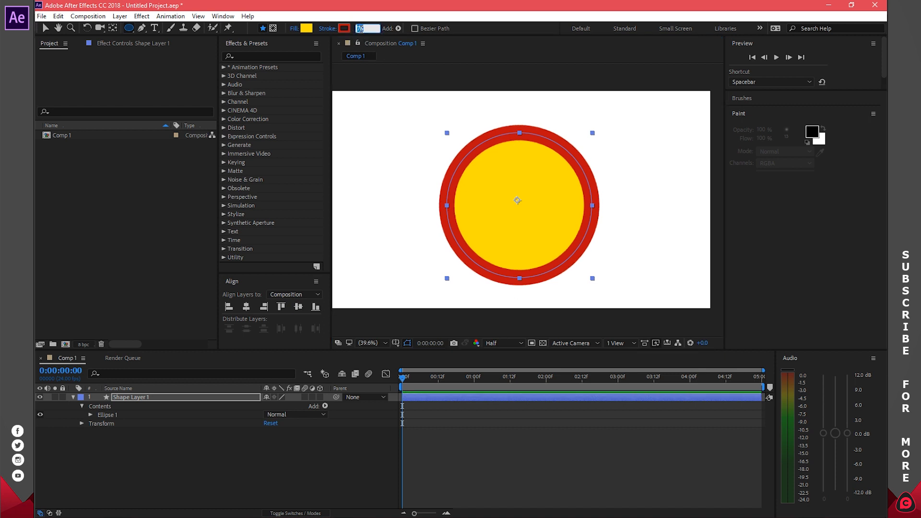
{"action": "type", "text": "50"}
{"action": "key", "text": "Return"}
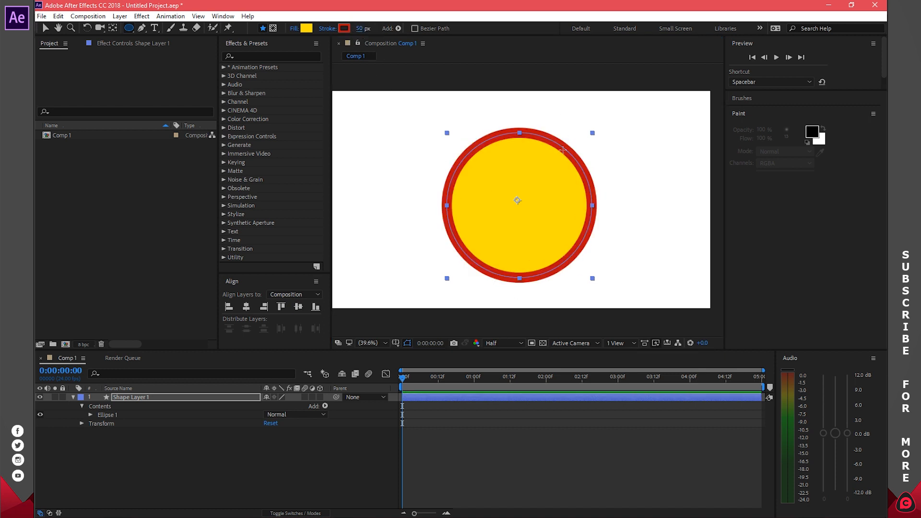
Zoom in on the circle to 100% and pan to its upper edge with the Hand tool
{"action": "scroll", "coordinate": [533, 130], "scroll_direction": "up", "scroll_amount": 5}
{"action": "scroll", "coordinate": [533, 131], "scroll_direction": "down", "scroll_amount": 2}
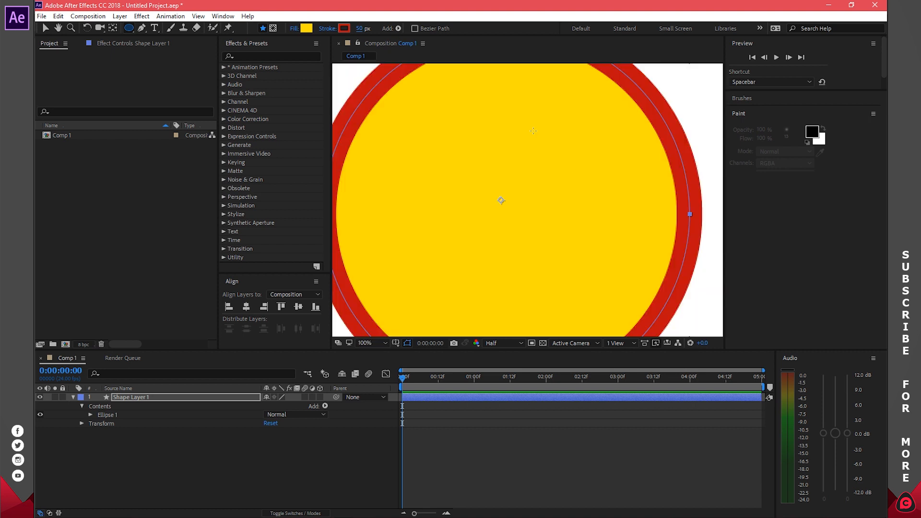
{"action": "key", "text": "h"}
{"action": "left_click_drag", "start_coordinate": [524, 123], "coordinate": [532, 187]}
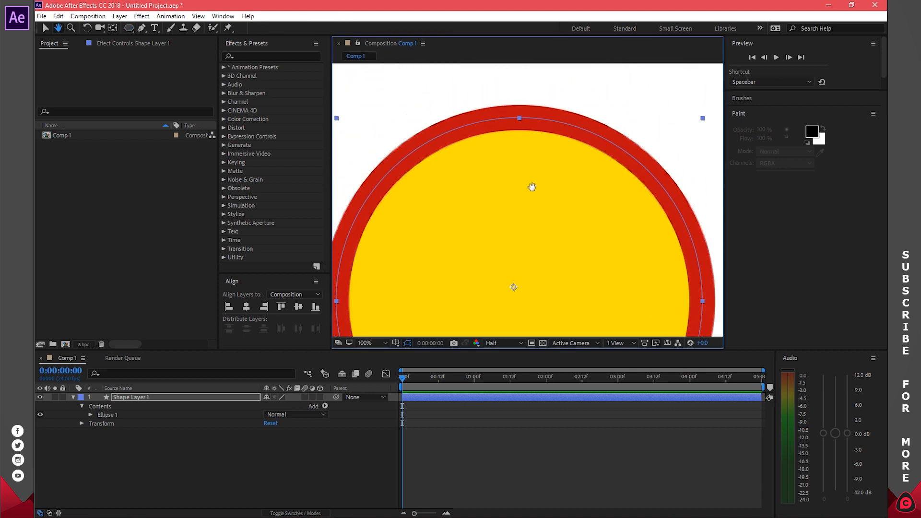
Pan down across the circle with the Hand tool and set the composition magnification to Fit up to 100%
{"action": "left_click", "coordinate": [128, 28]}
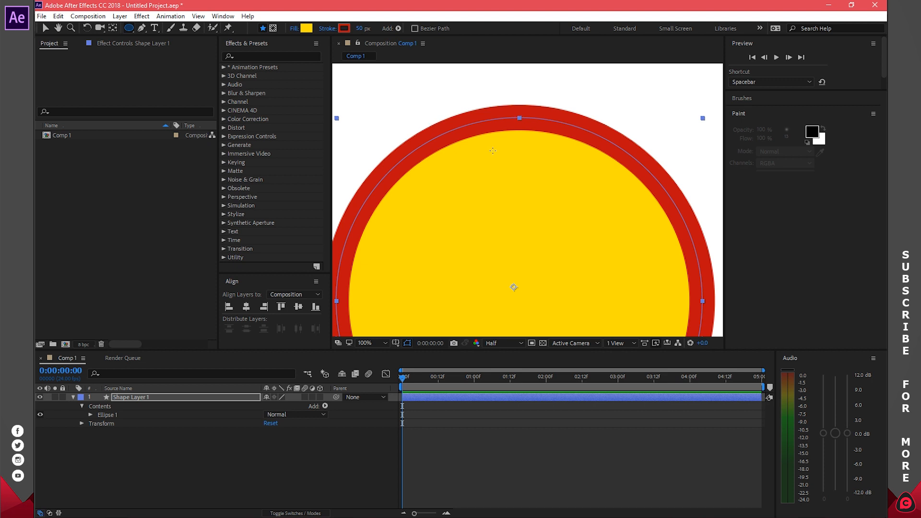
{"action": "key", "text": "h"}
{"action": "mouse_move", "coordinate": [481, 244]}
{"action": "left_mouse_down"}
{"action": "mouse_move", "coordinate": [508, 168]}
{"action": "mouse_move", "coordinate": [467, 159]}
{"action": "mouse_move", "coordinate": [485, 164]}
{"action": "left_mouse_up"}
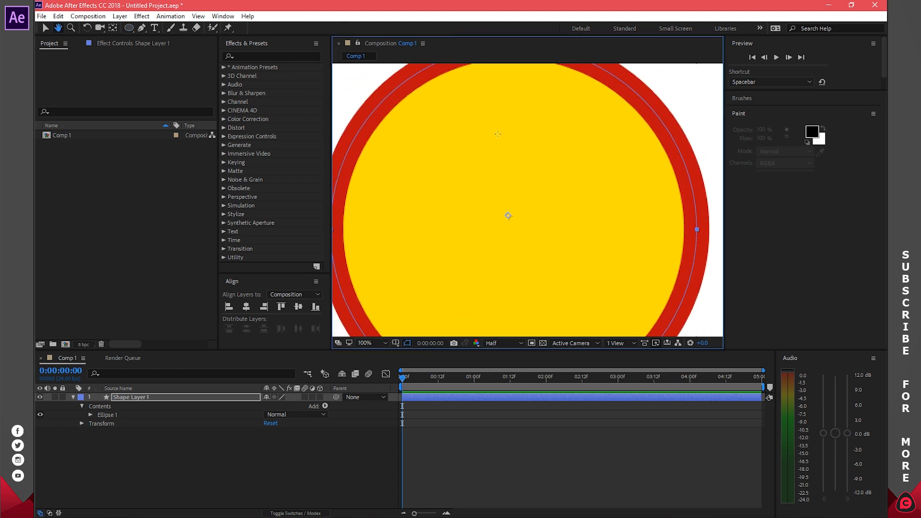
{"action": "key", "text": "q"}
{"action": "left_click", "coordinate": [383, 342]}
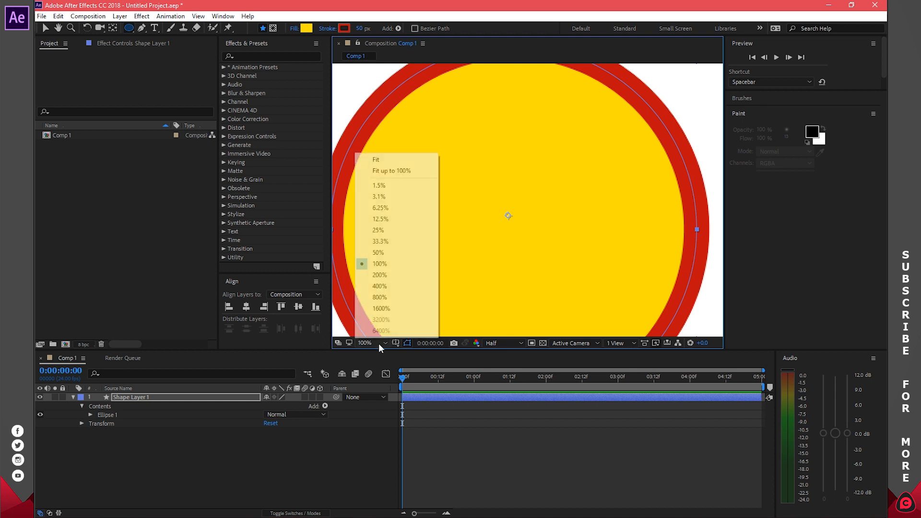
{"action": "left_click", "coordinate": [385, 171]}
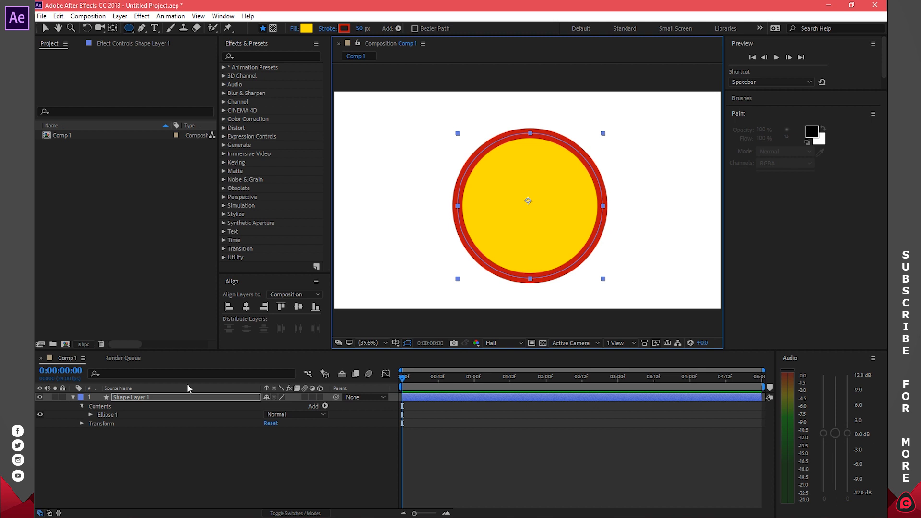
Delete the circle's shape layer from Comp 1
{"action": "left_click", "coordinate": [143, 439]}
{"action": "left_click", "coordinate": [136, 398]}
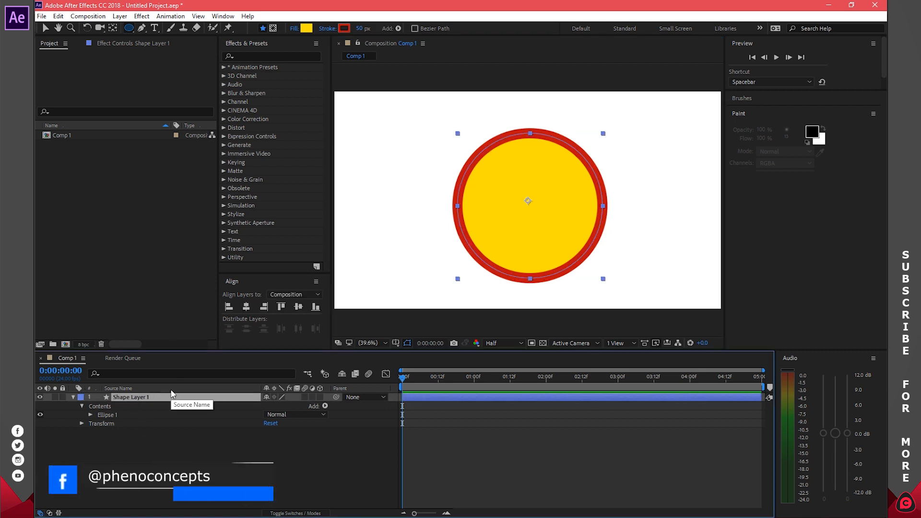
{"action": "key", "text": "Delete"}
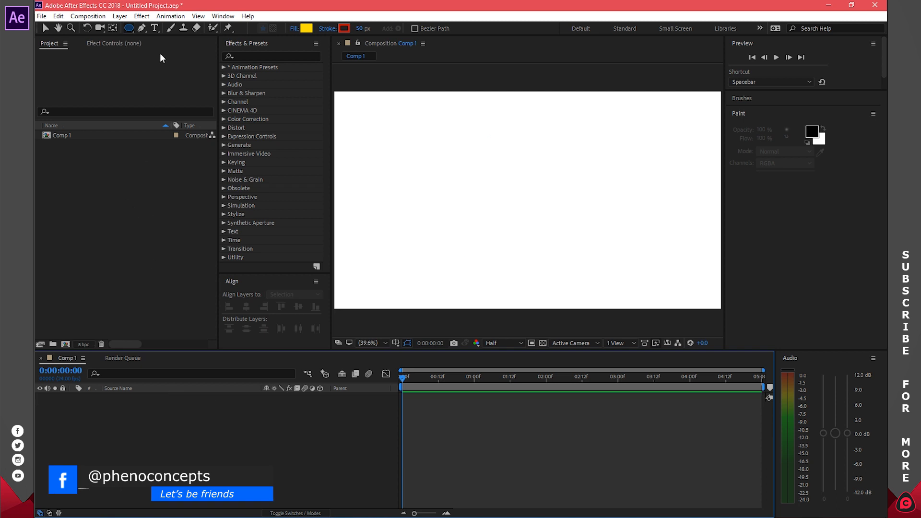
Draw a wide, flat rectangle near the middle of Comp 1 with the Rectangle tool as a new shape layer
{"action": "left_click", "coordinate": [130, 30]}
{"action": "left_click", "coordinate": [181, 27]}
{"action": "mouse_move", "coordinate": [456, 171]}
{"action": "left_mouse_down"}
{"action": "mouse_move", "coordinate": [522, 213]}
{"action": "mouse_move", "coordinate": [617, 192]}
{"action": "mouse_move", "coordinate": [623, 201]}
{"action": "left_mouse_up"}
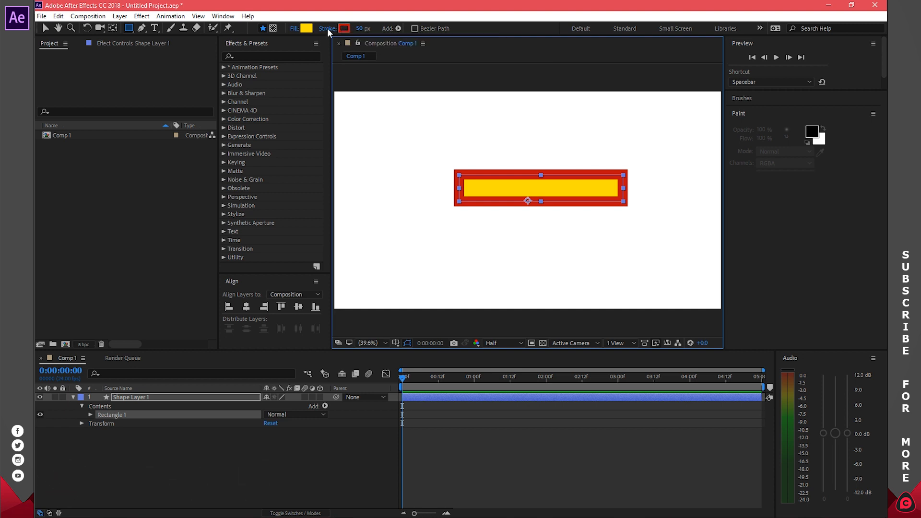
Set the rectangle's stroke type to None
{"action": "left_click", "coordinate": [327, 29]}
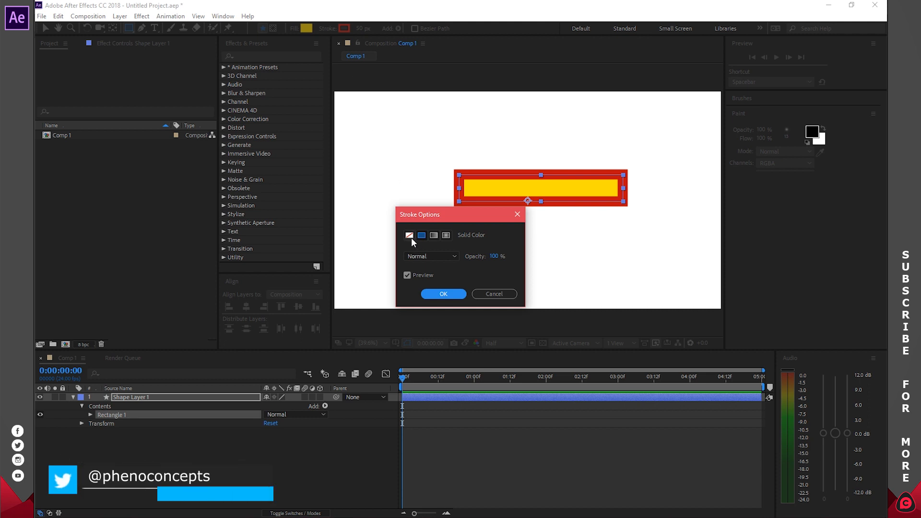
{"action": "left_click", "coordinate": [409, 235]}
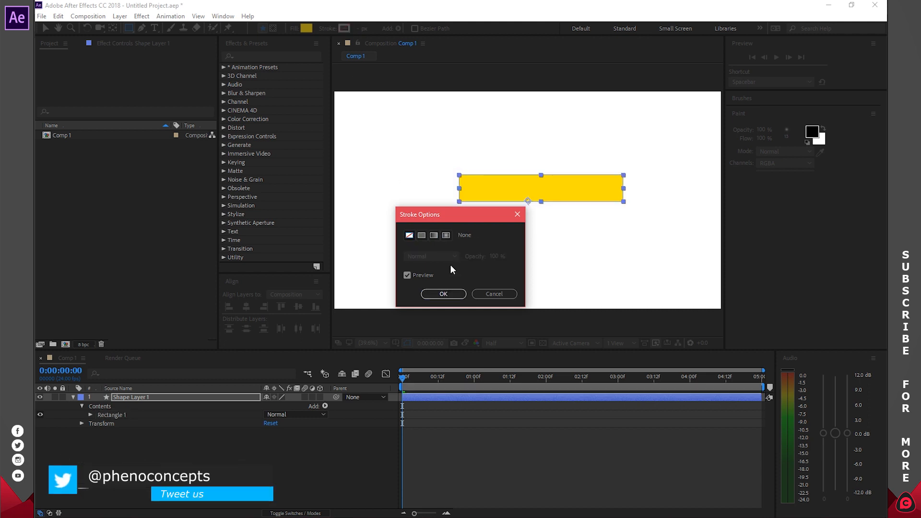
{"action": "left_click", "coordinate": [451, 293]}
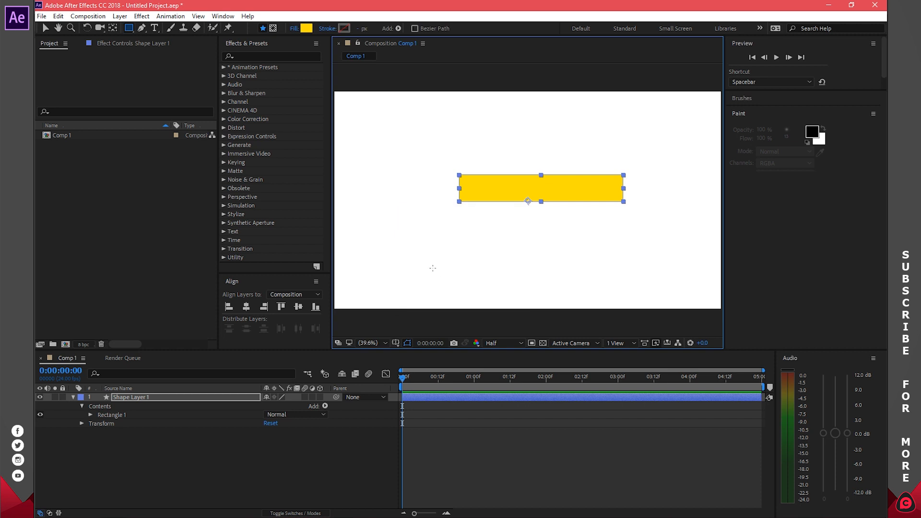
{"action": "left_click", "coordinate": [306, 30]}
{"action": "left_click_drag", "start_coordinate": [623, 53], "coordinate": [727, 50]}
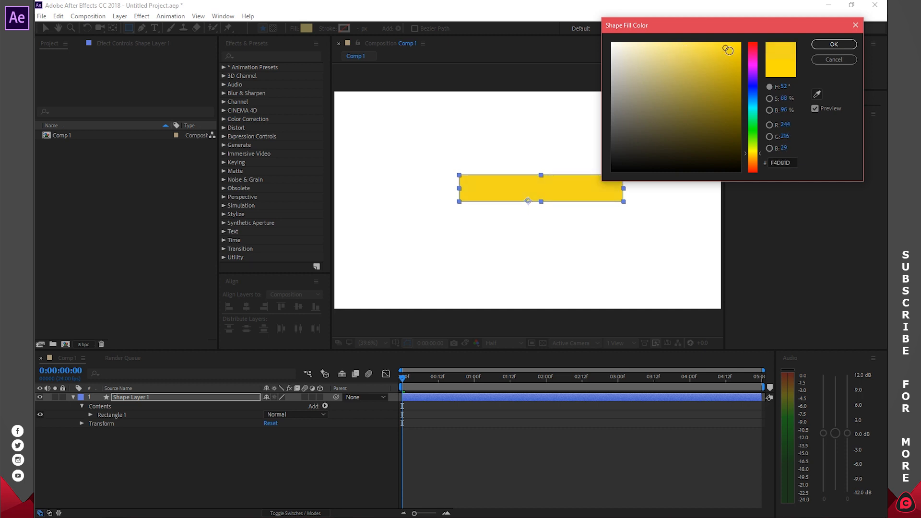
{"action": "left_click", "coordinate": [836, 59]}
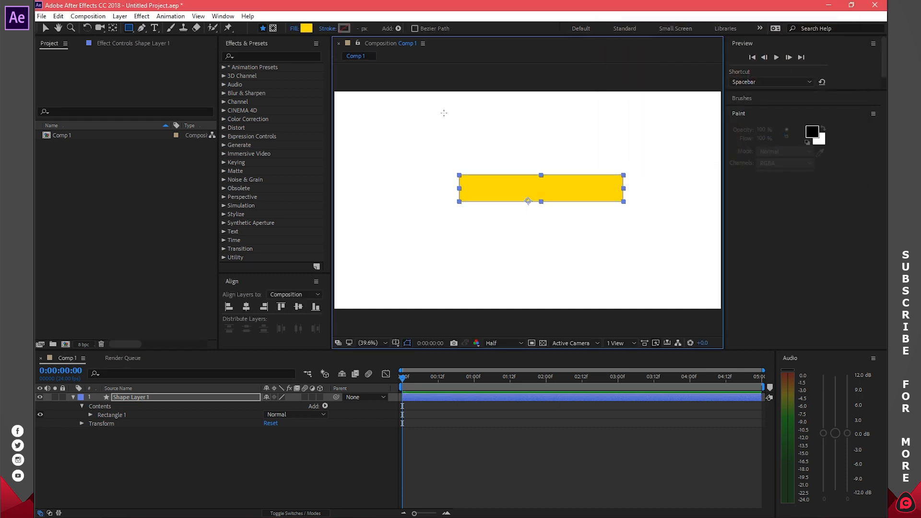
Set the rectangle's fill type to None and its stroke colour to black 000000
{"action": "left_click", "coordinate": [296, 29]}
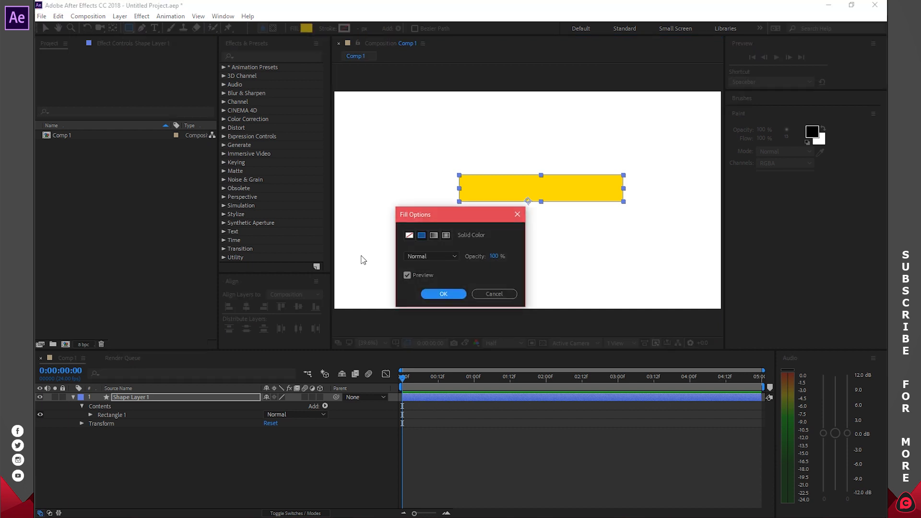
{"action": "left_click", "coordinate": [409, 235]}
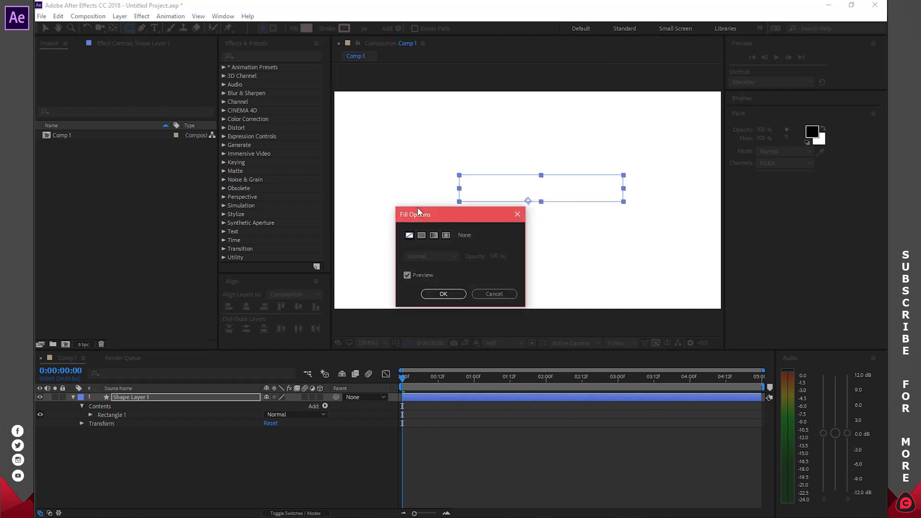
{"action": "left_click", "coordinate": [344, 27]}
{"action": "left_click_drag", "start_coordinate": [623, 143], "coordinate": [594, 178]}
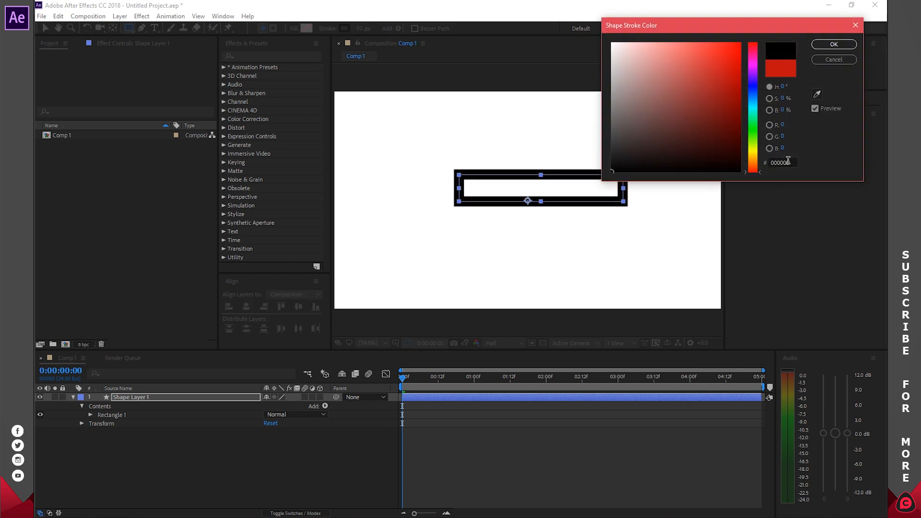
{"action": "left_click", "coordinate": [828, 45]}
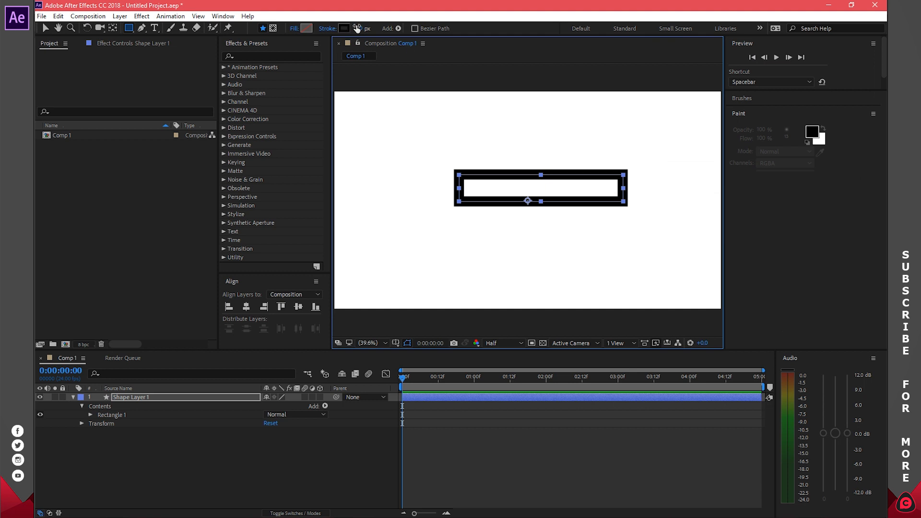
Set the rectangle's stroke width to 10 px
{"action": "left_click", "coordinate": [360, 29]}
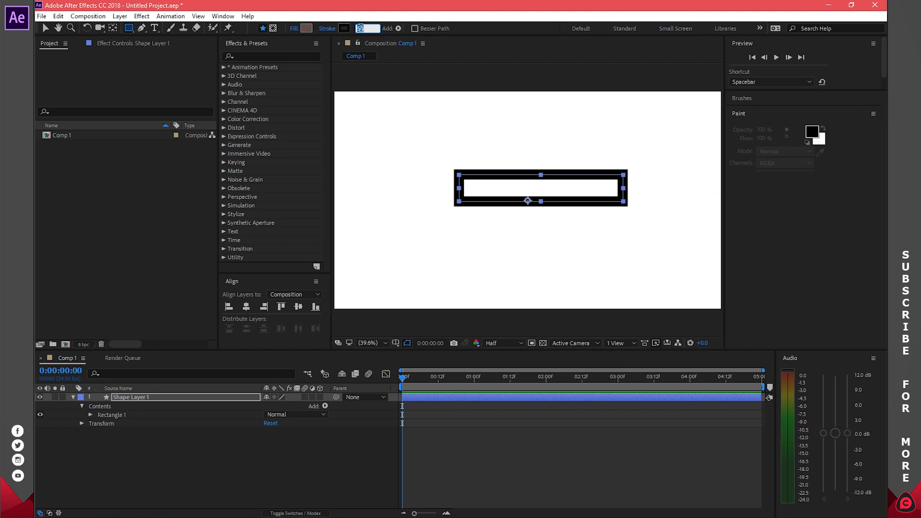
{"action": "type", "text": "1"}
{"action": "key", "text": "Return"}
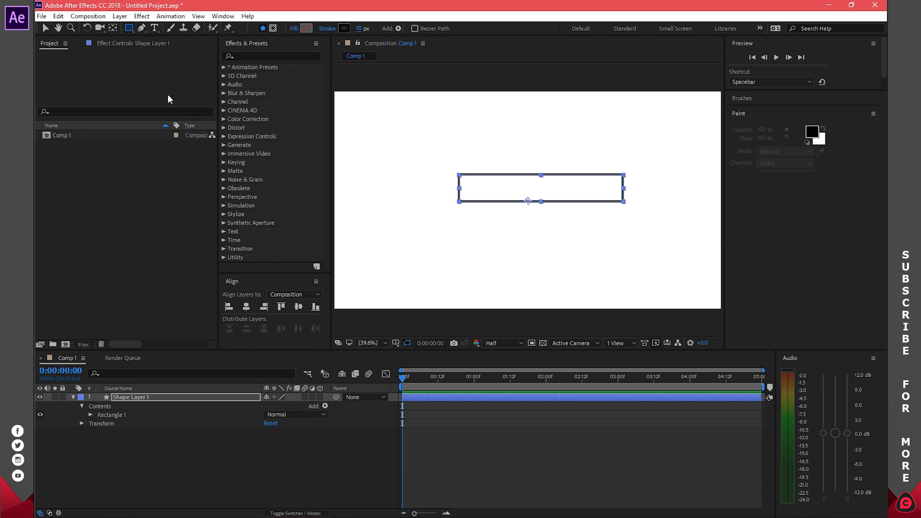
Show only the Rotation property of the rectangle's layer in the timeline
{"action": "left_click", "coordinate": [124, 441]}
{"action": "key", "text": "r"}
{"action": "left_click", "coordinate": [128, 401]}
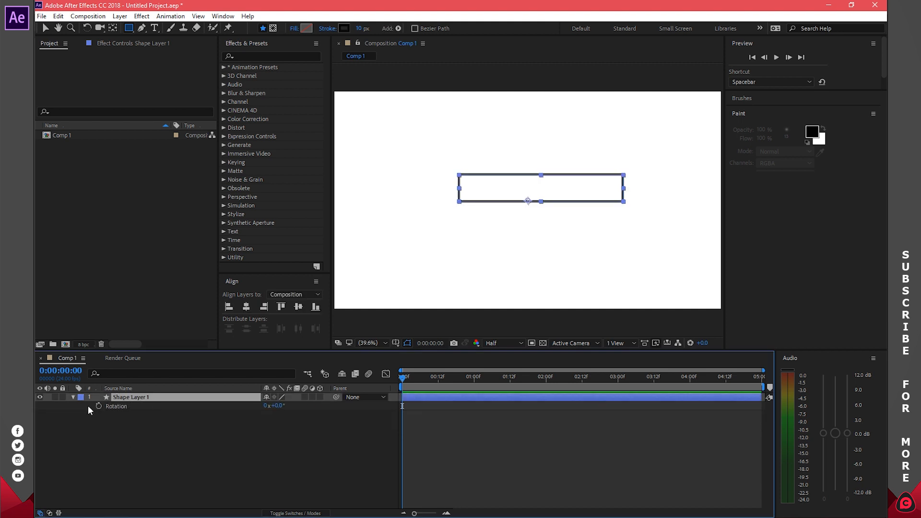
{"action": "left_click", "coordinate": [151, 420]}
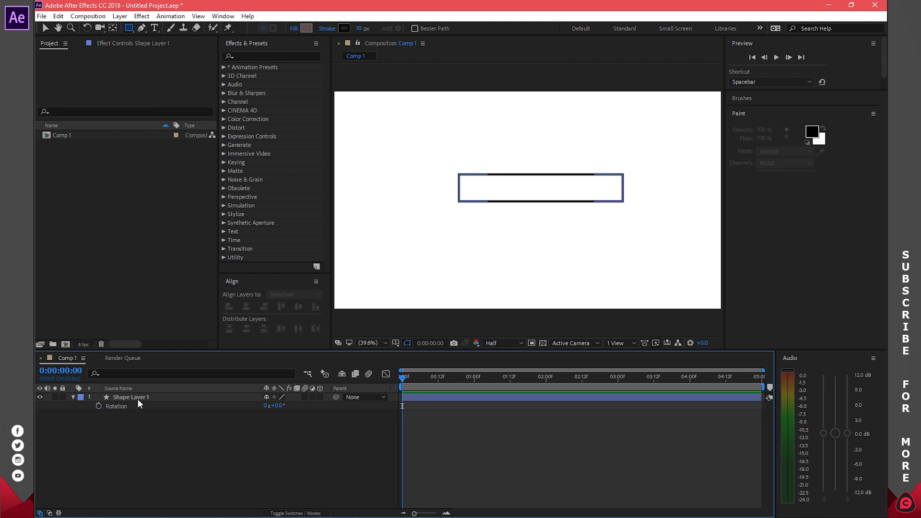
Draw a tall rounded rectangle inside the existing shape layer, beside the flat rectangle, and delete it
{"action": "left_click", "coordinate": [139, 396]}
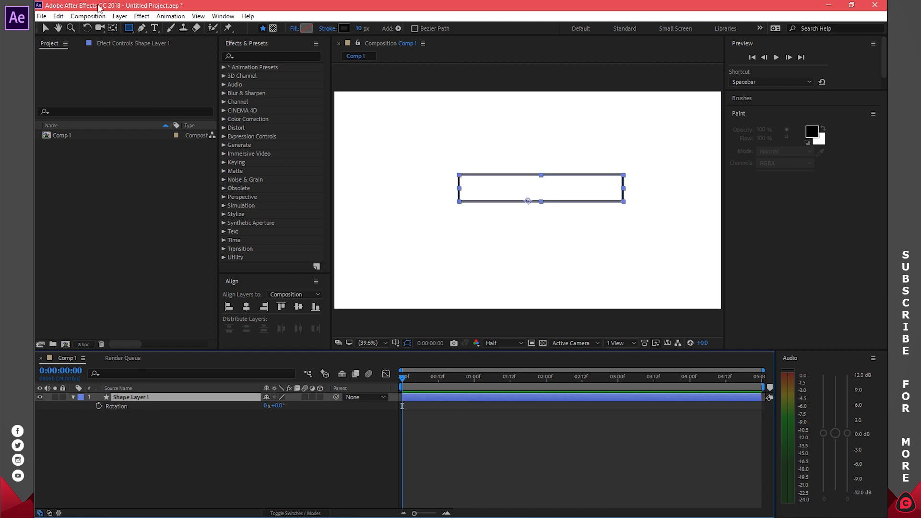
{"action": "left_click", "coordinate": [128, 28]}
{"action": "left_click", "coordinate": [159, 41]}
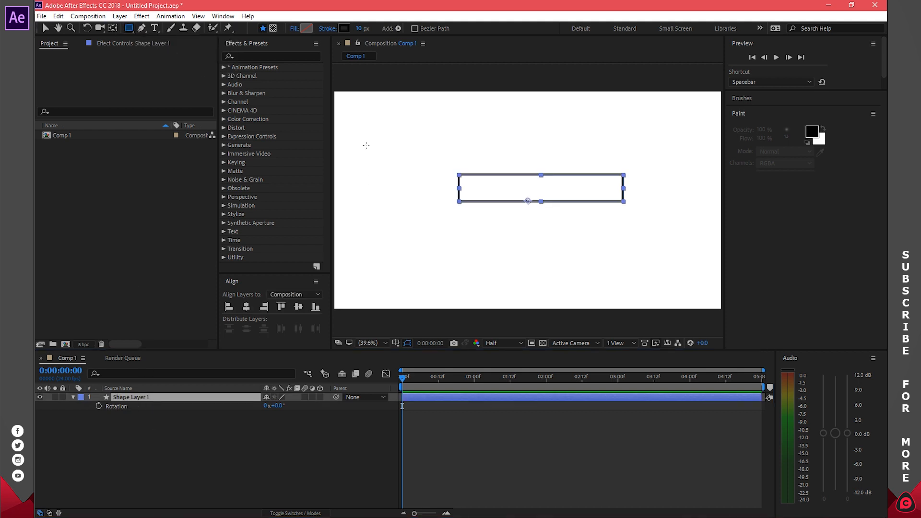
{"action": "left_click_drag", "start_coordinate": [366, 145], "coordinate": [441, 248]}
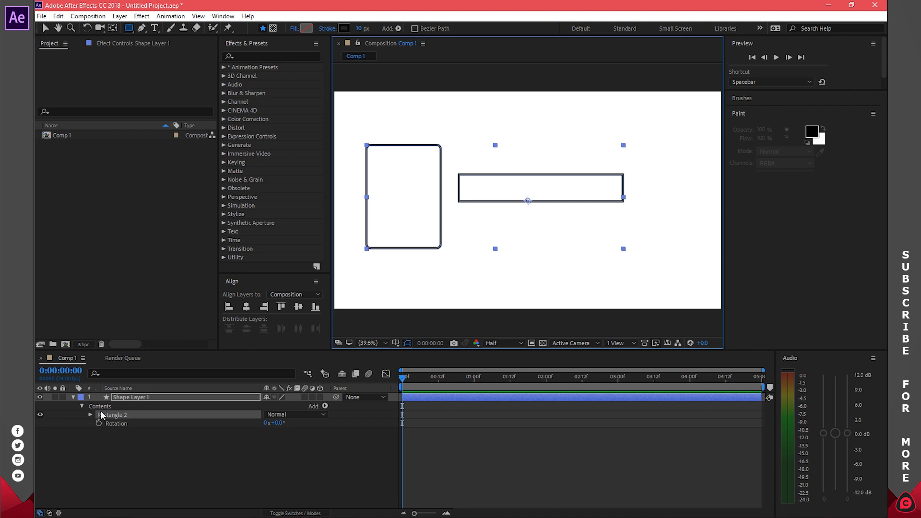
{"action": "key", "text": "Delete"}
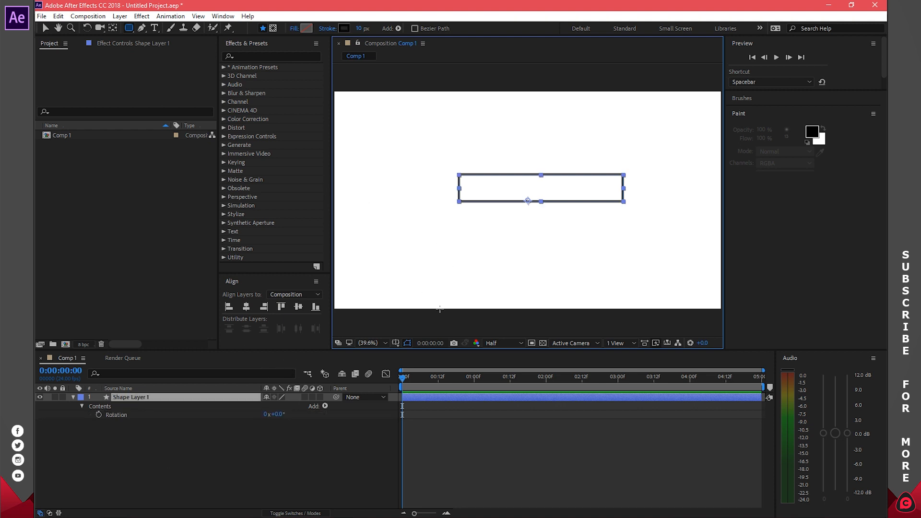
Draw a tall rounded rectangle overlapping the flat one as a separate shape layer, and delete it along with its layer
{"action": "left_click", "coordinate": [346, 445]}
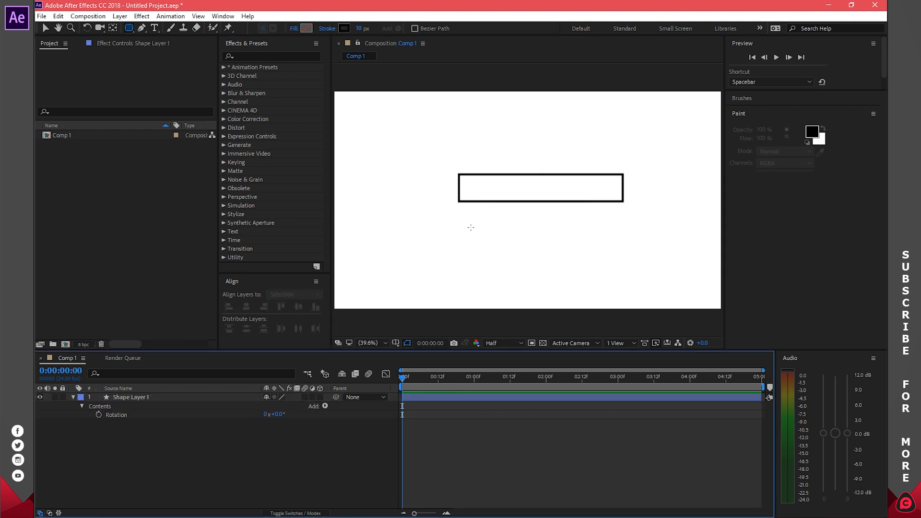
{"action": "left_click_drag", "start_coordinate": [405, 131], "coordinate": [509, 257]}
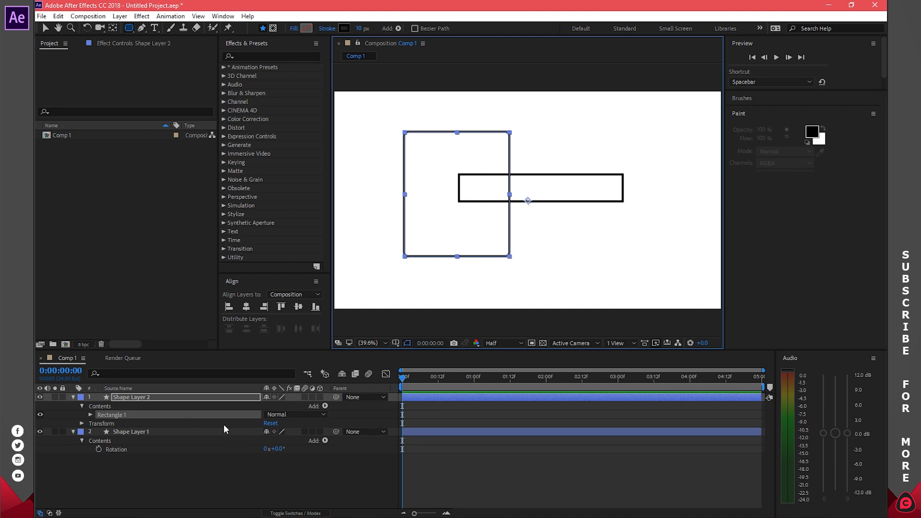
{"action": "key", "text": "Delete"}
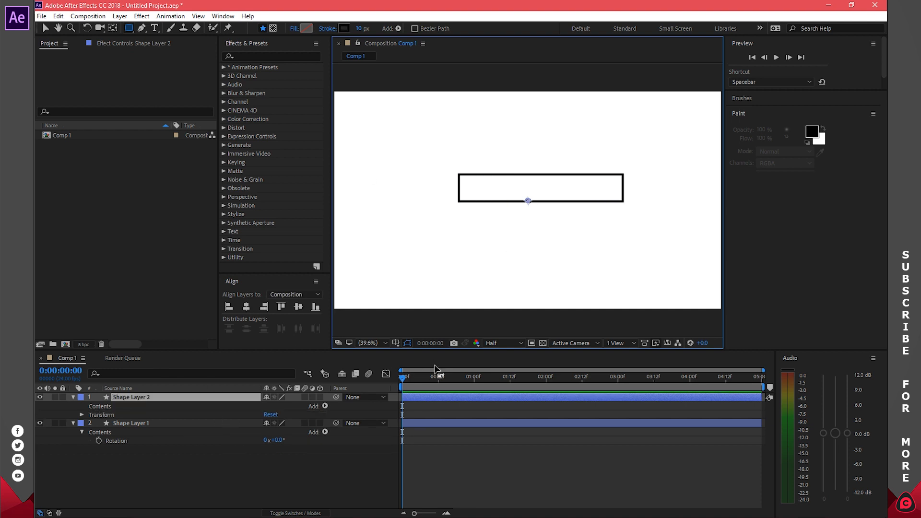
{"action": "key", "text": "Delete"}
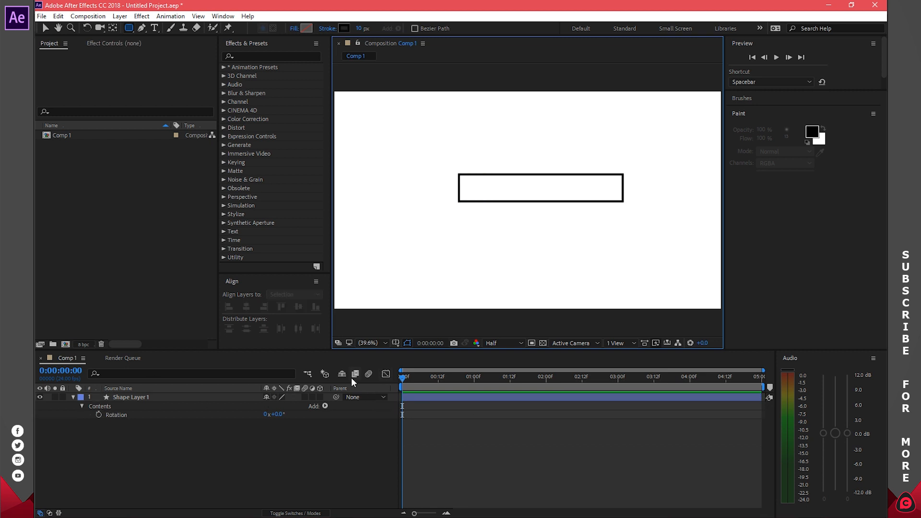
Expand the rectangle layer's transform properties and set its position to 960, 583, trying and undoing changes to the other transform values
{"action": "left_click", "coordinate": [133, 396]}
{"action": "left_click", "coordinate": [73, 397]}
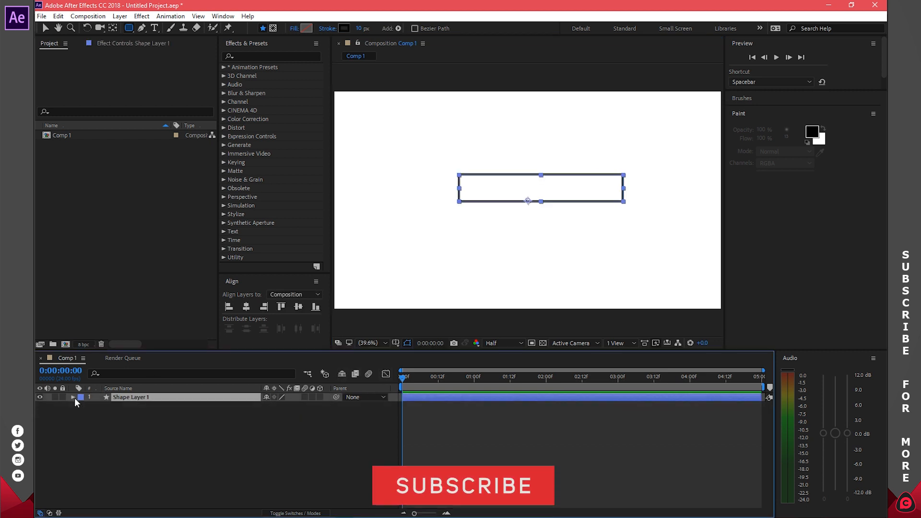
{"action": "left_click", "coordinate": [72, 398]}
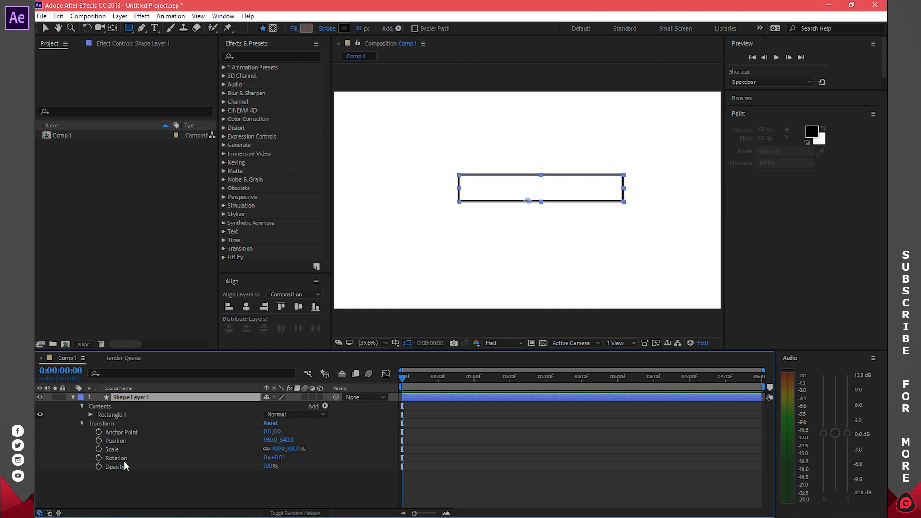
{"action": "mouse_move", "coordinate": [266, 466]}
{"action": "left_mouse_down"}
{"action": "mouse_move", "coordinate": [211, 470]}
{"action": "mouse_move", "coordinate": [283, 475]}
{"action": "left_mouse_up"}
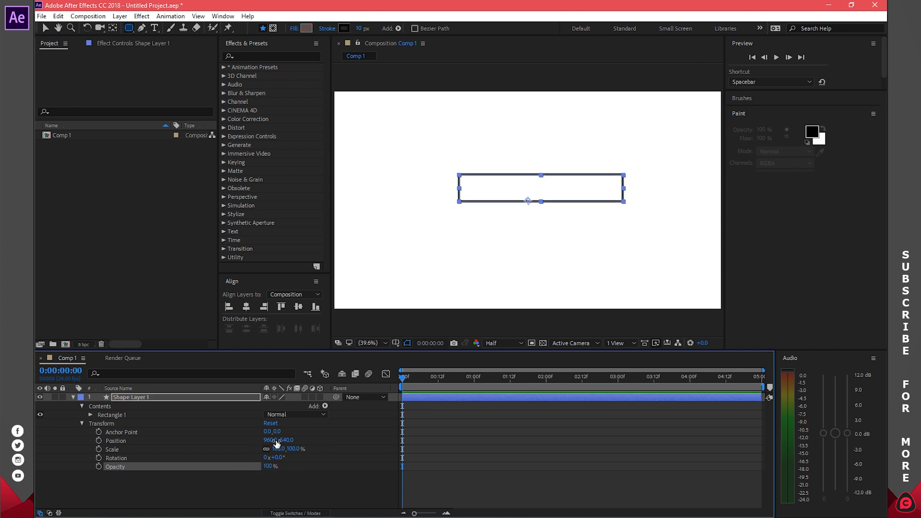
{"action": "left_click_drag", "start_coordinate": [279, 457], "coordinate": [299, 433]}
{"action": "key", "text": "ctrl+z"}
{"action": "key", "text": "ctrl+z"}
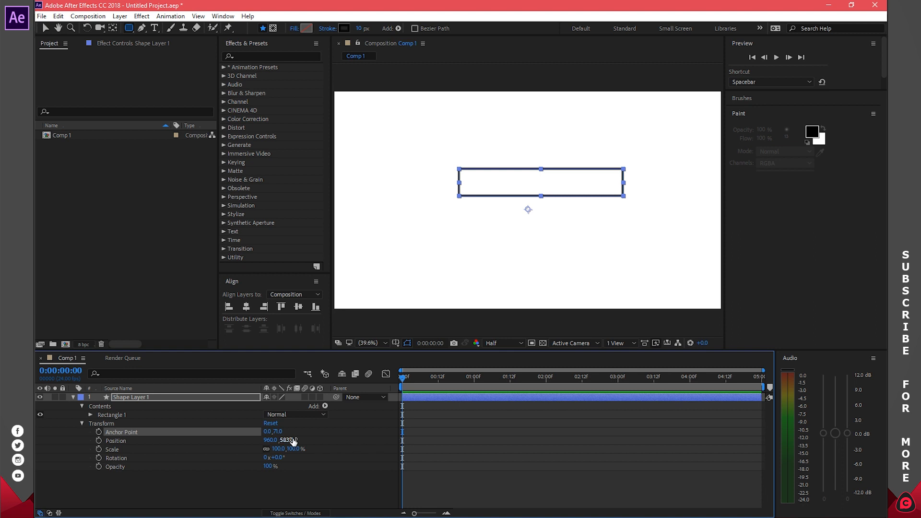
{"action": "key", "text": "ctrl+z"}
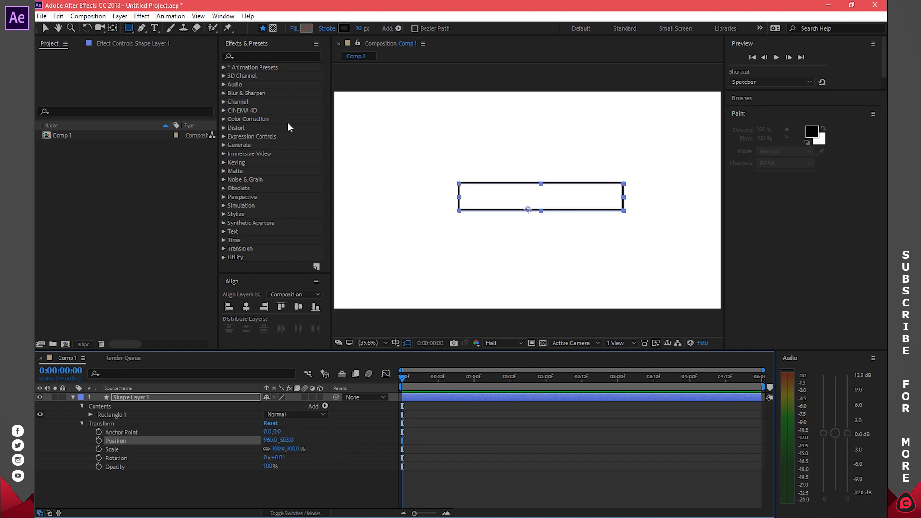
Move the layer's anchor point with the Pan Behind tool to about 111, -56, near the rectangle's centre
{"action": "left_click", "coordinate": [115, 30]}
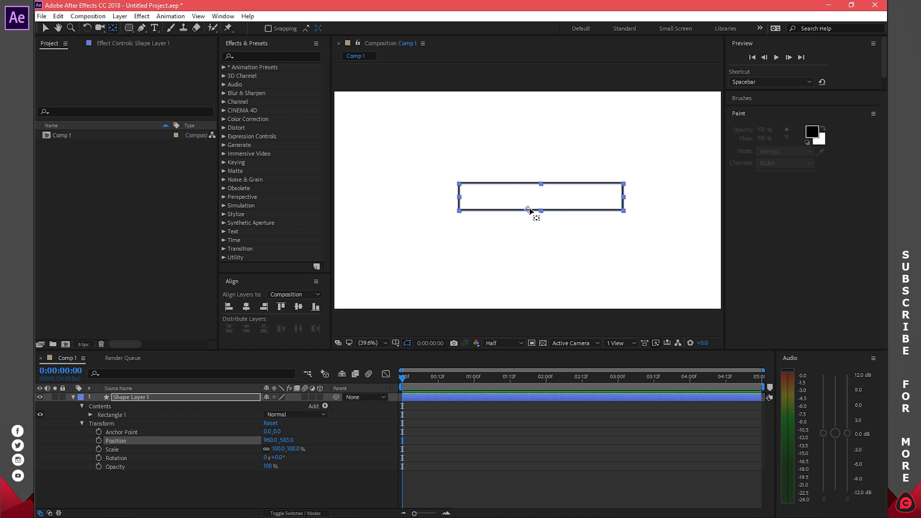
{"action": "left_click_drag", "start_coordinate": [528, 210], "coordinate": [551, 200]}
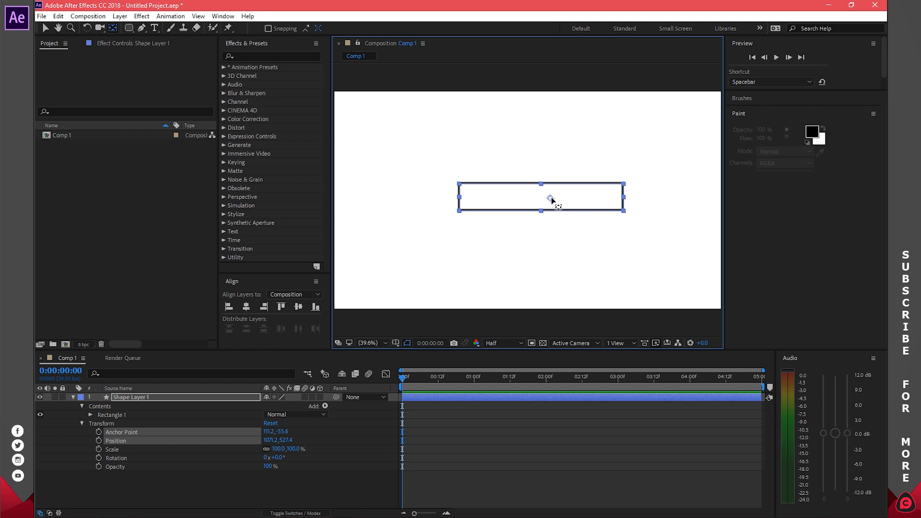
Move the anchor point to the rectangle's lower-right corner, about 472, 0, and try rotating the layer to 11° and -12°
{"action": "left_click_drag", "start_coordinate": [551, 201], "coordinate": [623, 210]}
{"action": "mouse_move", "coordinate": [277, 457]}
{"action": "left_mouse_down"}
{"action": "mouse_move", "coordinate": [293, 458]}
{"action": "mouse_move", "coordinate": [284, 457]}
{"action": "left_mouse_up"}
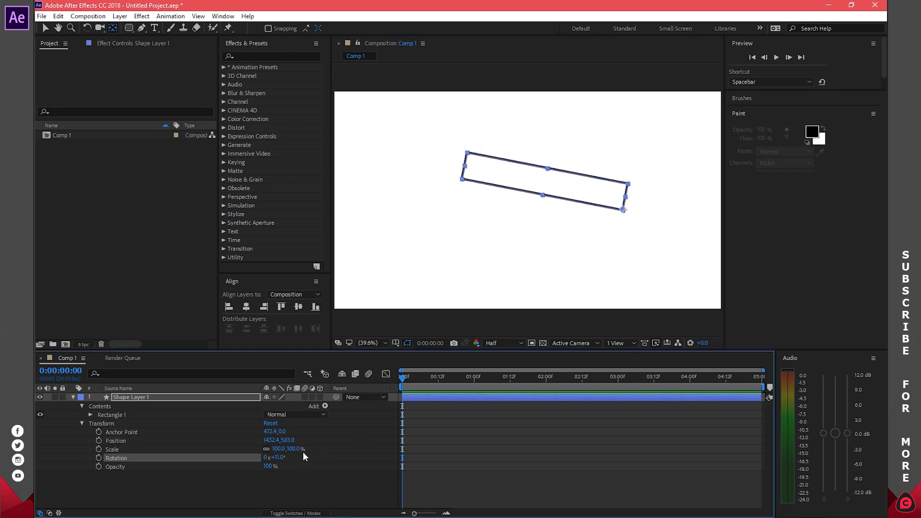
{"action": "mouse_move", "coordinate": [285, 457]}
{"action": "left_mouse_down"}
{"action": "mouse_move", "coordinate": [259, 460]}
{"action": "mouse_move", "coordinate": [294, 453]}
{"action": "mouse_move", "coordinate": [266, 456]}
{"action": "left_mouse_up"}
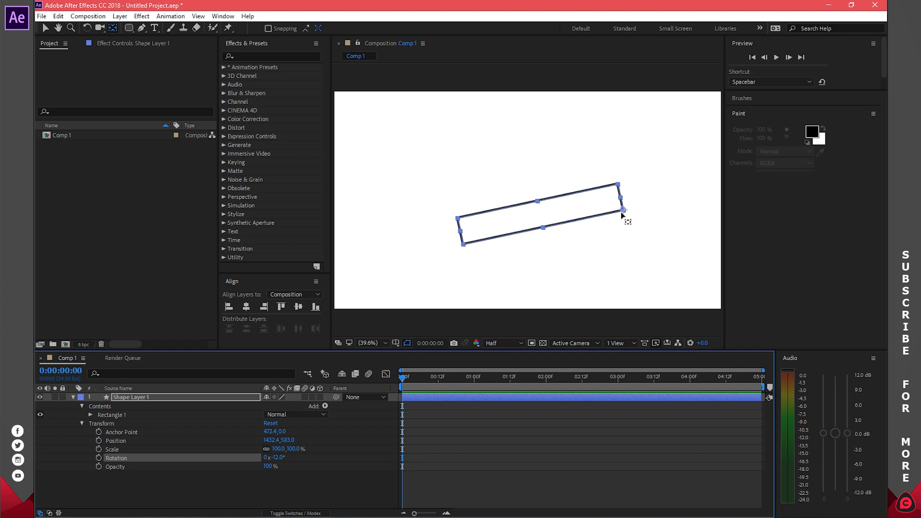
Move the anchor point near the rectangle's upper-left corner, about -334, -107, and try rotation -10° and scale 109%
{"action": "left_click_drag", "start_coordinate": [621, 211], "coordinate": [457, 219]}
{"action": "left_click_drag", "start_coordinate": [280, 457], "coordinate": [288, 415]}
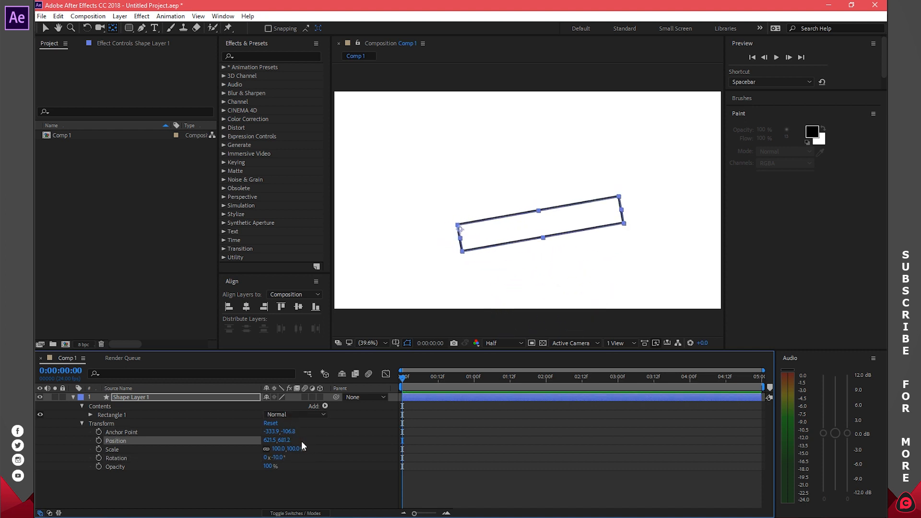
{"action": "mouse_move", "coordinate": [290, 449]}
{"action": "left_mouse_down"}
{"action": "mouse_move", "coordinate": [327, 448]}
{"action": "mouse_move", "coordinate": [292, 449]}
{"action": "left_mouse_up"}
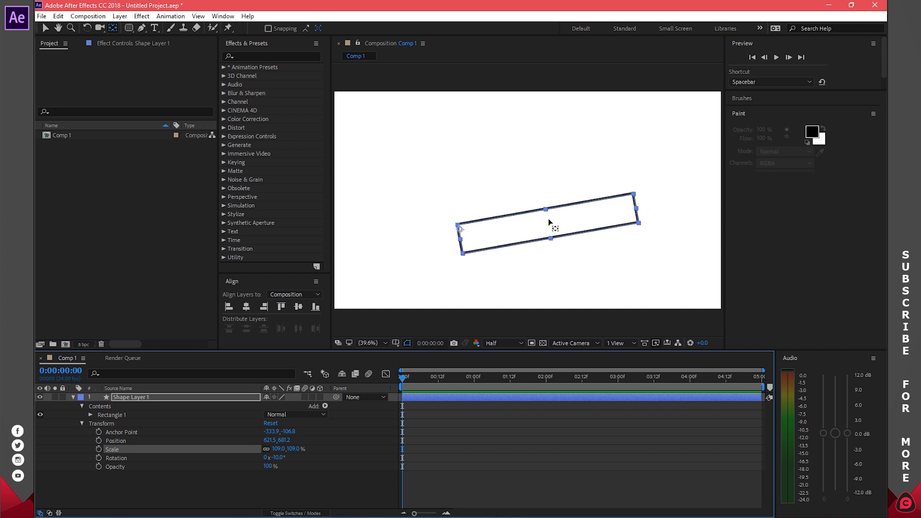
Undo the rectangle layer's scale, rotation and anchor point changes back to anchor point 0, 0
{"action": "key", "text": "ctrl+z"}
{"action": "key", "text": "ctrl+z"}
{"action": "key", "text": "ctrl+z"}
{"action": "key", "text": "ctrl+z"}
{"action": "key", "text": "ctrl+z"}
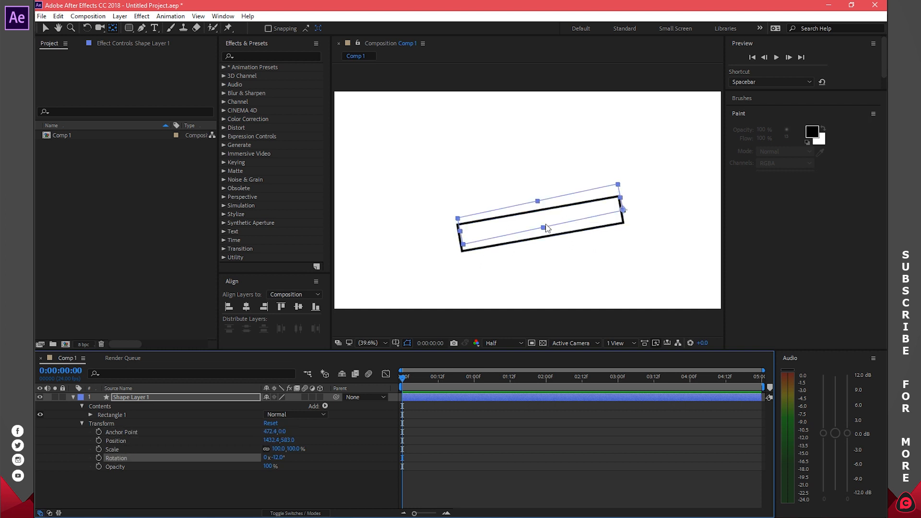
{"action": "key", "text": "ctrl+z"}
{"action": "key", "text": "ctrl+z"}
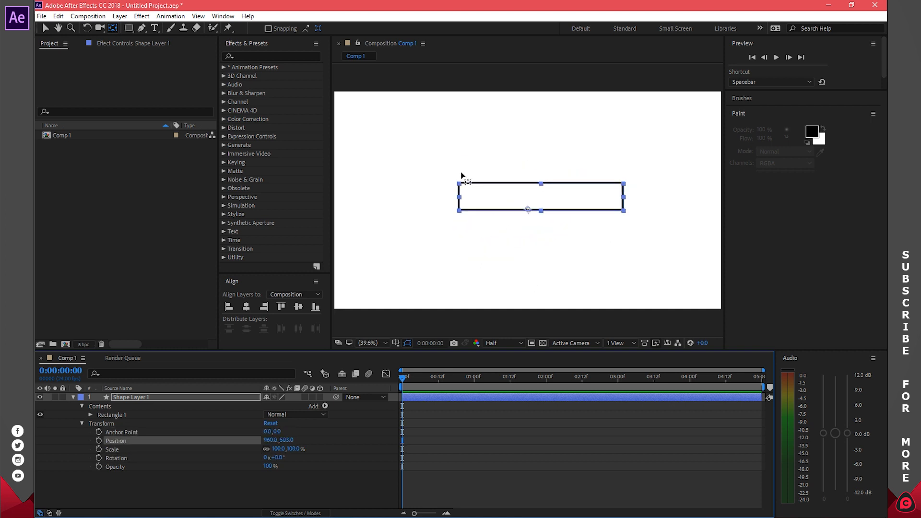
Try the anchor point at about -71, -43, and centre it within the rectangle's content at 65.7, -61.3
{"action": "mouse_move", "coordinate": [527, 210]}
{"action": "left_mouse_down"}
{"action": "mouse_move", "coordinate": [542, 198]}
{"action": "mouse_move", "coordinate": [514, 201]}
{"action": "left_mouse_up"}
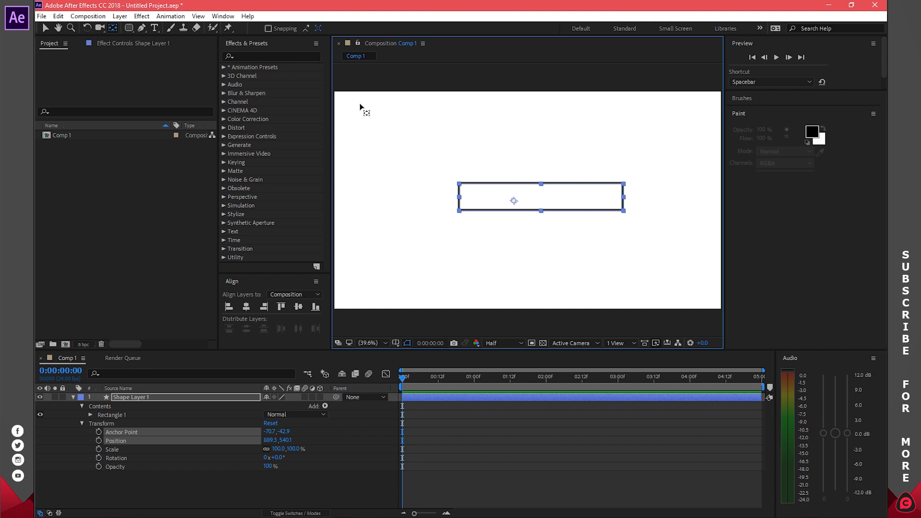
{"action": "double_click", "coordinate": [114, 30], "text": "ctrl"}
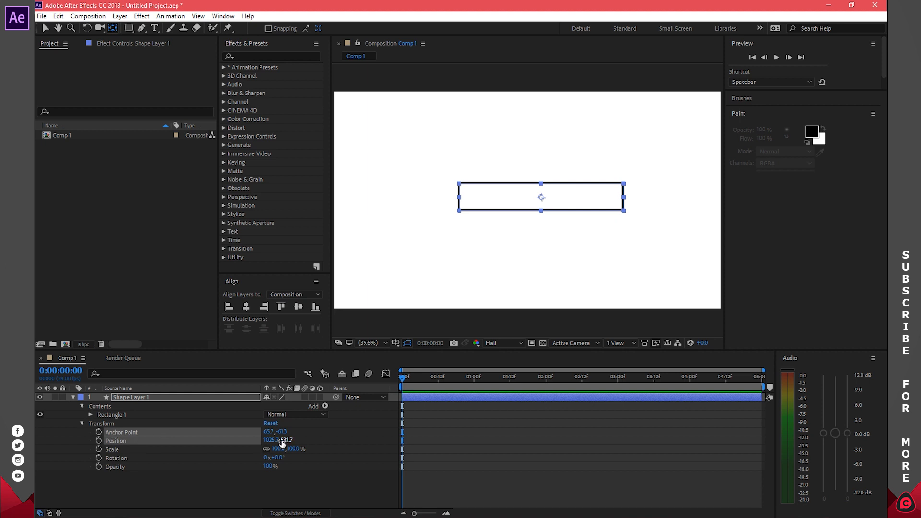
Move the rectangle layer up to a vertical position of 451.7, and align it to the composition's horizontal and vertical centre
{"action": "left_click_drag", "start_coordinate": [286, 440], "coordinate": [252, 438]}
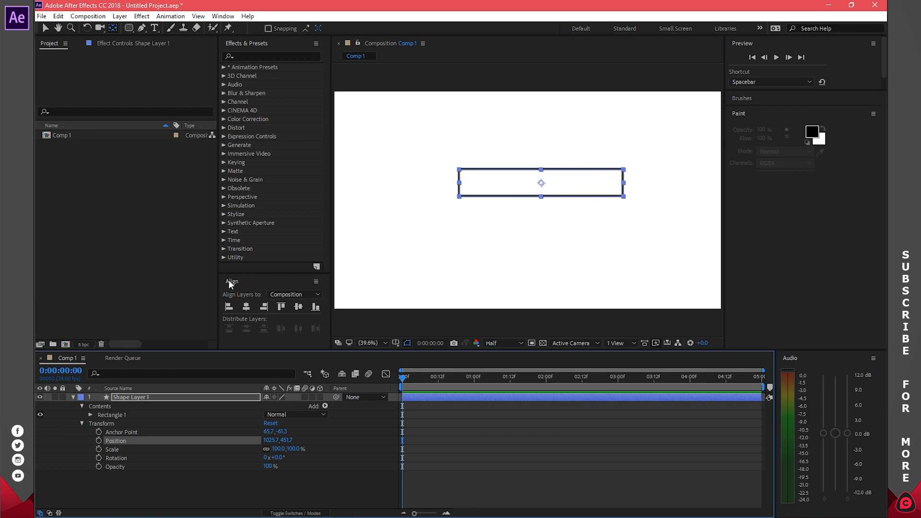
{"action": "left_click", "coordinate": [222, 17]}
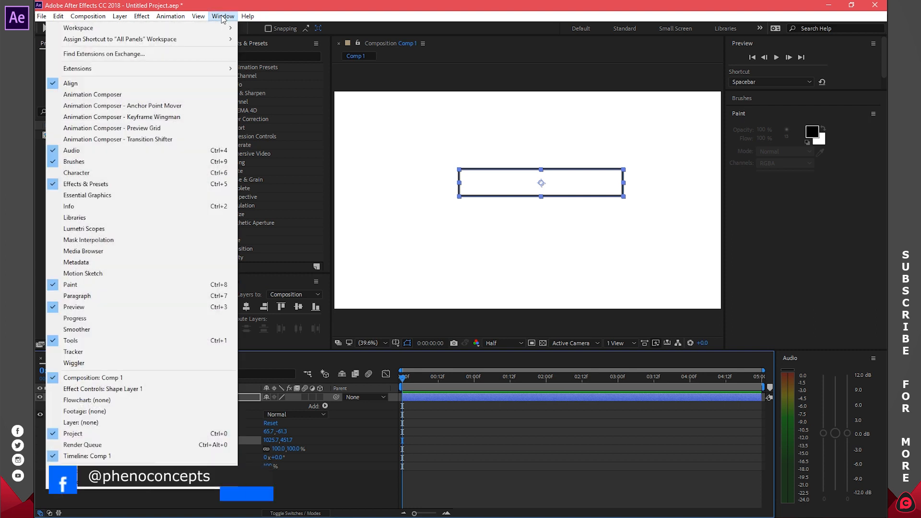
{"action": "left_click", "coordinate": [250, 4]}
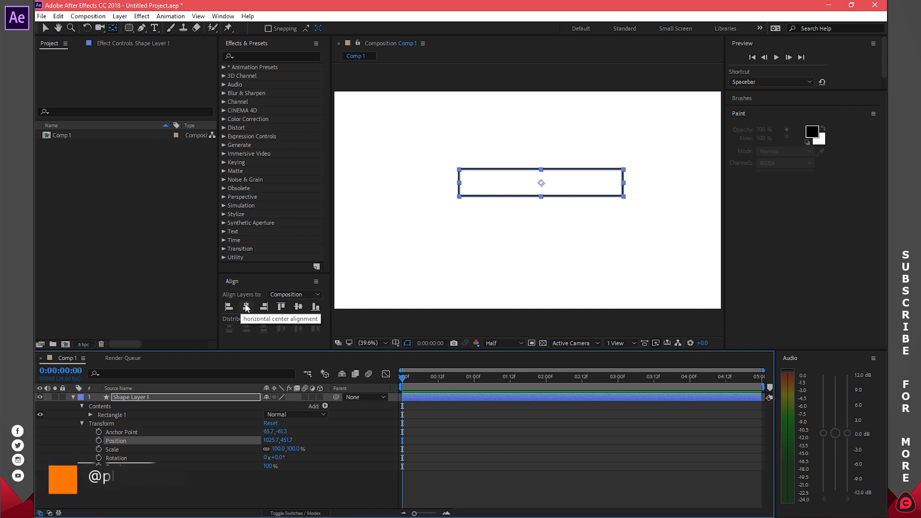
{"action": "left_click", "coordinate": [246, 306]}
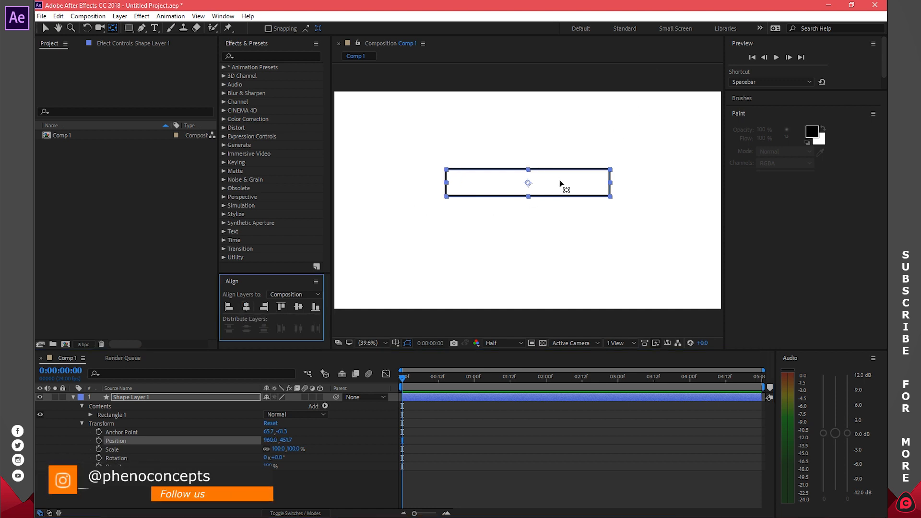
{"action": "left_click", "coordinate": [298, 307]}
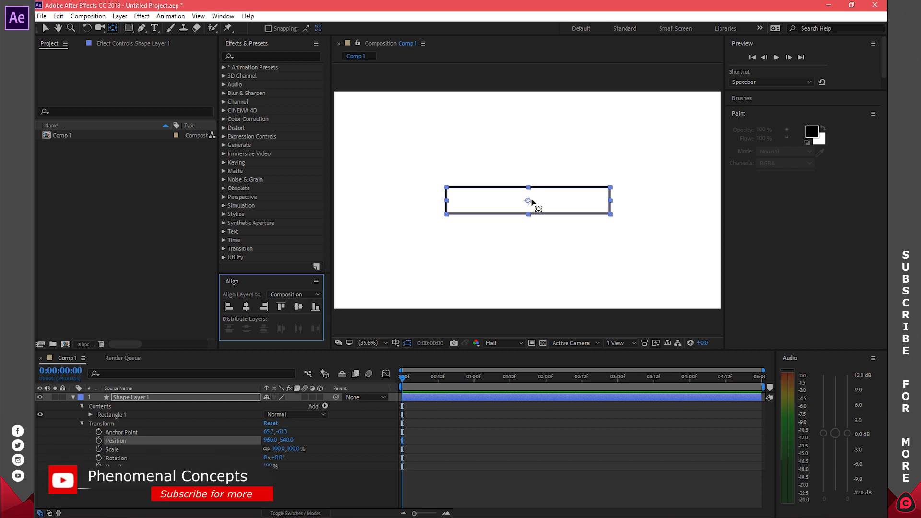
Try scaling the rectangle layer to 80% and shifting its horizontal position to 869, and undo these changes
{"action": "left_click", "coordinate": [278, 449]}
{"action": "type", "text": "80"}
{"action": "key", "text": "Return"}
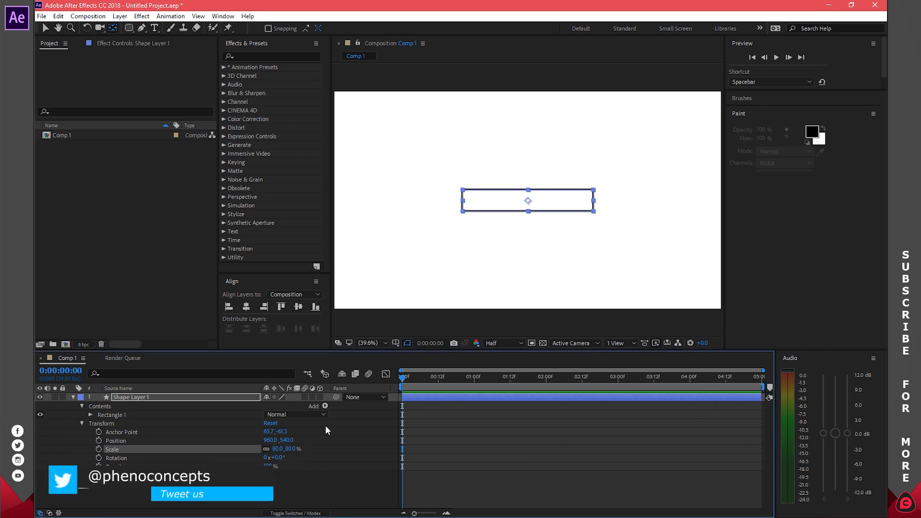
{"action": "left_click", "coordinate": [286, 440]}
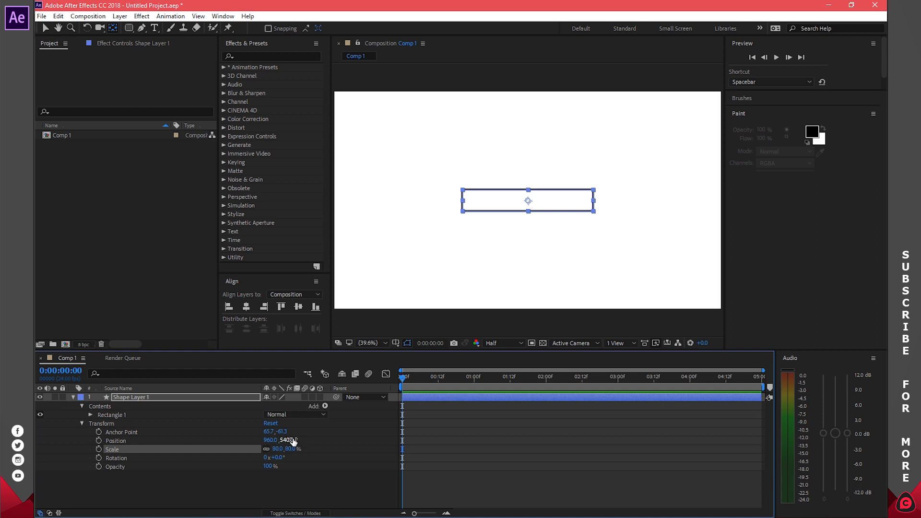
{"action": "left_click_drag", "start_coordinate": [271, 440], "coordinate": [228, 436]}
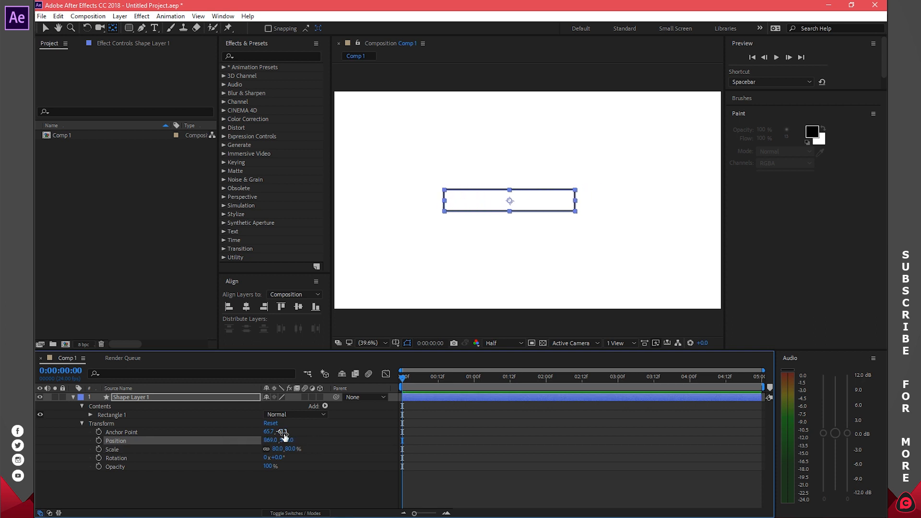
{"action": "left_click_drag", "start_coordinate": [287, 439], "coordinate": [292, 444]}
{"action": "key", "text": "ctrl+z"}
{"action": "key", "text": "ctrl+z"}
{"action": "key", "text": "ctrl+z"}
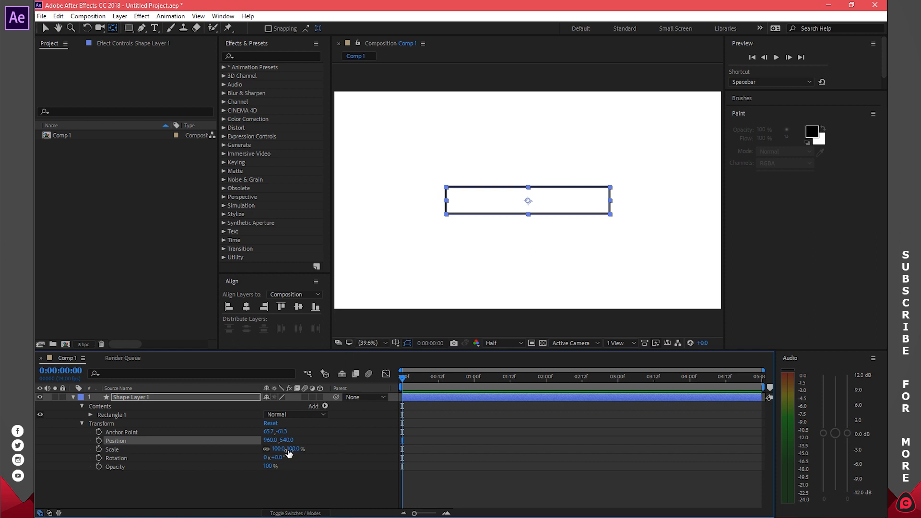
Set the rectangle layer's scale to 80% and its vertical position to 440
{"action": "left_click", "coordinate": [282, 448]}
{"action": "type", "text": "80"}
{"action": "key", "text": "Return"}
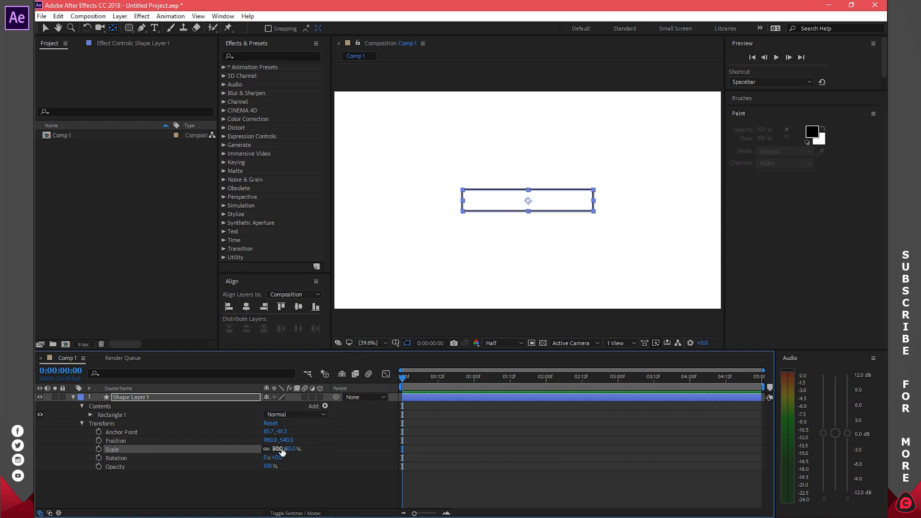
{"action": "left_click_drag", "start_coordinate": [289, 440], "coordinate": [239, 440]}
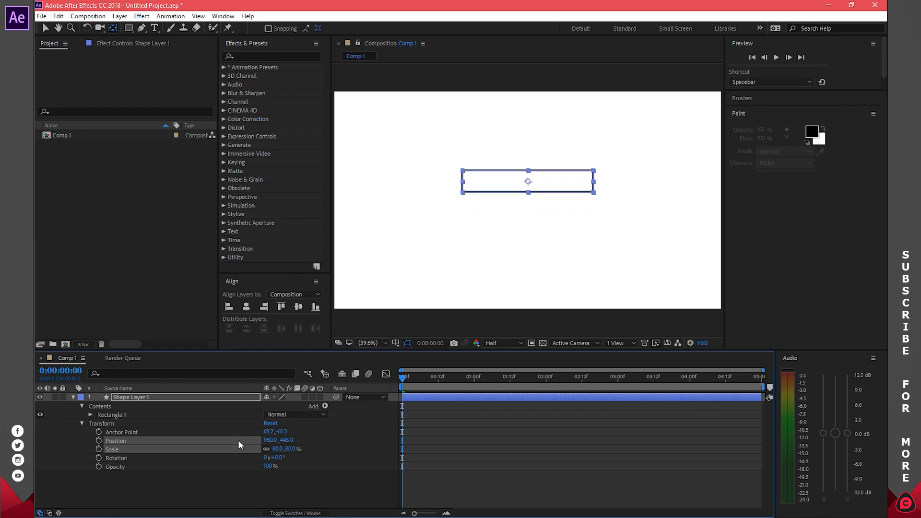
{"action": "left_click", "coordinate": [286, 440]}
{"action": "type", "text": "440"}
{"action": "key", "text": "Return"}
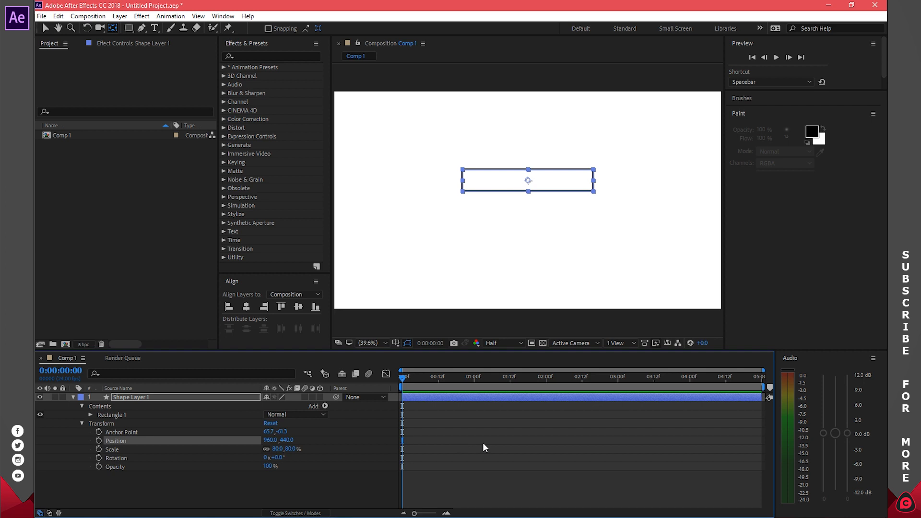
Collapse the rectangle layer's properties in the timeline and deselect the layer
{"action": "left_click", "coordinate": [483, 444]}
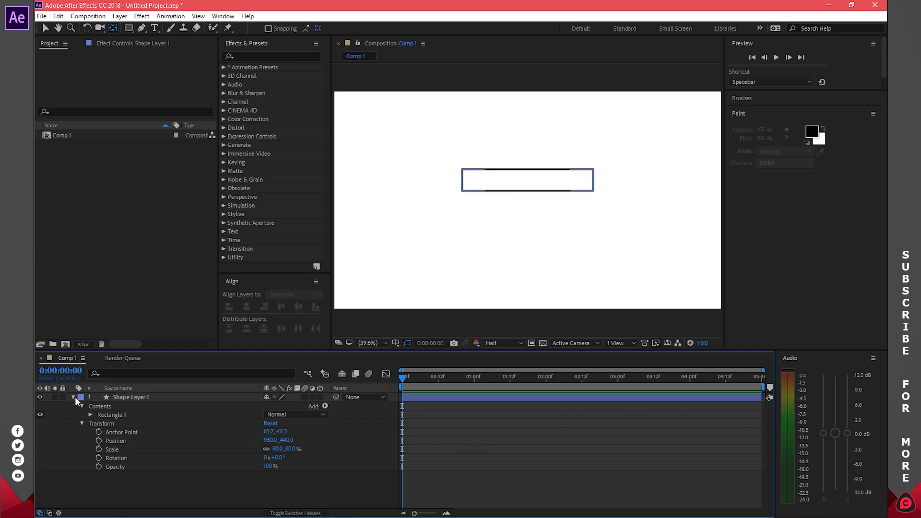
{"action": "left_click_drag", "start_coordinate": [149, 498], "coordinate": [74, 399]}
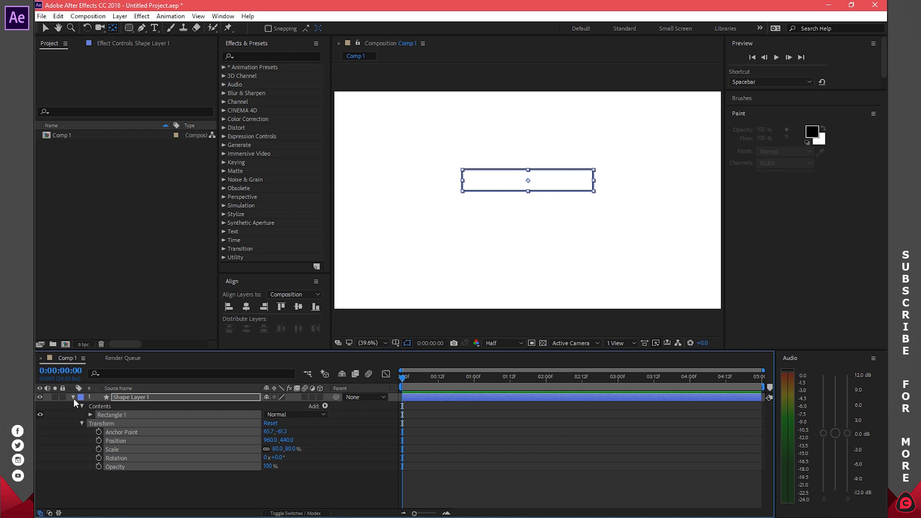
{"action": "left_click", "coordinate": [73, 397]}
{"action": "left_click", "coordinate": [136, 409]}
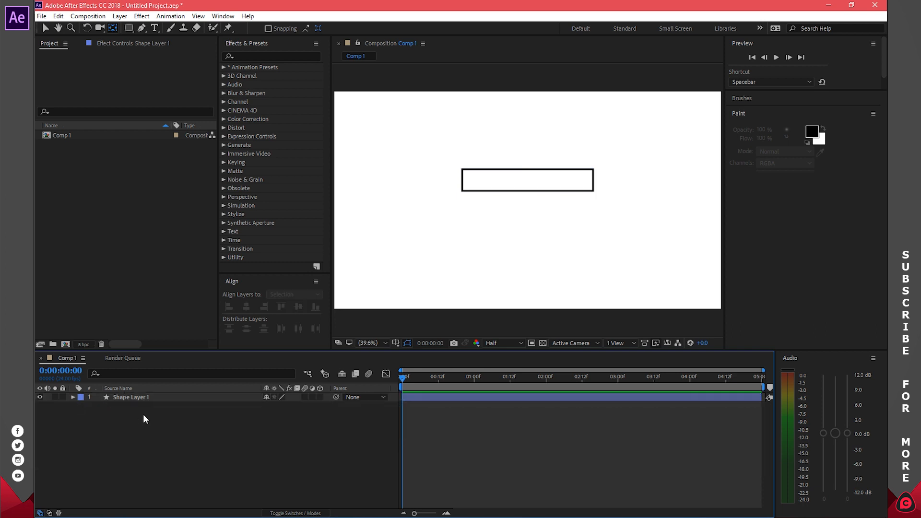
Activate the Type tool and enlarge the Paragraph and Character panels
{"action": "left_click", "coordinate": [154, 28]}
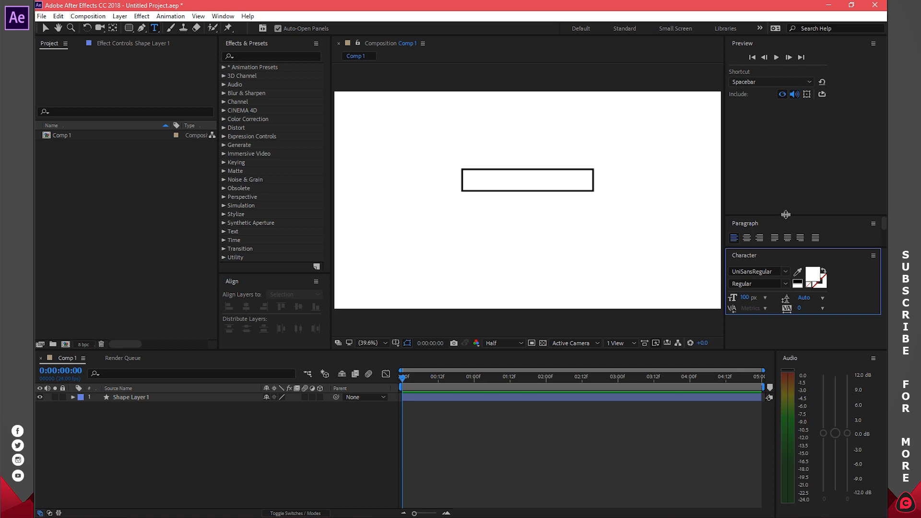
{"action": "left_click_drag", "start_coordinate": [780, 217], "coordinate": [787, 123]}
{"action": "left_click_drag", "start_coordinate": [786, 237], "coordinate": [787, 195]}
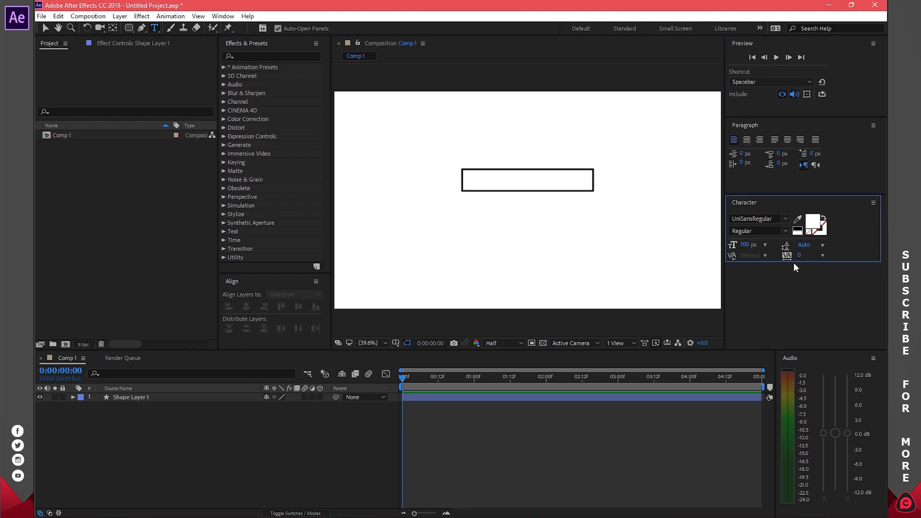
Create a text layer reading "lesson 1" below the rectangle
{"action": "left_click", "coordinate": [490, 227]}
{"action": "type", "text": "cr"}
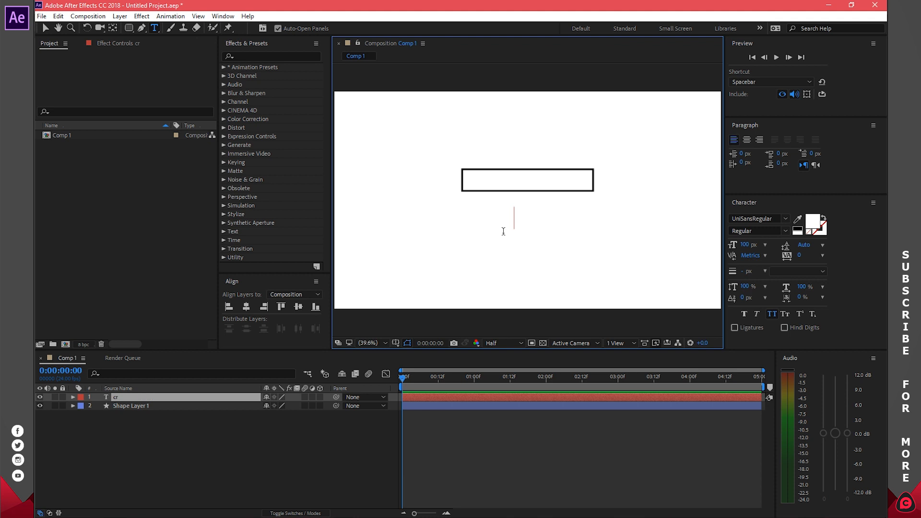
{"action": "key", "text": "BackSpace"}
{"action": "key", "text": "BackSpace"}
{"action": "type", "text": "lesson 1"}
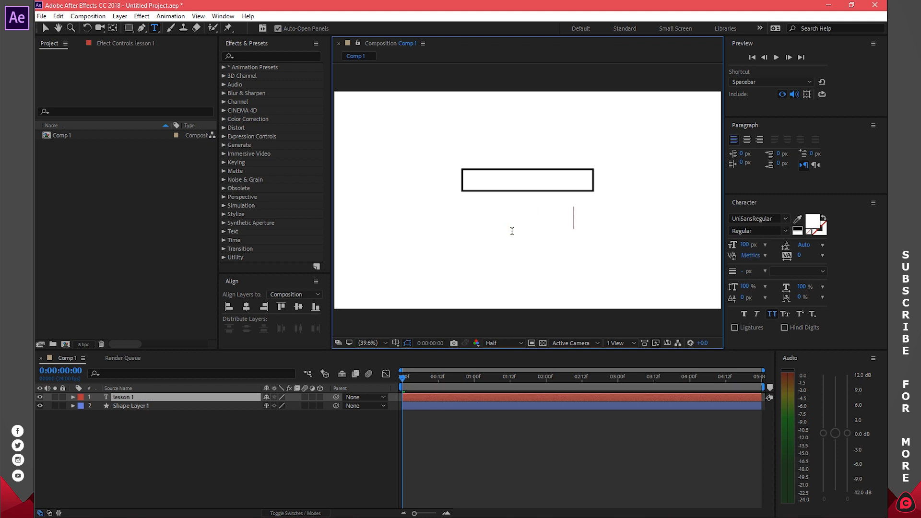
Set the fill colour of the whole lesson 1 text to black (000000), and toggle All Caps off and back on
{"action": "key", "text": "ctrl+a"}
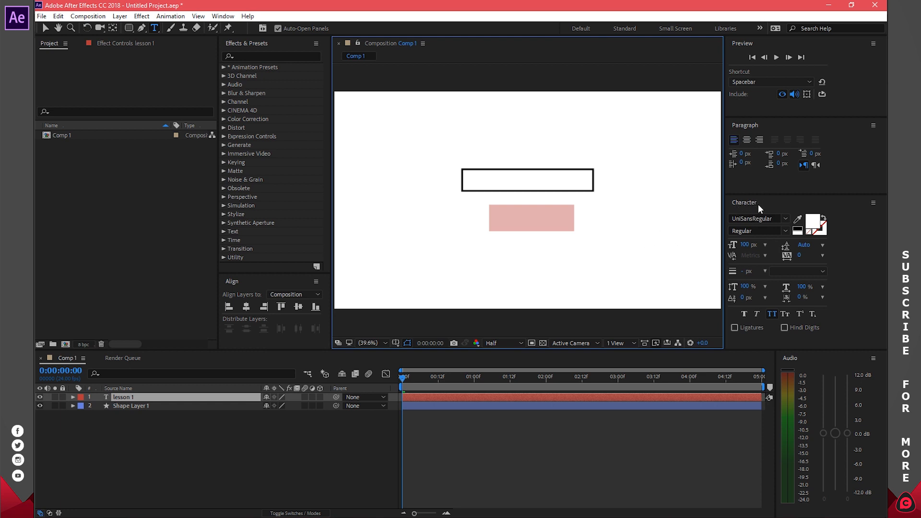
{"action": "left_click", "coordinate": [815, 224]}
{"action": "left_click_drag", "start_coordinate": [721, 109], "coordinate": [583, 199]}
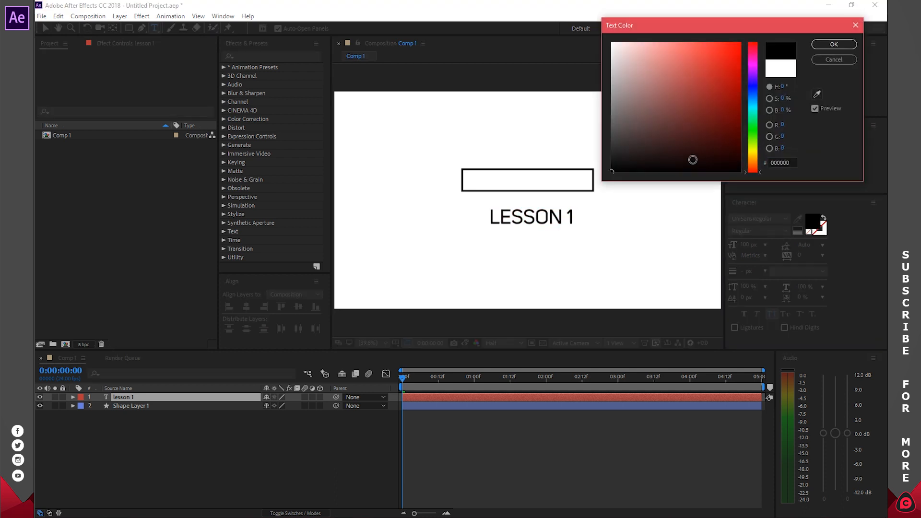
{"action": "left_click", "coordinate": [825, 48]}
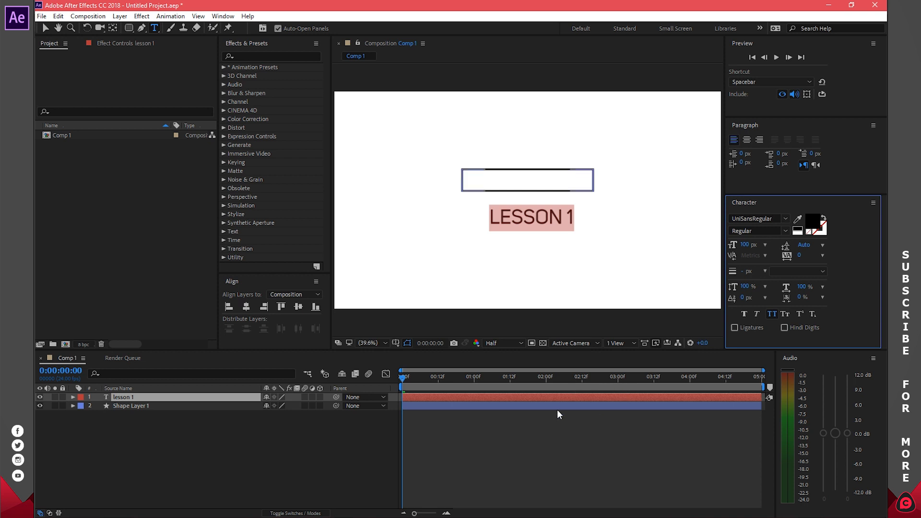
{"action": "left_click", "coordinate": [768, 315]}
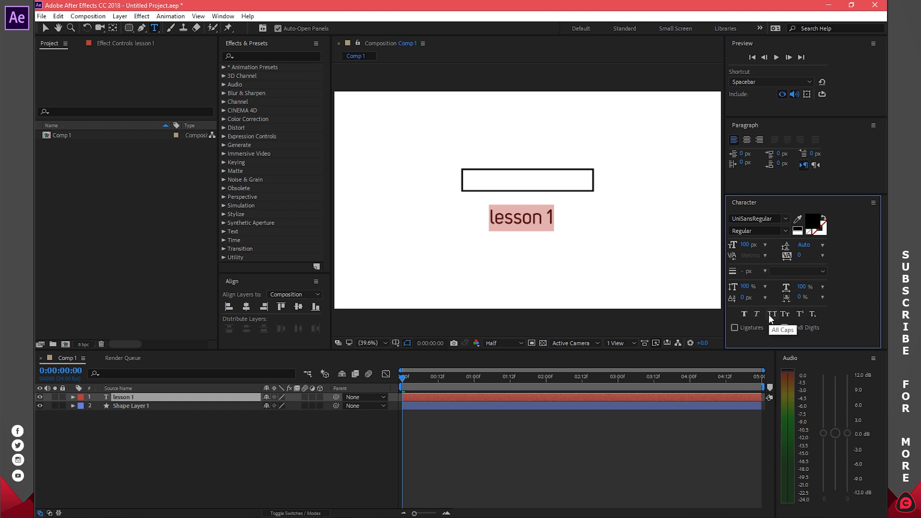
{"action": "left_click", "coordinate": [768, 315]}
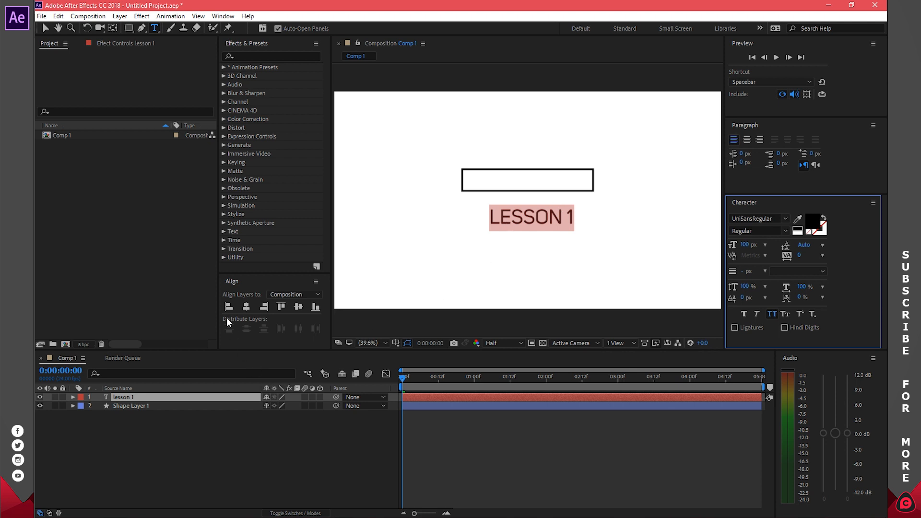
Align the lesson 1 text layer to the composition's horizontal and vertical centre, centre its anchor point within the text, and deselect it
{"action": "left_click", "coordinate": [246, 307]}
{"action": "left_click", "coordinate": [298, 307]}
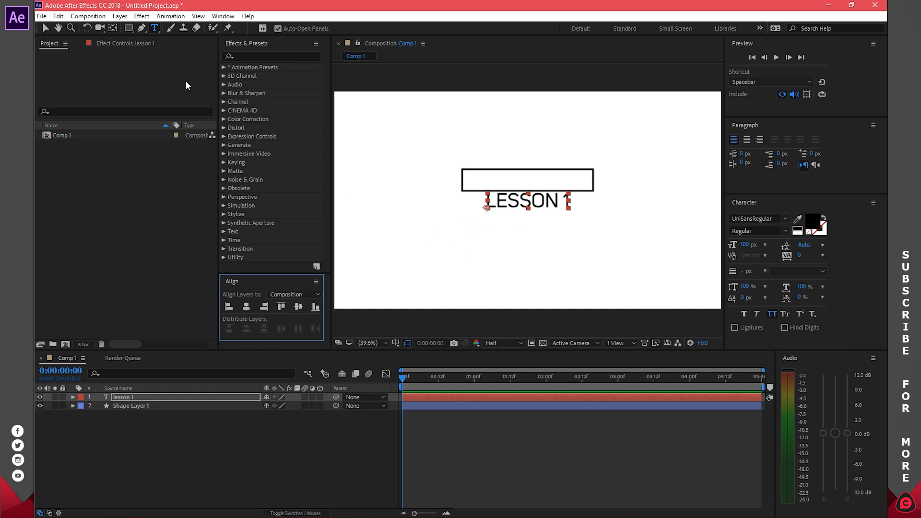
{"action": "left_click", "coordinate": [113, 28]}
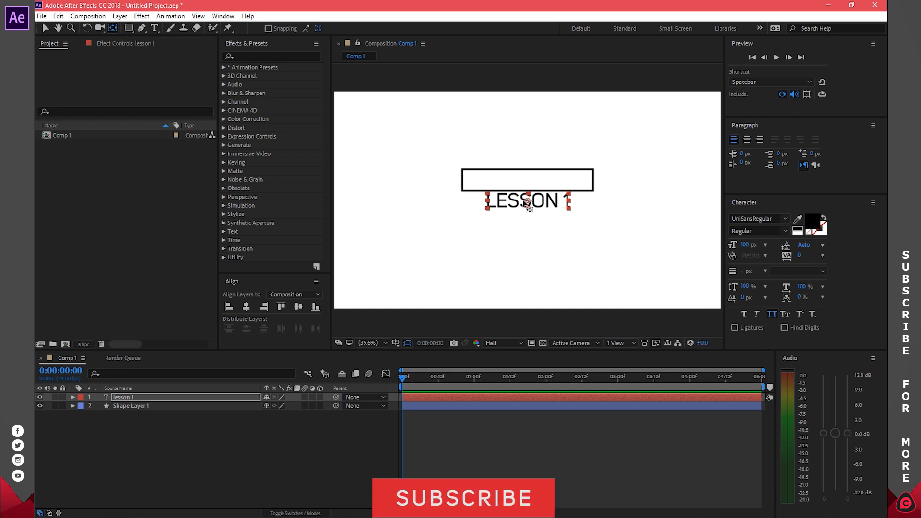
{"action": "left_click", "coordinate": [192, 437]}
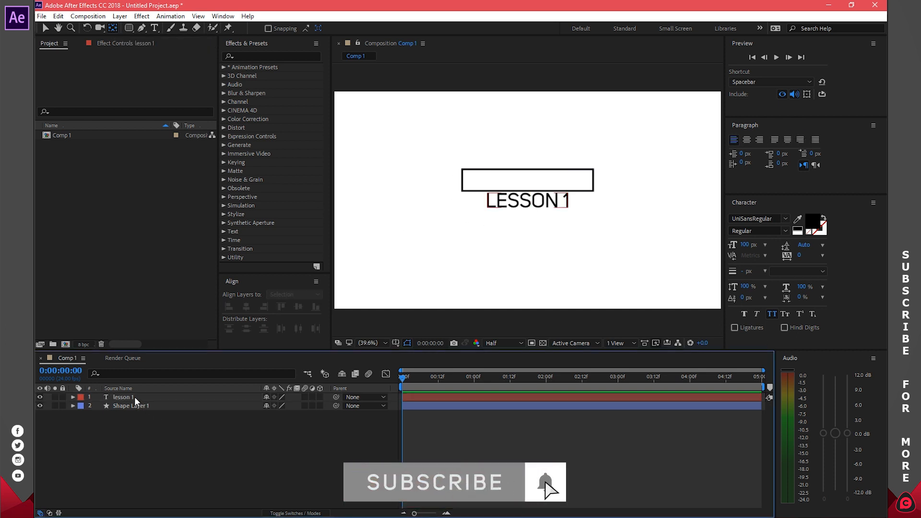
Raise the lesson 1 text into the rectangle by setting its Y position to 442, and deselect it
{"action": "left_click", "coordinate": [134, 397]}
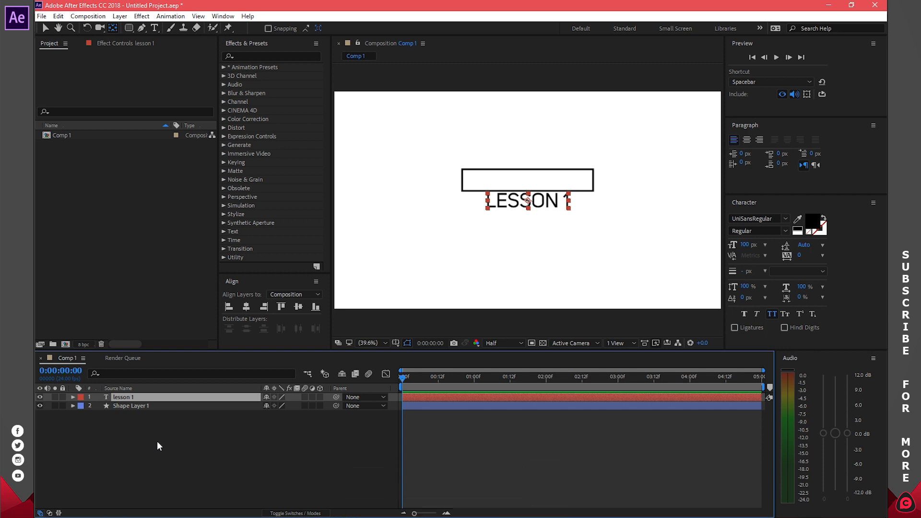
{"action": "key", "text": "p"}
{"action": "left_click_drag", "start_coordinate": [287, 405], "coordinate": [239, 407]}
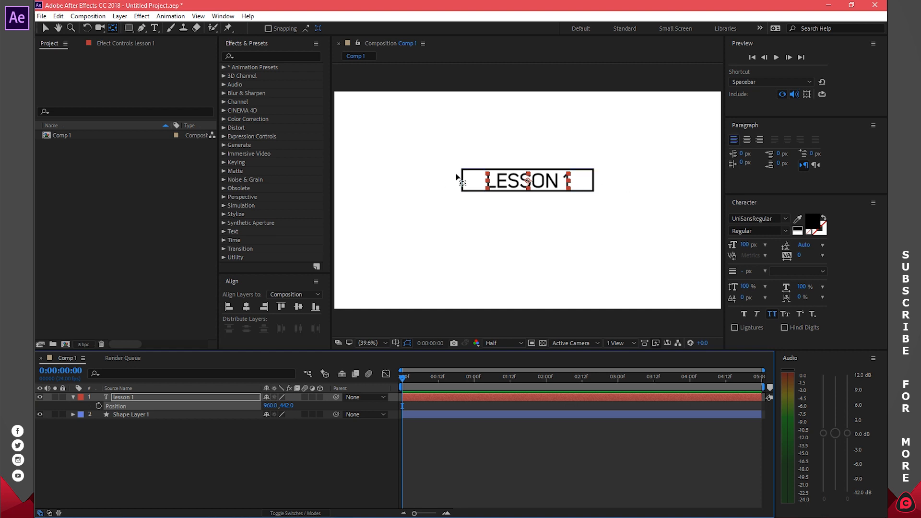
{"action": "left_click", "coordinate": [113, 420]}
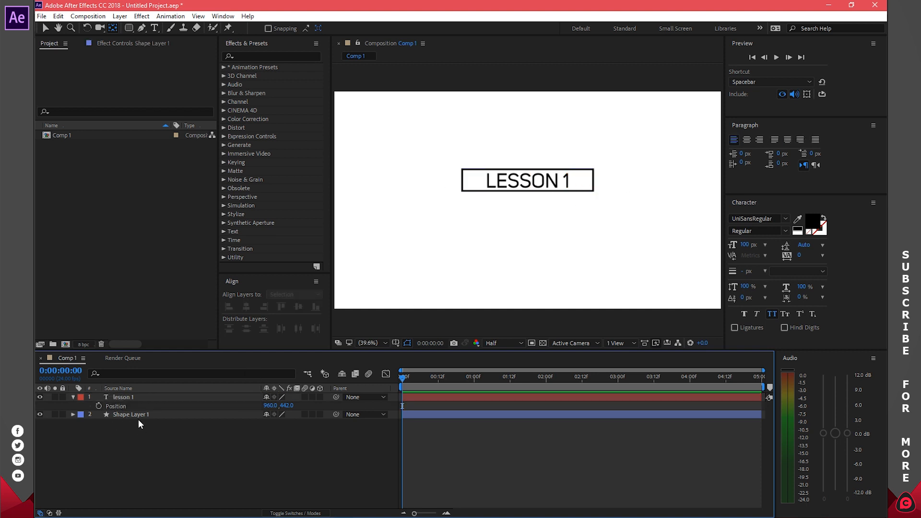
Narrow the Shape Layer 1 rectangle symmetrically so its sides sit just outside the LESSON 1 text
{"action": "left_click", "coordinate": [138, 416]}
{"action": "left_click", "coordinate": [45, 28]}
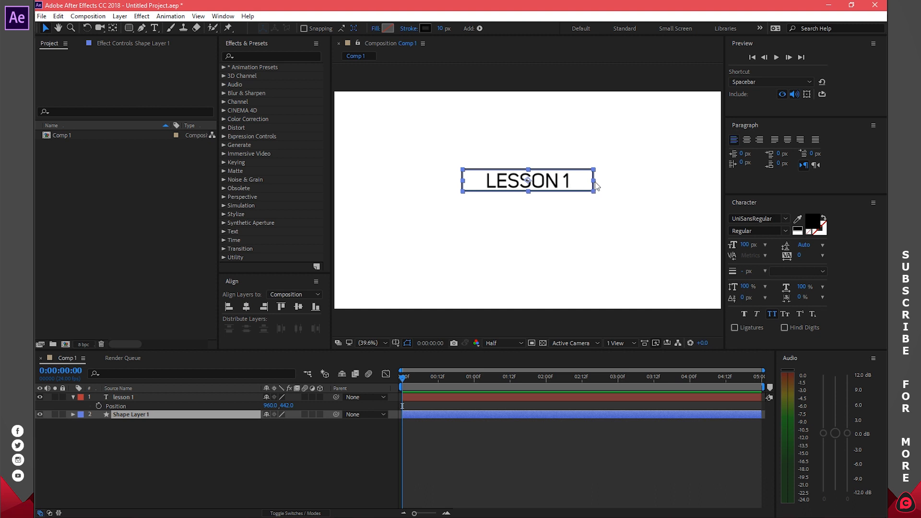
{"action": "left_click_drag", "start_coordinate": [595, 181], "coordinate": [576, 178]}
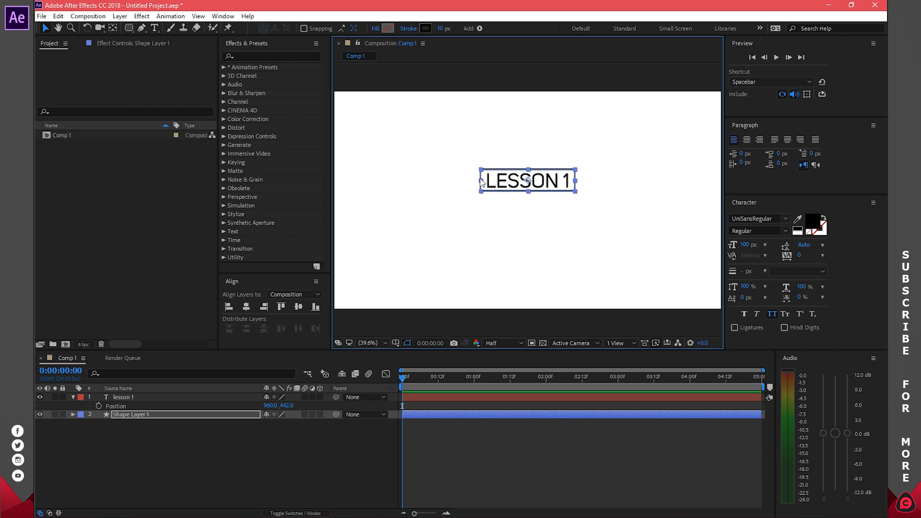
{"action": "left_click", "coordinate": [309, 441]}
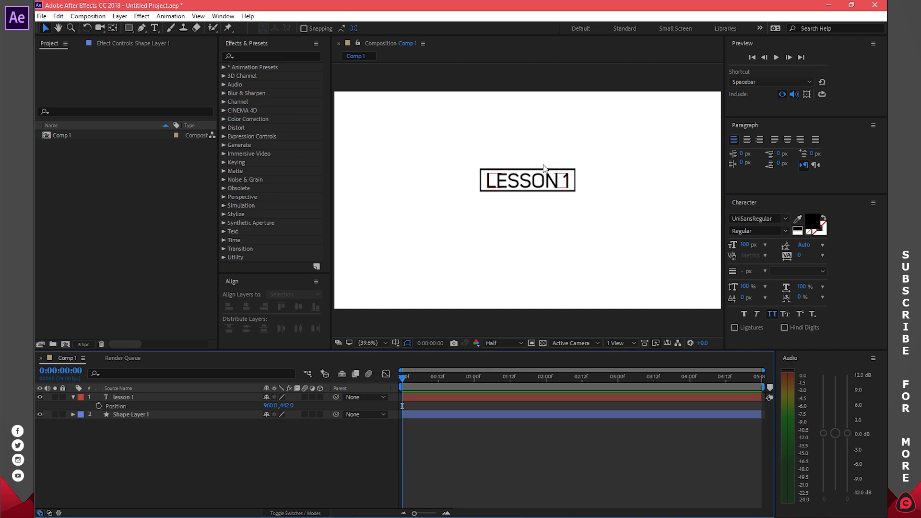
Set the font size of the lesson 1 text to 72 px
{"action": "left_click", "coordinate": [536, 187]}
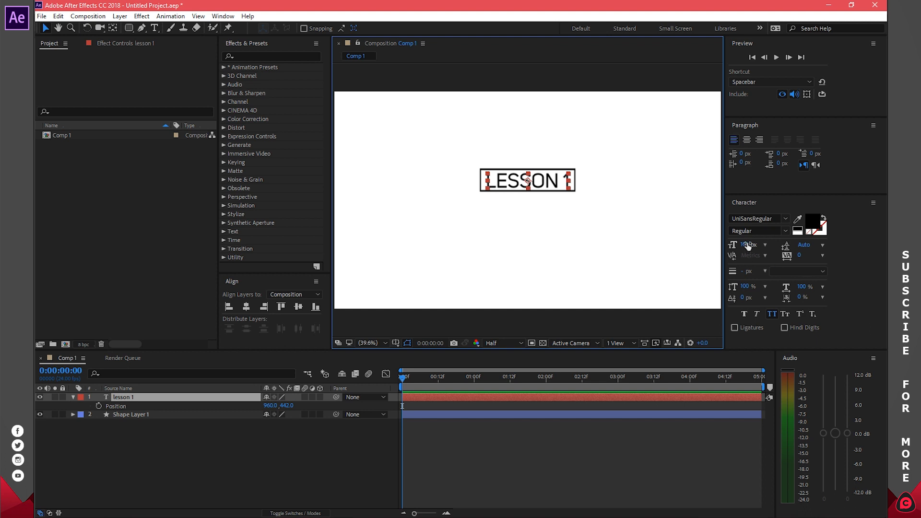
{"action": "left_click", "coordinate": [765, 245]}
{"action": "left_click", "coordinate": [770, 404]}
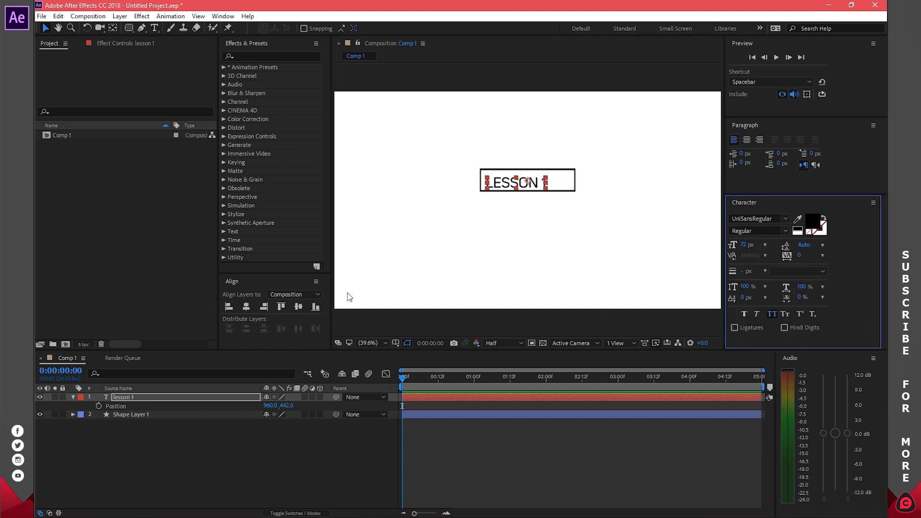
Centre the lesson 1 text in the composition, and raise it into the rectangle at Y position 431.1
{"action": "left_click", "coordinate": [246, 307]}
{"action": "left_click", "coordinate": [298, 307]}
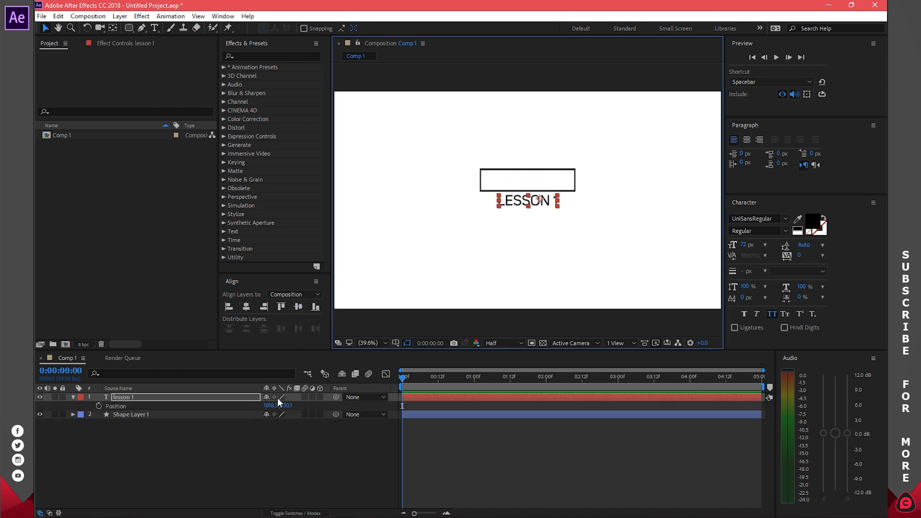
{"action": "left_click_drag", "start_coordinate": [283, 405], "coordinate": [234, 408]}
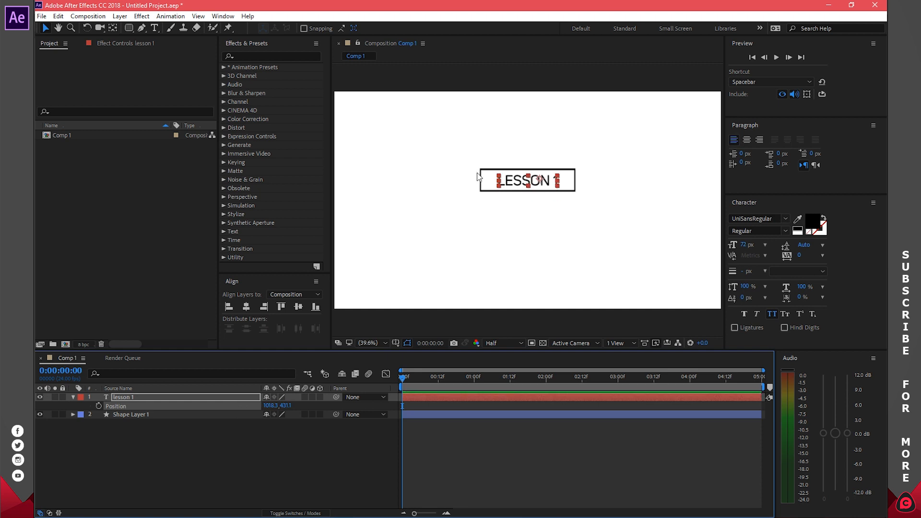
Narrow the rectangle further to fit around the smaller LESSON 1 text, and deselect it
{"action": "left_click", "coordinate": [480, 186]}
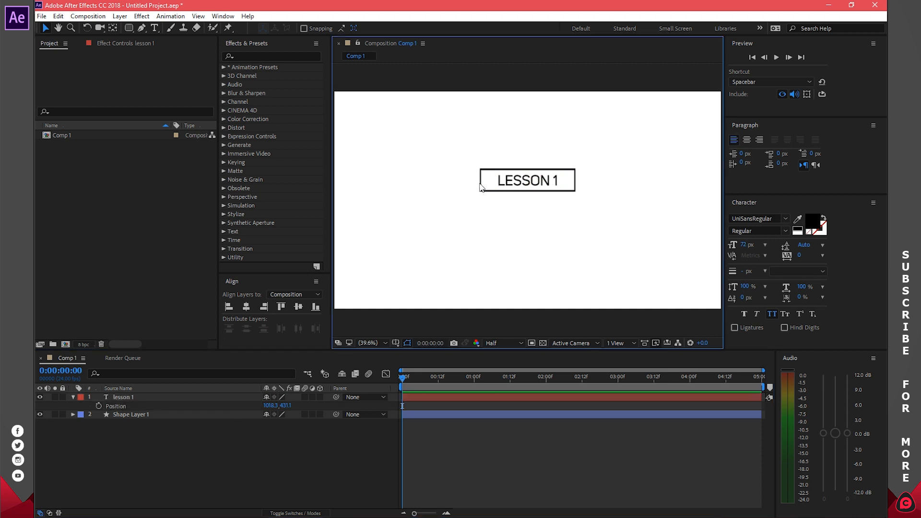
{"action": "left_click", "coordinate": [576, 186]}
{"action": "left_click_drag", "start_coordinate": [575, 181], "coordinate": [568, 182]}
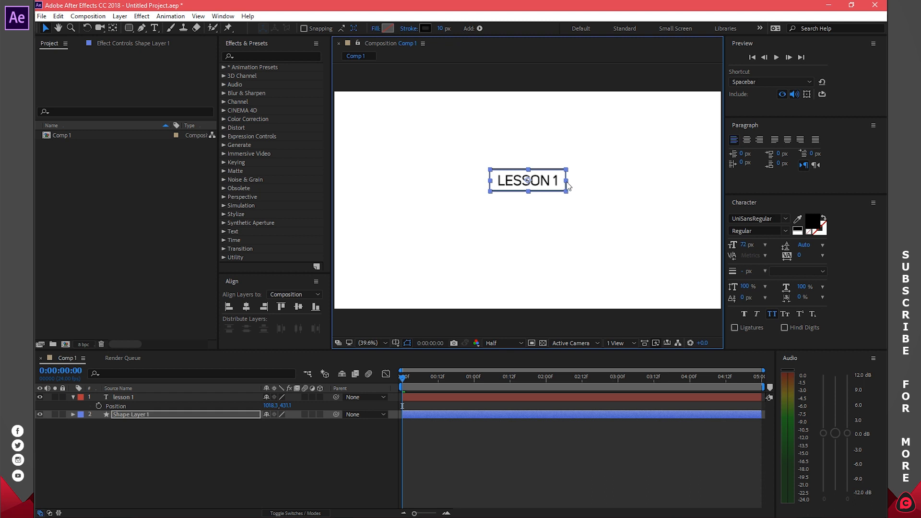
{"action": "left_click", "coordinate": [530, 430]}
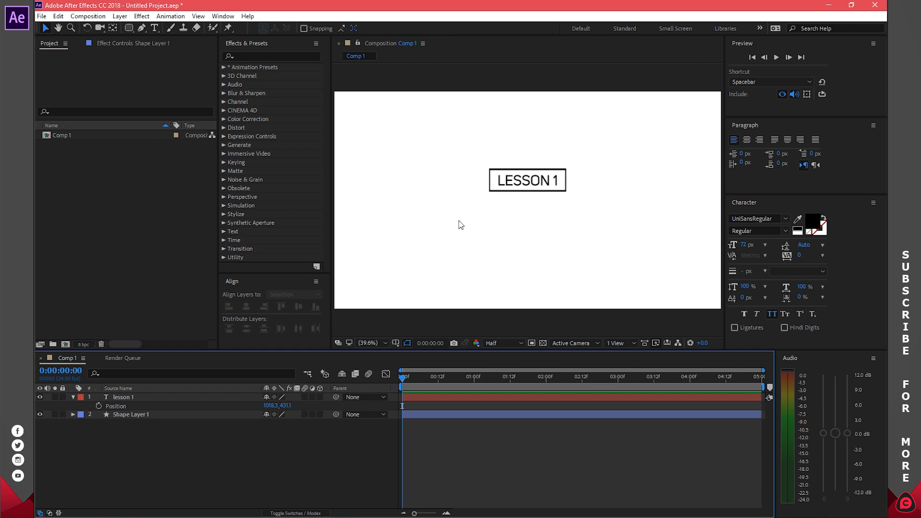
Create a text layer reading "downloading & installing" below the boxed LESSON 1 title
{"action": "left_click", "coordinate": [154, 27]}
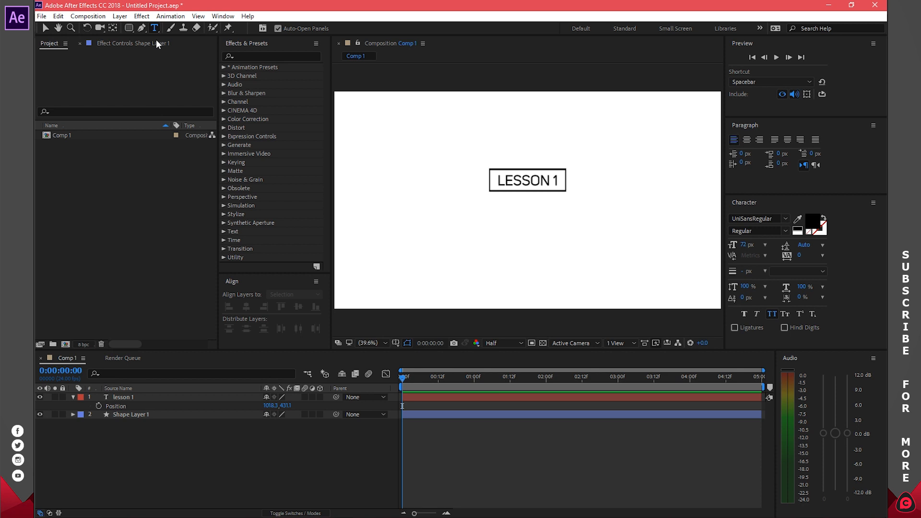
{"action": "left_click", "coordinate": [462, 227]}
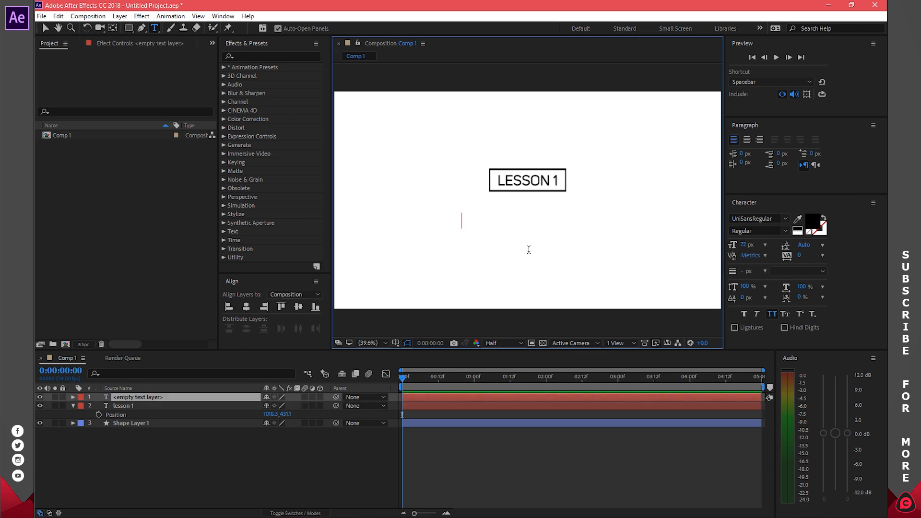
{"action": "type", "text": "downloading"}
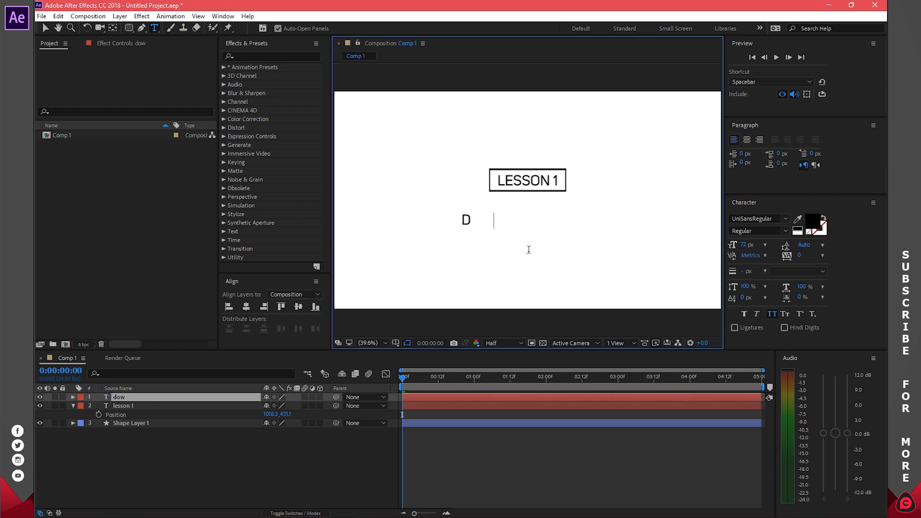
{"action": "type", "text": "and"}
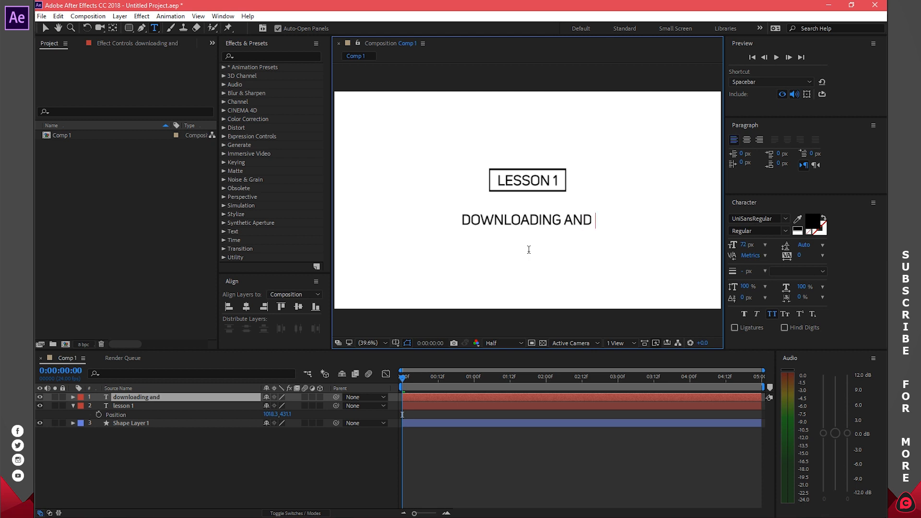
{"action": "key", "text": "BackSpace"}
{"action": "key", "text": "BackSpace"}
{"action": "key", "text": "BackSpace"}
{"action": "type", "text": "&"}
{"action": "type", "text": " insatl"}
{"action": "key", "text": "BackSpace"}
{"action": "key", "text": "BackSpace"}
{"action": "key", "text": "BackSpace"}
{"action": "type", "text": "talling"}
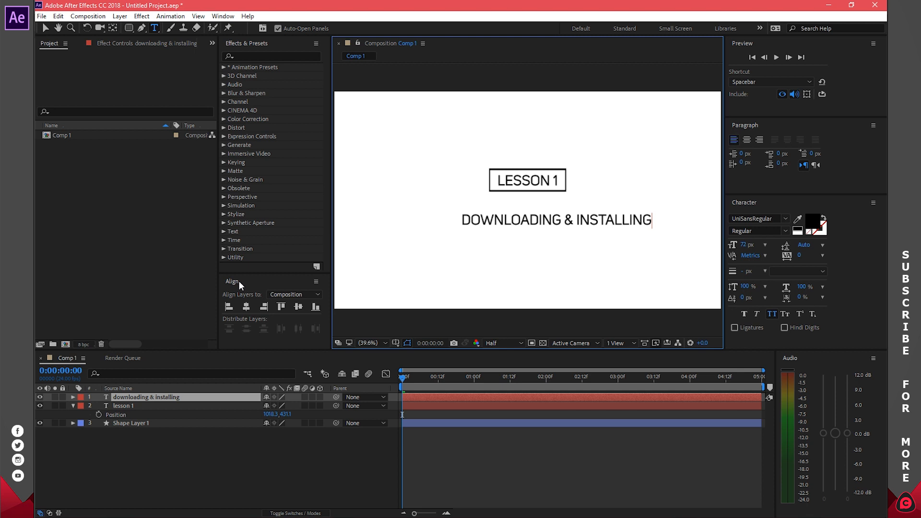
Align the downloading & installing text to the composition's horizontal and vertical centre, and centre its anchor point with the Pan Behind tool
{"action": "left_click", "coordinate": [246, 307]}
{"action": "left_click", "coordinate": [299, 308]}
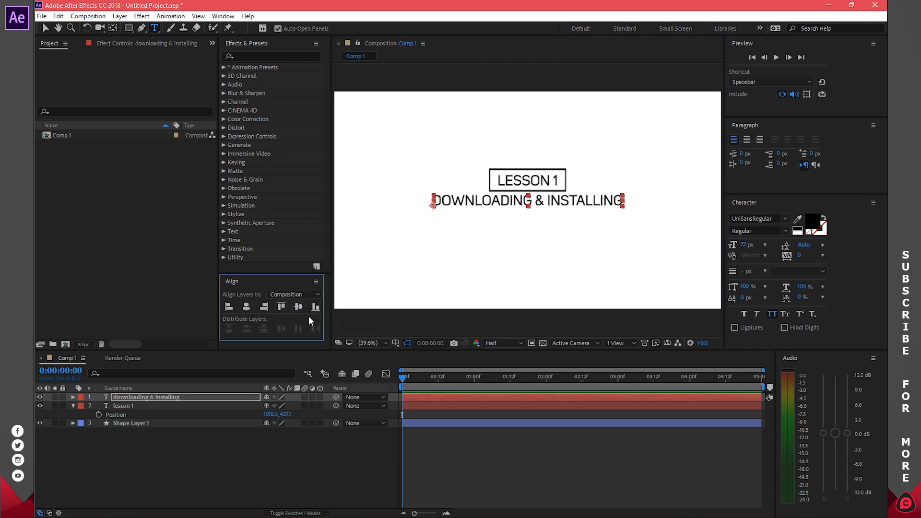
{"action": "left_click", "coordinate": [112, 27]}
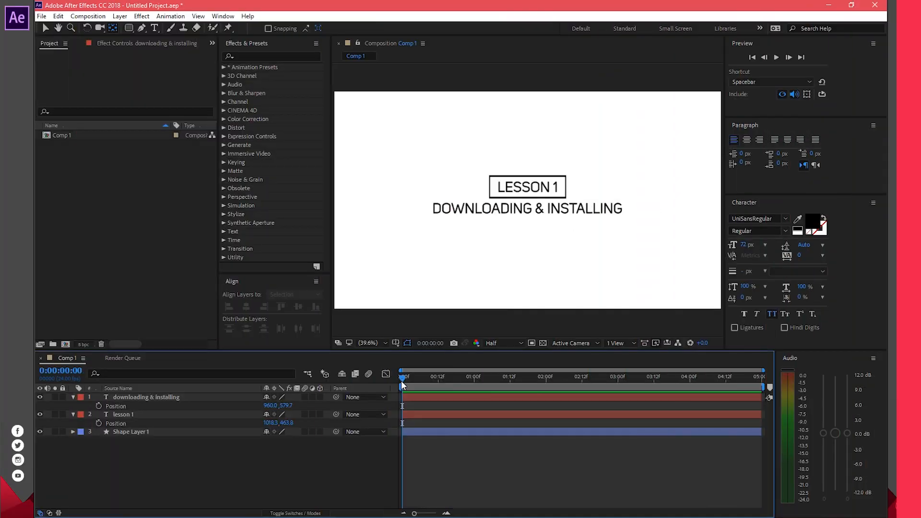
{"action": "left_click", "coordinate": [514, 191]}
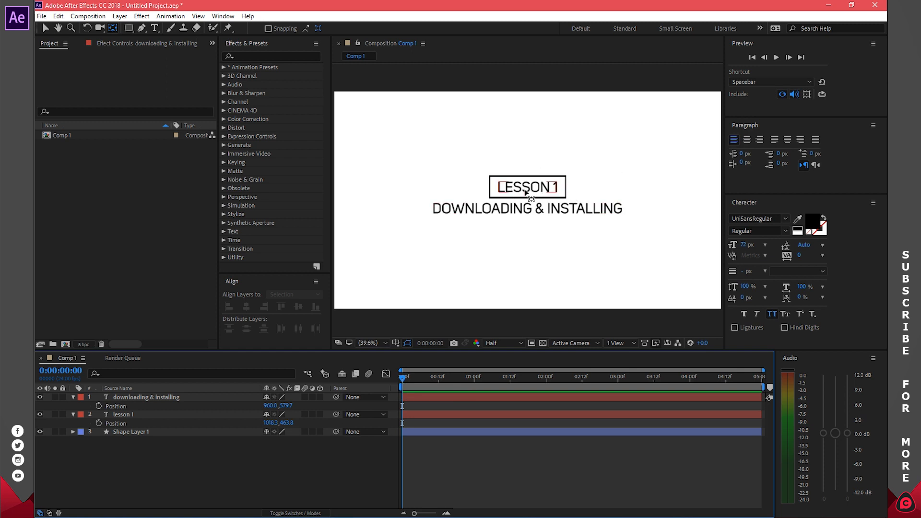
Add a Position keyframe to the lesson 1 layer at 0:00:01:00
{"action": "left_click_drag", "start_coordinate": [403, 382], "coordinate": [476, 385]}
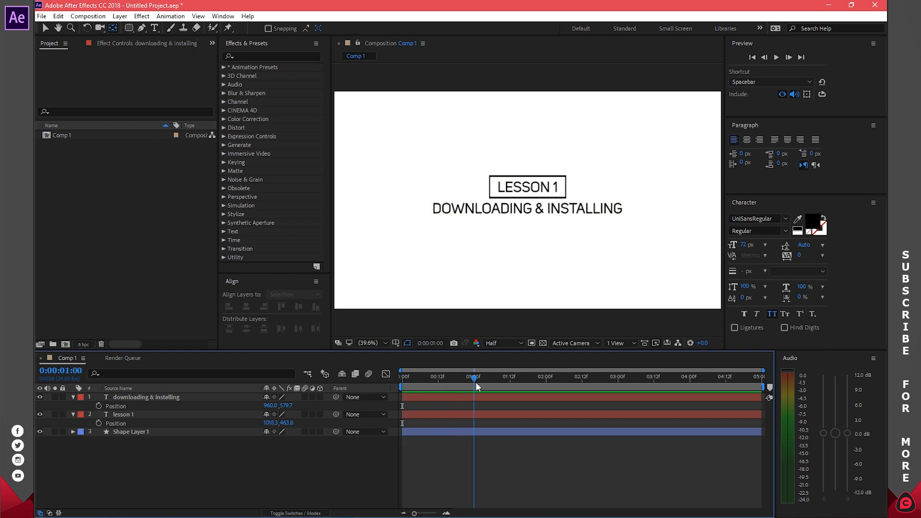
{"action": "left_click", "coordinate": [483, 415]}
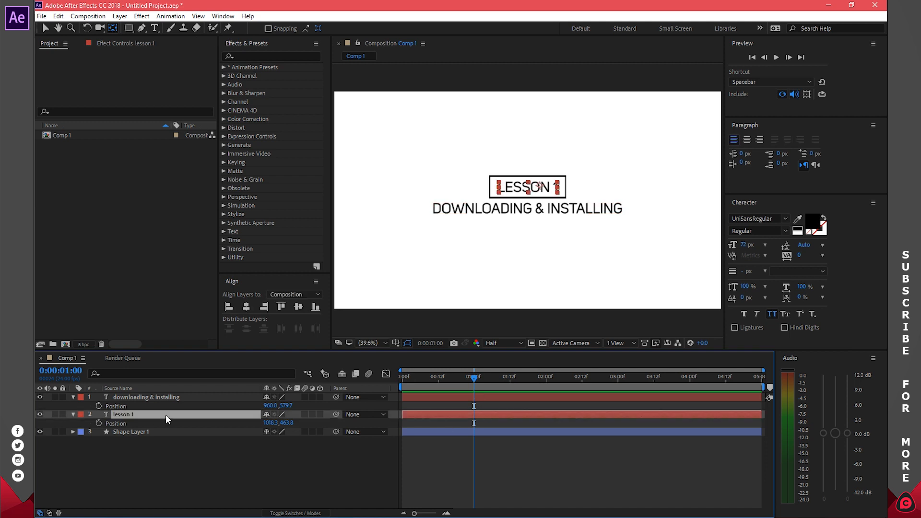
{"action": "left_click", "coordinate": [99, 423]}
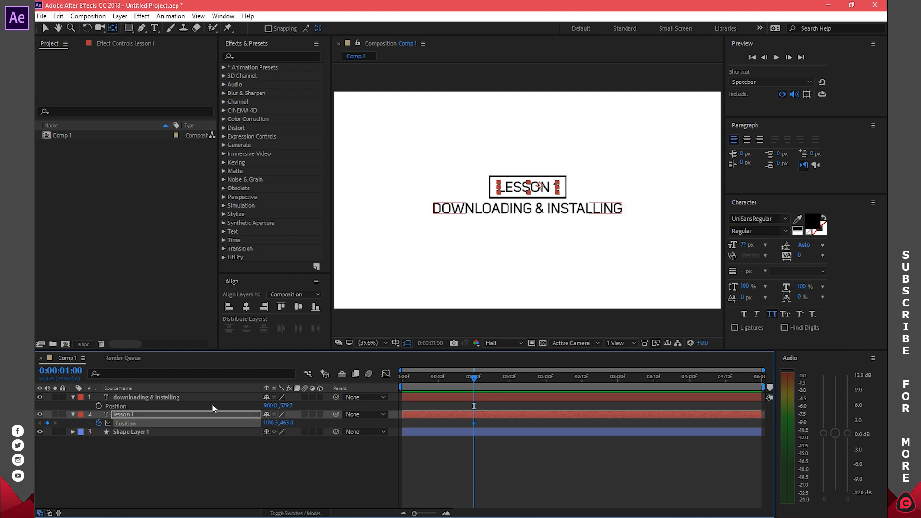
{"action": "left_click", "coordinate": [480, 439]}
Keyframe the lesson 1 layer above the rectangle at Y position 362.8 at 0:00:00:00, and scrub to one second to preview the motion
{"action": "left_click_drag", "start_coordinate": [474, 378], "coordinate": [456, 379]}
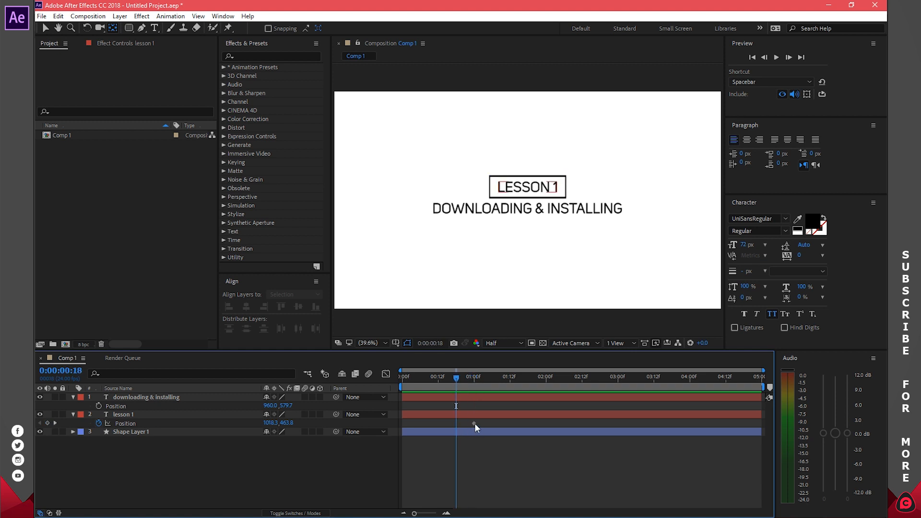
{"action": "left_click", "coordinate": [474, 423]}
{"action": "left_click_drag", "start_coordinate": [456, 380], "coordinate": [398, 384]}
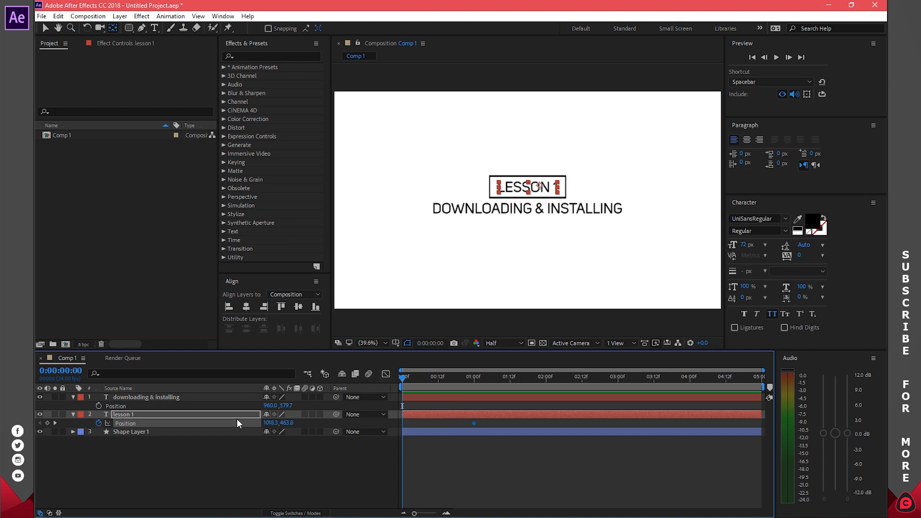
{"action": "left_click_drag", "start_coordinate": [287, 422], "coordinate": [234, 424]}
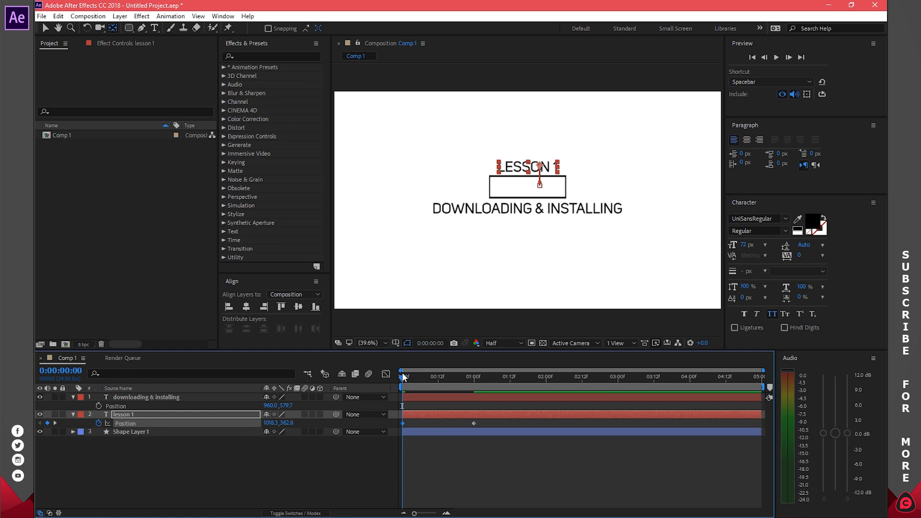
{"action": "left_click_drag", "start_coordinate": [406, 378], "coordinate": [474, 383]}
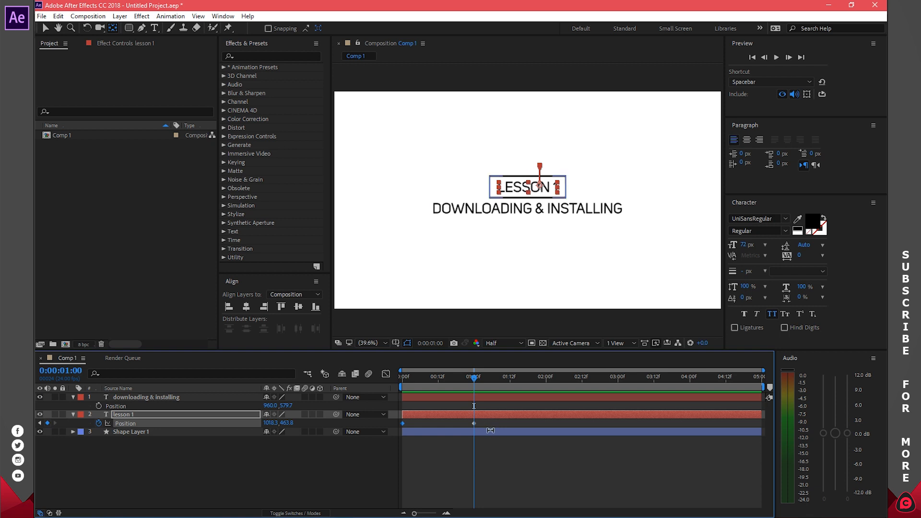
Add a Position keyframe to the downloading & installing layer at 0:00:01:12
{"action": "left_click", "coordinate": [485, 397]}
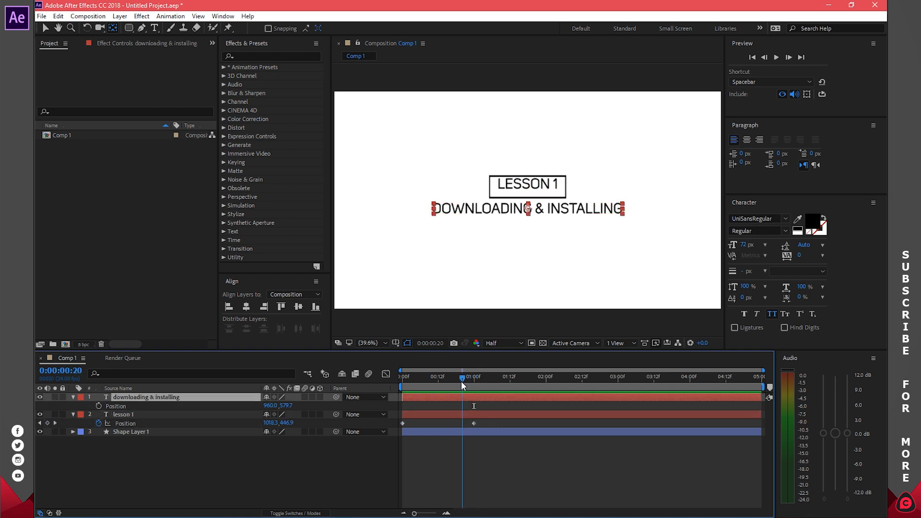
{"action": "left_click_drag", "start_coordinate": [473, 381], "coordinate": [510, 383]}
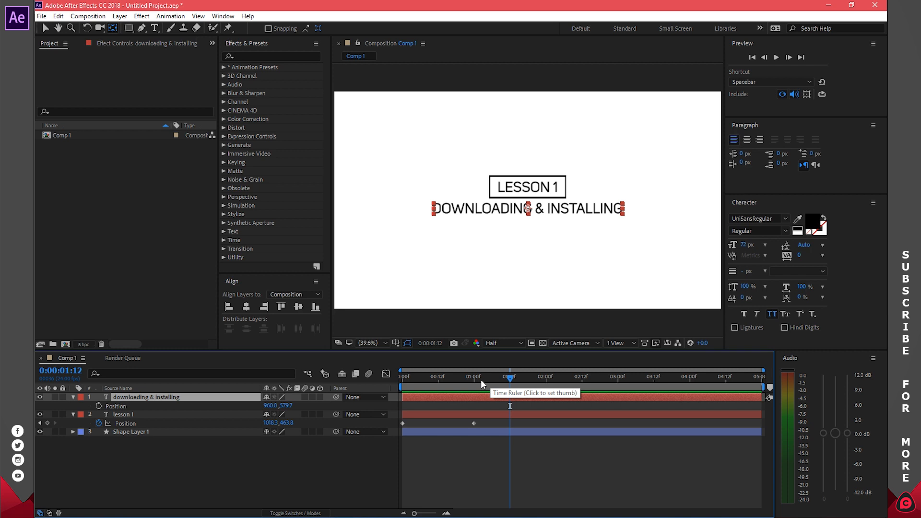
{"action": "left_click", "coordinate": [98, 406]}
Keyframe the downloading & installing layer lower in the frame at Y position 716.7 at 0:00:00:00
{"action": "left_click", "coordinate": [507, 376]}
{"action": "left_click_drag", "start_coordinate": [503, 379], "coordinate": [397, 382]}
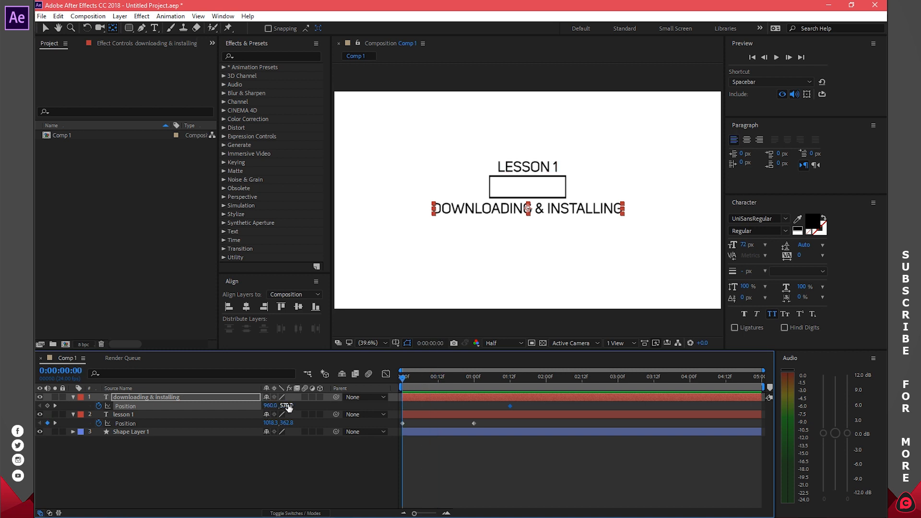
{"action": "left_click_drag", "start_coordinate": [287, 406], "coordinate": [348, 402]}
{"action": "left_click", "coordinate": [494, 468]}
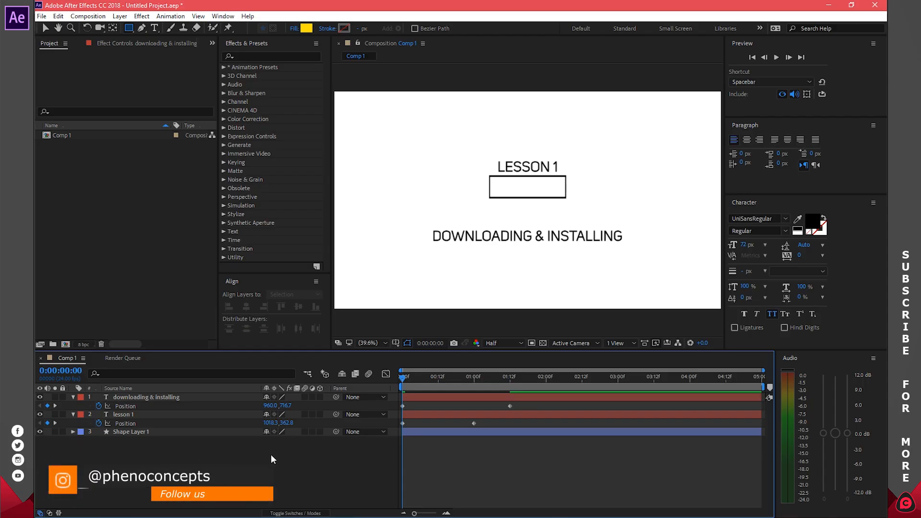
Show the Mode and TrkMat columns for the timeline layers in place of the layer switches
{"action": "left_click", "coordinate": [290, 513]}
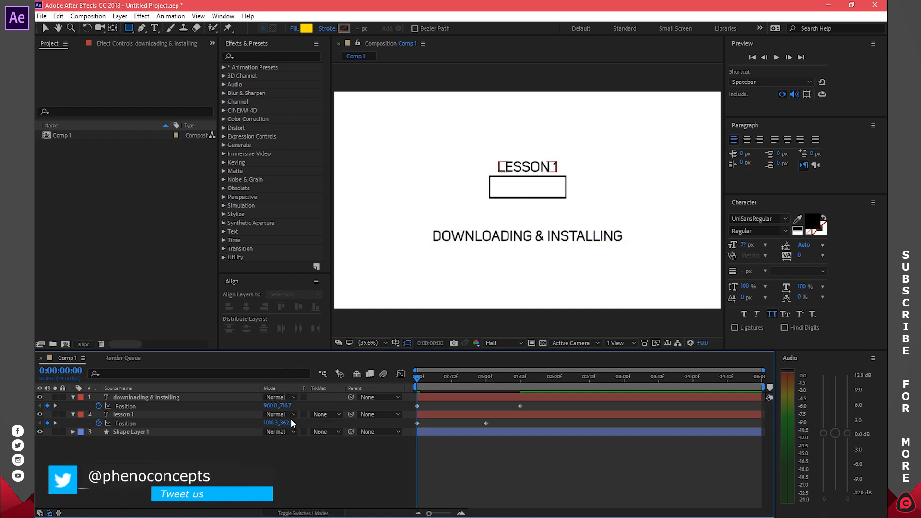
{"action": "right_click", "coordinate": [295, 457]}
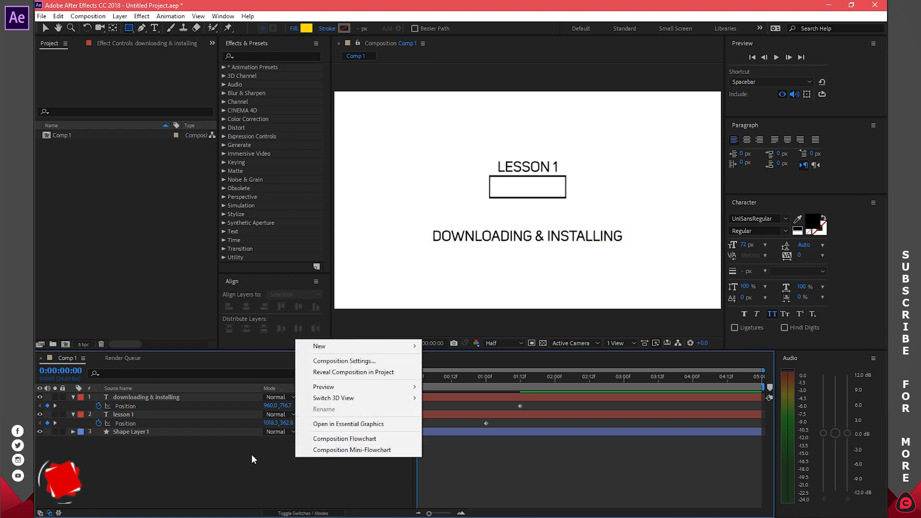
{"action": "left_click", "coordinate": [268, 453]}
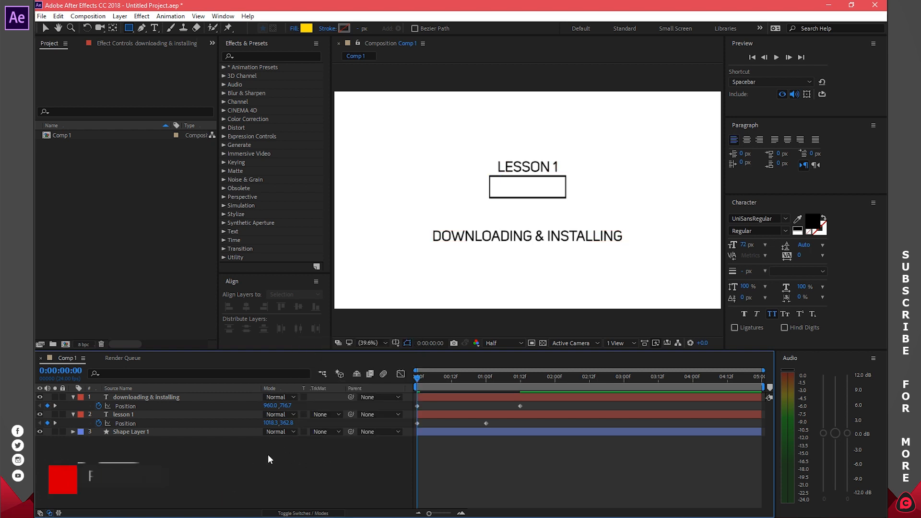
{"action": "right_click", "coordinate": [246, 386]}
{"action": "mouse_move", "coordinate": [280, 421]}
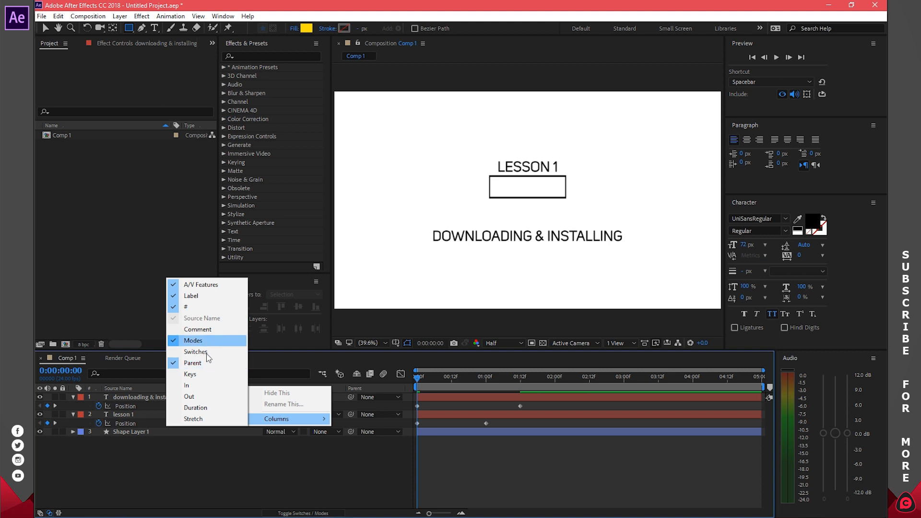
{"action": "left_click", "coordinate": [291, 452]}
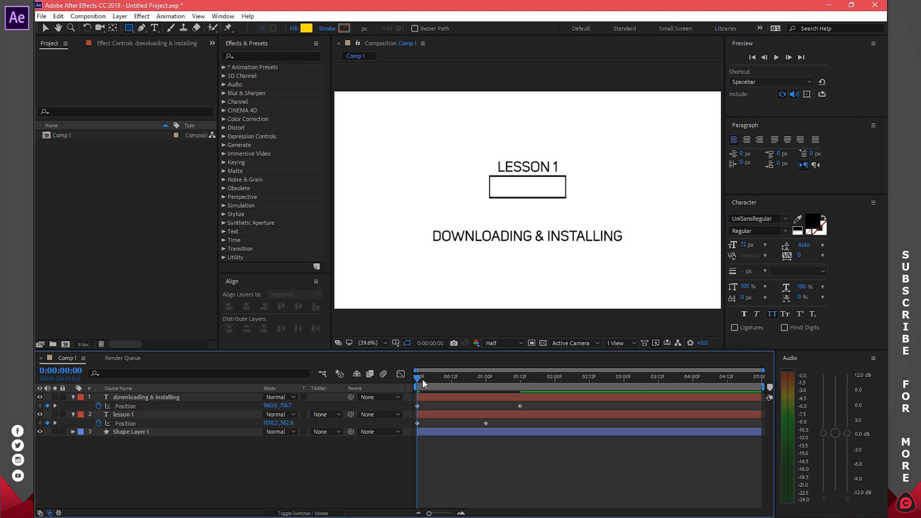
At 0:00:01:12, draw a yellow rectangle covering the downloading & installing text and nudge it slightly upward
{"action": "left_click_drag", "start_coordinate": [422, 376], "coordinate": [521, 395]}
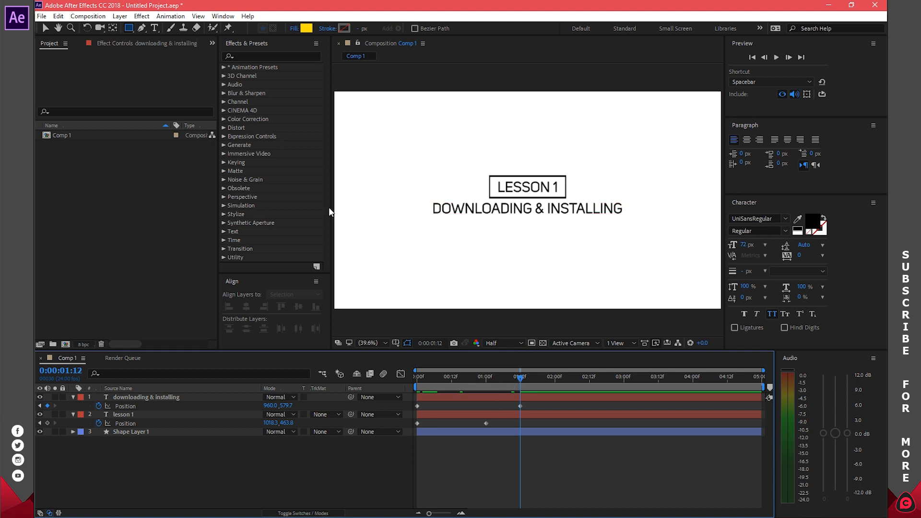
{"action": "left_click", "coordinate": [129, 29]}
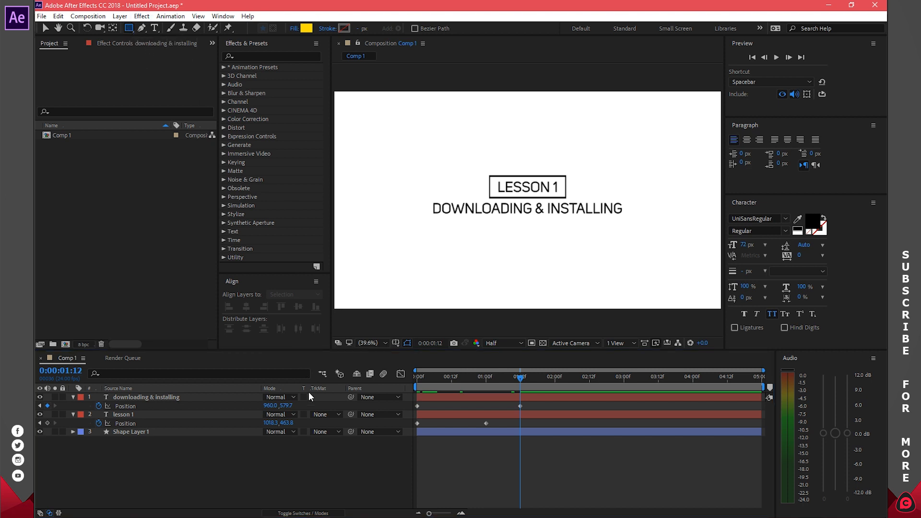
{"action": "left_click", "coordinate": [359, 449]}
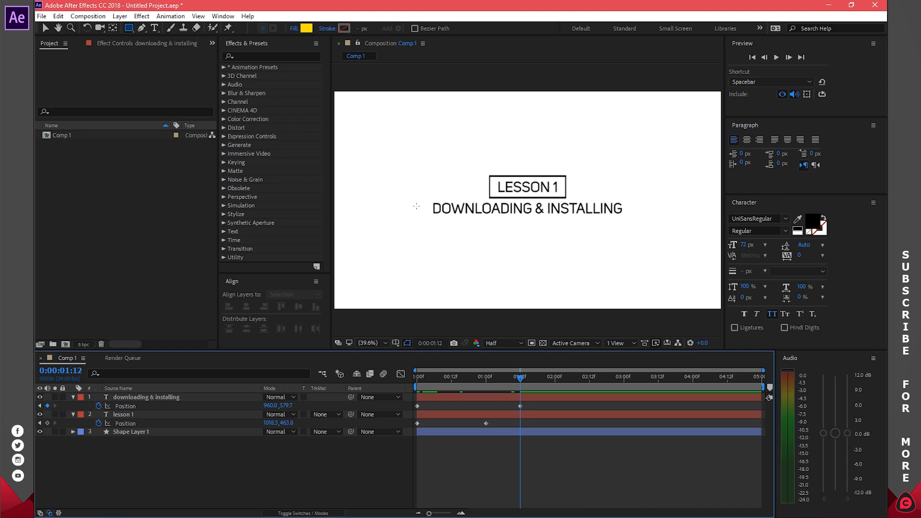
{"action": "mouse_move", "coordinate": [428, 202]}
{"action": "left_mouse_down"}
{"action": "mouse_move", "coordinate": [462, 215]}
{"action": "mouse_move", "coordinate": [630, 217]}
{"action": "mouse_move", "coordinate": [621, 223]}
{"action": "left_mouse_up"}
{"action": "left_click", "coordinate": [46, 28]}
{"action": "left_click_drag", "start_coordinate": [514, 218], "coordinate": [514, 213]}
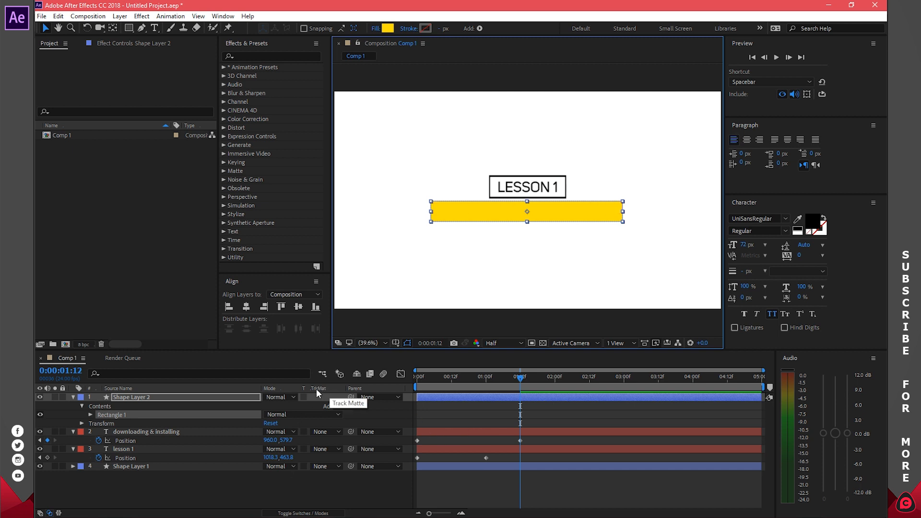
Set the downloading & installing layer's track matte to Alpha Matte "Shape Layer 2" and scrub back to 0:00:00:22 to preview the reveal
{"action": "left_click", "coordinate": [159, 434]}
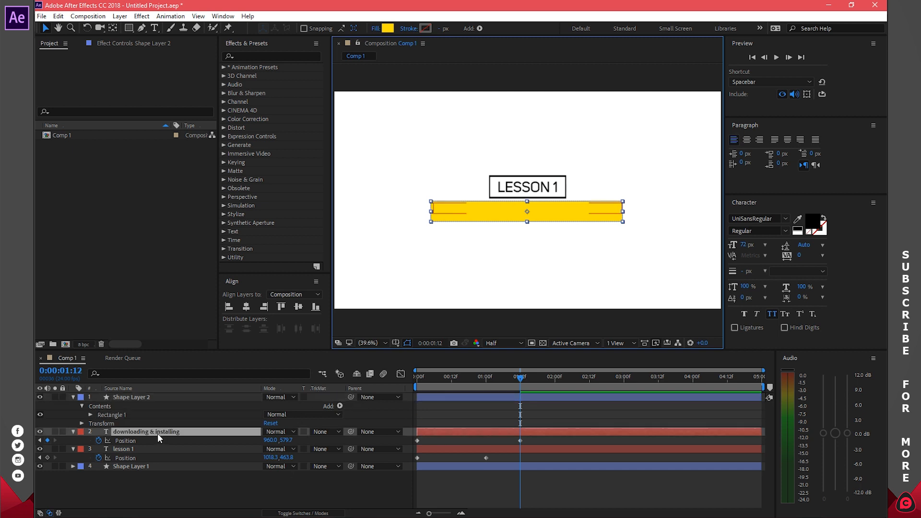
{"action": "left_click", "coordinate": [323, 430]}
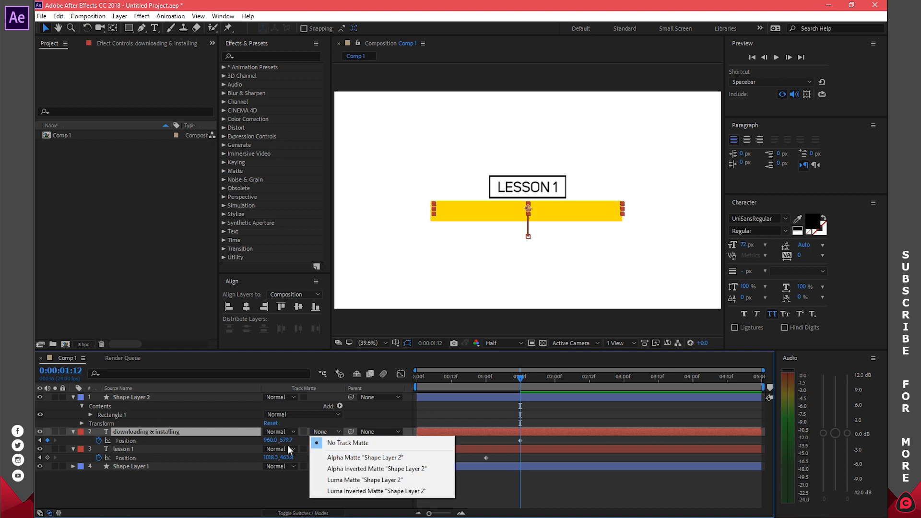
{"action": "left_click", "coordinate": [358, 458]}
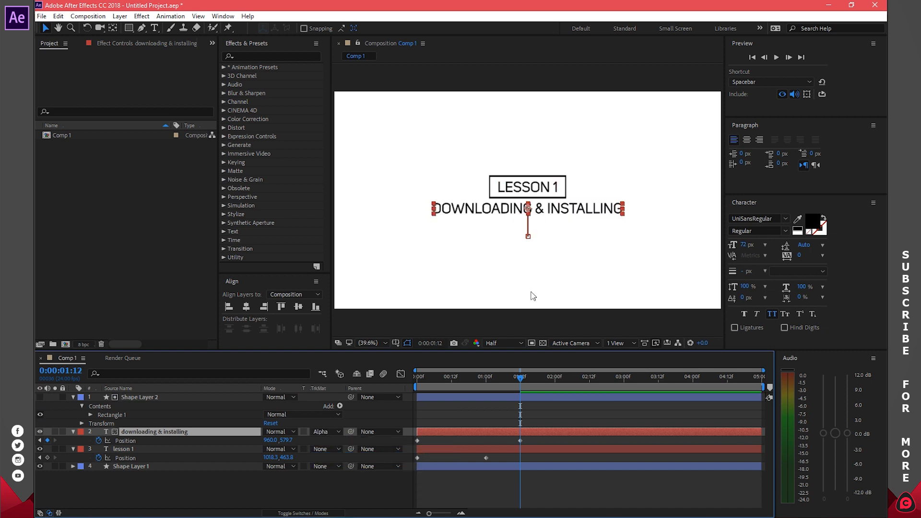
{"action": "left_click_drag", "start_coordinate": [521, 380], "coordinate": [479, 384]}
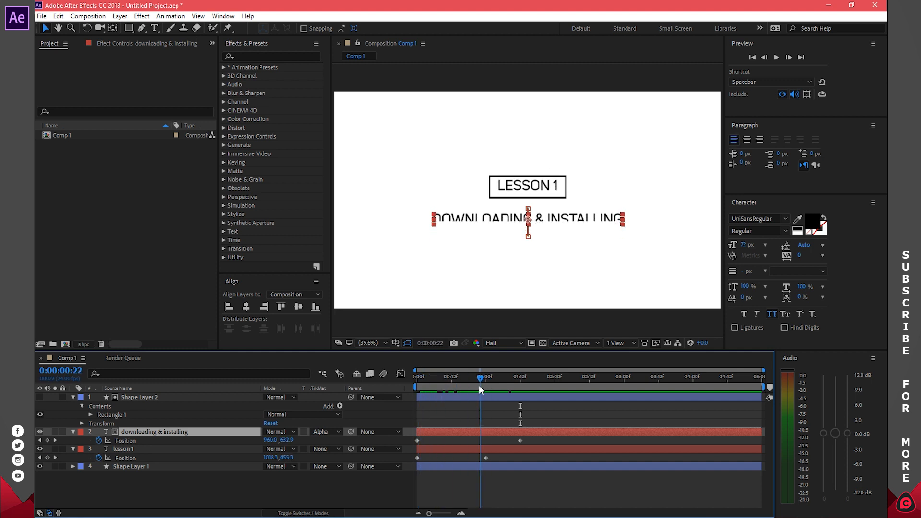
Show only the Position property of Shape Layer 2 and move the matte up to Y position 503.0
{"action": "left_click", "coordinate": [134, 397]}
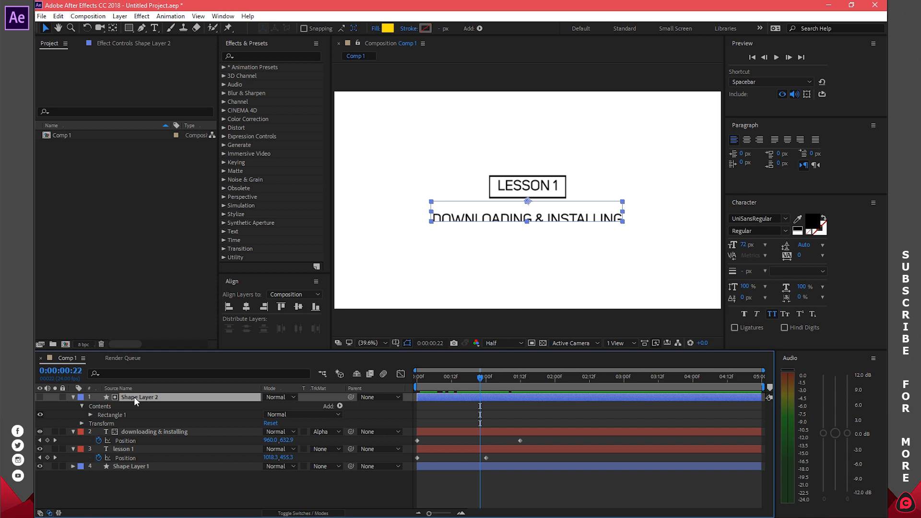
{"action": "key", "text": "p"}
{"action": "mouse_move", "coordinate": [290, 410]}
{"action": "left_mouse_down"}
{"action": "mouse_move", "coordinate": [311, 407]}
{"action": "mouse_move", "coordinate": [293, 403]}
{"action": "mouse_move", "coordinate": [278, 384]}
{"action": "mouse_move", "coordinate": [297, 387]}
{"action": "mouse_move", "coordinate": [290, 394]}
{"action": "left_mouse_up"}
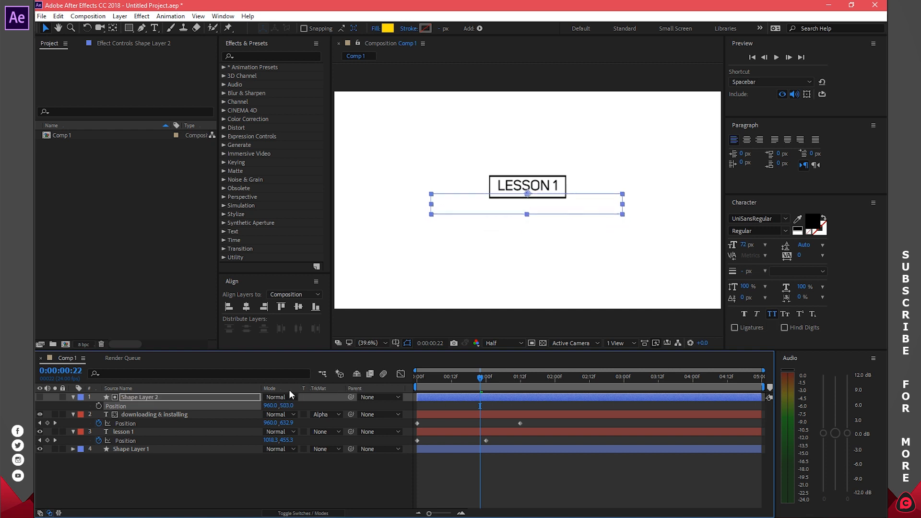
Undo the last position change of Shape Layer 2 and scrub the timeline to 0:00:01:09 to preview the subtitle reveal
{"action": "key", "text": "ctrl+z"}
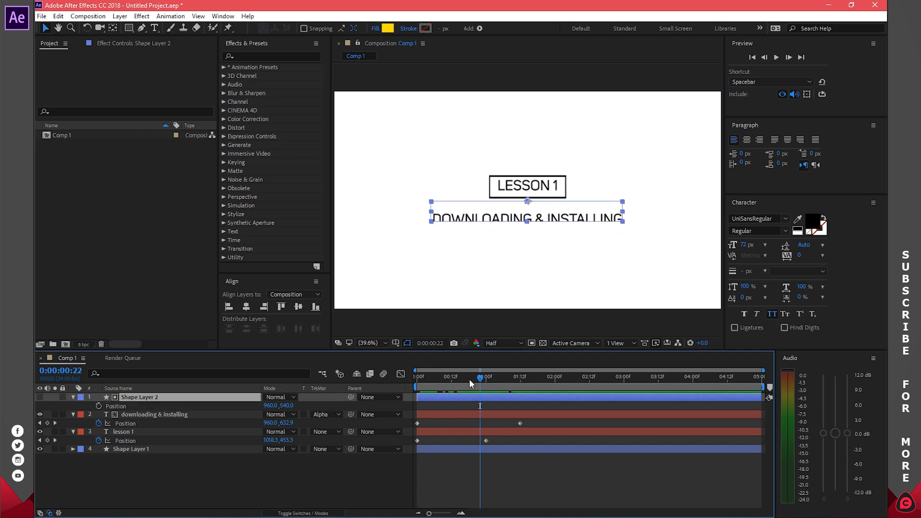
{"action": "key", "text": "space"}
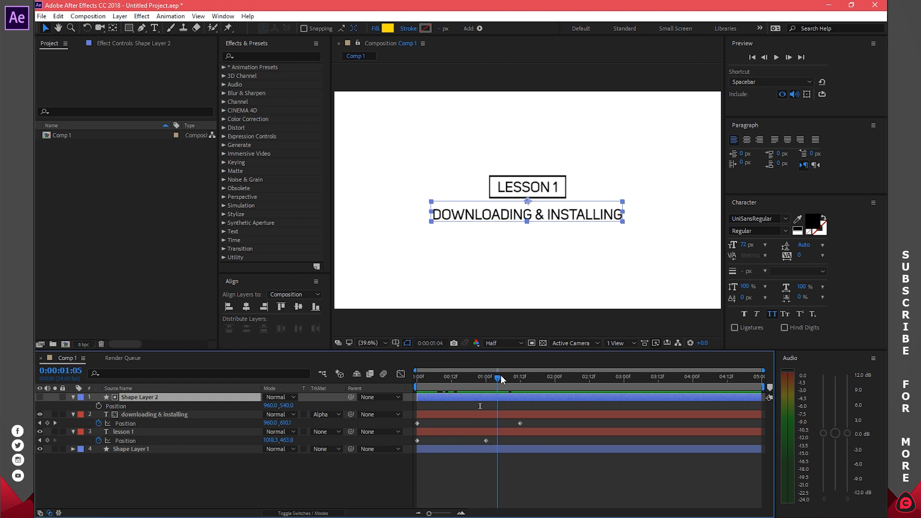
{"action": "left_click_drag", "start_coordinate": [486, 381], "coordinate": [512, 381]}
{"action": "left_click", "coordinate": [516, 460]}
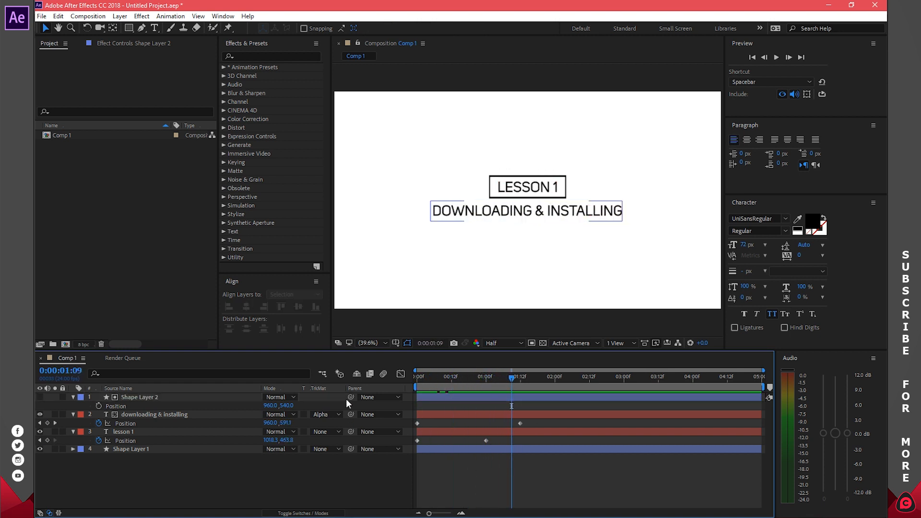
Try the Alpha Inverted Matte from Shape Layer 2 on the downloading & installing layer, scrub through the result, and undo it
{"action": "left_click", "coordinate": [328, 414]}
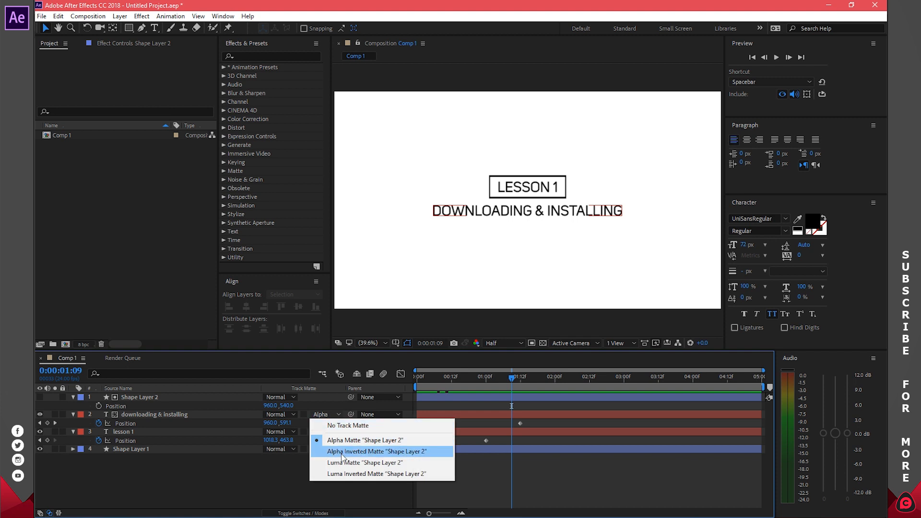
{"action": "left_click", "coordinate": [343, 451]}
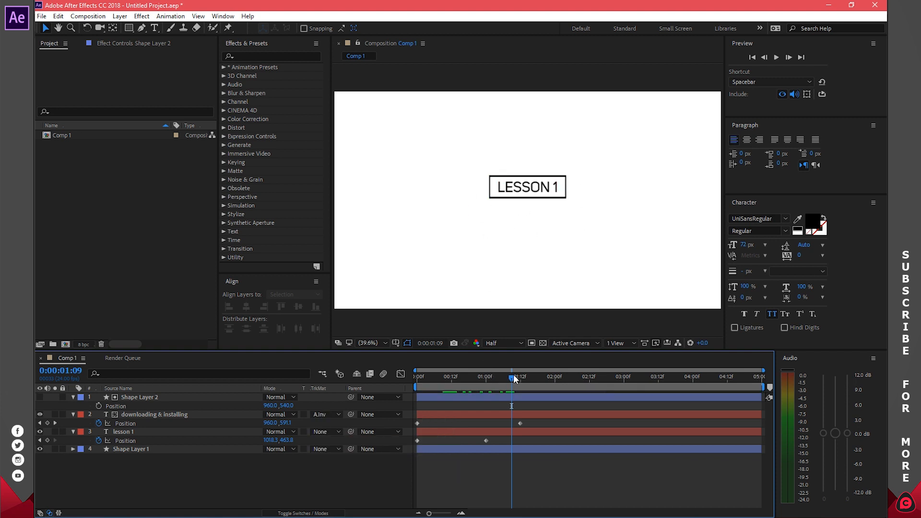
{"action": "left_click_drag", "start_coordinate": [513, 380], "coordinate": [473, 380]}
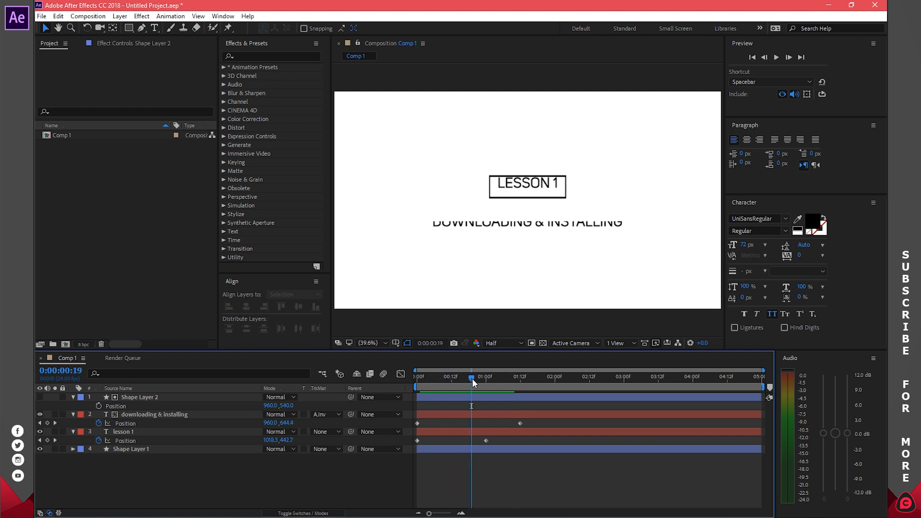
{"action": "key", "text": "ctrl+z"}
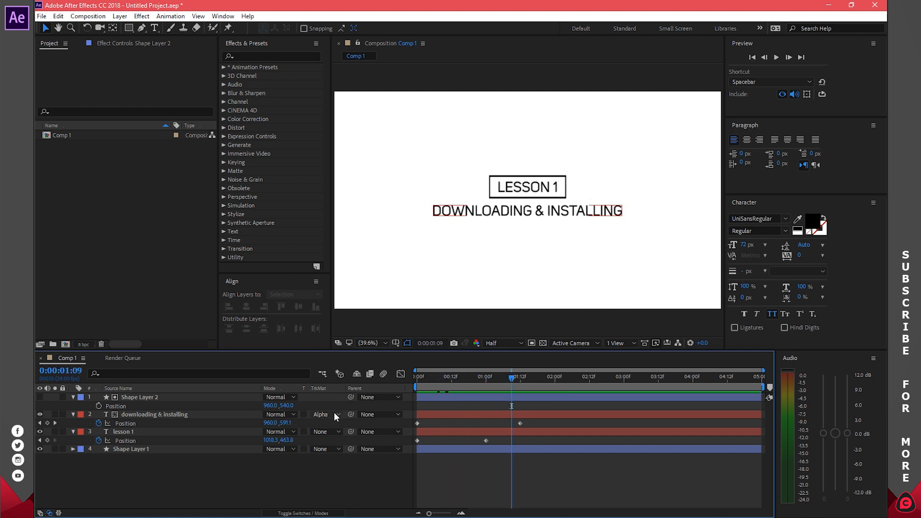
{"action": "left_click", "coordinate": [334, 413]}
{"action": "left_click", "coordinate": [324, 415]}
{"action": "left_click", "coordinate": [327, 398]}
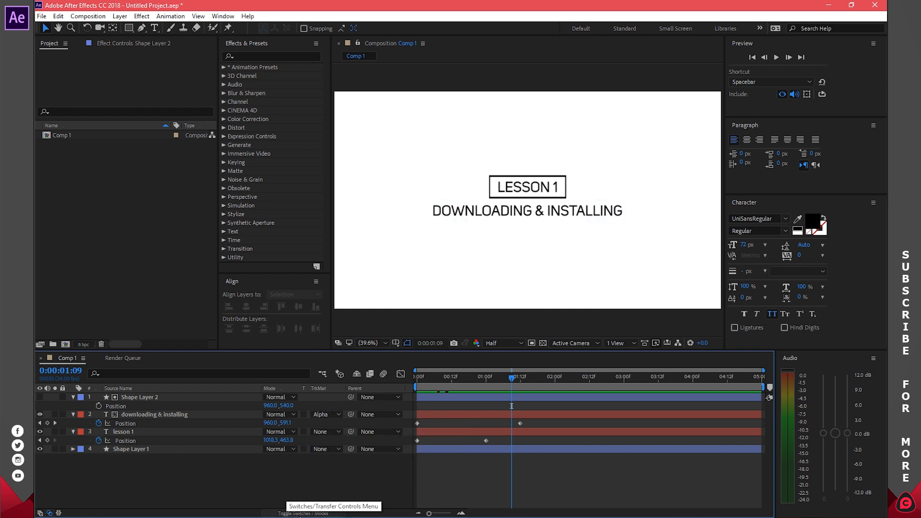
Show the layer switches in place of the modes in the timeline and collapse the properties of all layers
{"action": "left_click", "coordinate": [302, 513]}
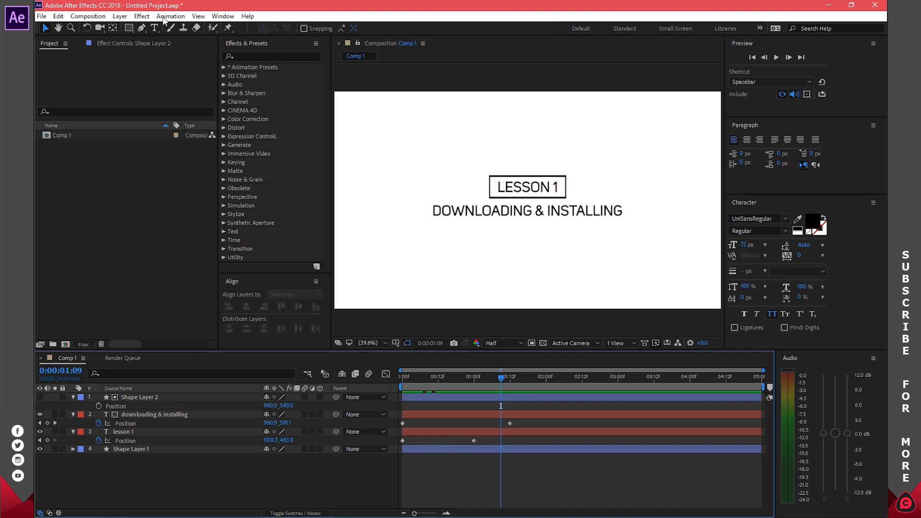
{"action": "left_click", "coordinate": [74, 398]}
{"action": "left_click", "coordinate": [73, 406]}
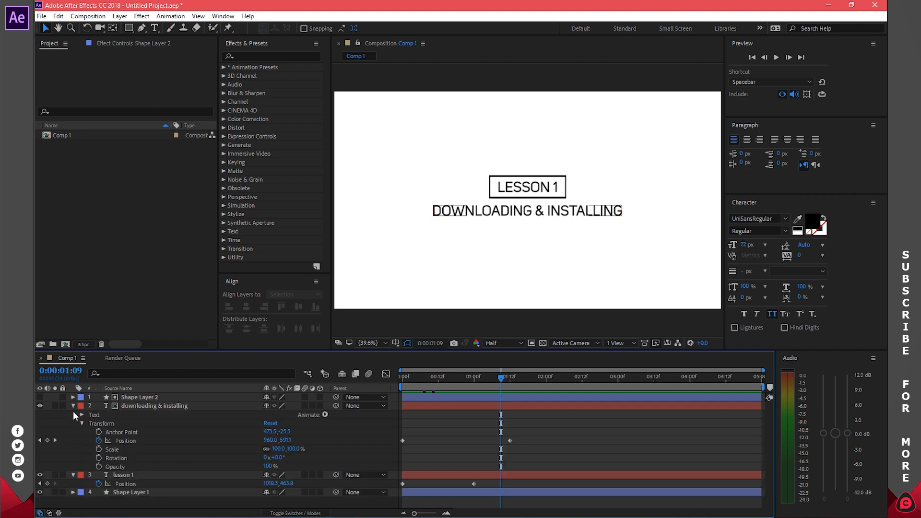
{"action": "left_click", "coordinate": [72, 406]}
{"action": "left_click", "coordinate": [72, 414]}
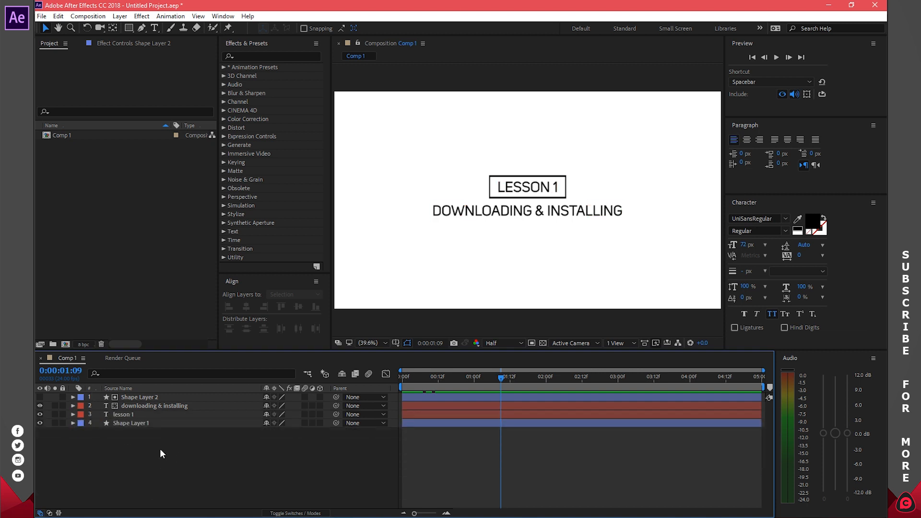
Rename Shape Layer 1 to "Rectangle stroke"
{"action": "left_click", "coordinate": [117, 422]}
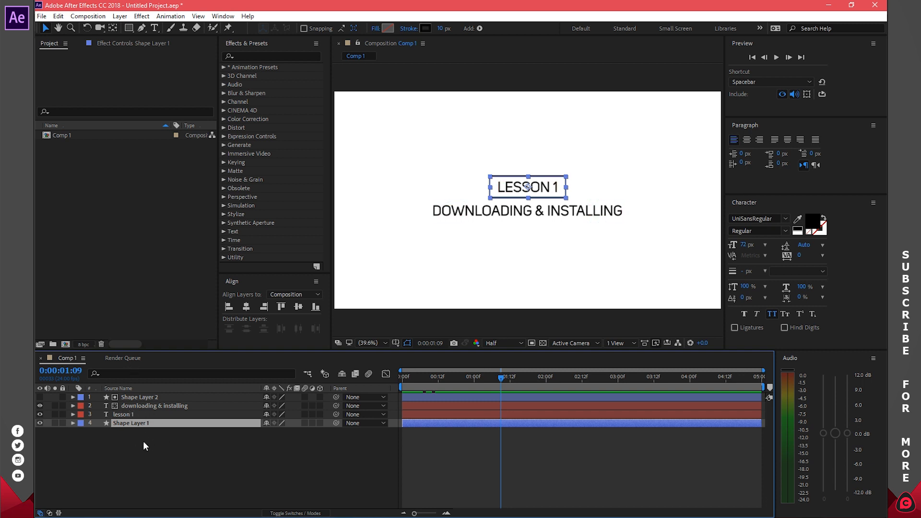
{"action": "key", "text": "Return"}
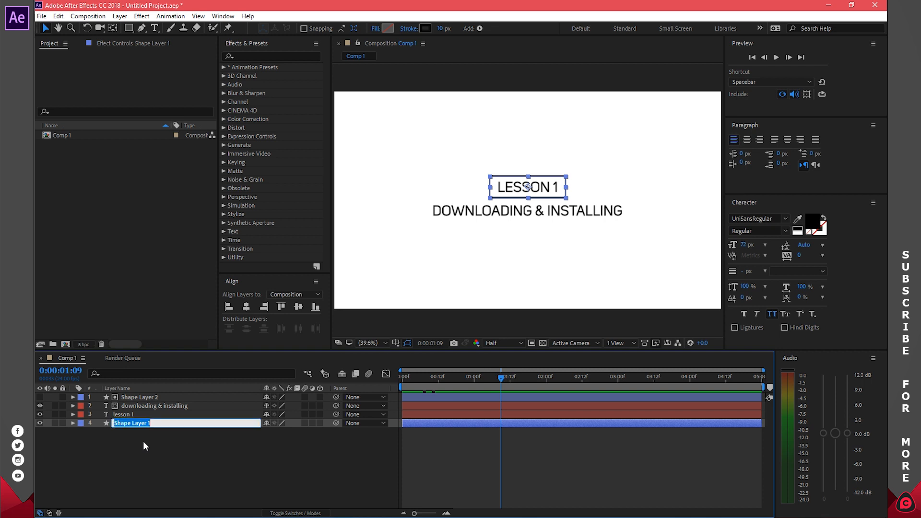
{"action": "type", "text": "Str"}
{"action": "key", "text": "BackSpace"}
{"action": "type", "text": "gle stroke"}
{"action": "key", "text": "Return"}
Add Trim Paths to the Rectangle stroke layer and expand the Trim Paths properties
{"action": "left_click", "coordinate": [73, 423]}
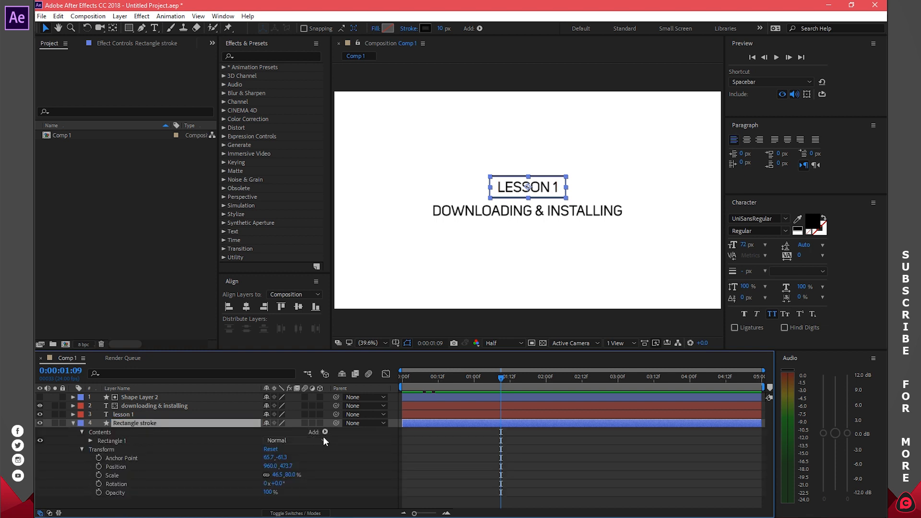
{"action": "left_click", "coordinate": [480, 28]}
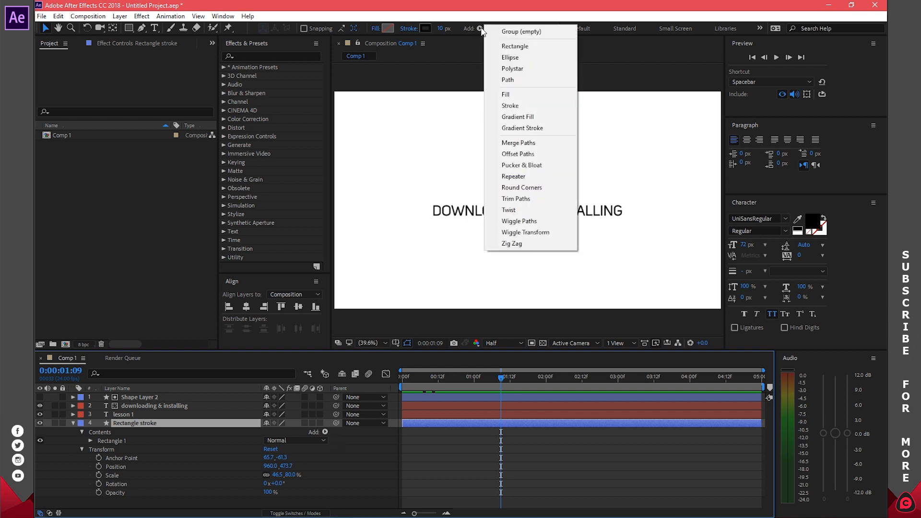
{"action": "left_click", "coordinate": [326, 432]}
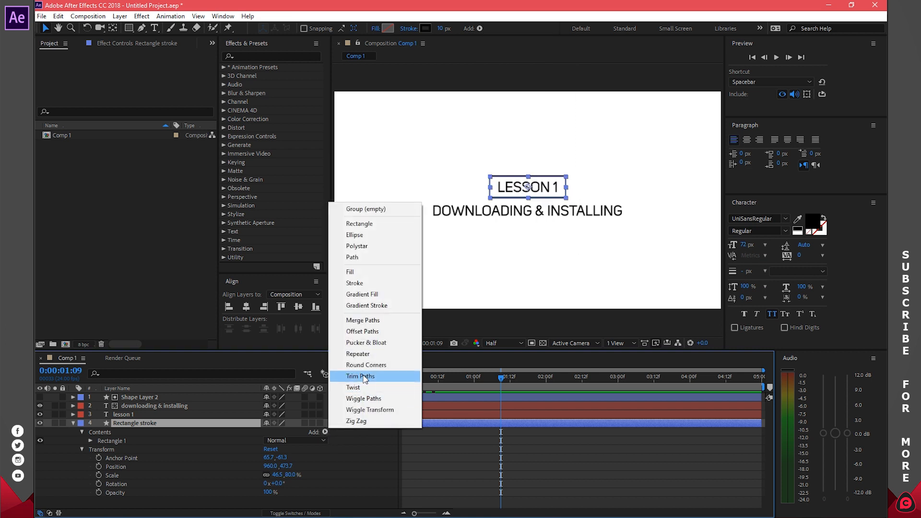
{"action": "left_click", "coordinate": [365, 376]}
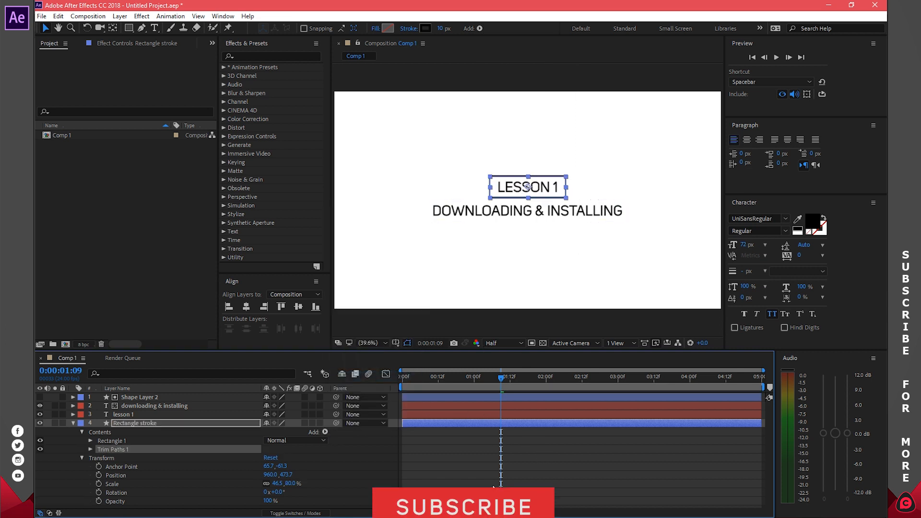
{"action": "left_click", "coordinate": [82, 458]}
{"action": "left_click", "coordinate": [91, 448]}
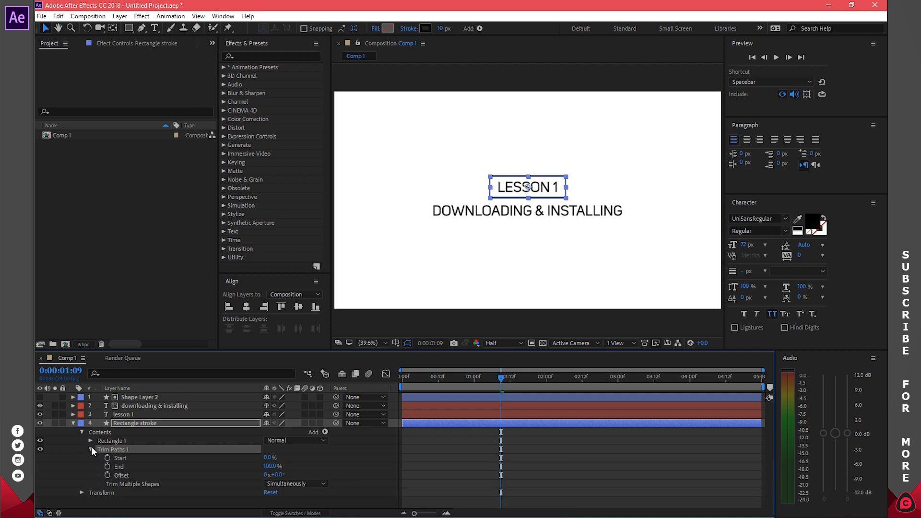
Set the current time to 0:00:01:00
{"action": "left_click_drag", "start_coordinate": [508, 378], "coordinate": [468, 390]}
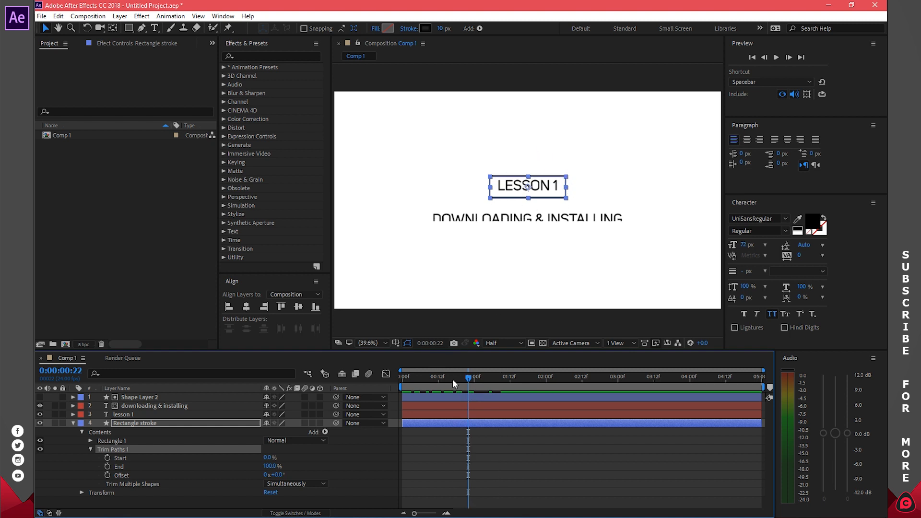
{"action": "left_click_drag", "start_coordinate": [469, 382], "coordinate": [473, 381]}
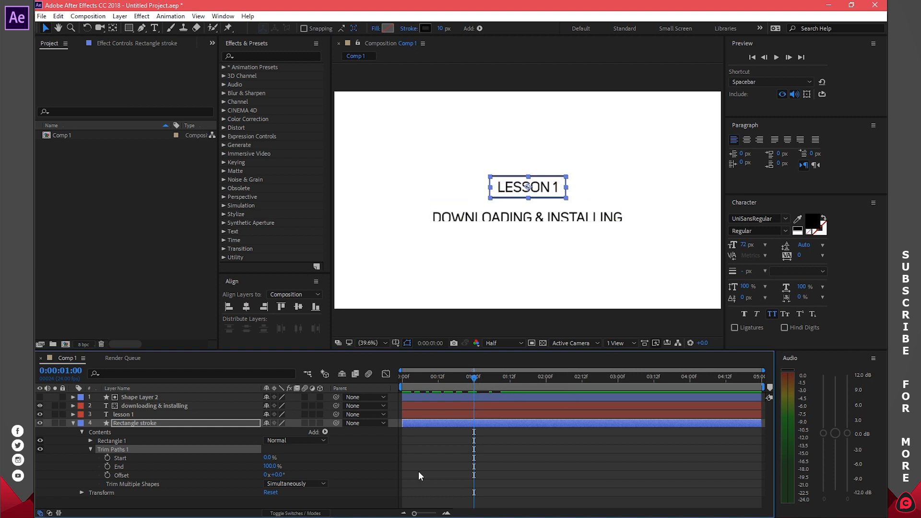
Try Trim Paths Start at 50% and End at 0% on the rectangle, restoring Start to 0% and End to 100%
{"action": "mouse_move", "coordinate": [268, 458]}
{"action": "left_mouse_down"}
{"action": "mouse_move", "coordinate": [323, 455]}
{"action": "mouse_move", "coordinate": [297, 458]}
{"action": "left_mouse_up"}
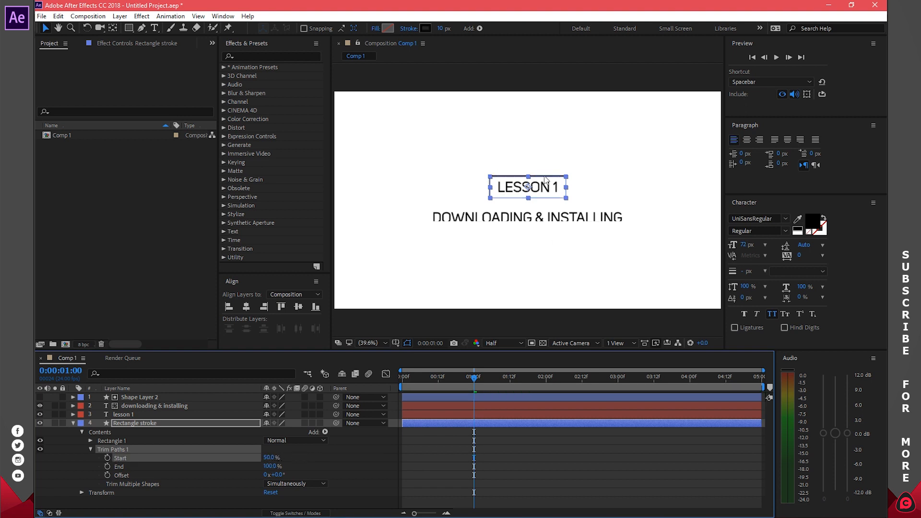
{"action": "scroll", "coordinate": [543, 177], "scroll_direction": "up", "scroll_amount": 3}
{"action": "scroll", "coordinate": [544, 177], "scroll_direction": "up", "scroll_amount": 1}
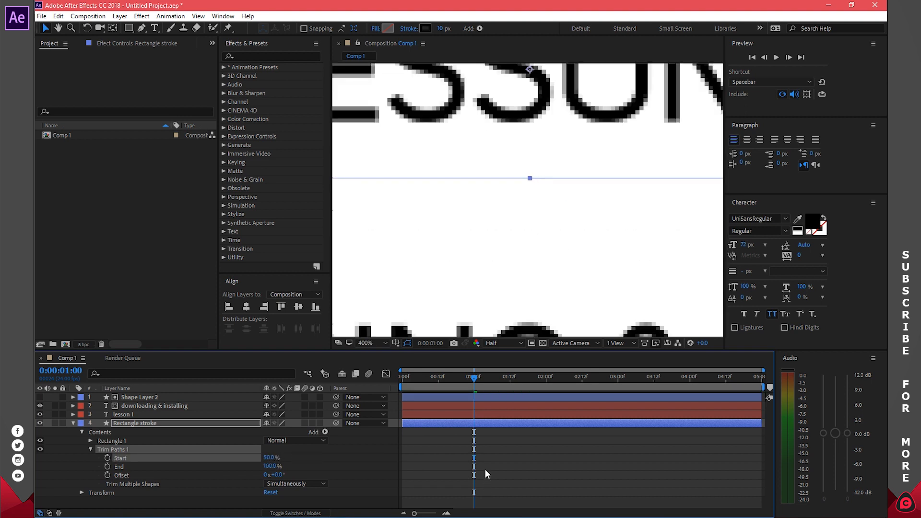
{"action": "scroll", "coordinate": [512, 201], "scroll_direction": "down", "scroll_amount": 1}
{"action": "scroll", "coordinate": [513, 203], "scroll_direction": "down", "scroll_amount": 1}
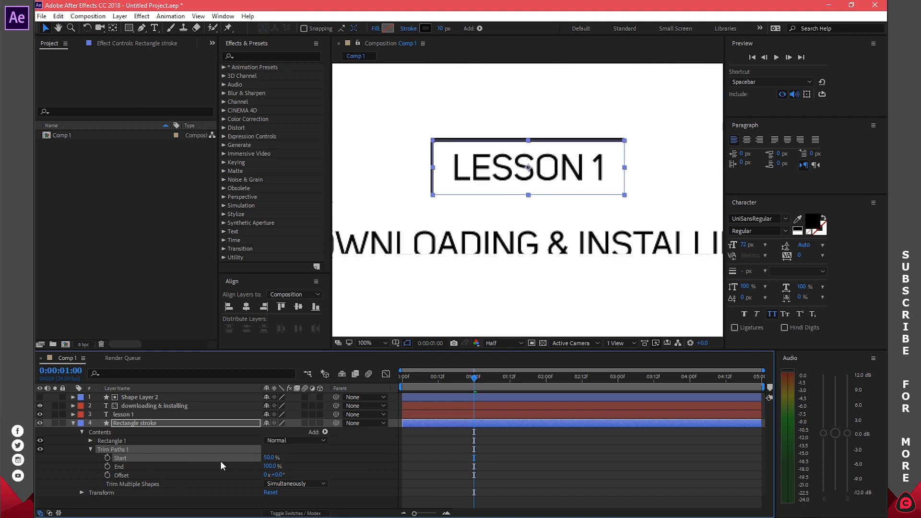
{"action": "mouse_move", "coordinate": [265, 460]}
{"action": "left_mouse_down"}
{"action": "mouse_move", "coordinate": [288, 458]}
{"action": "mouse_move", "coordinate": [259, 458]}
{"action": "mouse_move", "coordinate": [309, 472]}
{"action": "mouse_move", "coordinate": [278, 473]}
{"action": "left_mouse_up"}
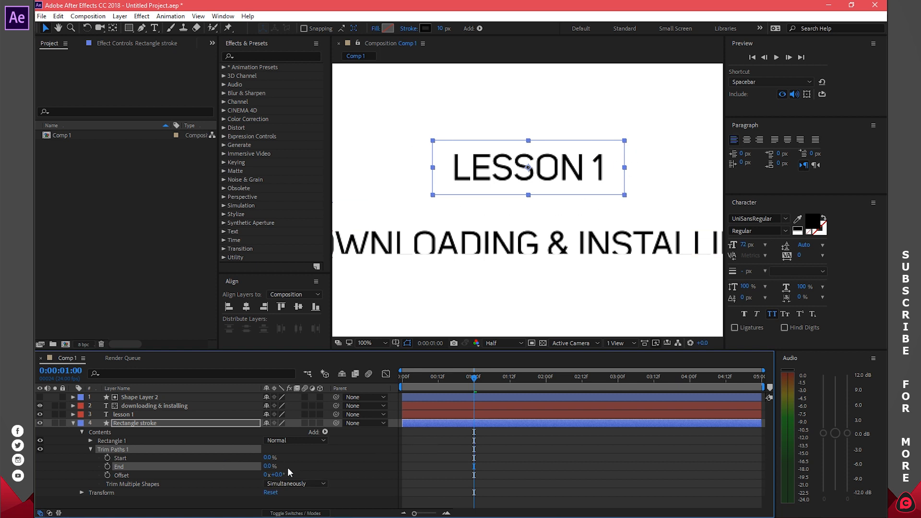
{"action": "left_click_drag", "start_coordinate": [268, 466], "coordinate": [326, 463]}
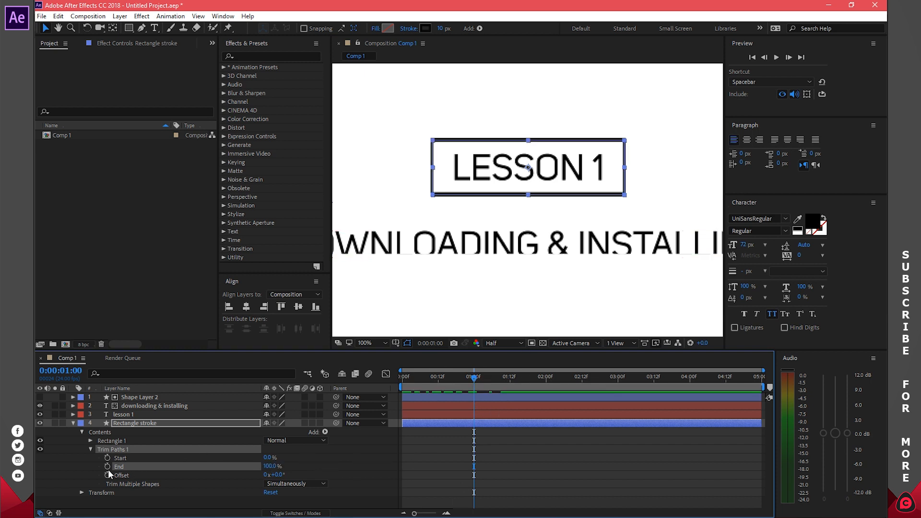
Keyframe the rectangle's Trim Paths End from 0% at 0:00:00:00 to 100% at 0:00:01:00 and scrub through it
{"action": "left_click_drag", "start_coordinate": [473, 377], "coordinate": [395, 378]}
{"action": "left_click", "coordinate": [272, 467]}
{"action": "type", "text": "0"}
{"action": "key", "text": "Return"}
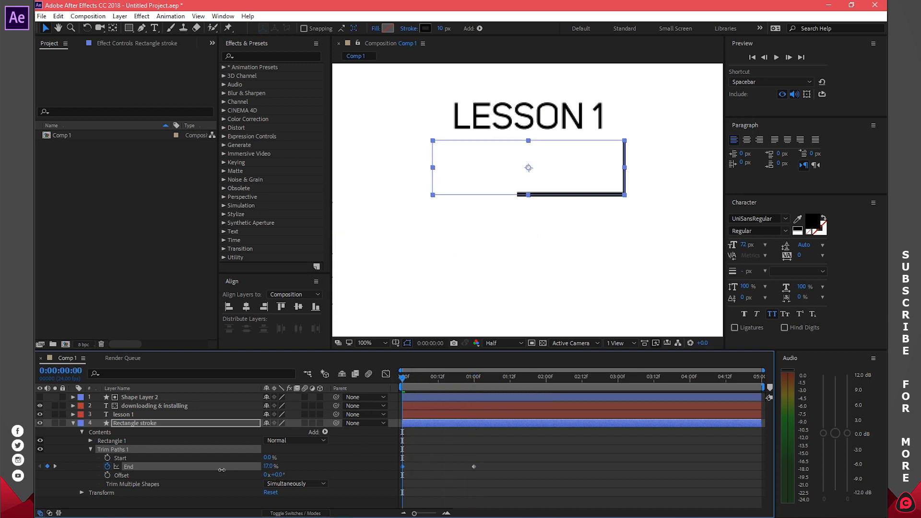
{"action": "left_click_drag", "start_coordinate": [403, 379], "coordinate": [476, 376]}
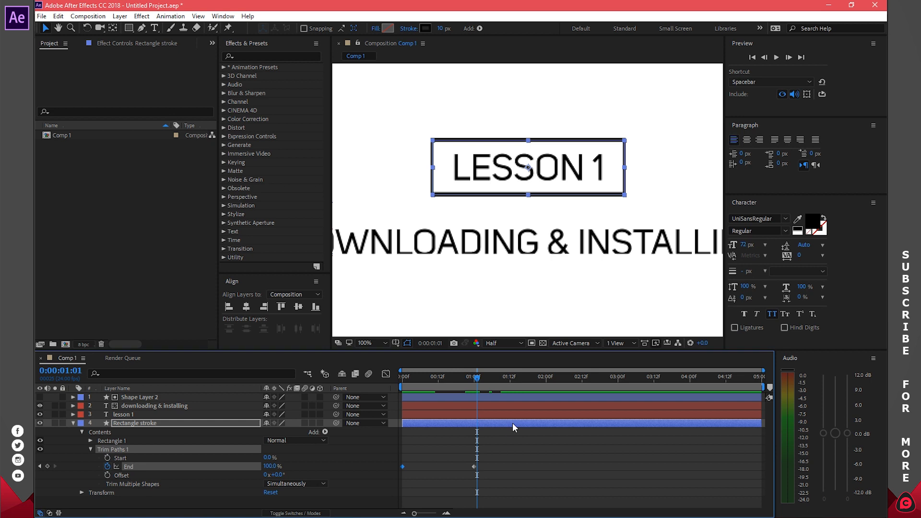
Collapse the Rectangle stroke properties and fit the whole composition in the viewer to preview the animation up to 0:00:01:06
{"action": "left_click", "coordinate": [73, 423]}
{"action": "left_click", "coordinate": [243, 467]}
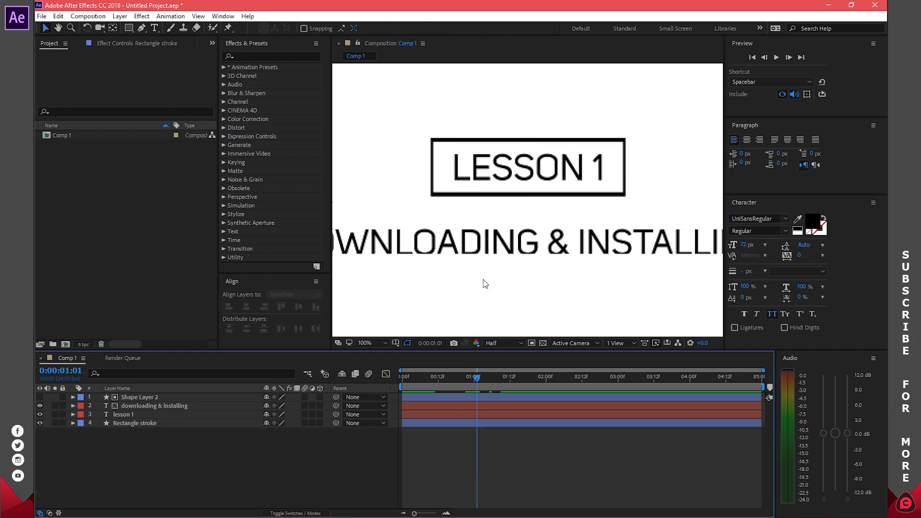
{"action": "left_click", "coordinate": [384, 343]}
{"action": "left_click", "coordinate": [408, 168]}
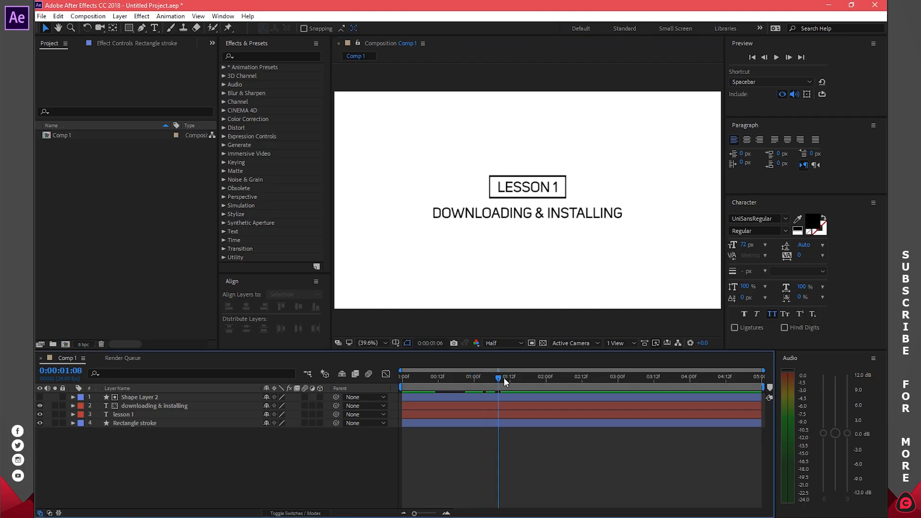
{"action": "left_click_drag", "start_coordinate": [496, 381], "coordinate": [496, 470]}
Create a 1920 x 1080 px solid in white (FFFFFF) and place it below all other layers
{"action": "right_click", "coordinate": [188, 456]}
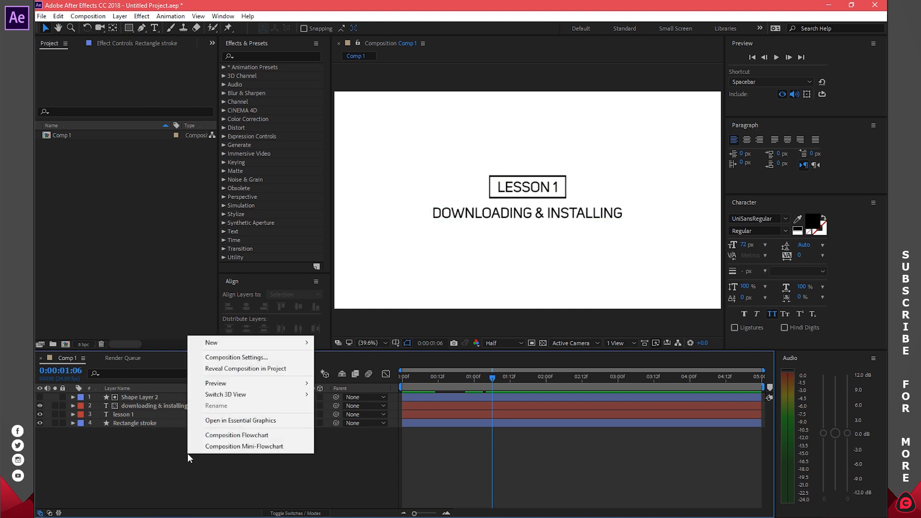
{"action": "mouse_move", "coordinate": [244, 346]}
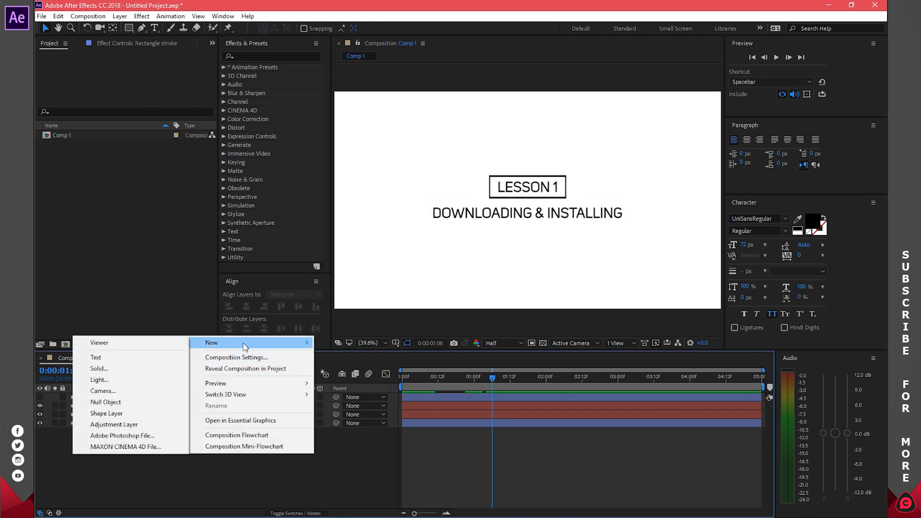
{"action": "left_click", "coordinate": [107, 368]}
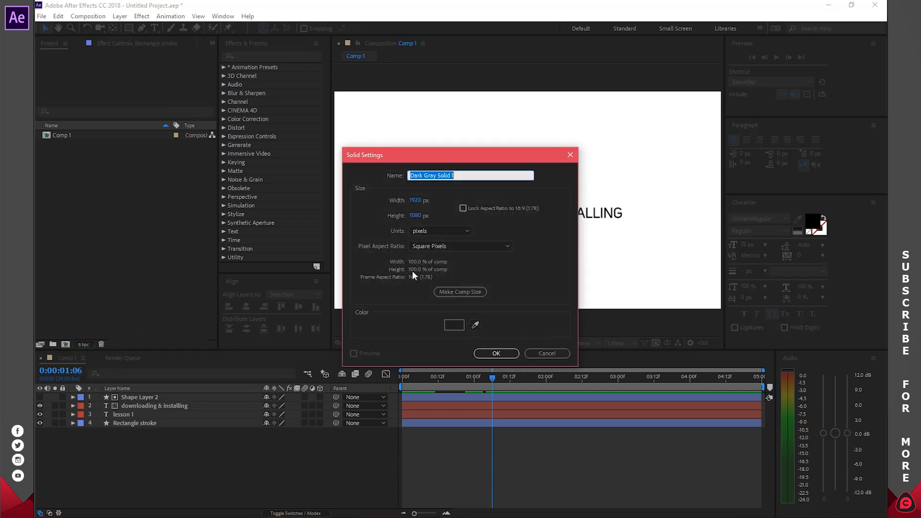
{"action": "left_click", "coordinate": [451, 325]}
{"action": "left_click_drag", "start_coordinate": [629, 101], "coordinate": [611, 43]}
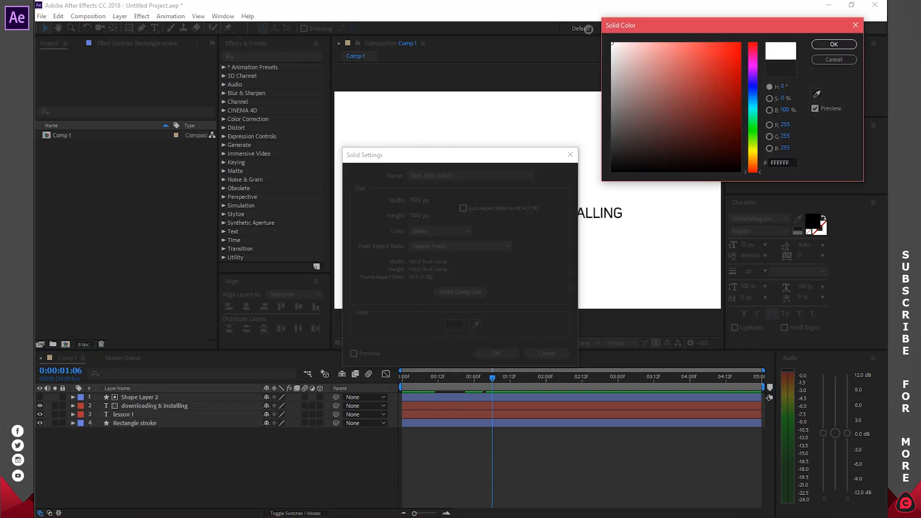
{"action": "left_click", "coordinate": [834, 44]}
{"action": "left_click", "coordinate": [498, 353]}
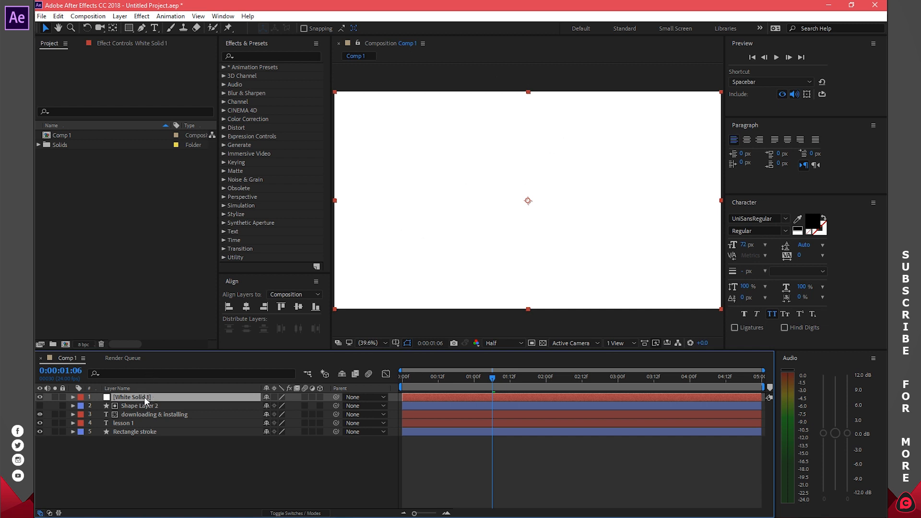
{"action": "left_click_drag", "start_coordinate": [147, 433], "coordinate": [148, 444]}
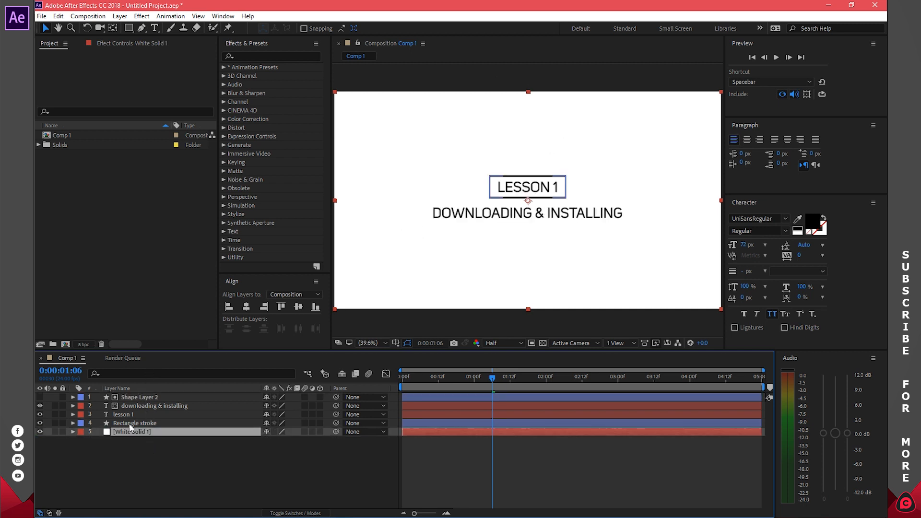
Rename the white solid layer as Background
{"action": "key", "text": "Return"}
{"action": "type", "text": "Background"}
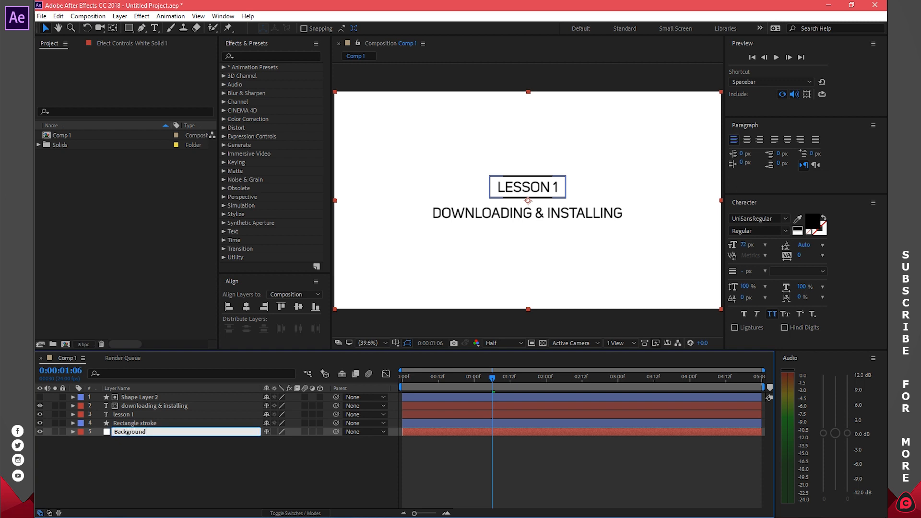
{"action": "key", "text": "Return"}
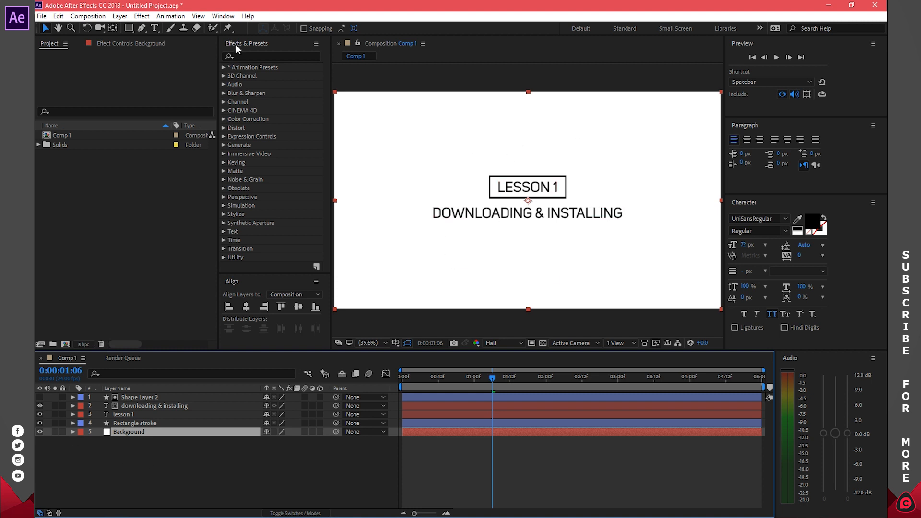
Search the effects for ramp, try Gradient Ramp on the Background layer and undo it
{"action": "left_click", "coordinate": [265, 57]}
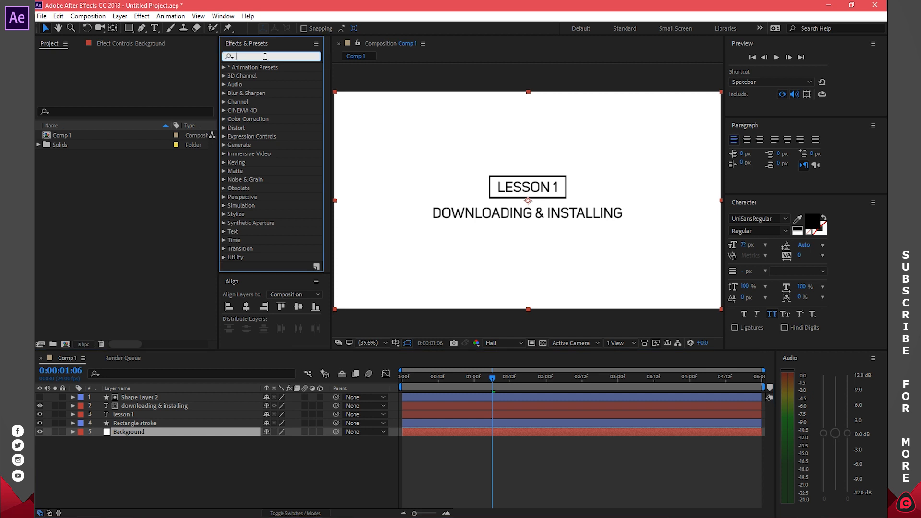
{"action": "type", "text": "ramp"}
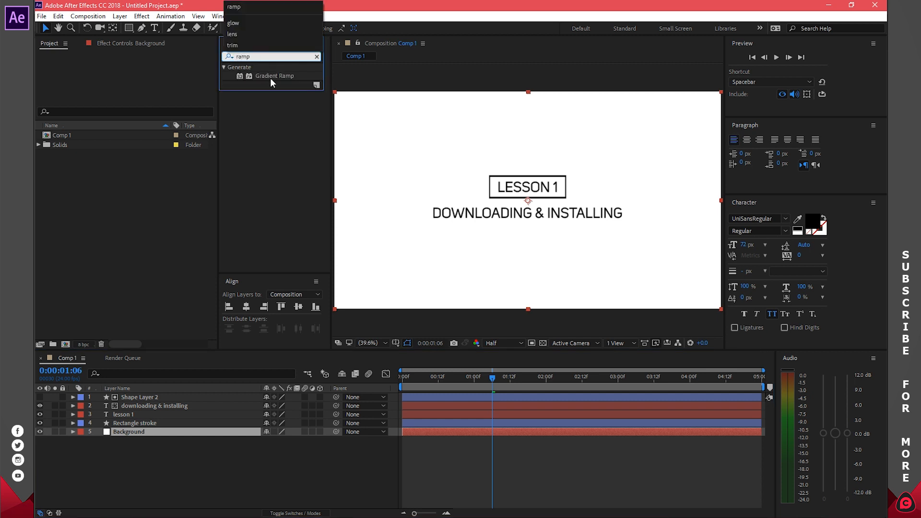
{"action": "left_click", "coordinate": [278, 77]}
{"action": "left_click_drag", "start_coordinate": [280, 79], "coordinate": [137, 433]}
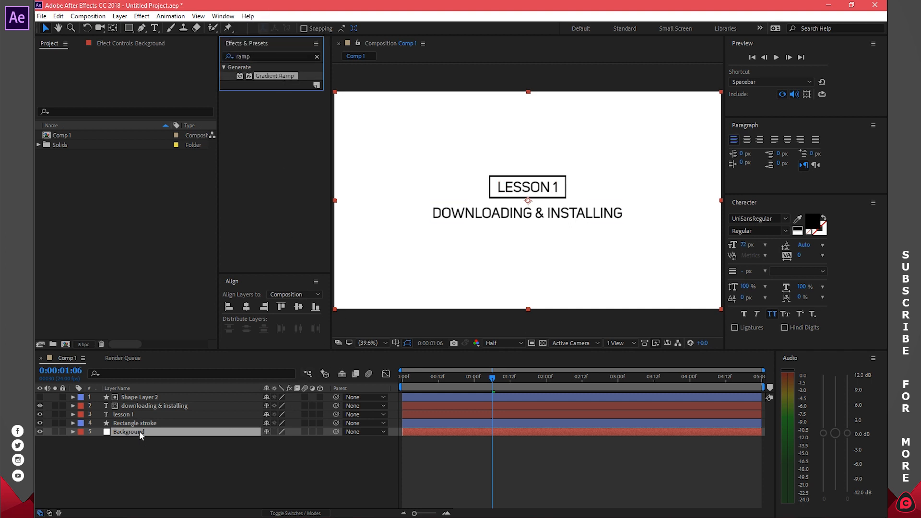
{"action": "double_click", "coordinate": [272, 74]}
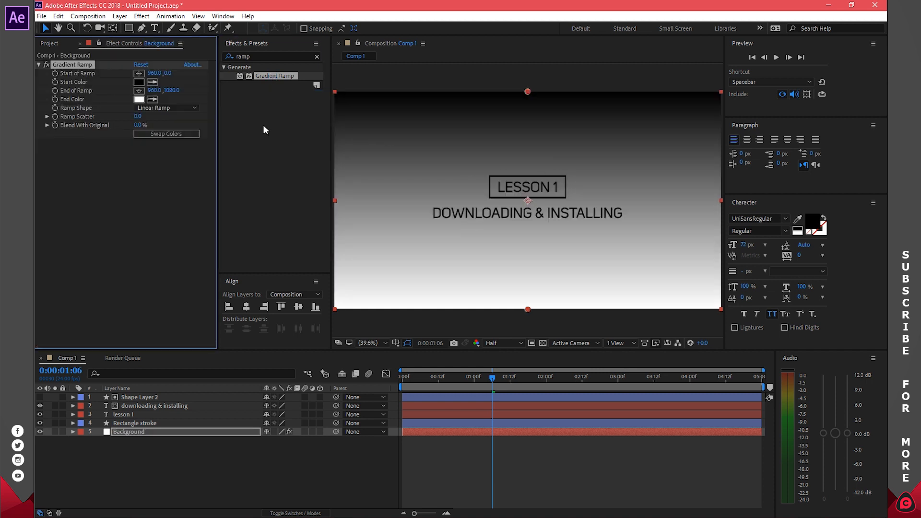
{"action": "key", "text": "ctrl+z"}
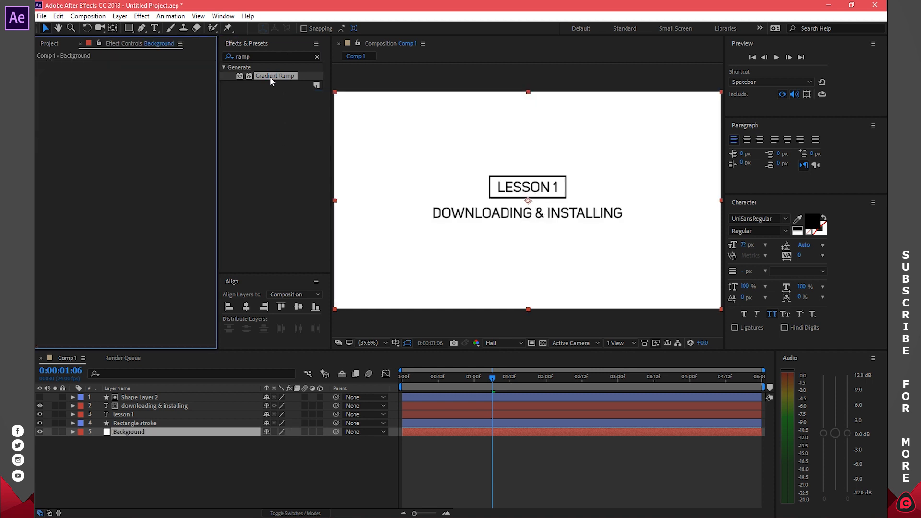
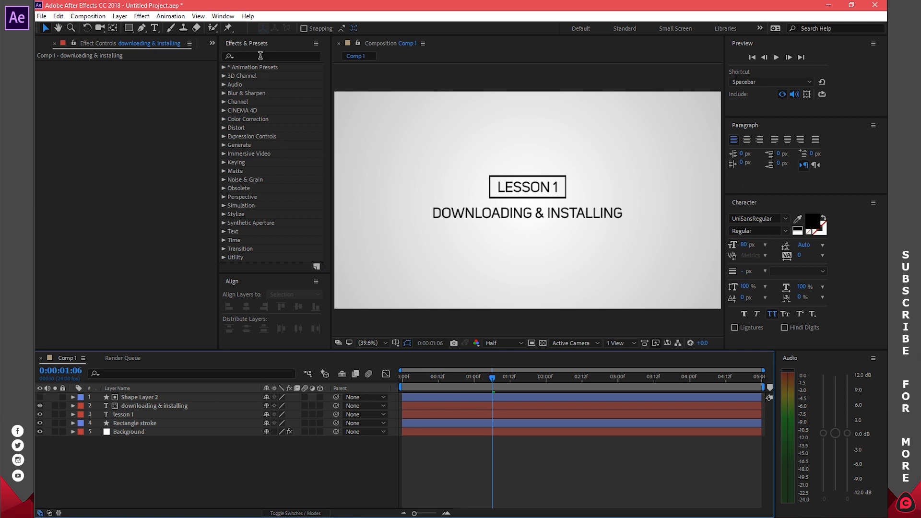
Search the effects for glow and preview the title animation, returning to 0:00:00:00
{"action": "type", "text": "glow"}
{"action": "left_click_drag", "start_coordinate": [492, 376], "coordinate": [404, 376]}
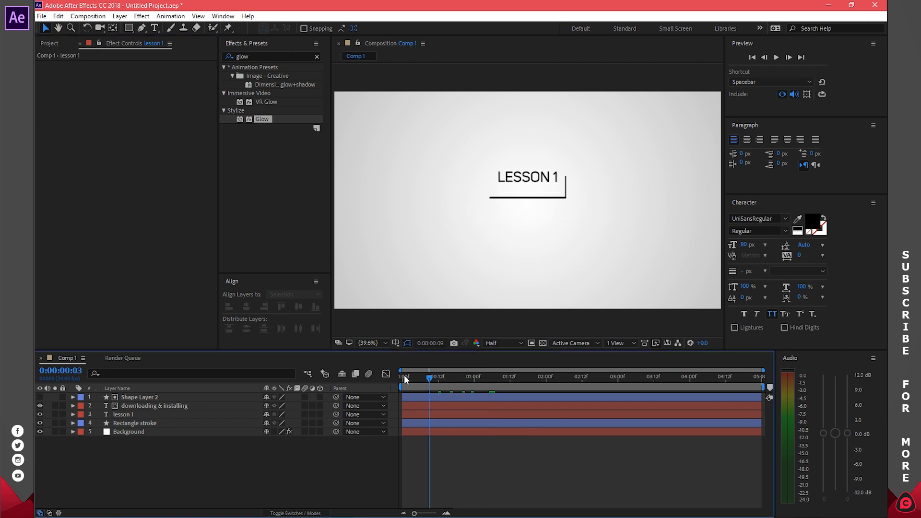
{"action": "key", "text": "space"}
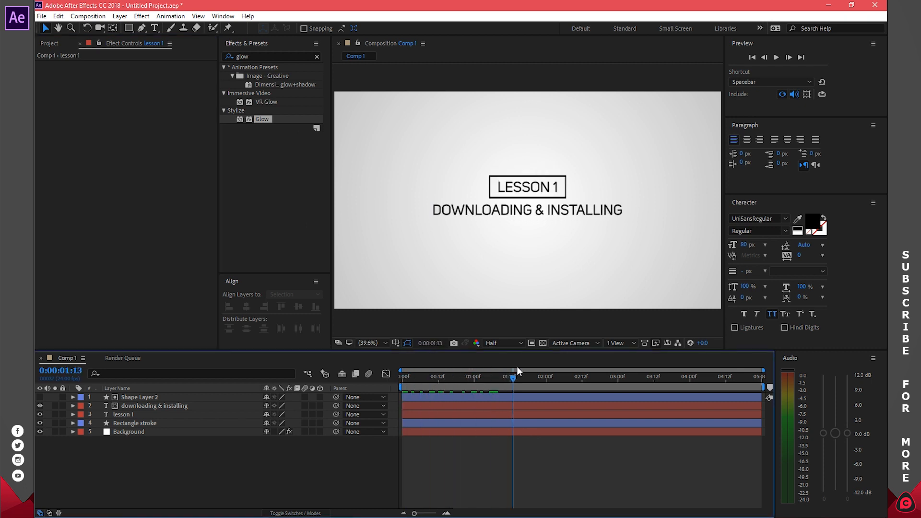
{"action": "left_click_drag", "start_coordinate": [479, 371], "coordinate": [386, 384]}
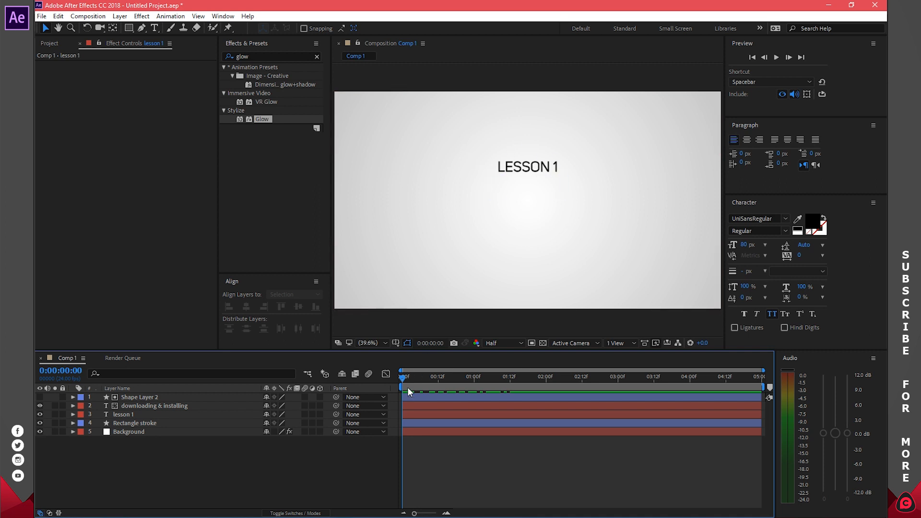
Keyframe the lesson 1 layer's Opacity at 100% at 0:00:00:12 and 0% at 0:00:00:00 to fade the text in
{"action": "left_click", "coordinate": [429, 405]}
{"action": "left_click", "coordinate": [215, 413]}
{"action": "left_click_drag", "start_coordinate": [403, 379], "coordinate": [438, 384]}
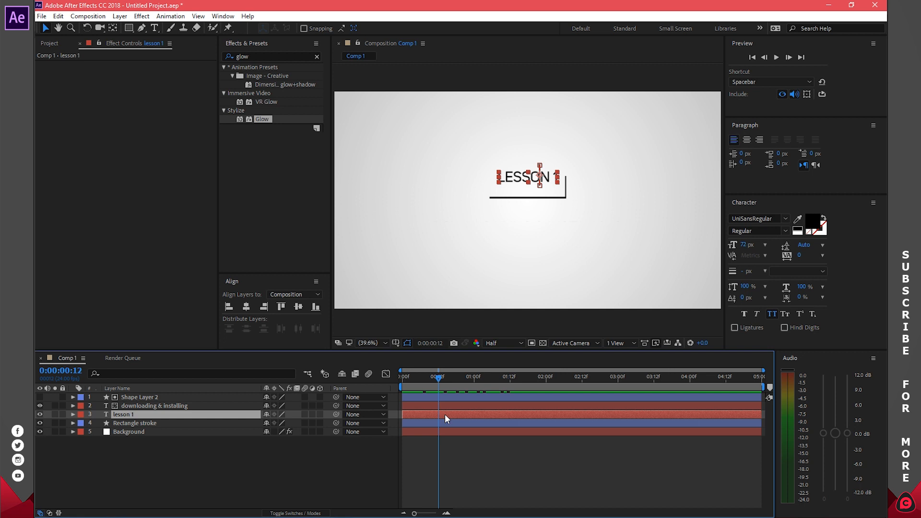
{"action": "key", "text": "t"}
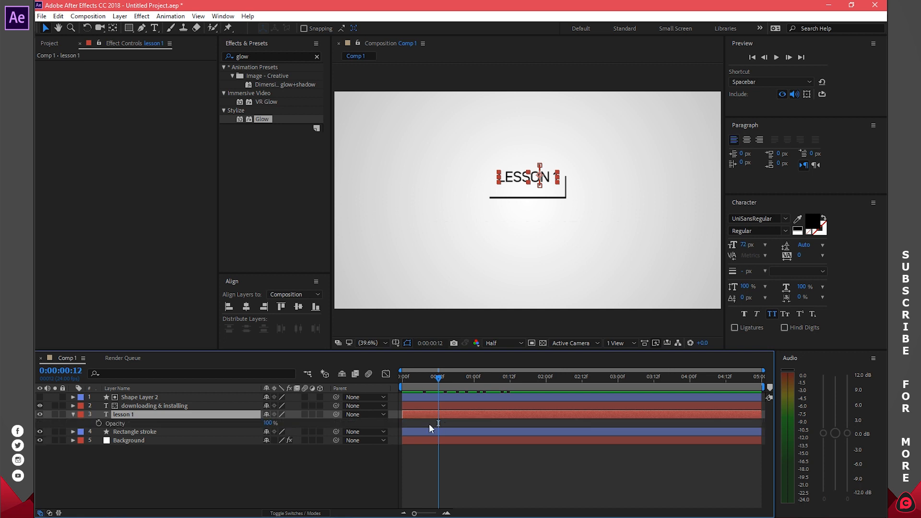
{"action": "left_click", "coordinate": [99, 424]}
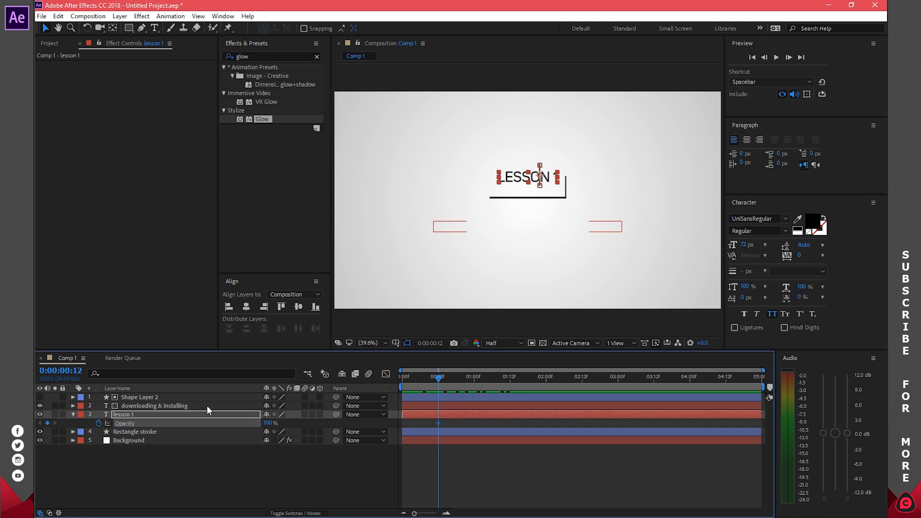
{"action": "left_click", "coordinate": [396, 378]}
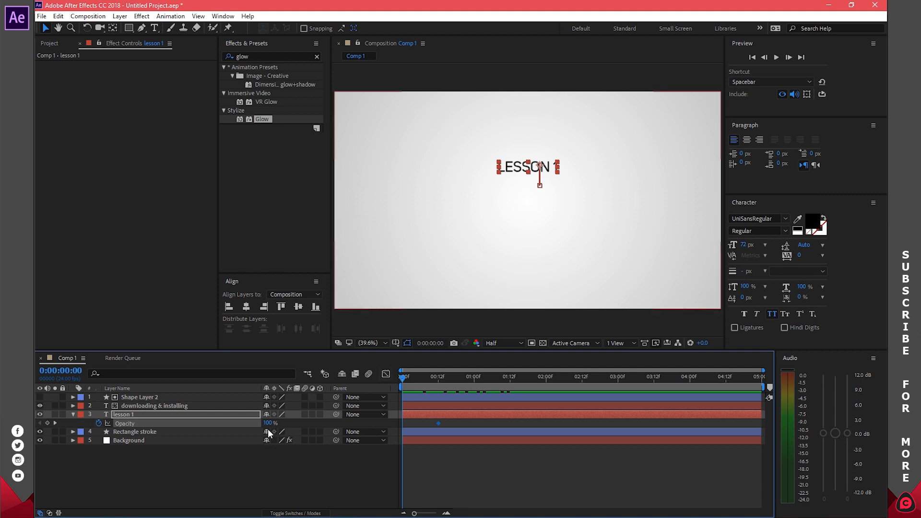
{"action": "left_click_drag", "start_coordinate": [268, 424], "coordinate": [130, 425]}
{"action": "left_click", "coordinate": [284, 471]}
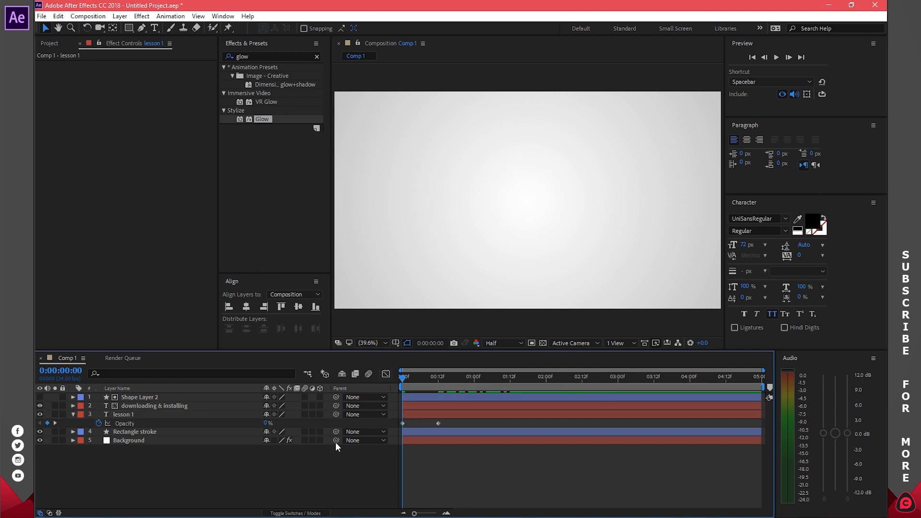
Scrub through the title animation to 0:00:04:20 and clear the effects search
{"action": "left_click_drag", "start_coordinate": [402, 377], "coordinate": [563, 383]}
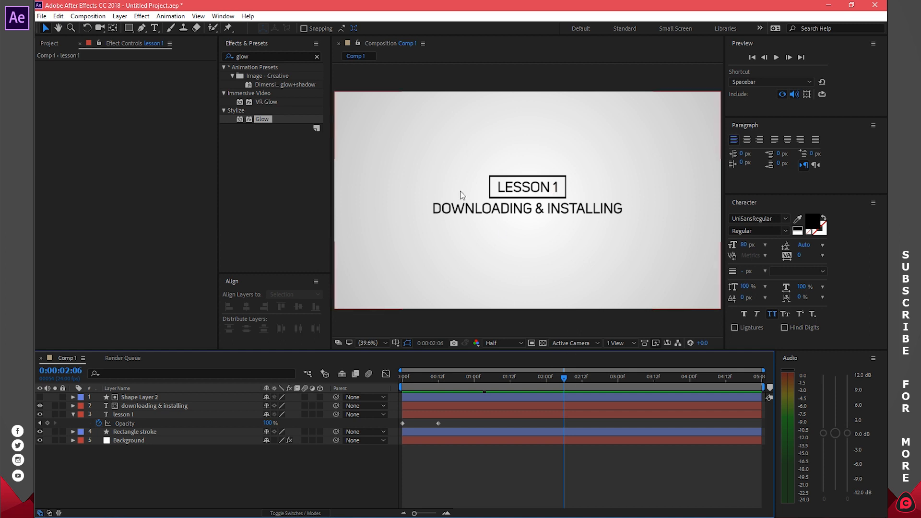
{"action": "left_click_drag", "start_coordinate": [563, 379], "coordinate": [702, 383]}
{"action": "left_click_drag", "start_coordinate": [744, 362], "coordinate": [749, 365]}
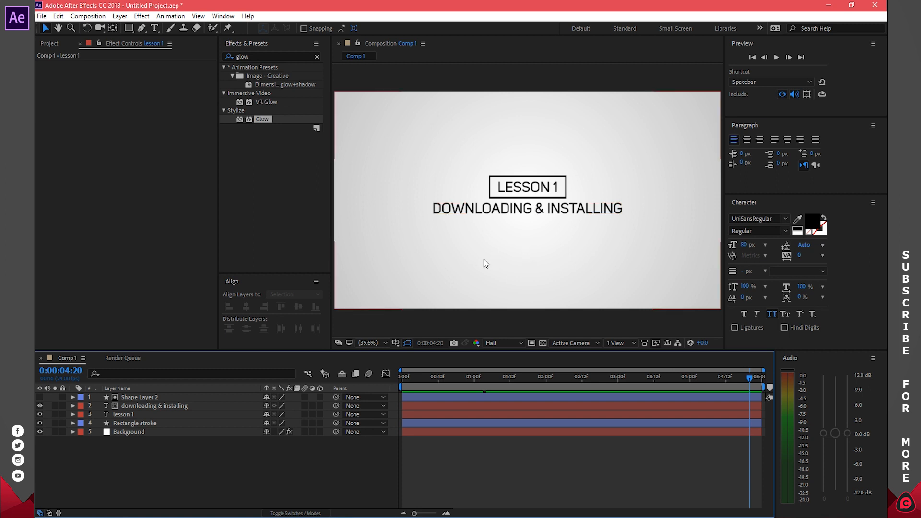
{"action": "left_click", "coordinate": [316, 56]}
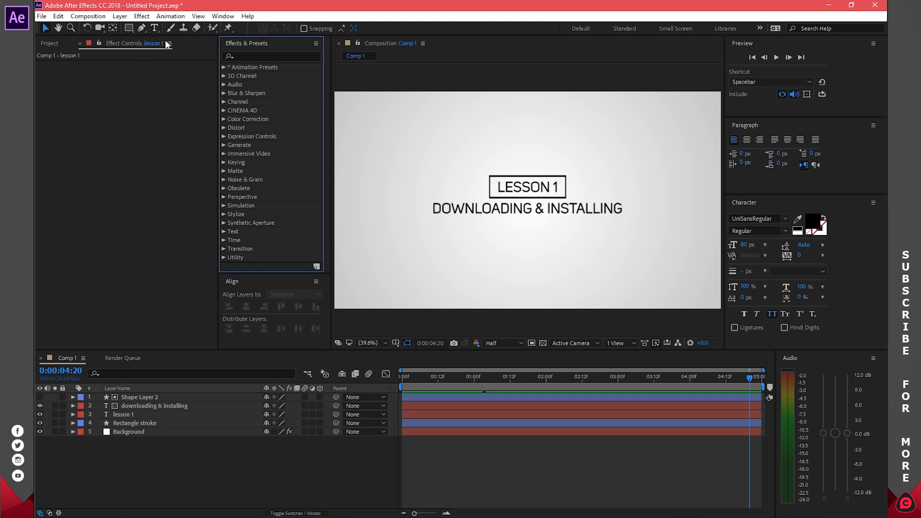
Draw a closed four-point Pen shape over the composition, with a diagonal edge from the lower-left corner to the upper edge right of centre
{"action": "left_click", "coordinate": [144, 28]}
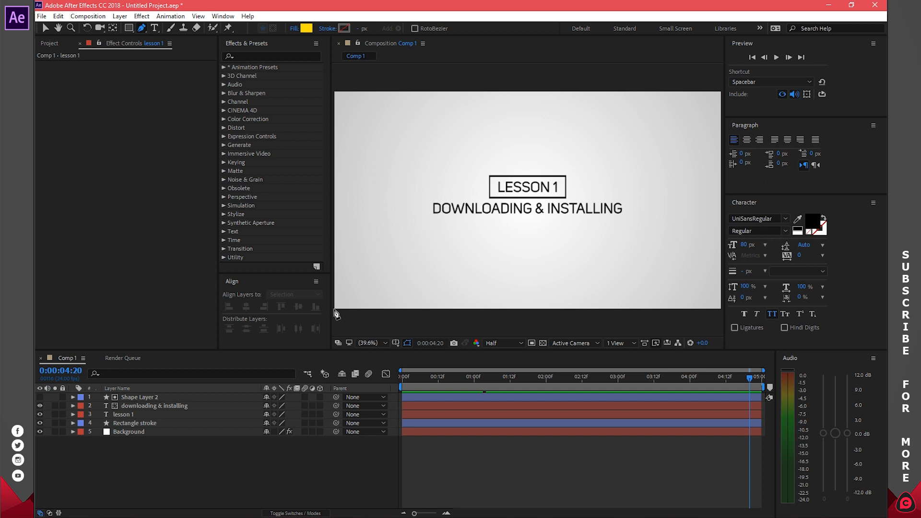
{"action": "left_click", "coordinate": [334, 309]}
{"action": "left_click", "coordinate": [573, 85]}
{"action": "left_click", "coordinate": [721, 86]}
{"action": "left_click", "coordinate": [720, 316]}
{"action": "left_click", "coordinate": [335, 310]}
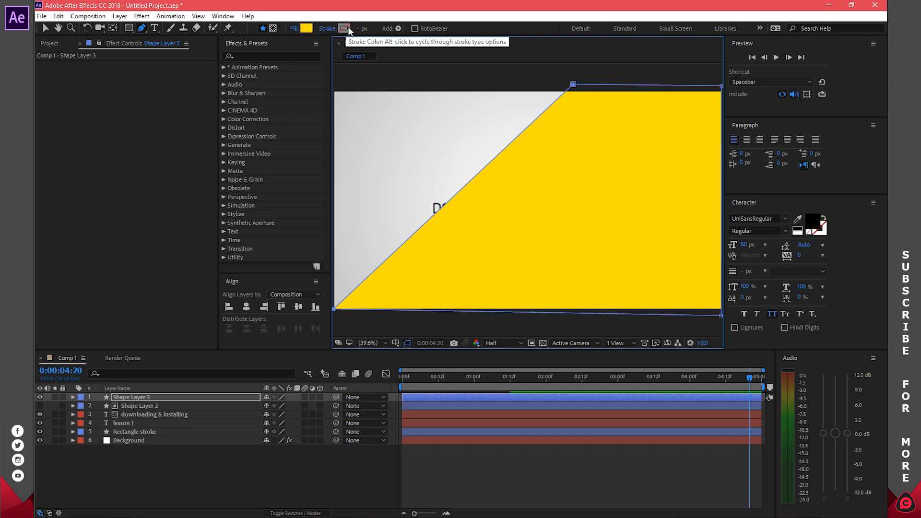
Change the diagonal shape's fill color to white (FFFFFF) and deselect the layer
{"action": "left_click", "coordinate": [305, 28]}
{"action": "left_click_drag", "start_coordinate": [647, 77], "coordinate": [575, 19]}
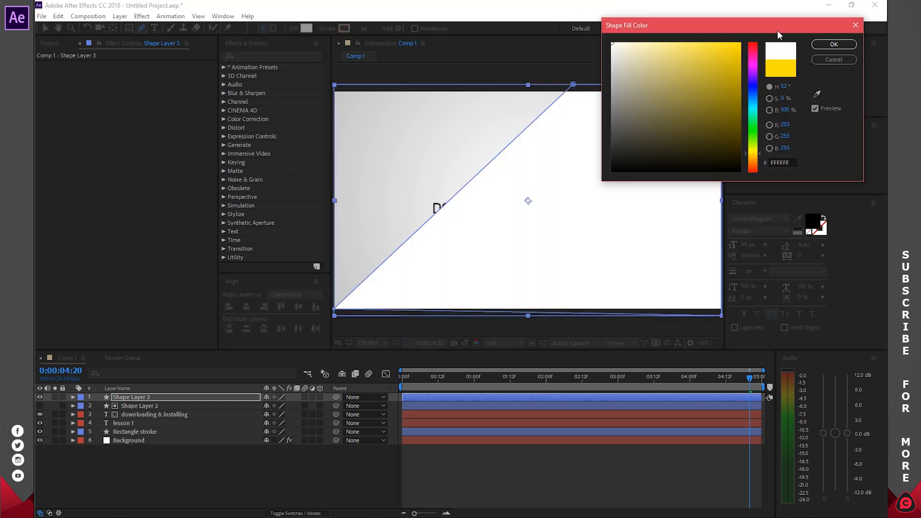
{"action": "left_click", "coordinate": [822, 45]}
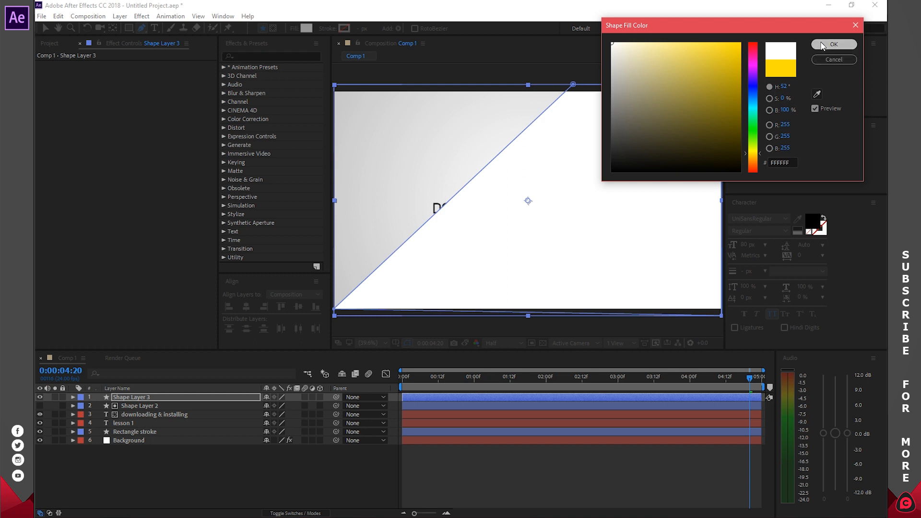
{"action": "left_click", "coordinate": [229, 469]}
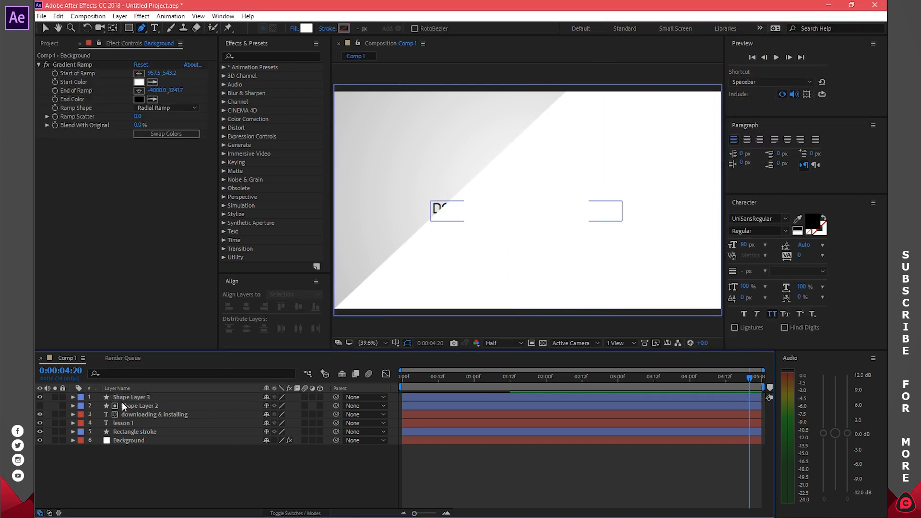
Try the Soft Light and Vivid Light blending modes on Shape Layer 3's Fill 1, restoring it to Normal
{"action": "left_click", "coordinate": [73, 397]}
{"action": "left_click", "coordinate": [84, 406]}
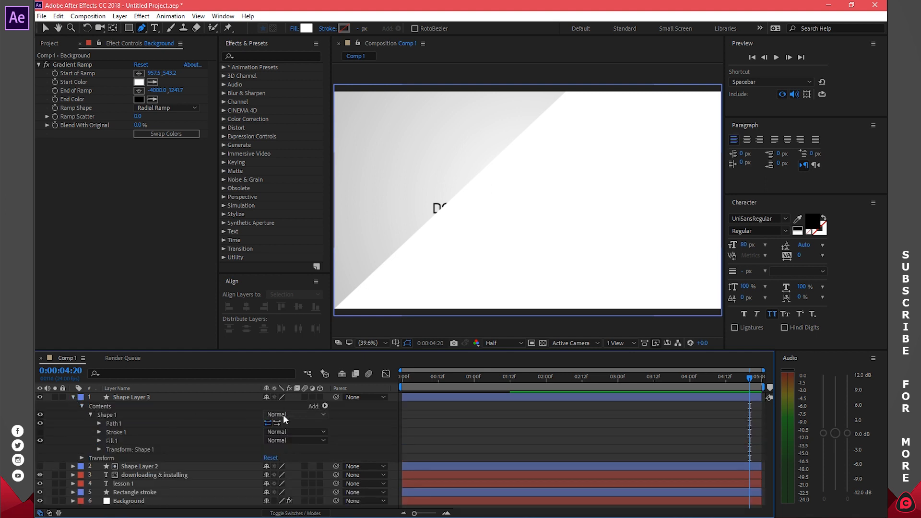
{"action": "left_click", "coordinate": [120, 413]}
{"action": "left_click", "coordinate": [285, 415]}
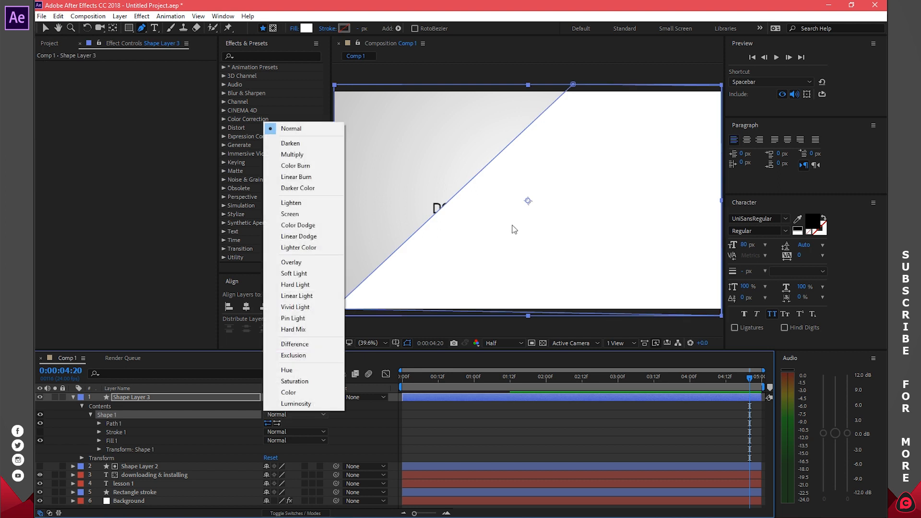
{"action": "left_click", "coordinate": [280, 433]}
{"action": "left_click", "coordinate": [279, 432]}
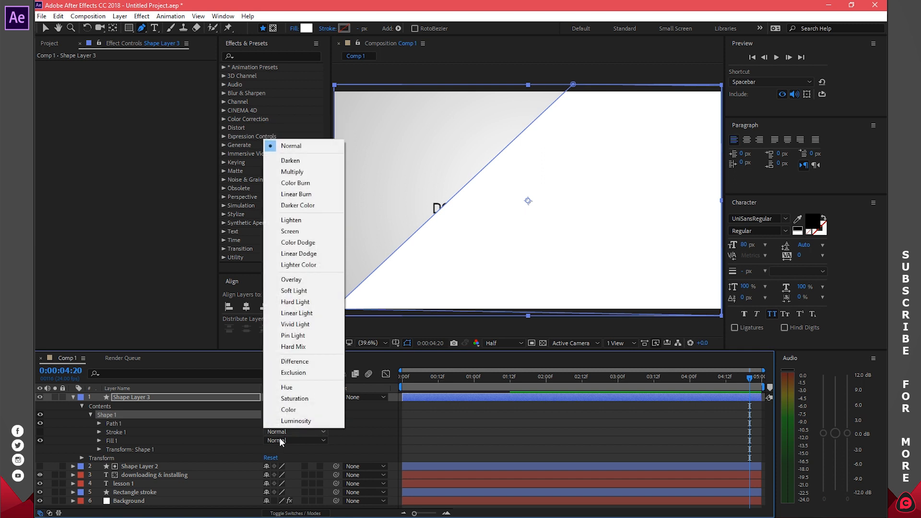
{"action": "left_click", "coordinate": [282, 440]}
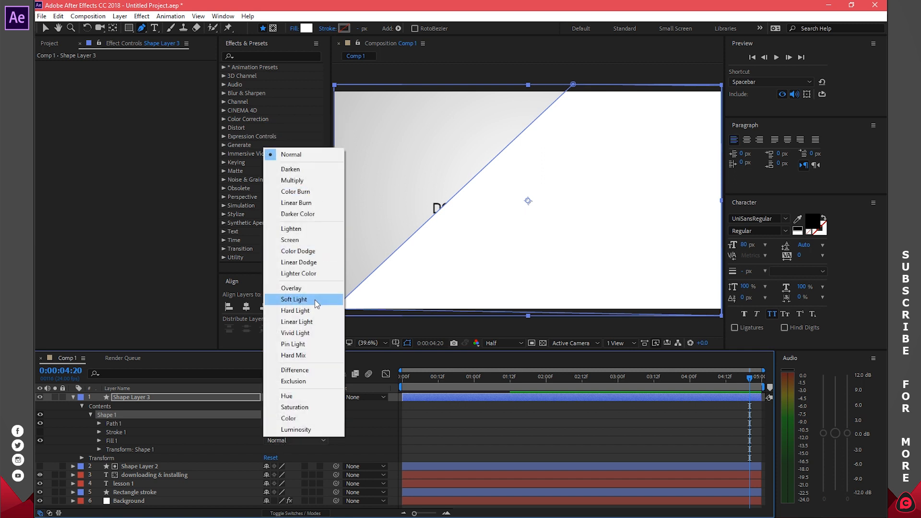
{"action": "left_click", "coordinate": [306, 300]}
{"action": "left_click", "coordinate": [290, 441]}
{"action": "left_click", "coordinate": [295, 333]}
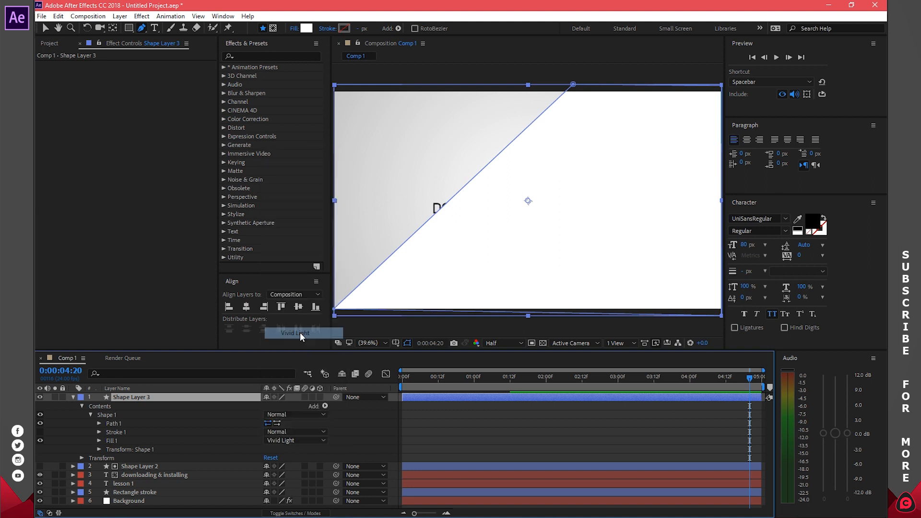
{"action": "left_click", "coordinate": [290, 441]}
{"action": "left_click", "coordinate": [294, 154]}
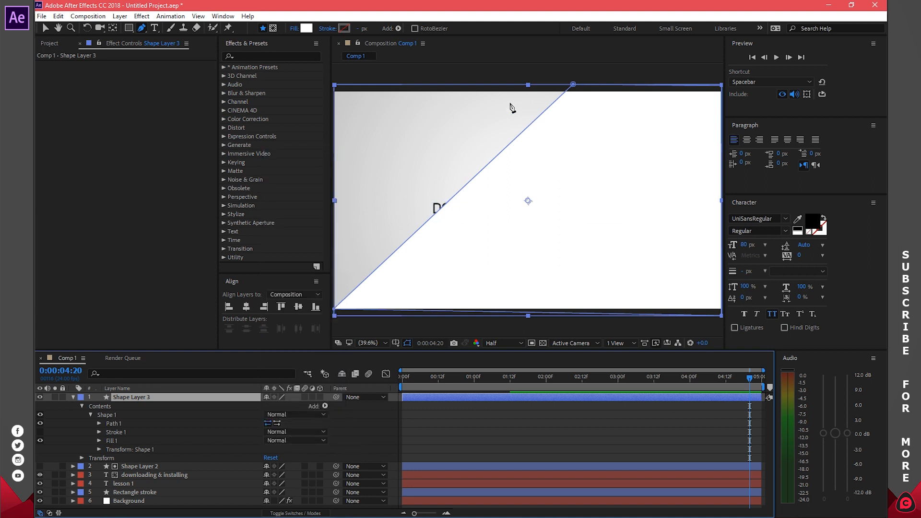
Collapse Shape Layer 3's contents and set the layer's Opacity to 20%
{"action": "left_click", "coordinate": [82, 406]}
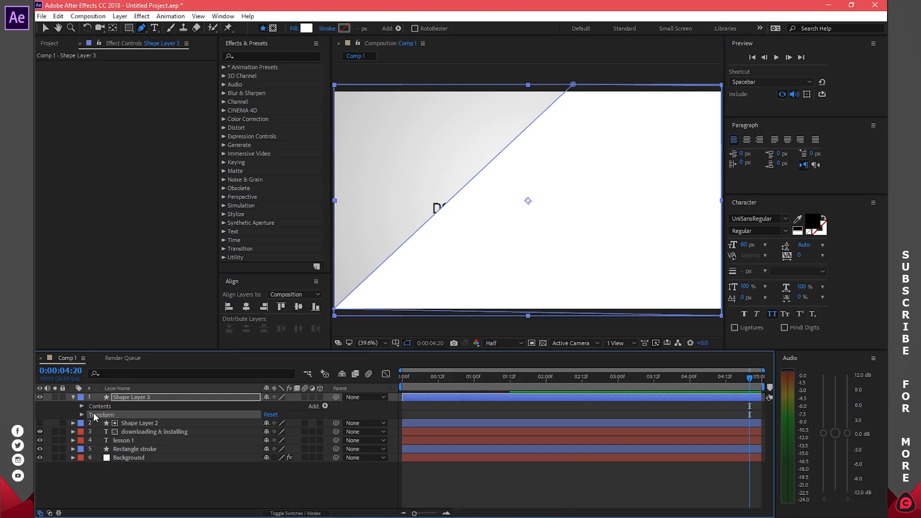
{"action": "key", "text": "t"}
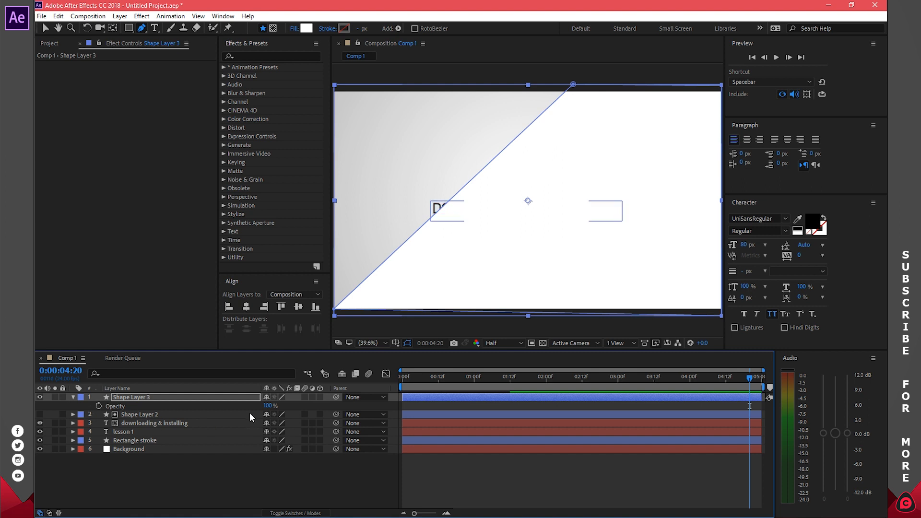
{"action": "left_click_drag", "start_coordinate": [268, 406], "coordinate": [246, 407]}
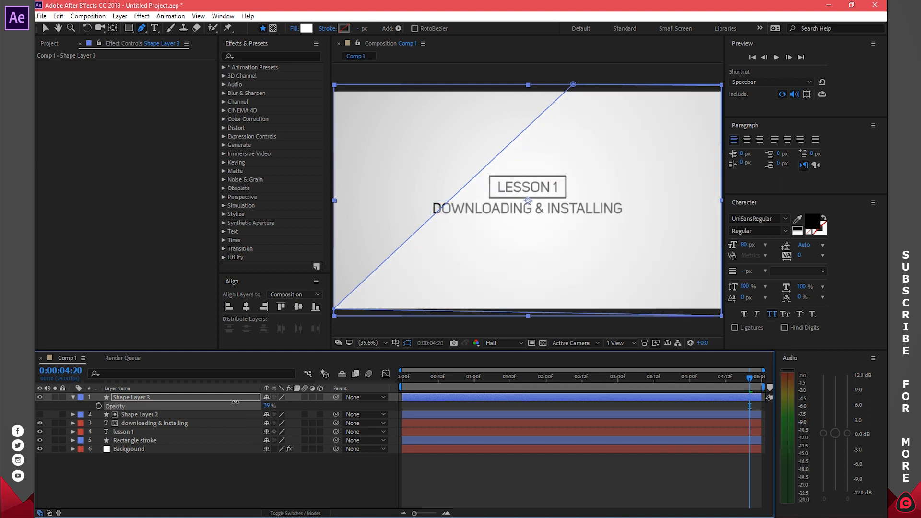
{"action": "left_click", "coordinate": [269, 406]}
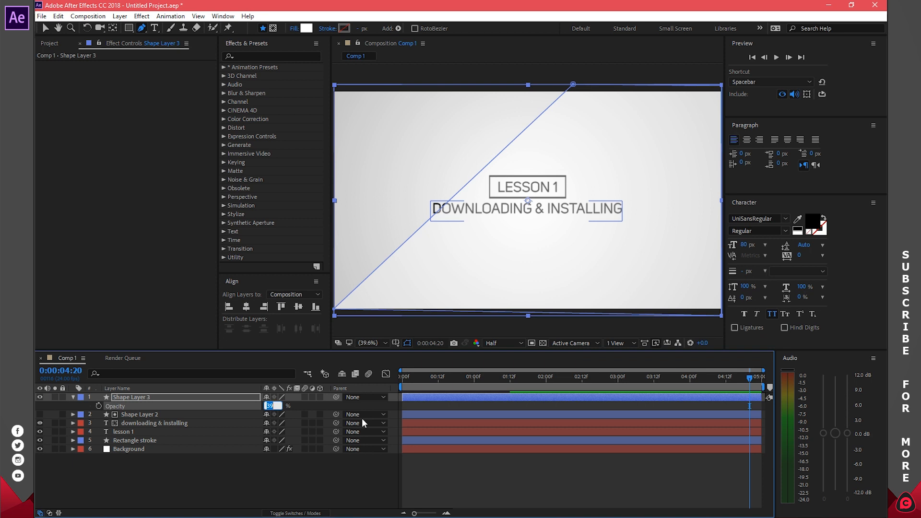
{"action": "type", "text": "25"}
{"action": "key", "text": "Return"}
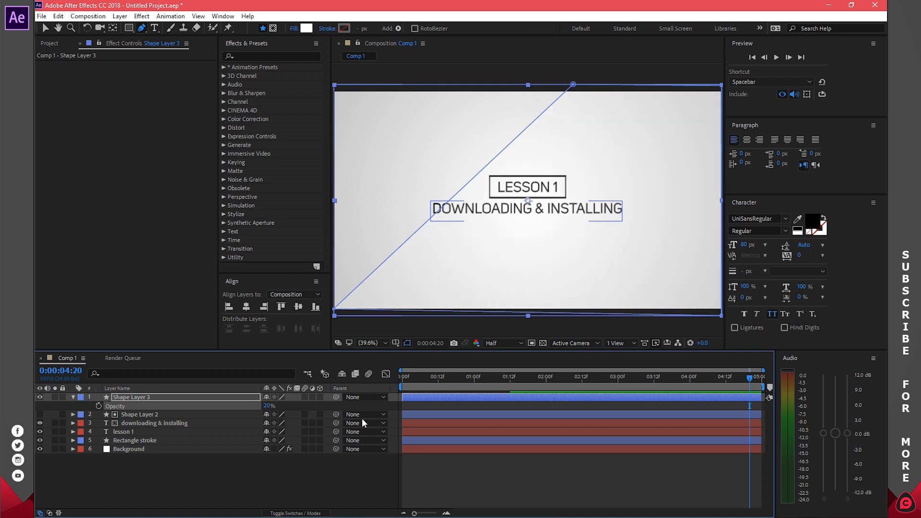
Keyframe Shape Layer 3's Position at 960, 540 at 0:00:03:00 and at 396, 540 at 0:00:00:00
{"action": "left_click_drag", "start_coordinate": [528, 375], "coordinate": [618, 386]}
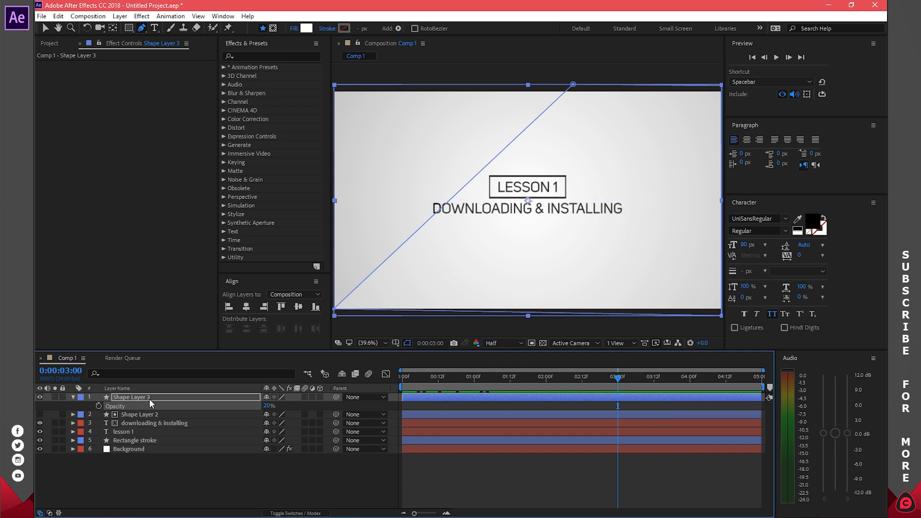
{"action": "key", "text": "p"}
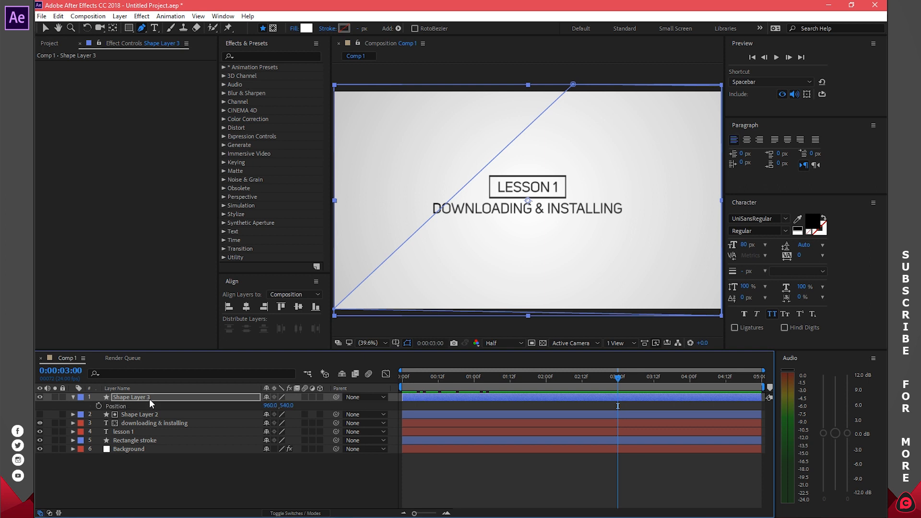
{"action": "left_click", "coordinate": [99, 405]}
{"action": "left_click_drag", "start_coordinate": [617, 379], "coordinate": [393, 376]}
{"action": "left_click_drag", "start_coordinate": [270, 405], "coordinate": [37, 403]}
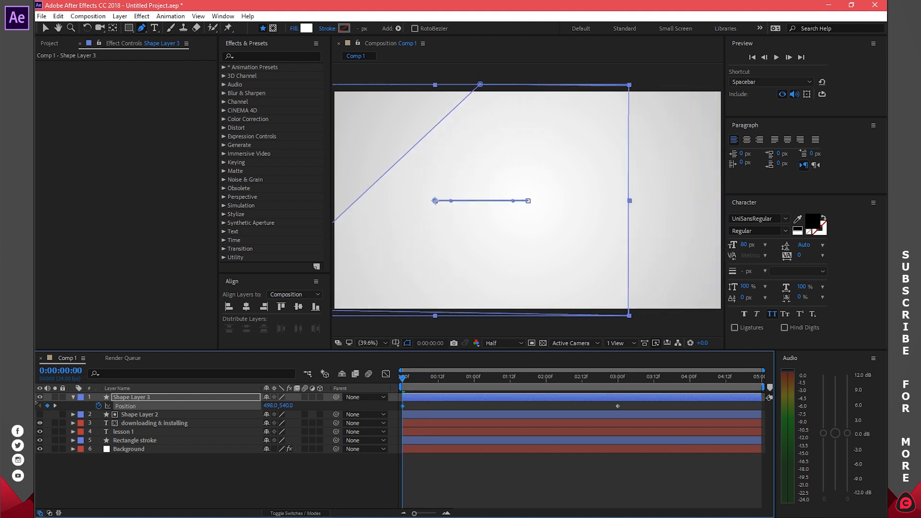
{"action": "left_click_drag", "start_coordinate": [262, 407], "coordinate": [227, 411]}
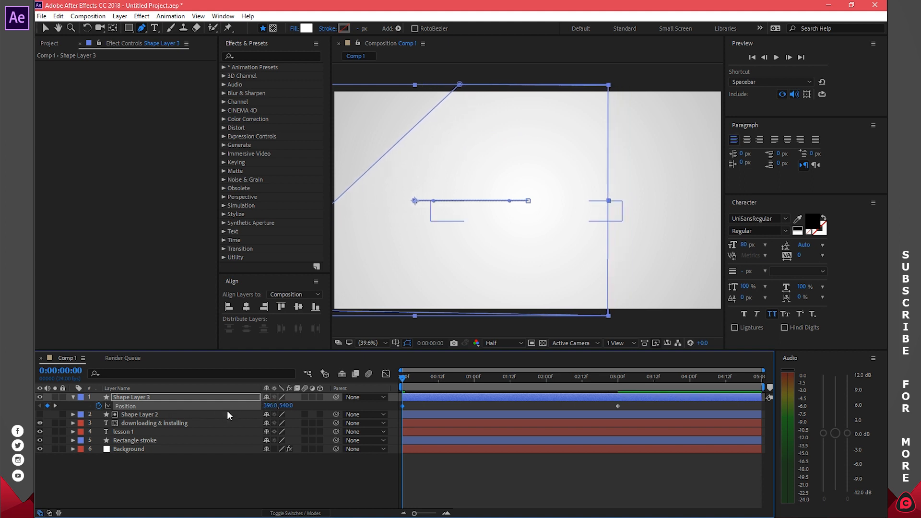
Animate Shape Layer 3's Scale from 161% at 0:00:00:00 to 100% at 0:00:03:00, showing Position alongside it
{"action": "key", "text": "s"}
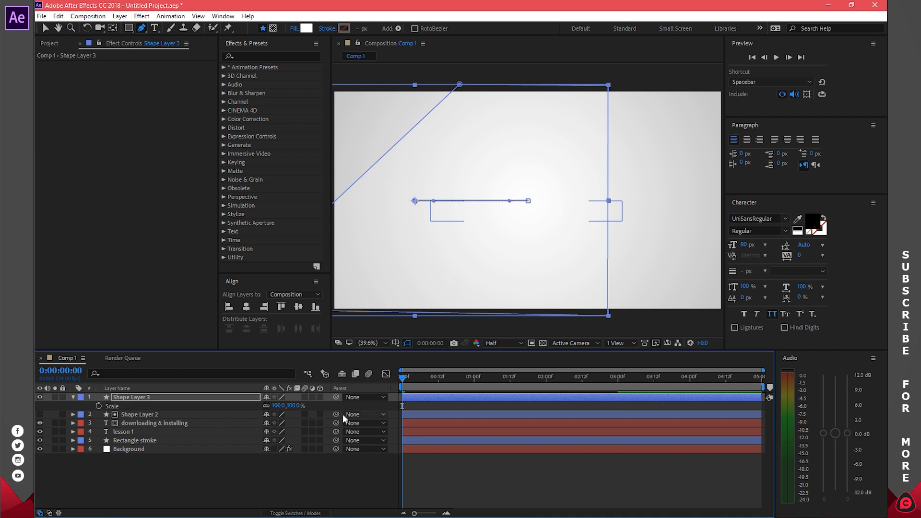
{"action": "left_click_drag", "start_coordinate": [293, 407], "coordinate": [326, 408]}
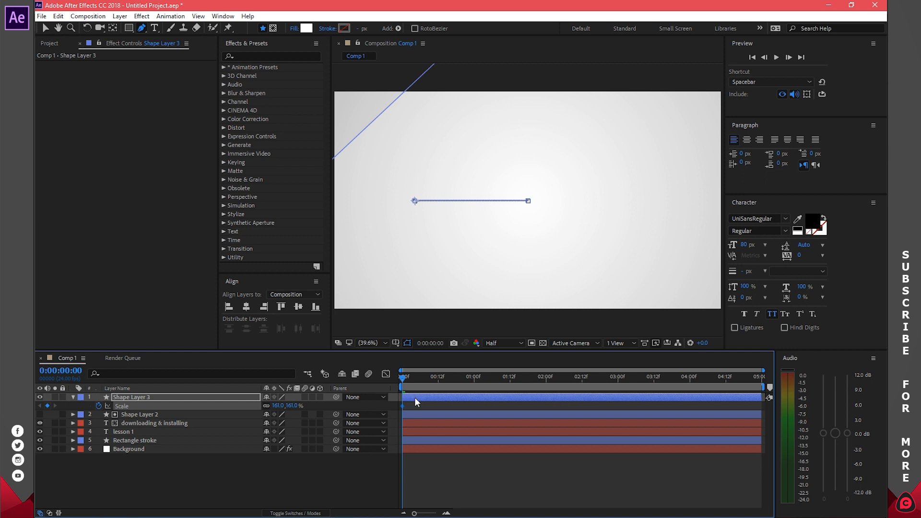
{"action": "key", "text": "shift+p"}
{"action": "left_click_drag", "start_coordinate": [404, 377], "coordinate": [617, 384]}
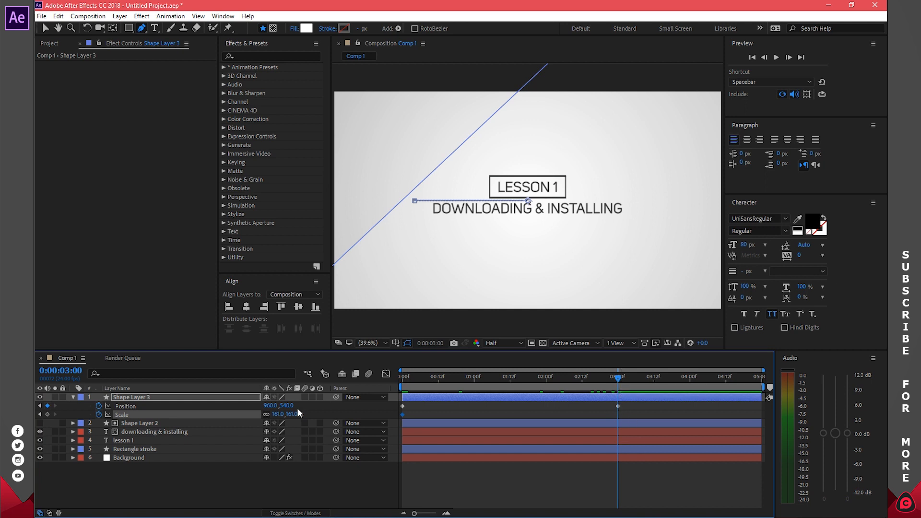
{"action": "left_click", "coordinate": [279, 413]}
{"action": "type", "text": "100"}
{"action": "key", "text": "Return"}
Set Shape Layer 3's Position keyframe at 0:00:03:00 to 1319, 540, deselect the layer and scrub through the diagonal's movement
{"action": "left_click_drag", "start_coordinate": [428, 376], "coordinate": [408, 376]}
{"action": "left_click_drag", "start_coordinate": [445, 380], "coordinate": [618, 385]}
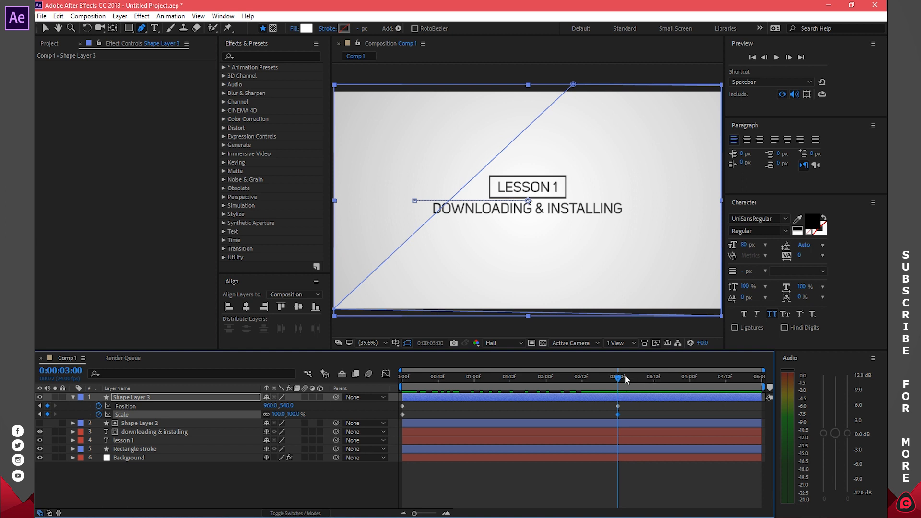
{"action": "left_click_drag", "start_coordinate": [270, 405], "coordinate": [459, 395]}
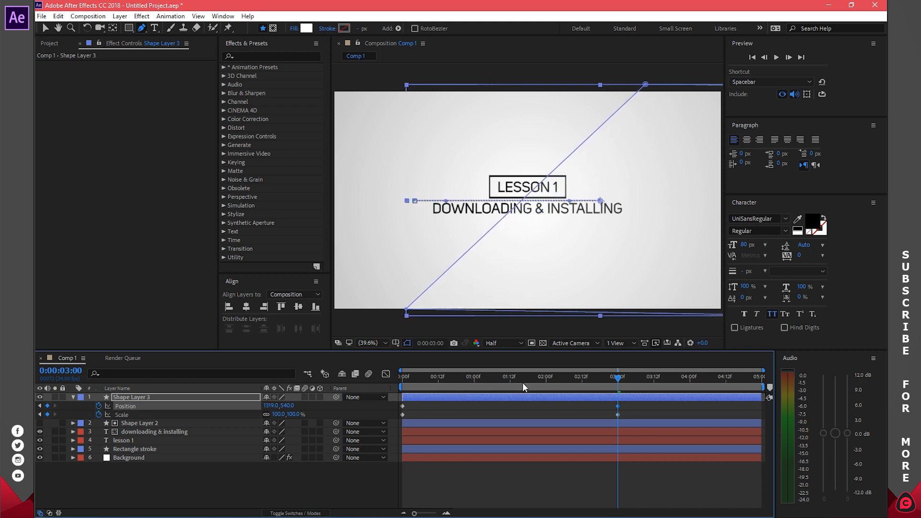
{"action": "left_click_drag", "start_coordinate": [589, 382], "coordinate": [480, 372]}
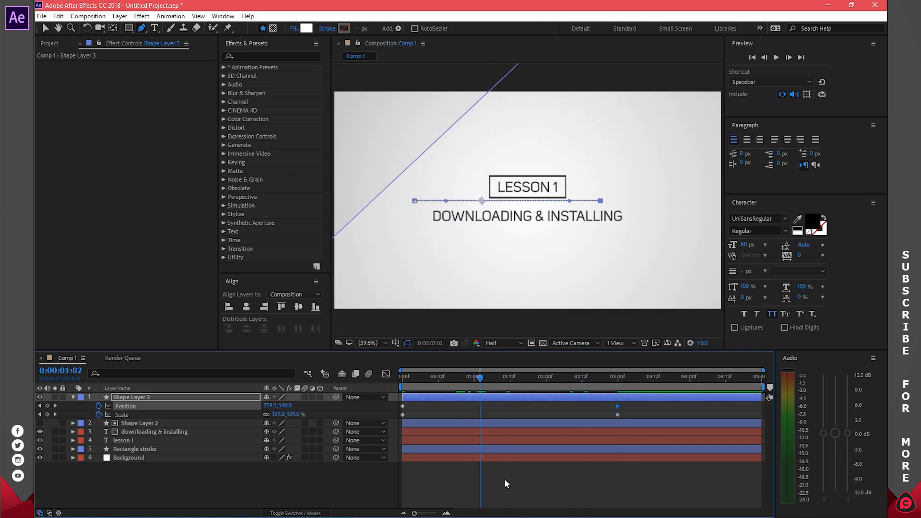
{"action": "left_click", "coordinate": [504, 479]}
{"action": "left_click_drag", "start_coordinate": [476, 376], "coordinate": [560, 373]}
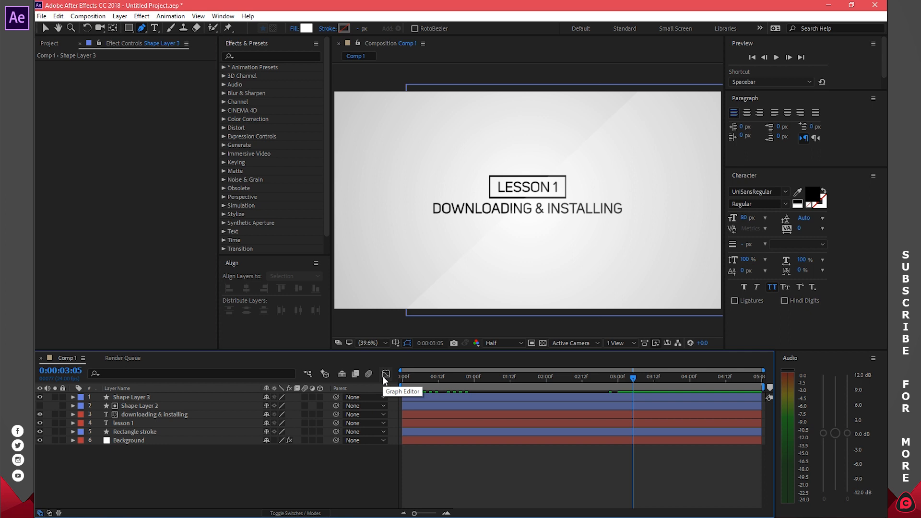
Reveal the Rectangle stroke layer's End keyframes at 0:00:01:00 and inspect their speed graph before returning to the layer bars
{"action": "left_click", "coordinate": [467, 396]}
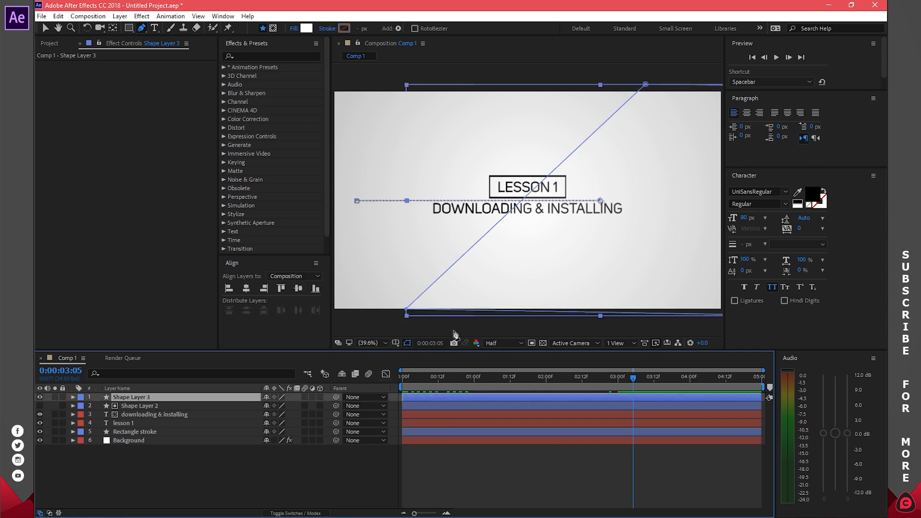
{"action": "left_click_drag", "start_coordinate": [554, 377], "coordinate": [473, 373]}
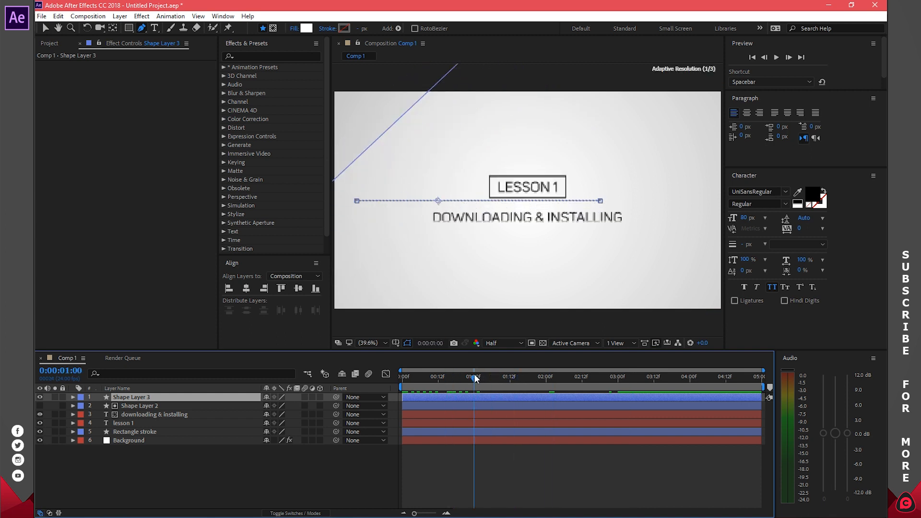
{"action": "left_click", "coordinate": [136, 432]}
{"action": "mouse_move", "coordinate": [476, 379]}
{"action": "left_mouse_down"}
{"action": "mouse_move", "coordinate": [434, 379]}
{"action": "mouse_move", "coordinate": [476, 379]}
{"action": "left_mouse_up"}
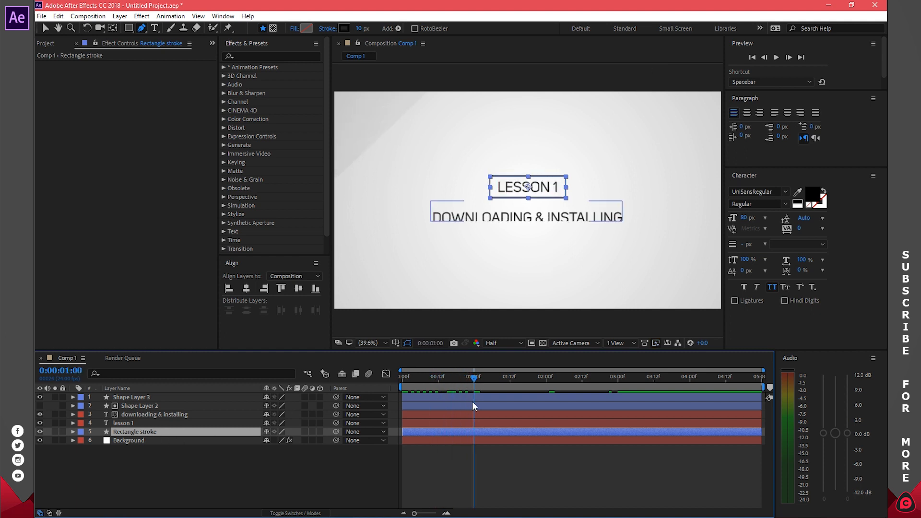
{"action": "key", "text": "u"}
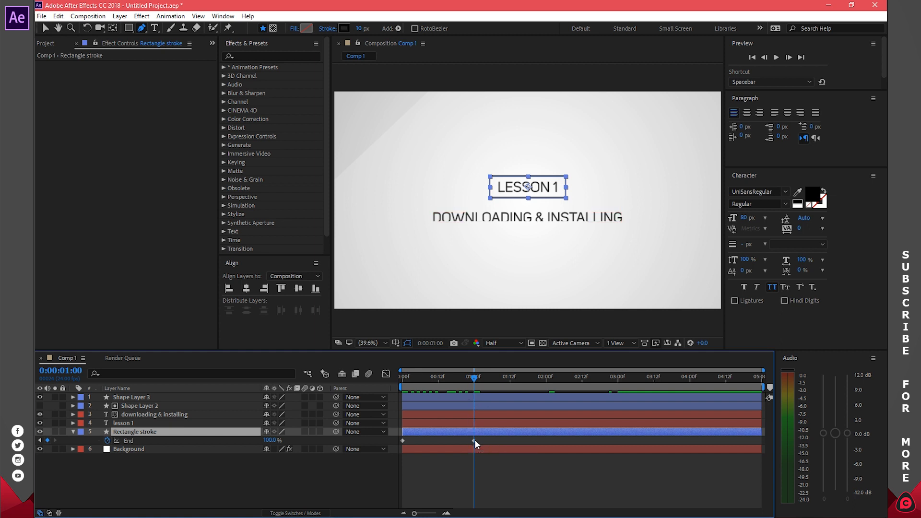
{"action": "left_click", "coordinate": [474, 440]}
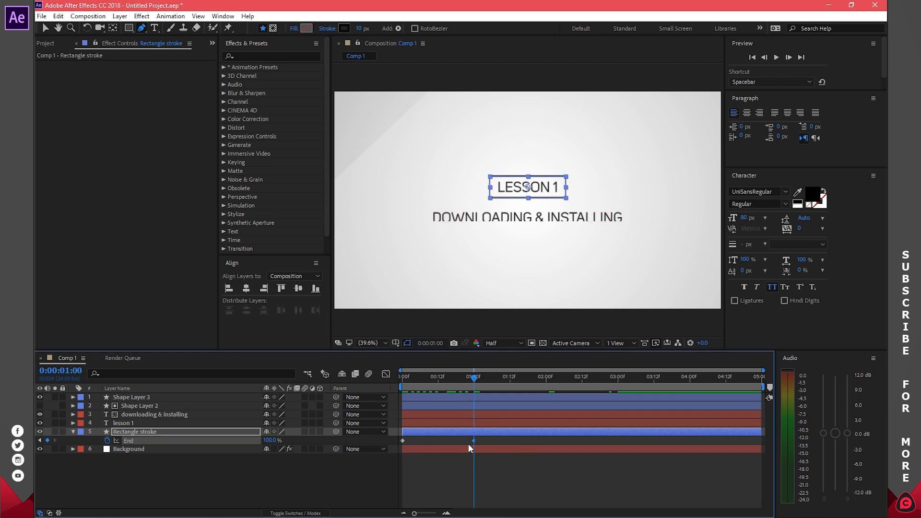
{"action": "left_click", "coordinate": [386, 375]}
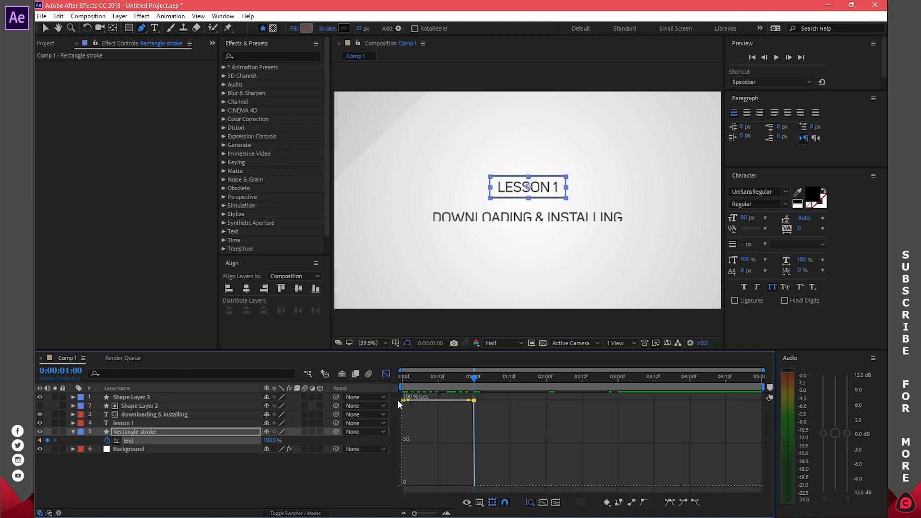
{"action": "mouse_move", "coordinate": [409, 399]}
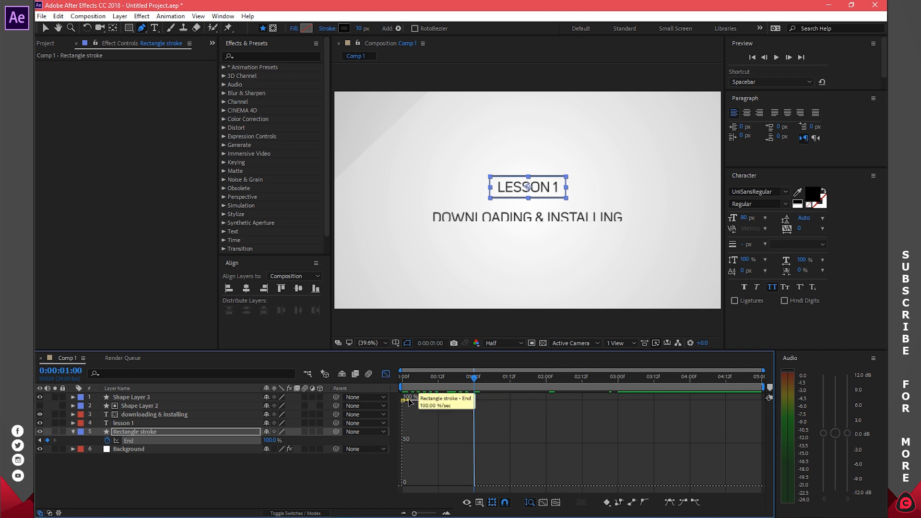
{"action": "left_click", "coordinate": [387, 376]}
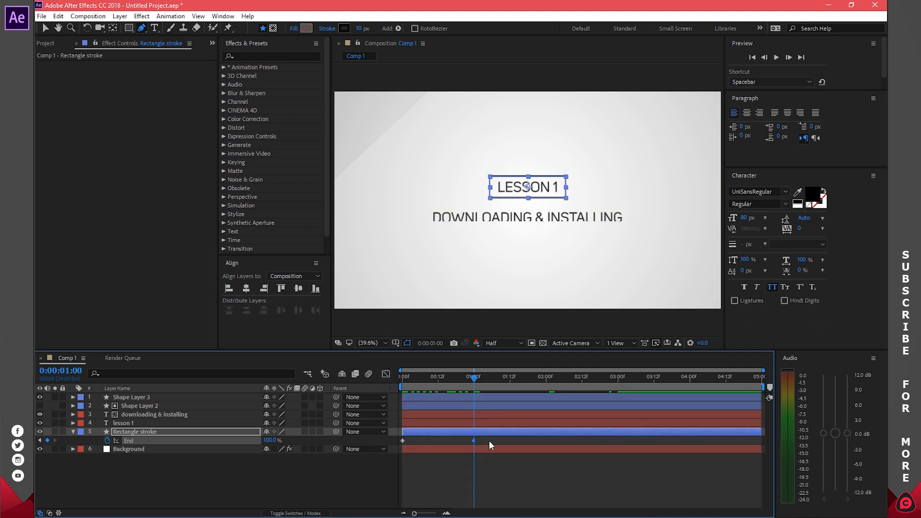
Apply Easy Ease to both End keyframes of the Rectangle stroke layer and preview the stroke drawing on
{"action": "left_click_drag", "start_coordinate": [483, 440], "coordinate": [400, 442]}
{"action": "mouse_move", "coordinate": [403, 440]}
{"action": "right_click", "coordinate": [404, 439]}
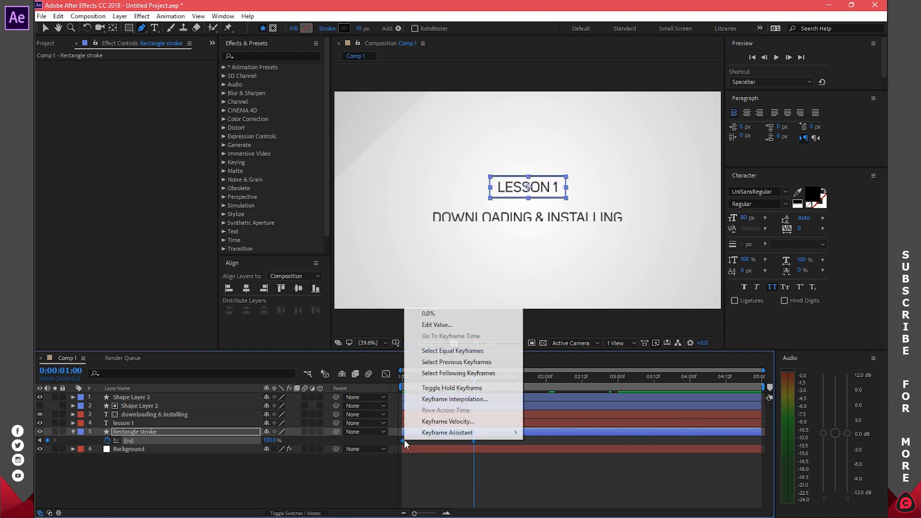
{"action": "mouse_move", "coordinate": [452, 434]}
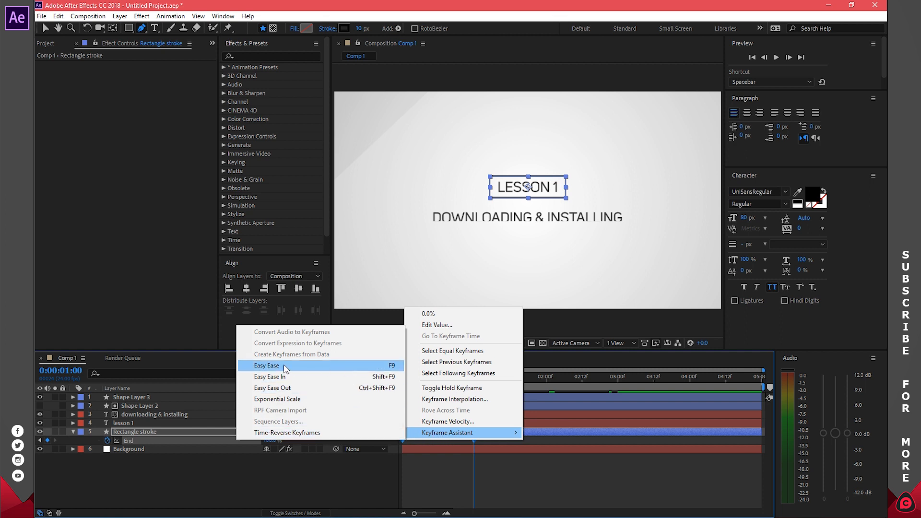
{"action": "left_click", "coordinate": [399, 366]}
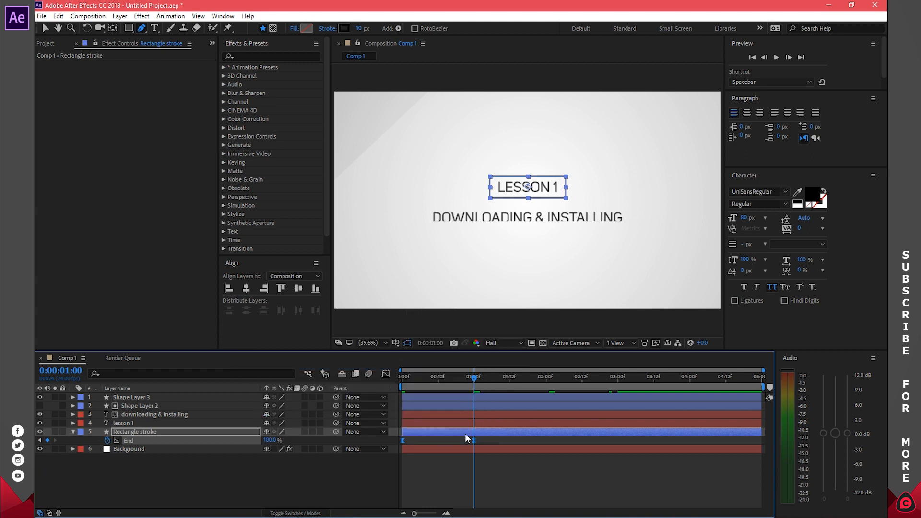
{"action": "left_click", "coordinate": [493, 443]}
{"action": "key", "text": "space"}
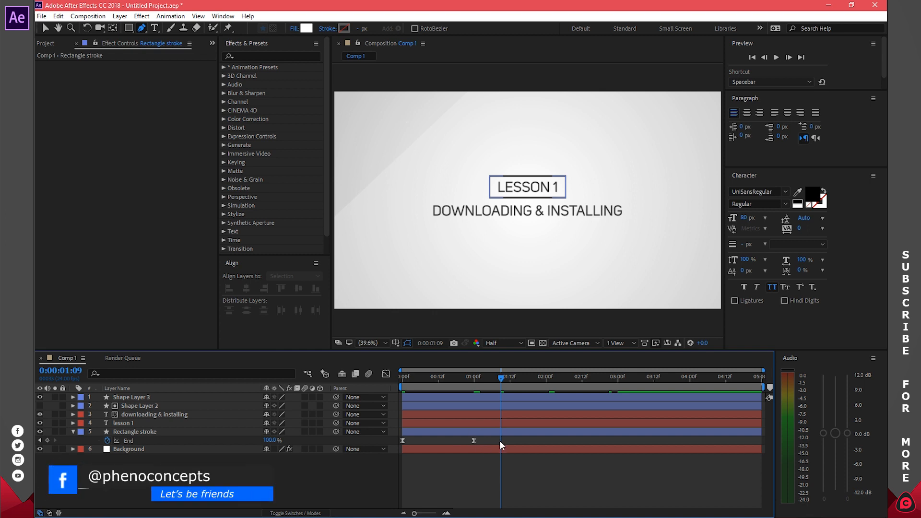
{"action": "left_click", "coordinate": [473, 375]}
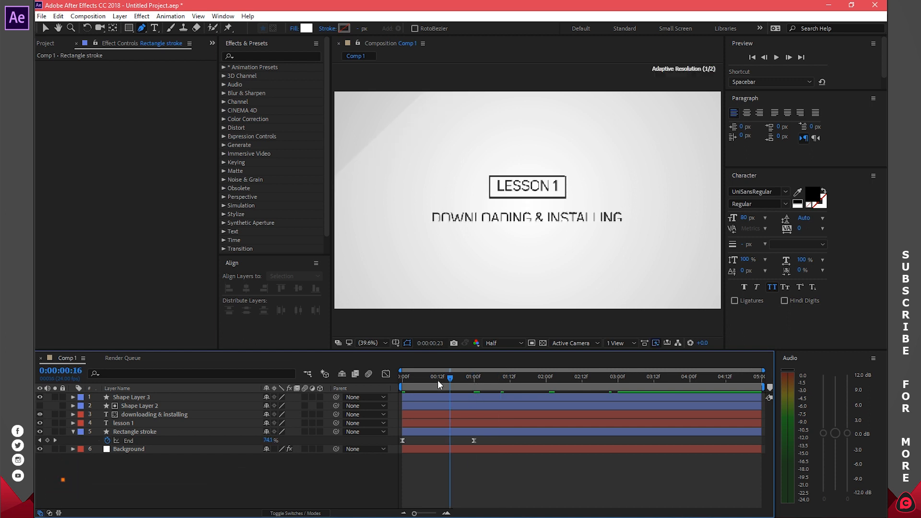
{"action": "left_click", "coordinate": [432, 384]}
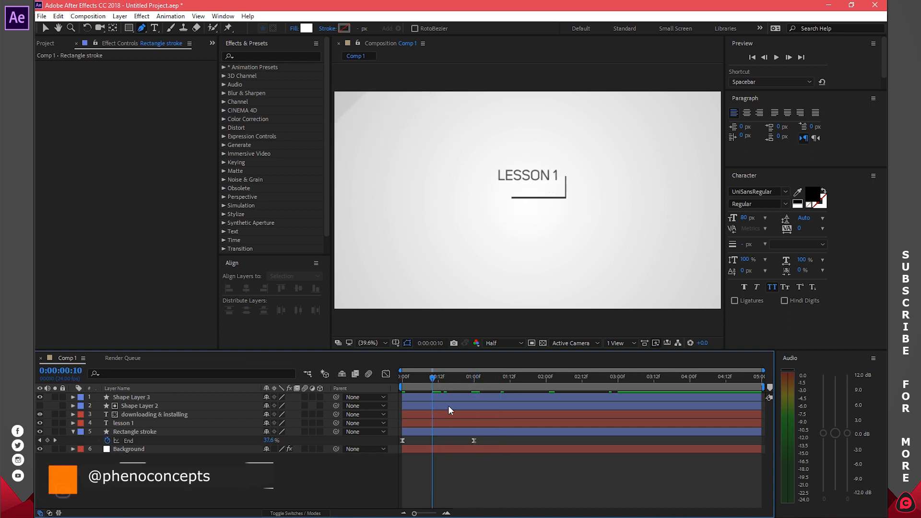
Open the Graph Editor for the Rectangle stroke's End property with the Selection tool active, and compare its value graph with its speed graph
{"action": "left_click", "coordinate": [473, 440]}
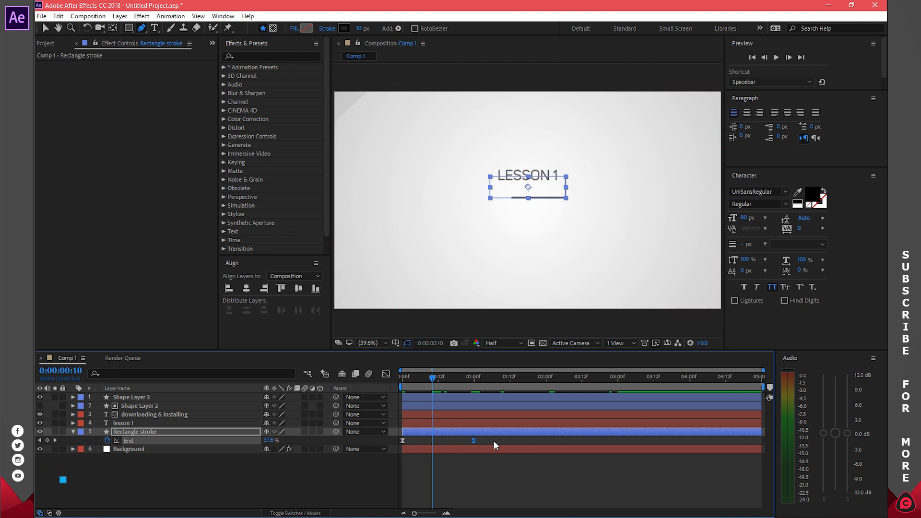
{"action": "left_click", "coordinate": [386, 374]}
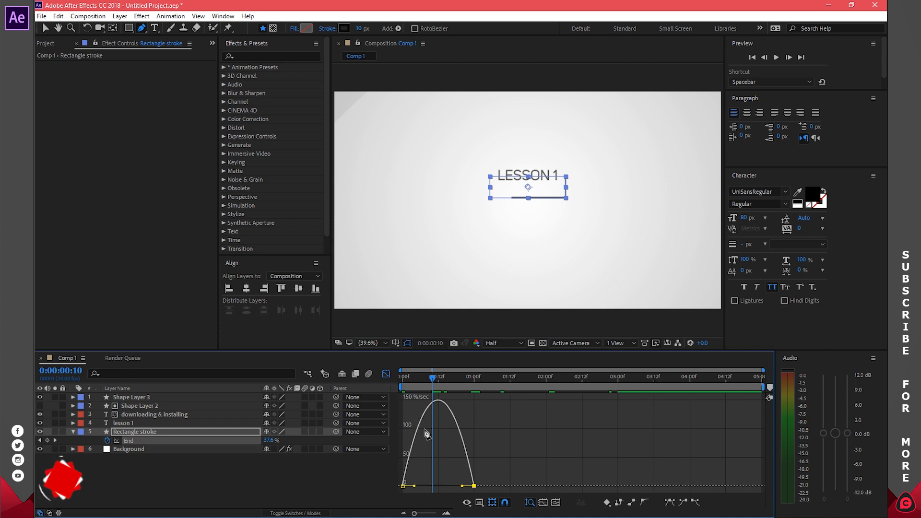
{"action": "left_click", "coordinate": [45, 28]}
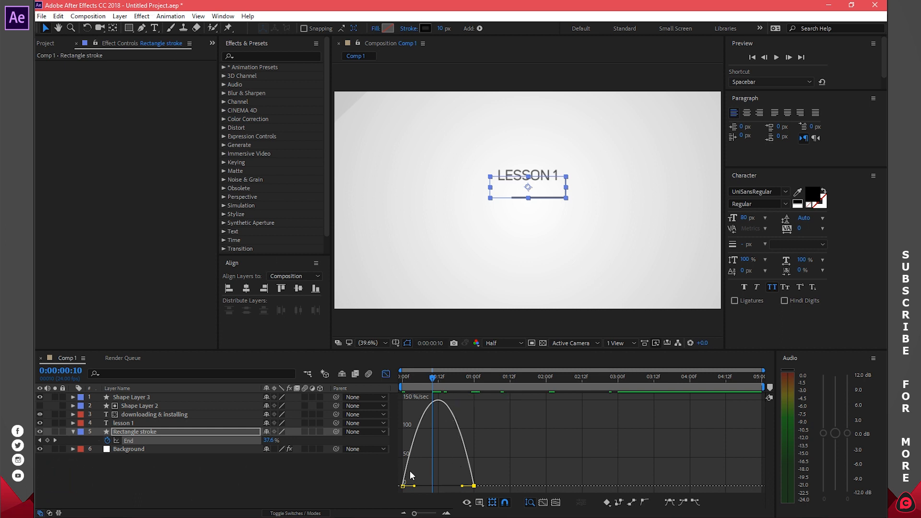
{"action": "right_click", "coordinate": [475, 456]}
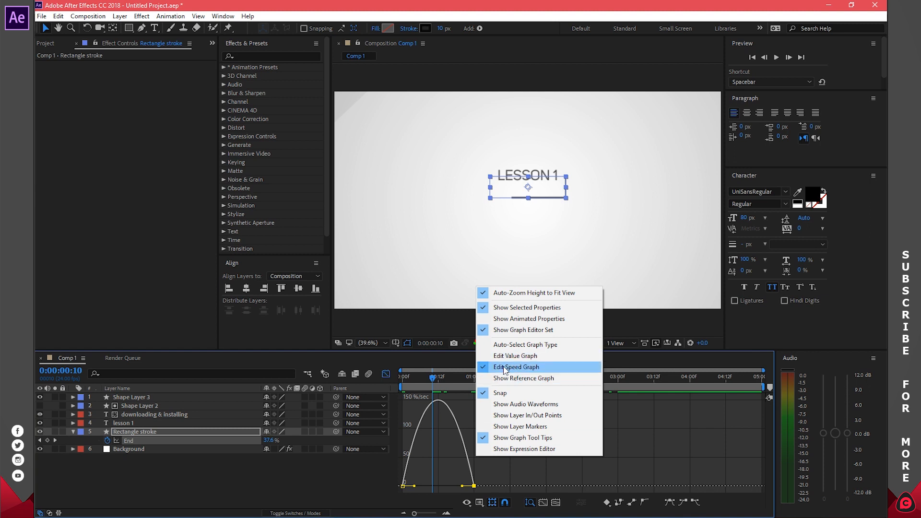
{"action": "left_click", "coordinate": [520, 356]}
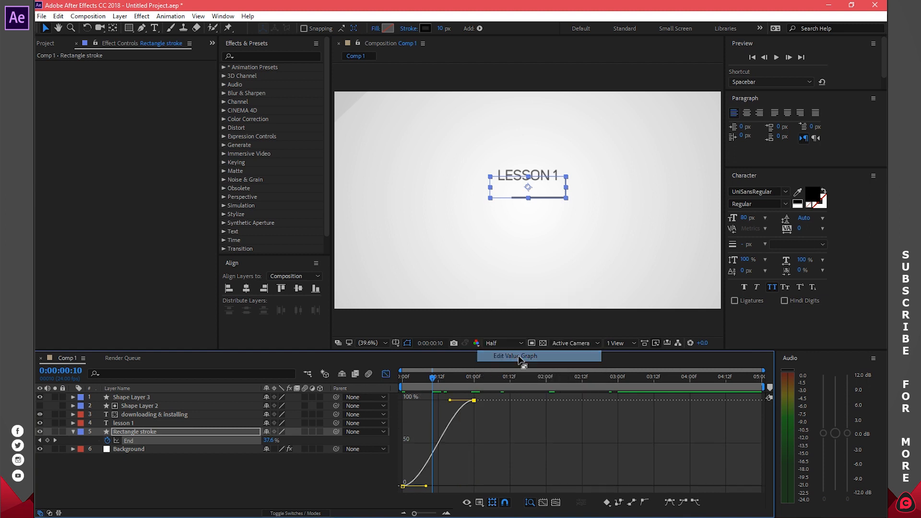
{"action": "right_click", "coordinate": [475, 431]}
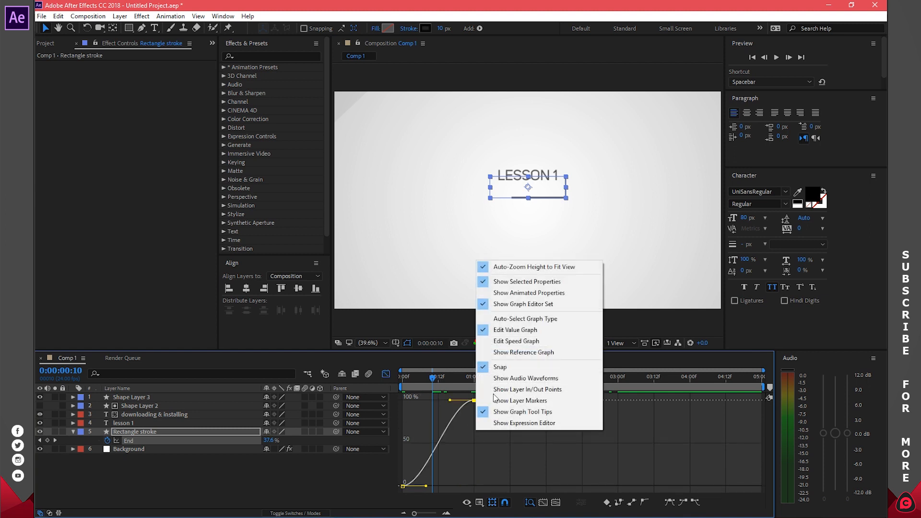
{"action": "left_click", "coordinate": [516, 341]}
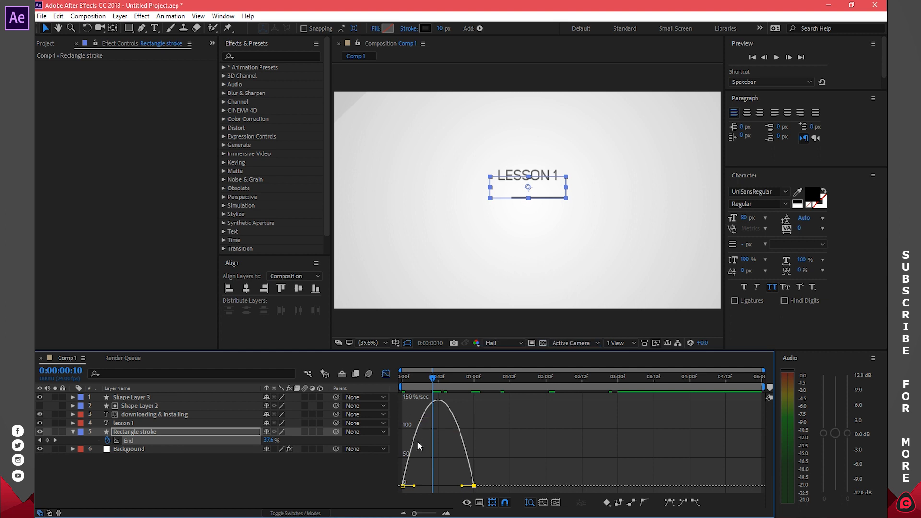
Lengthen the incoming ease of the stroke's final End keyframe so the speed graph peaks early, and play the animation from the start
{"action": "left_click_drag", "start_coordinate": [432, 380], "coordinate": [400, 385]}
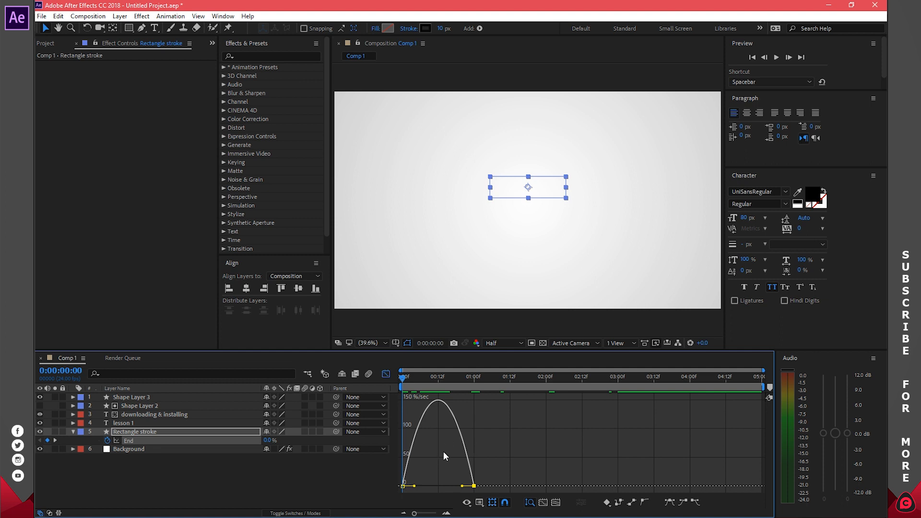
{"action": "left_click_drag", "start_coordinate": [463, 486], "coordinate": [431, 485]}
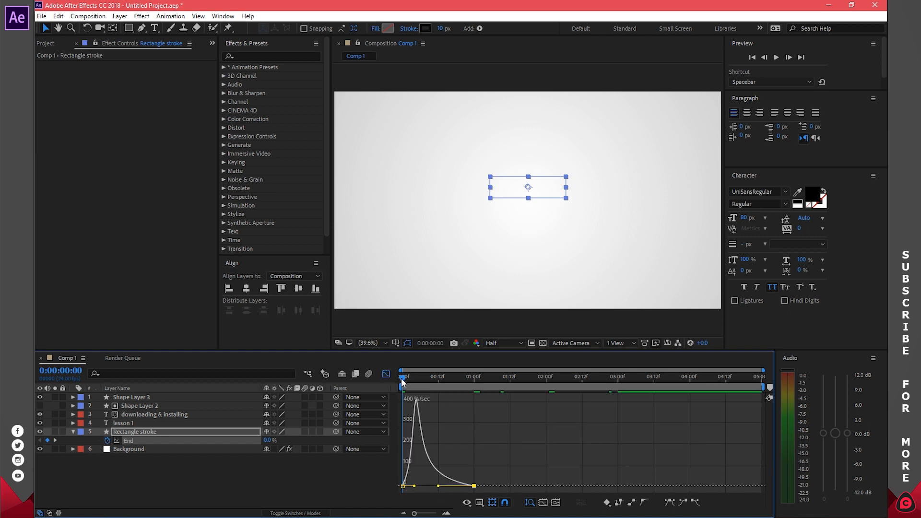
{"action": "mouse_move", "coordinate": [400, 379]}
{"action": "left_mouse_down"}
{"action": "mouse_move", "coordinate": [481, 398]}
{"action": "mouse_move", "coordinate": [388, 404]}
{"action": "left_mouse_up"}
{"action": "key", "text": "space"}
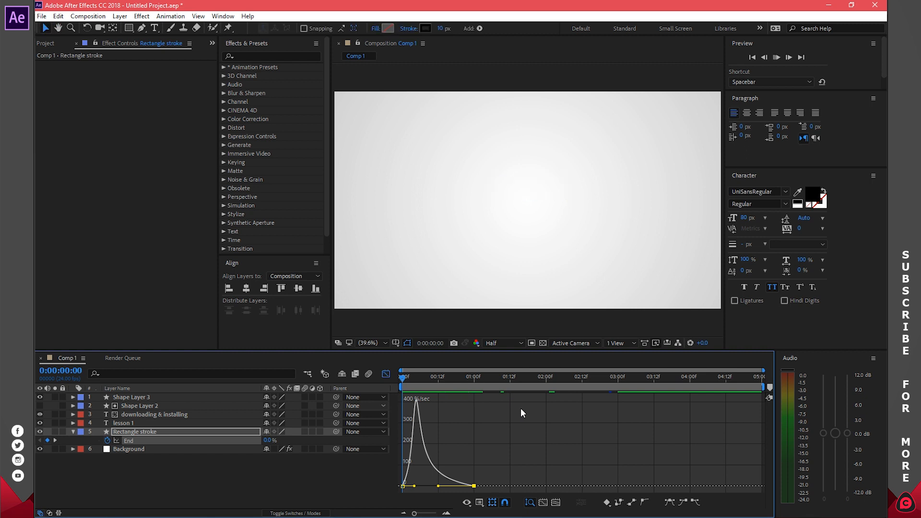
Play the stroke animation from the start at 100% magnification, and return the timeline to layer bars with the Rectangle stroke layer collapsed
{"action": "key", "text": "space"}
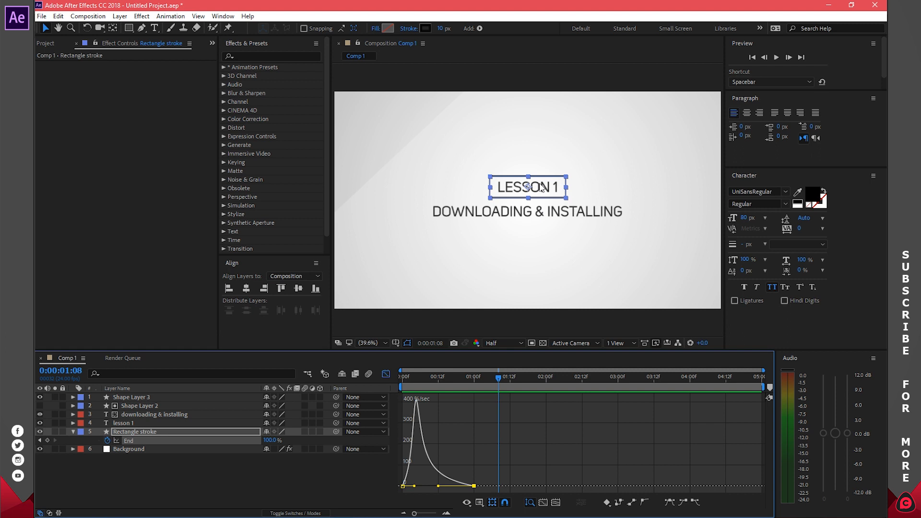
{"action": "key", "text": "slash"}
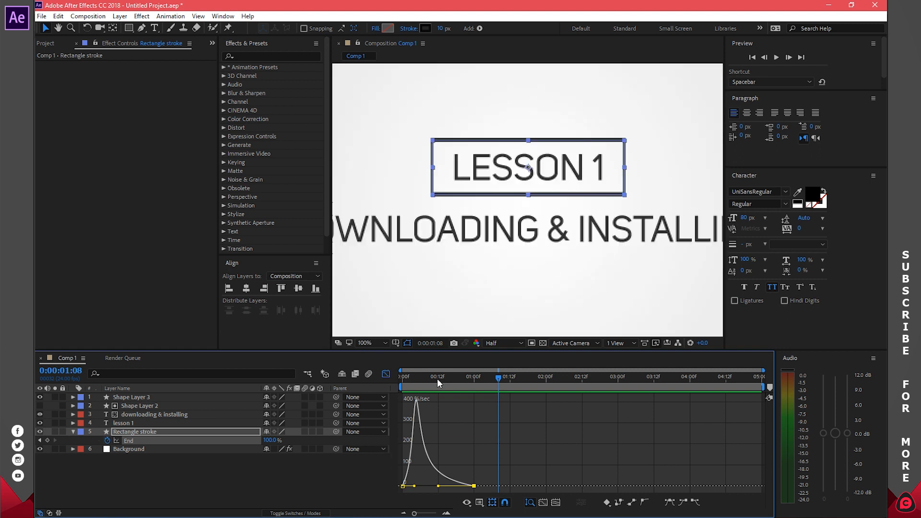
{"action": "left_click_drag", "start_coordinate": [434, 376], "coordinate": [391, 375]}
{"action": "key", "text": "space"}
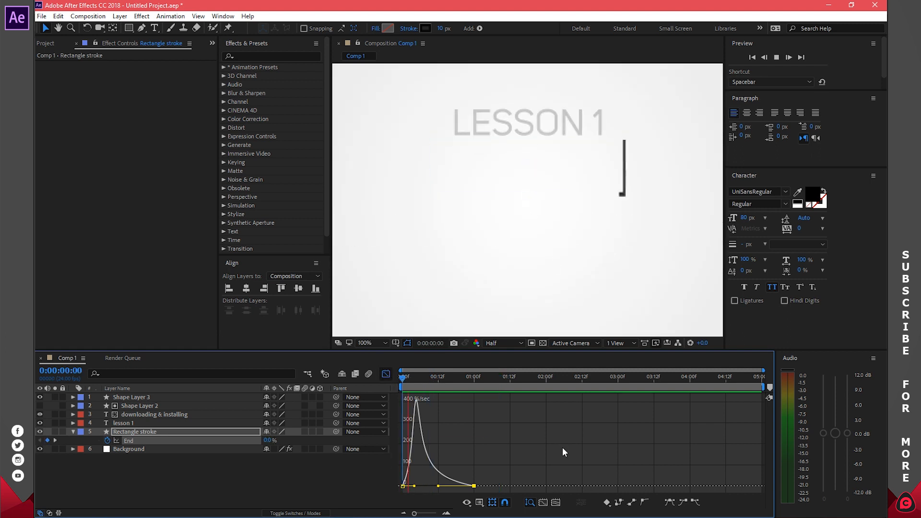
{"action": "key", "text": "space"}
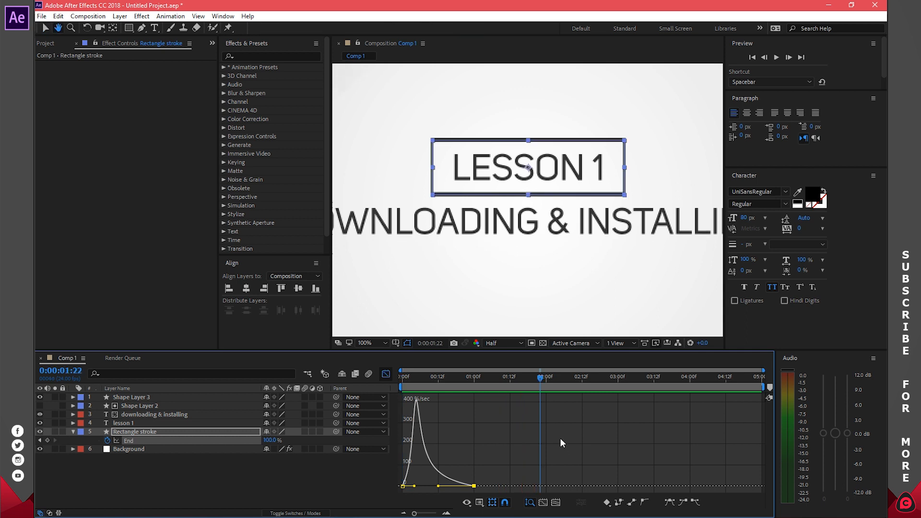
{"action": "left_click", "coordinate": [73, 432]}
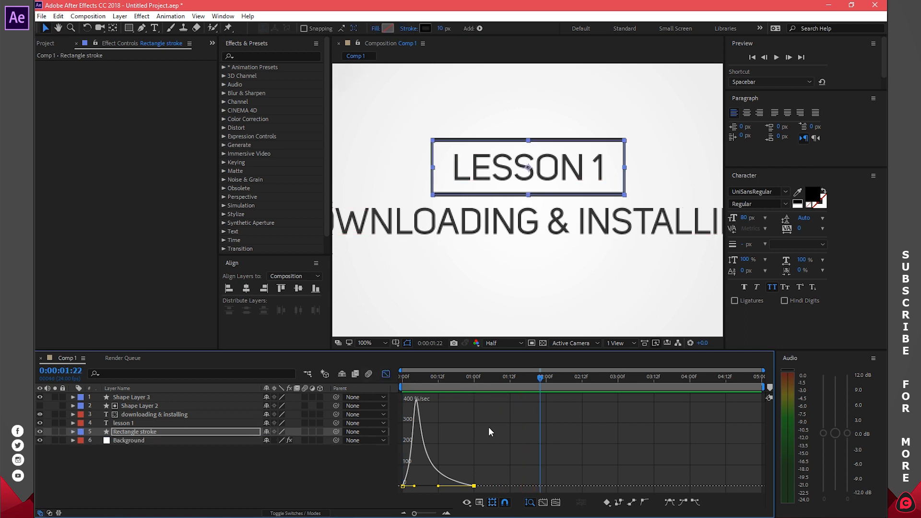
{"action": "left_click", "coordinate": [385, 374]}
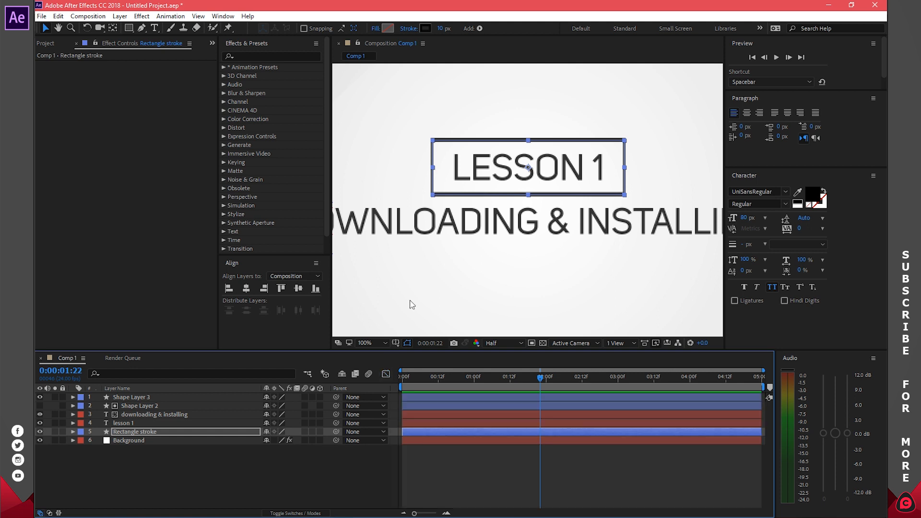
Enable motion blur for the composition and for the Shape Layer 3, downloading & installing, Rectangle stroke and lesson 1 layers
{"action": "left_click", "coordinate": [299, 513]}
{"action": "left_click", "coordinate": [299, 513]}
{"action": "left_click", "coordinate": [368, 373]}
{"action": "left_click", "coordinate": [303, 397]}
{"action": "left_click", "coordinate": [303, 414]}
{"action": "left_click", "coordinate": [303, 431]}
{"action": "left_click", "coordinate": [304, 423]}
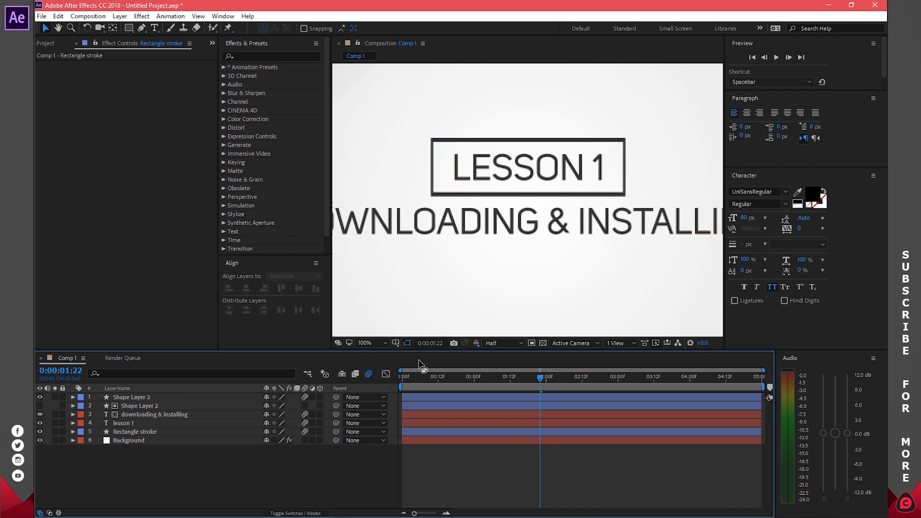
Fit the whole composition in the viewer and scrub through the first seconds to check the motion blur
{"action": "left_click", "coordinate": [382, 342]}
{"action": "left_click", "coordinate": [397, 172]}
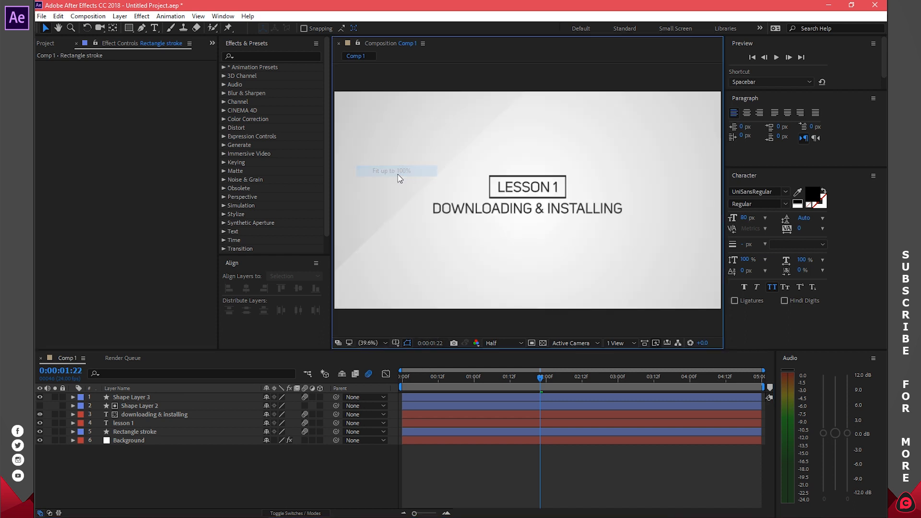
{"action": "mouse_move", "coordinate": [478, 376]}
{"action": "left_mouse_down"}
{"action": "mouse_move", "coordinate": [392, 375]}
{"action": "mouse_move", "coordinate": [493, 379]}
{"action": "left_mouse_up"}
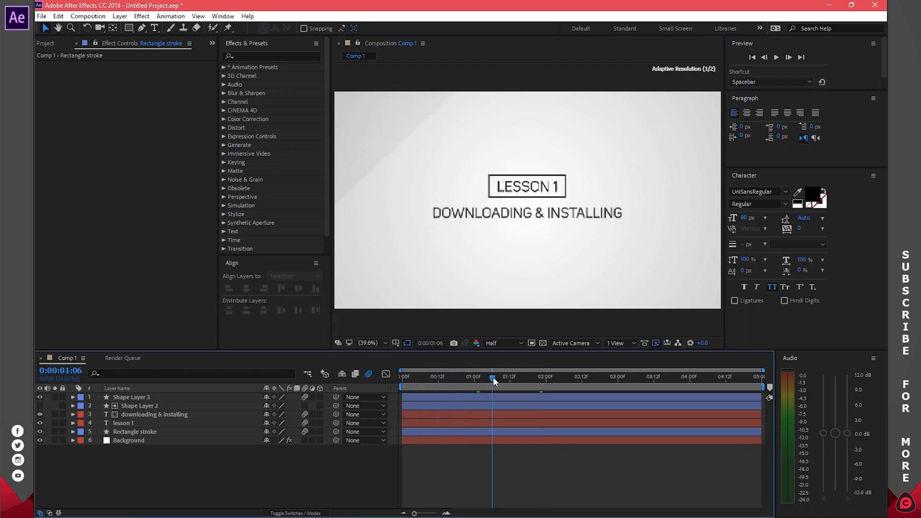
Try switching motion blur on the lesson 1, Rectangle stroke and Background layers while scrubbing through the title animation
{"action": "left_click", "coordinate": [305, 424]}
{"action": "left_click", "coordinate": [305, 431]}
{"action": "mouse_move", "coordinate": [441, 379]}
{"action": "left_mouse_down"}
{"action": "mouse_move", "coordinate": [390, 378]}
{"action": "mouse_move", "coordinate": [423, 378]}
{"action": "left_mouse_up"}
{"action": "left_click_drag", "start_coordinate": [448, 376], "coordinate": [519, 376]}
{"action": "left_click_drag", "start_coordinate": [305, 440], "coordinate": [306, 433]}
{"action": "left_click", "coordinate": [305, 439]}
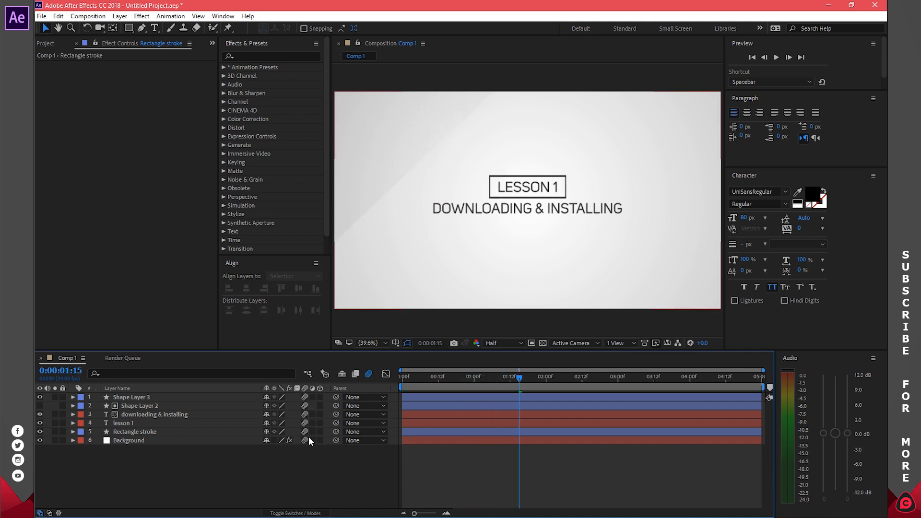
{"action": "left_click_drag", "start_coordinate": [402, 381], "coordinate": [488, 379]}
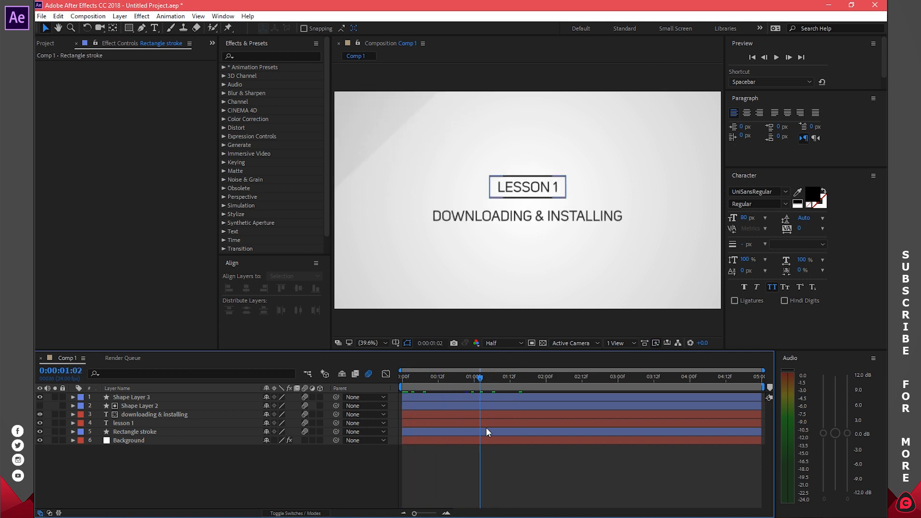
Reveal all keyframes of the lesson 1, downloading & installing and Shape Layer 3 layers and apply Easy Ease to them
{"action": "left_click", "coordinate": [443, 421]}
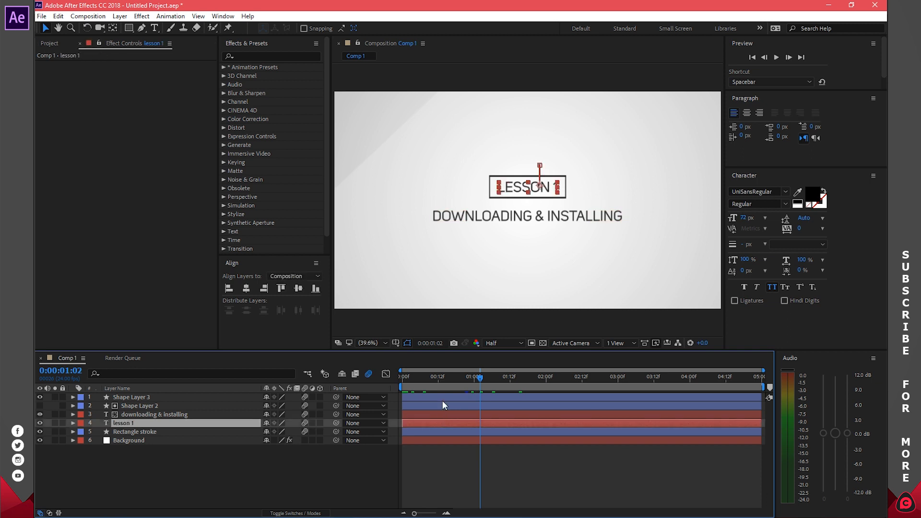
{"action": "left_click", "coordinate": [440, 398], "text": "shift"}
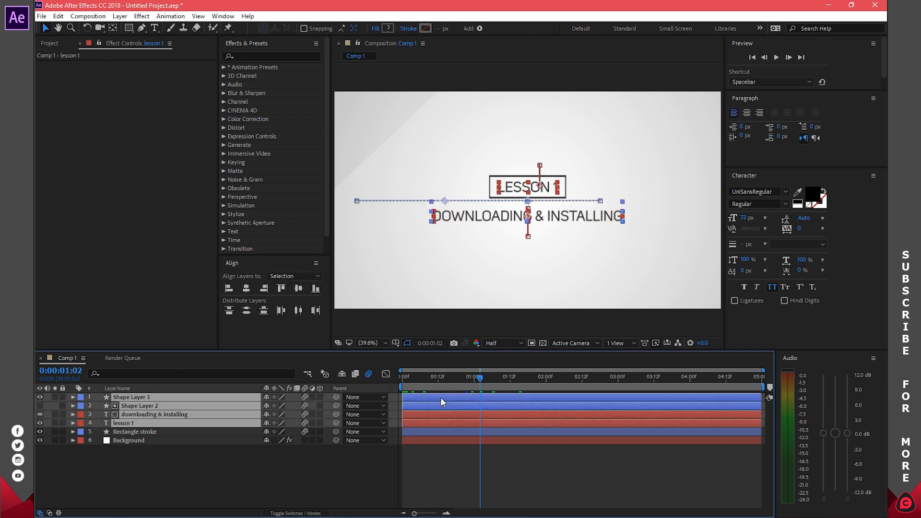
{"action": "key", "text": "u"}
{"action": "left_click_drag", "start_coordinate": [631, 404], "coordinate": [400, 468]}
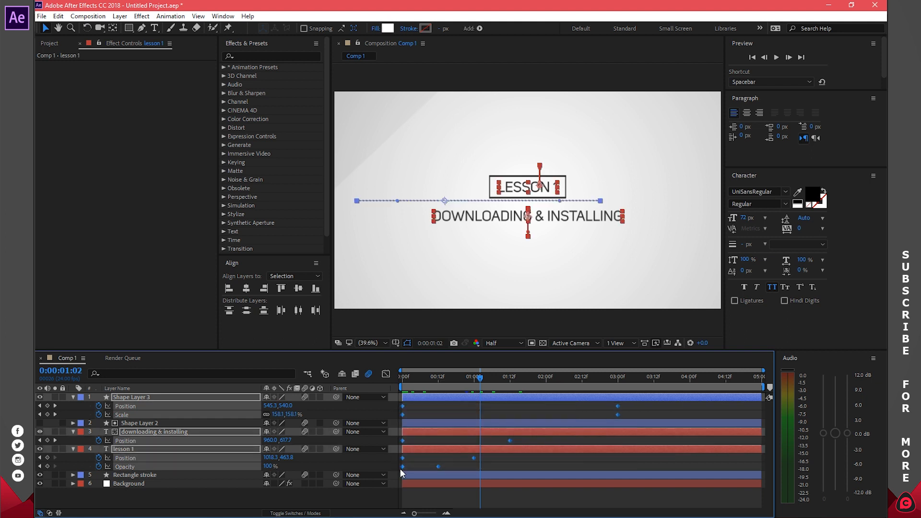
{"action": "key", "text": "F9"}
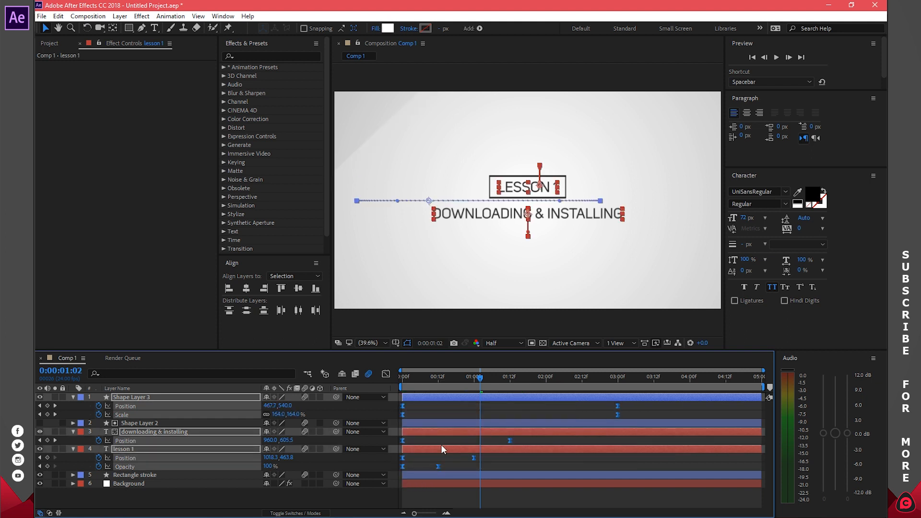
Lengthen the incoming ease of the lesson 1 layer's final Opacity keyframe in the speed graph so the fade peaks early
{"action": "left_click", "coordinate": [386, 374]}
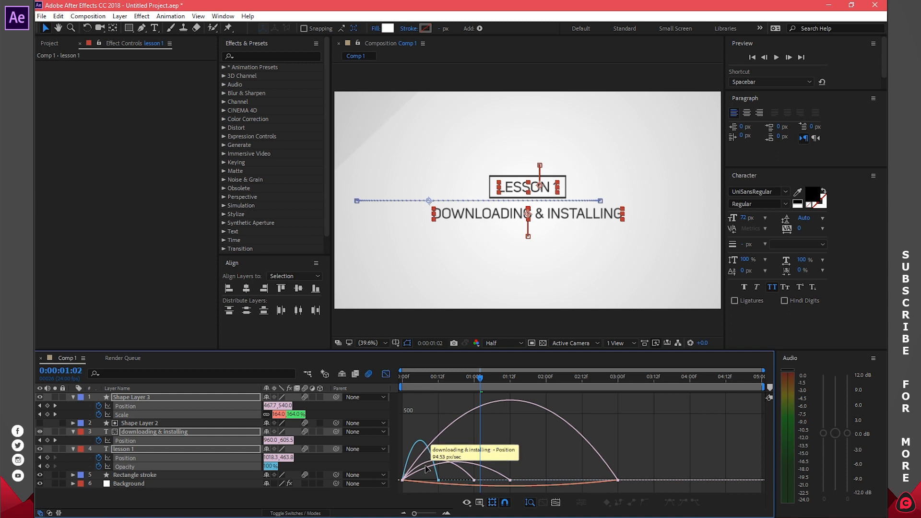
{"action": "left_click", "coordinate": [387, 374]}
{"action": "left_click", "coordinate": [461, 466]}
{"action": "left_click", "coordinate": [438, 466]}
{"action": "left_click", "coordinate": [384, 375]}
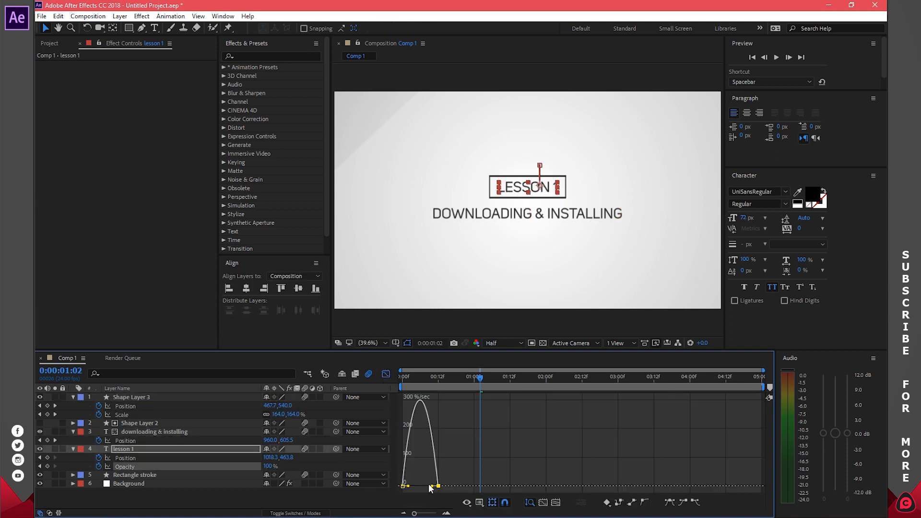
{"action": "left_click_drag", "start_coordinate": [430, 488], "coordinate": [412, 470]}
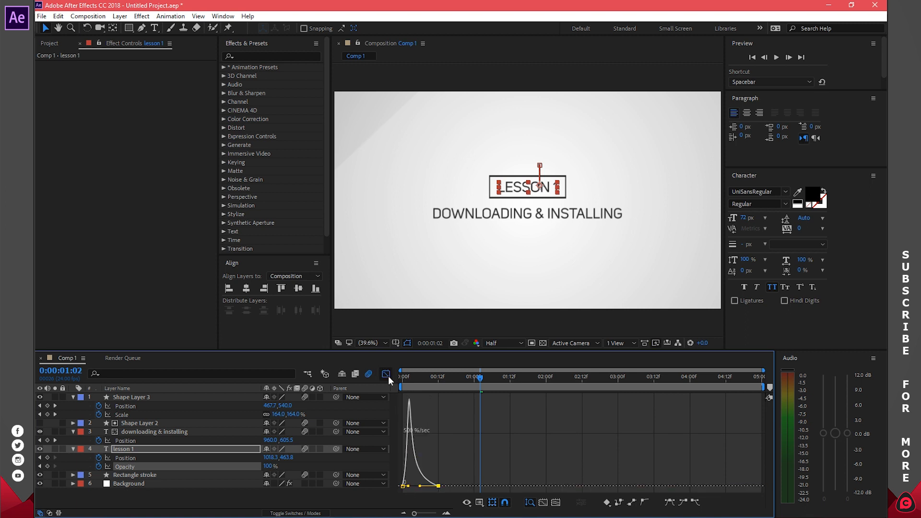
{"action": "left_click", "coordinate": [386, 374]}
Lengthen the incoming ease of the lesson 1 layer's final Position keyframe in the speed graph
{"action": "left_click", "coordinate": [473, 457]}
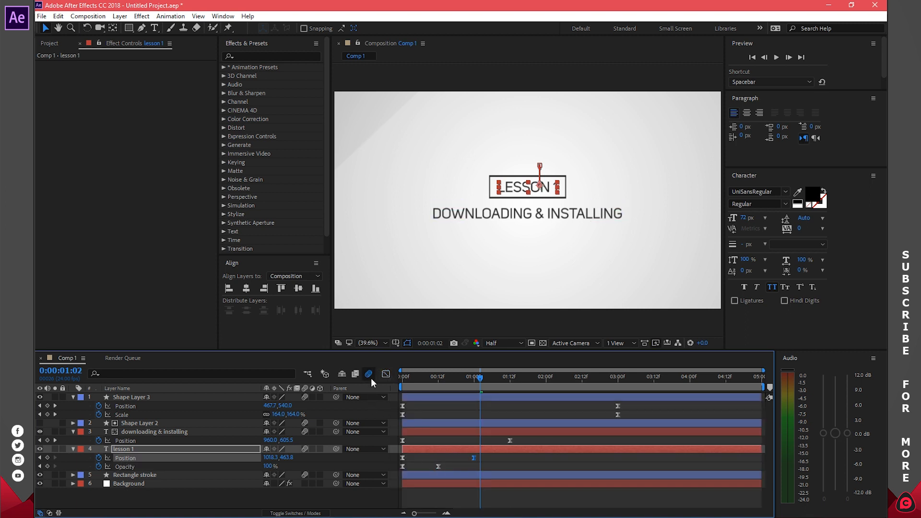
{"action": "left_click", "coordinate": [385, 374]}
{"action": "left_click_drag", "start_coordinate": [463, 489], "coordinate": [412, 486]}
{"action": "left_click", "coordinate": [386, 374]}
Lengthen the incoming ease of the final keyframes of downloading & installing and Shape Layer 3 together, and scrub through the result
{"action": "left_click", "coordinate": [522, 439]}
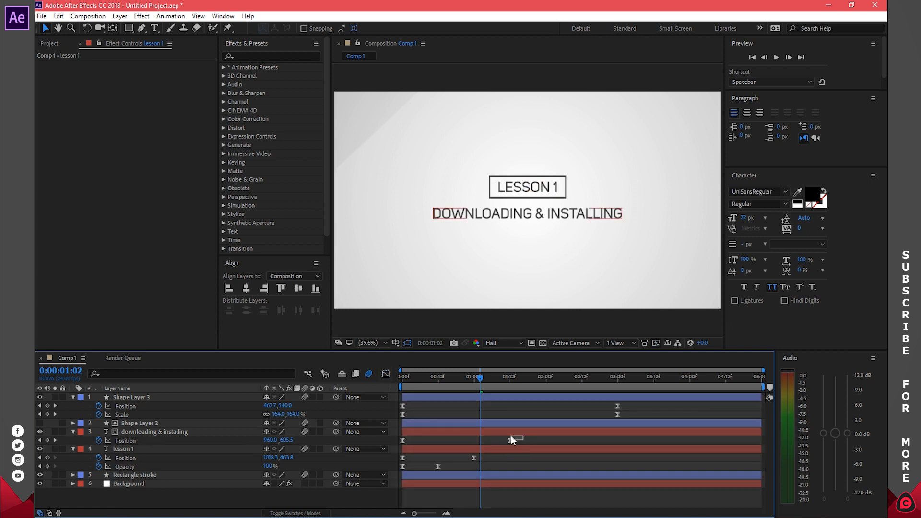
{"action": "left_click", "coordinate": [509, 440]}
{"action": "left_click", "coordinate": [630, 434]}
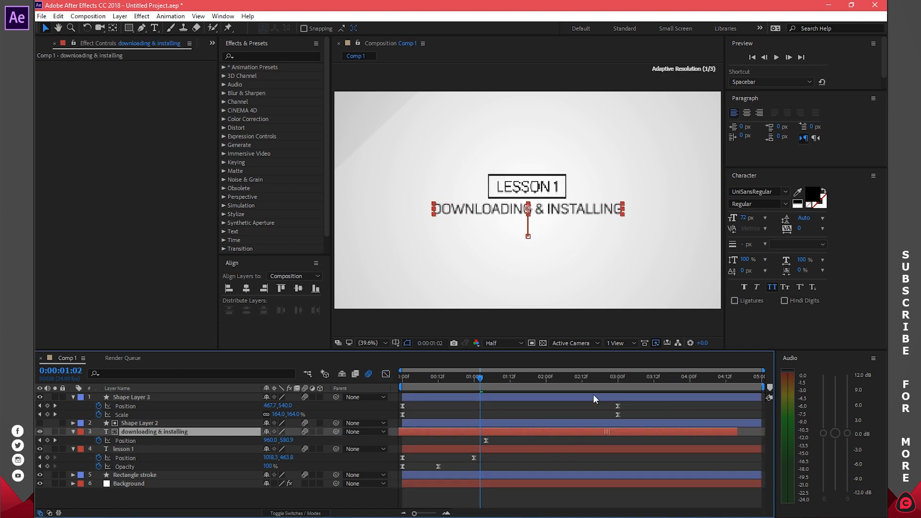
{"action": "left_click_drag", "start_coordinate": [630, 442], "coordinate": [493, 399]}
{"action": "left_click", "coordinate": [386, 373]}
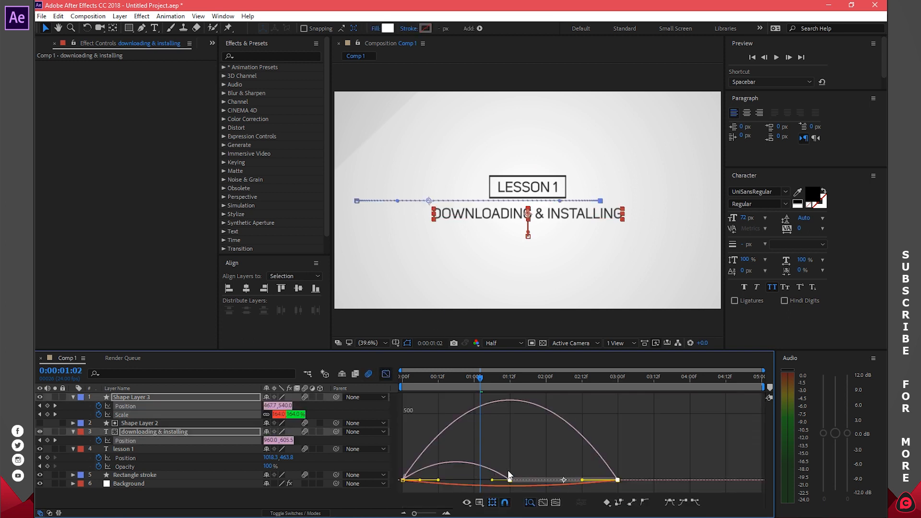
{"action": "left_click_drag", "start_coordinate": [492, 480], "coordinate": [413, 480]}
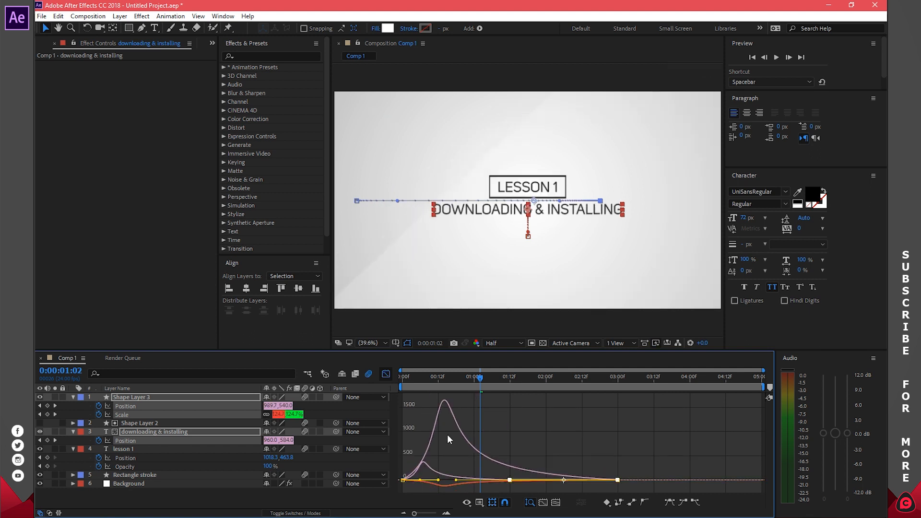
{"action": "left_click", "coordinate": [386, 374]}
{"action": "left_click", "coordinate": [553, 464]}
{"action": "left_click_drag", "start_coordinate": [472, 382], "coordinate": [619, 381]}
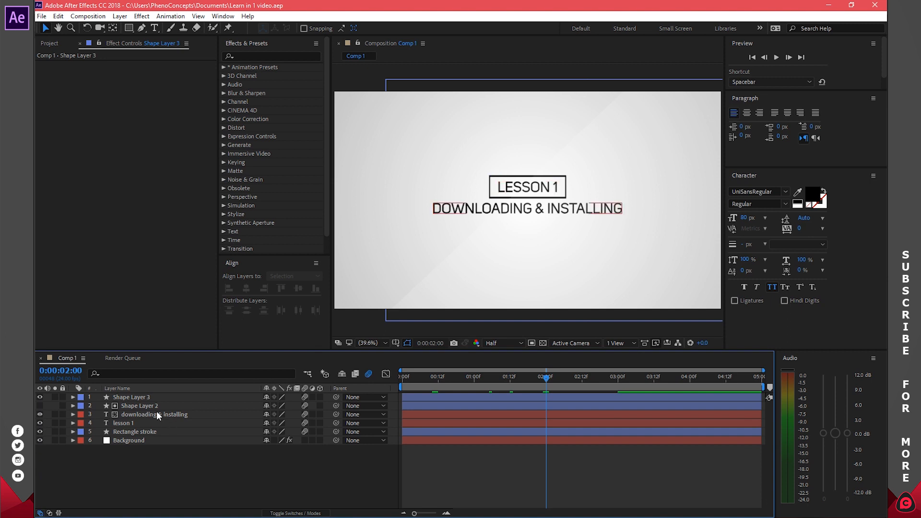
Pre-compose the lesson 1 and Rectangle stroke layers as Pre-comp 1, moving all attributes into the new composition
{"action": "left_click", "coordinate": [139, 398]}
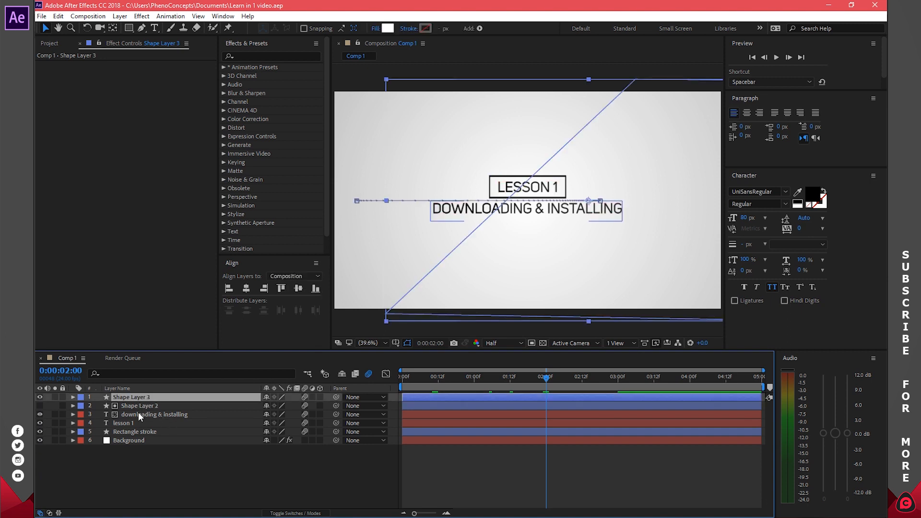
{"action": "left_click", "coordinate": [137, 432]}
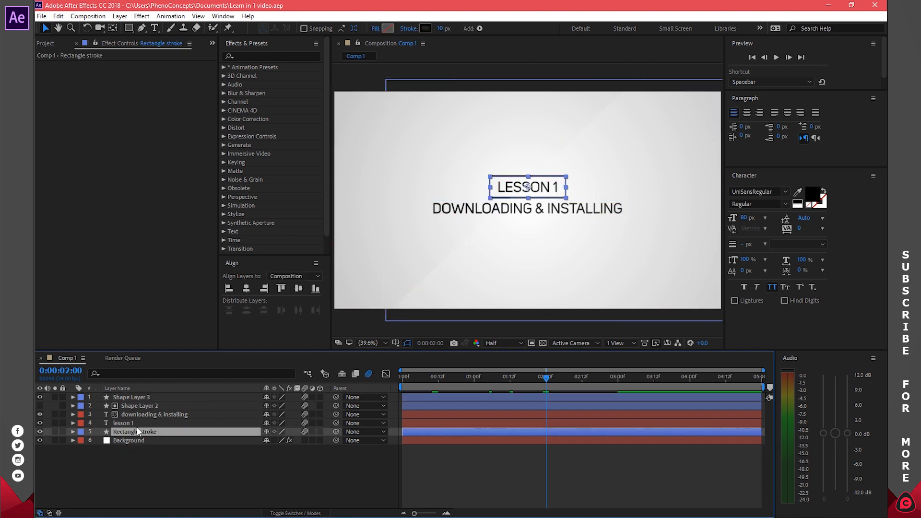
{"action": "left_click", "coordinate": [135, 424], "text": "shift"}
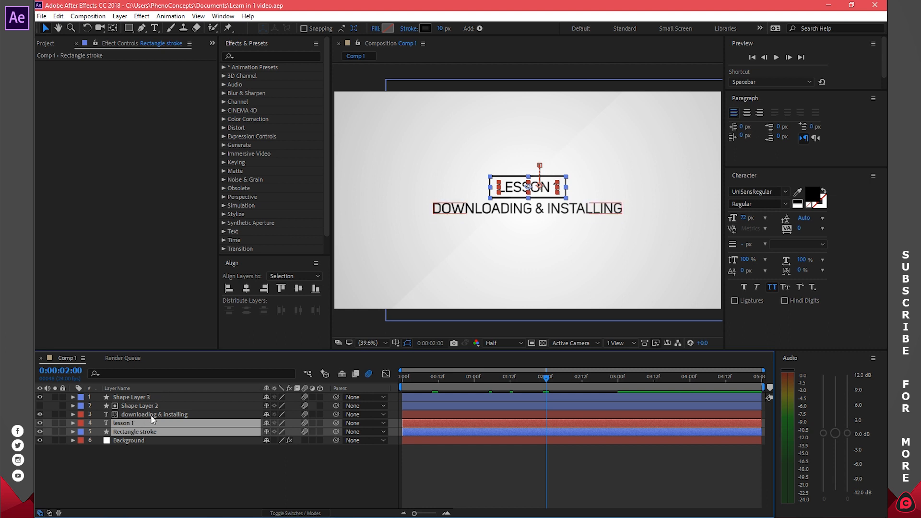
{"action": "right_click", "coordinate": [128, 427]}
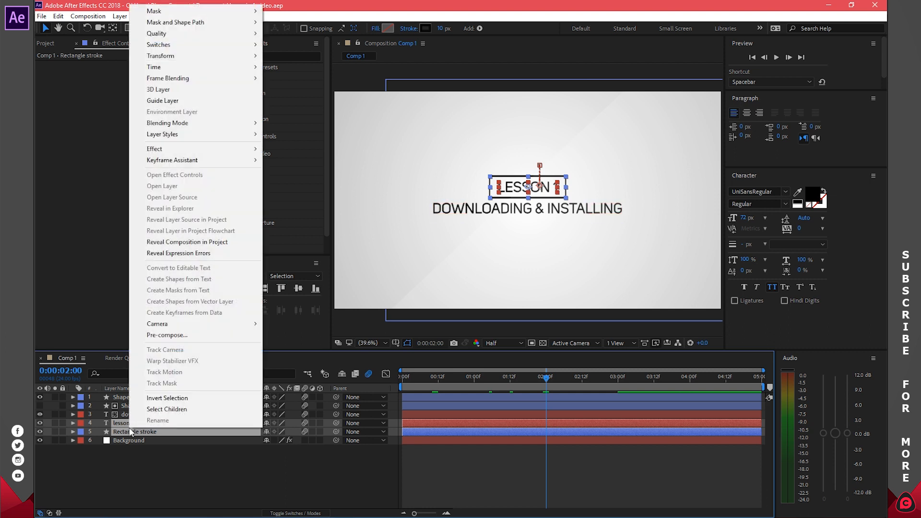
{"action": "left_click", "coordinate": [164, 335]}
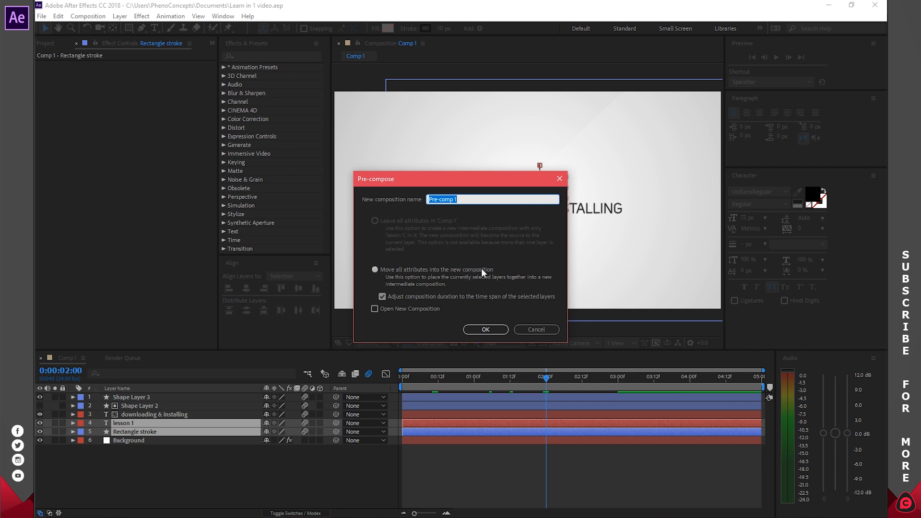
{"action": "left_click", "coordinate": [485, 329]}
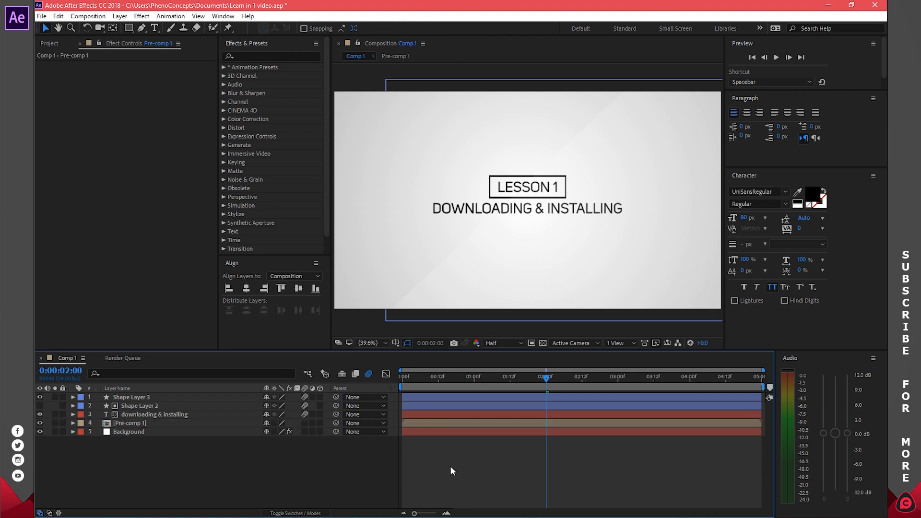
Scrub the timeline back to 0:00:01:12 and open the Pre-comp 1 composition
{"action": "left_click", "coordinate": [455, 422]}
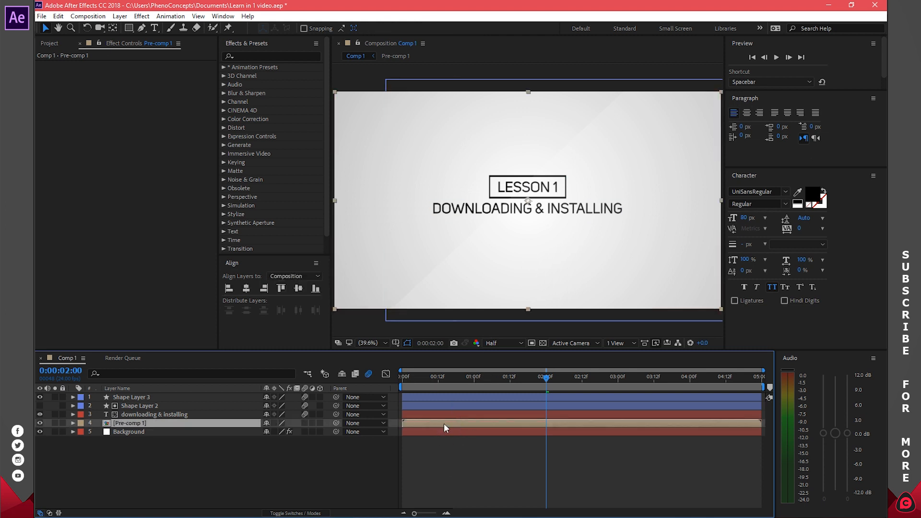
{"action": "mouse_move", "coordinate": [517, 375]}
{"action": "left_mouse_down"}
{"action": "mouse_move", "coordinate": [411, 377]}
{"action": "mouse_move", "coordinate": [510, 376]}
{"action": "left_mouse_up"}
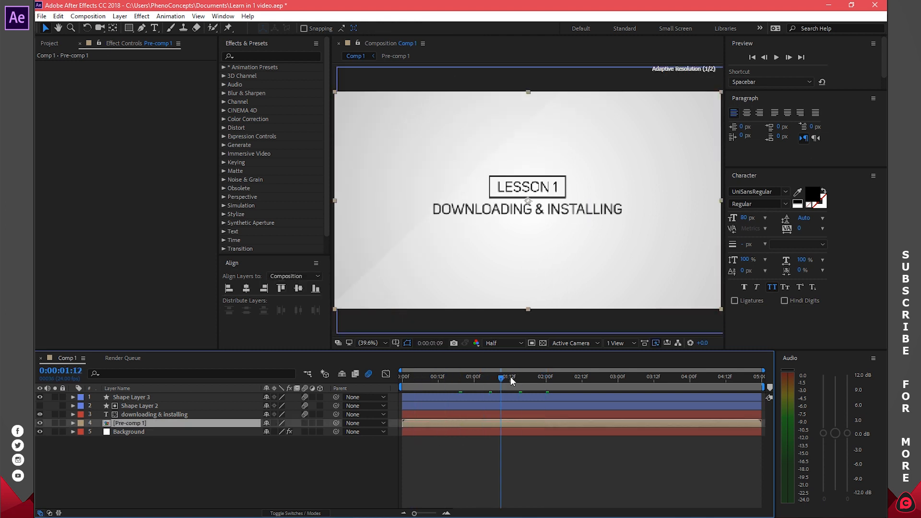
{"action": "left_click", "coordinate": [464, 473]}
{"action": "left_click", "coordinate": [131, 427]}
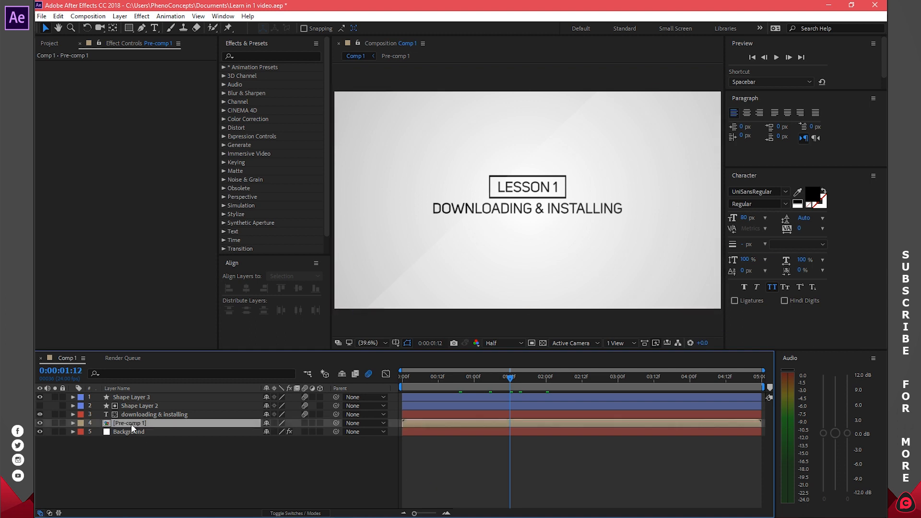
{"action": "double_click", "coordinate": [131, 424]}
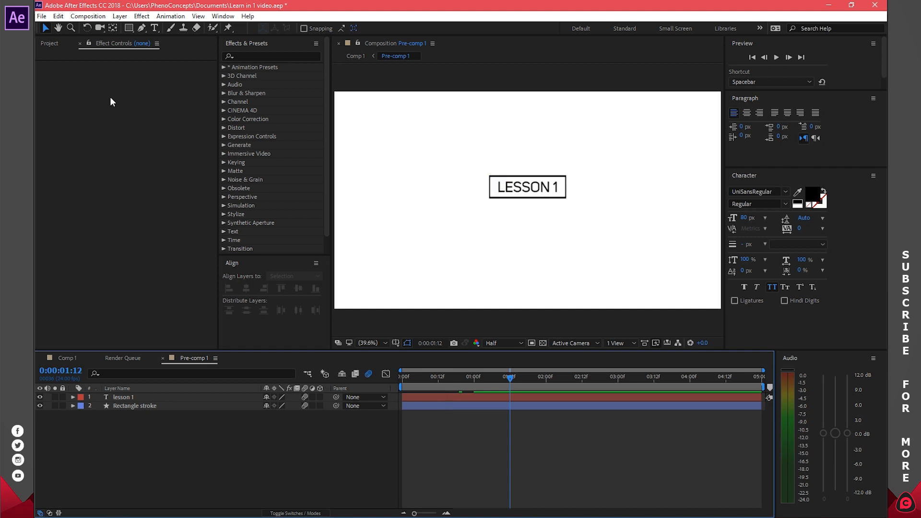
Delete the letters "SS" from the LESSON 1 text inside Pre-comp 1 and return to Comp 1
{"action": "left_click", "coordinate": [155, 28]}
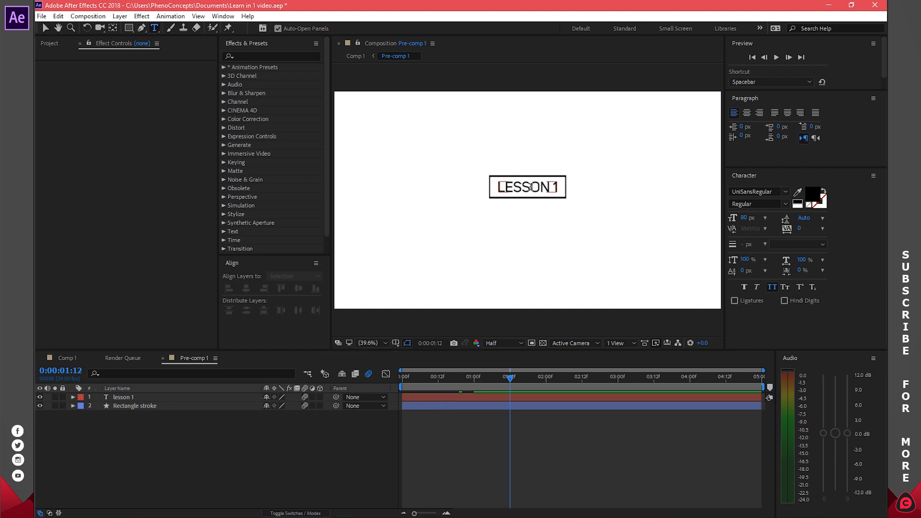
{"action": "left_click", "coordinate": [530, 187]}
{"action": "left_click_drag", "start_coordinate": [530, 187], "coordinate": [513, 188]}
{"action": "key", "text": "BackSpace"}
{"action": "left_click", "coordinate": [539, 434]}
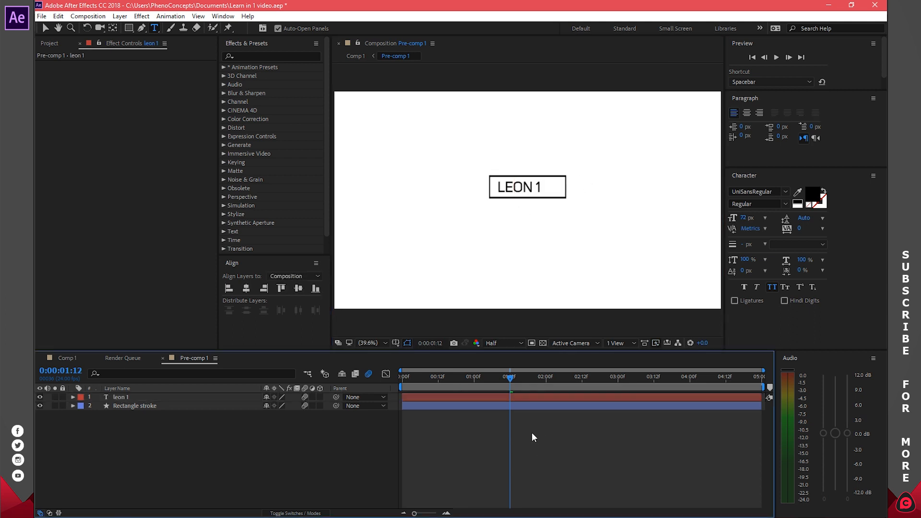
{"action": "left_click", "coordinate": [66, 357]}
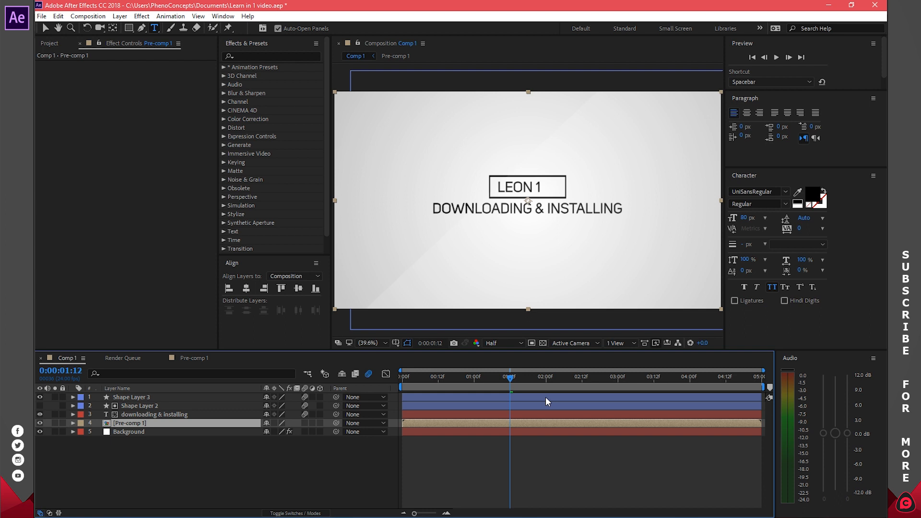
{"action": "left_click", "coordinate": [161, 415]}
{"action": "left_click", "coordinate": [155, 398], "text": "shift"}
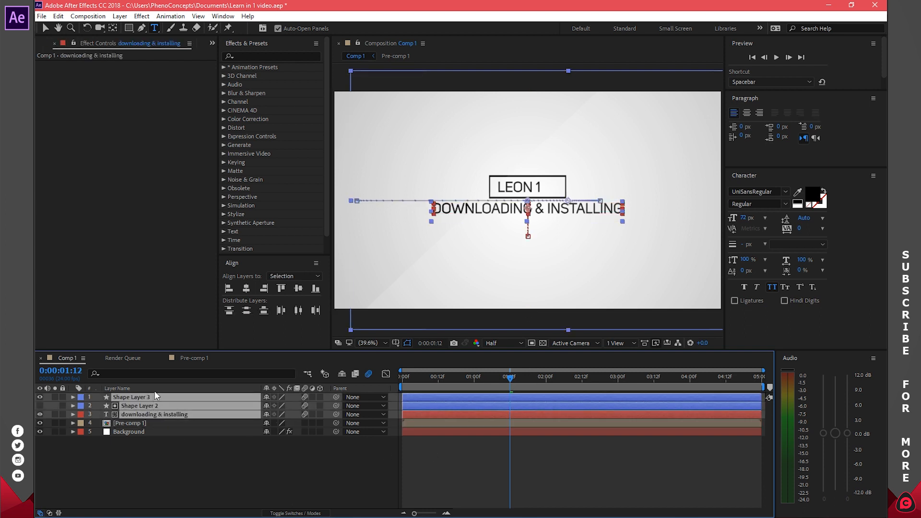
{"action": "left_click", "coordinate": [242, 468]}
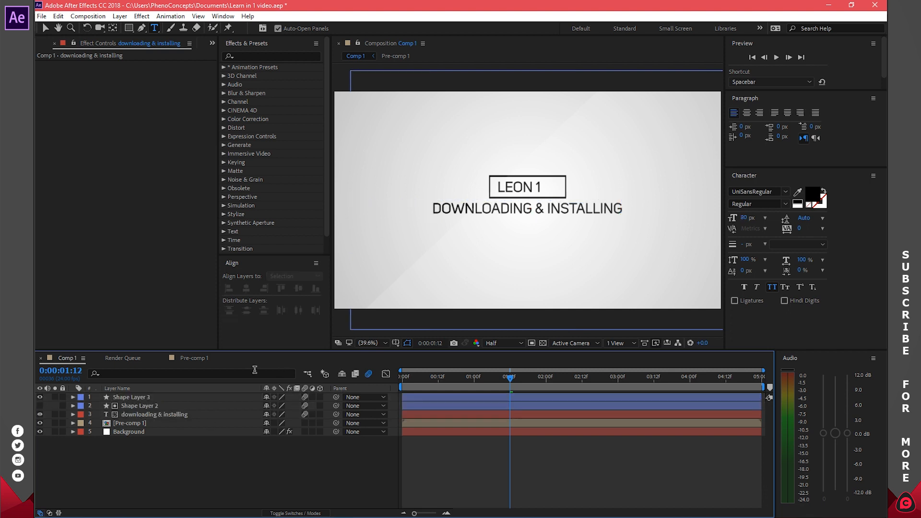
Undo the text deletion and the pre-composition of Pre-comp 1, return to Comp 1, and switch back to the Selection tool
{"action": "left_click", "coordinate": [200, 358]}
{"action": "key", "text": "ctrl+z"}
{"action": "key", "text": "ctrl+z"}
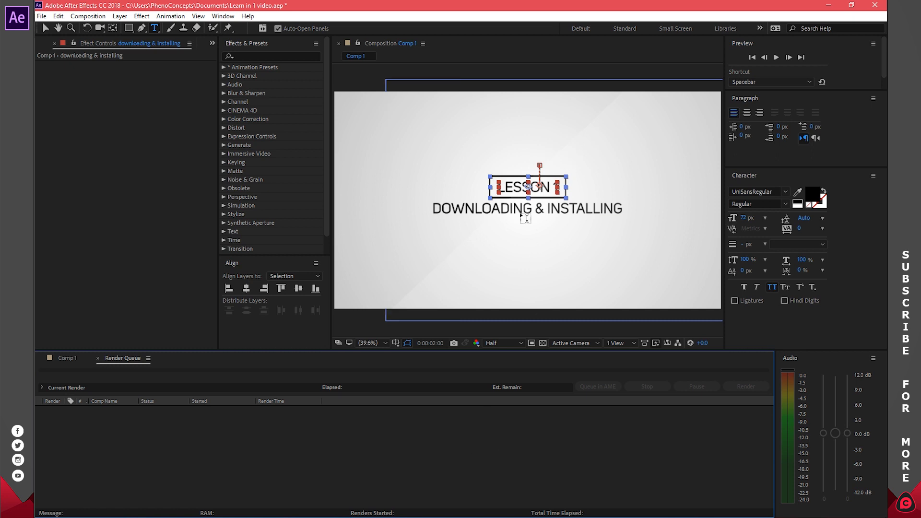
{"action": "left_click", "coordinate": [76, 357]}
{"action": "left_click", "coordinate": [484, 468]}
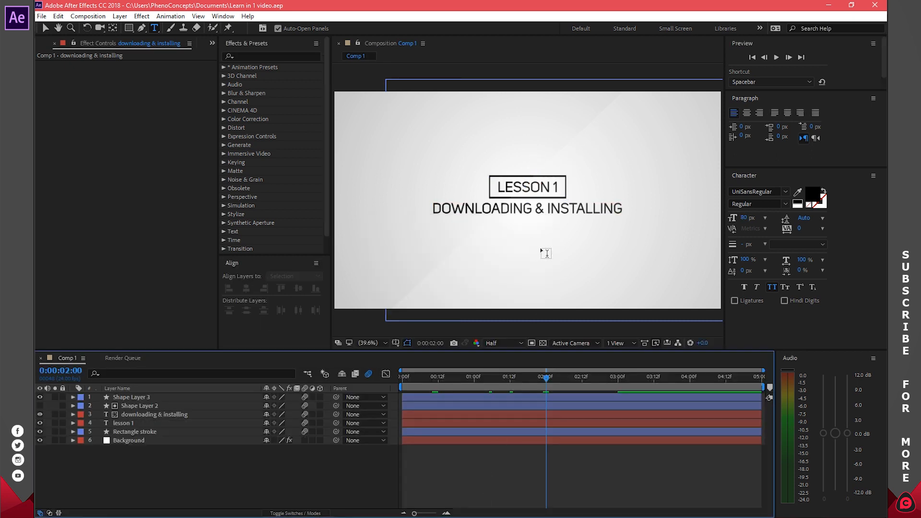
{"action": "left_click", "coordinate": [44, 28]}
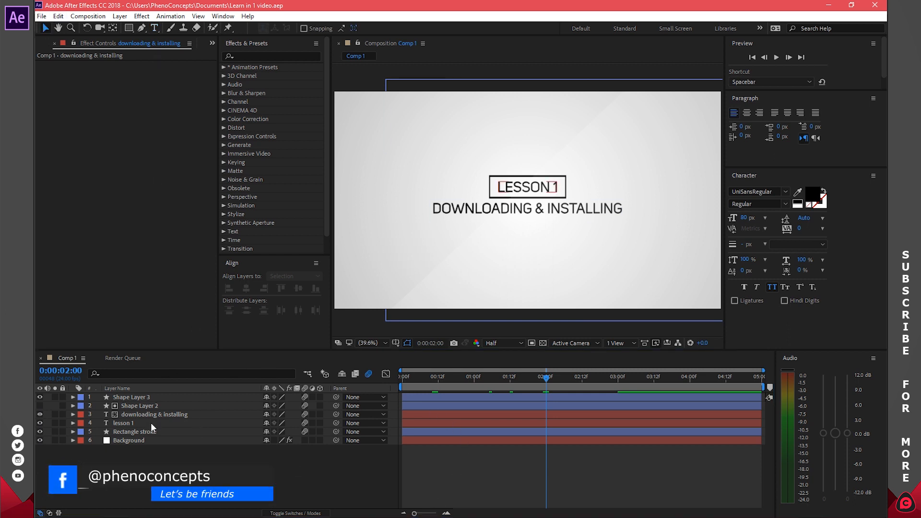
Move the current time to 0:00:04:00 and rename the Shape Layer 3 layer as Reflection
{"action": "left_click_drag", "start_coordinate": [546, 376], "coordinate": [617, 382]}
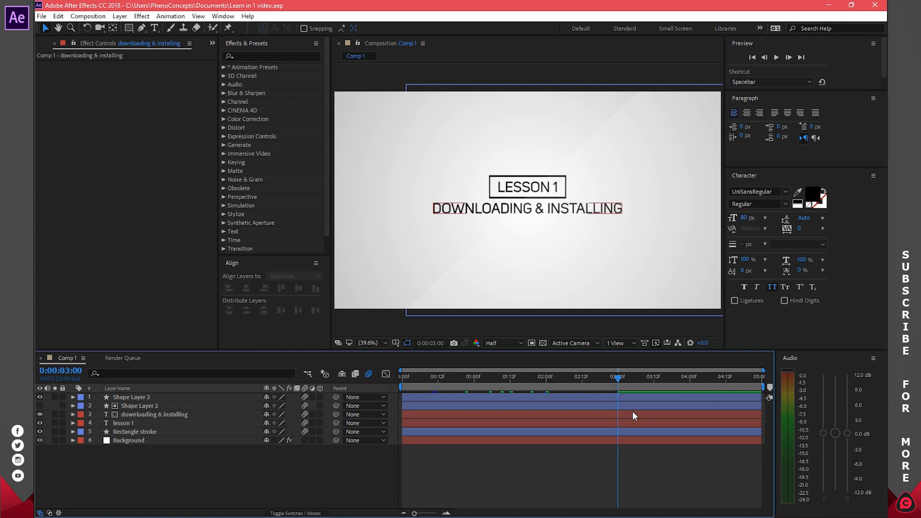
{"action": "left_click_drag", "start_coordinate": [619, 378], "coordinate": [689, 399]}
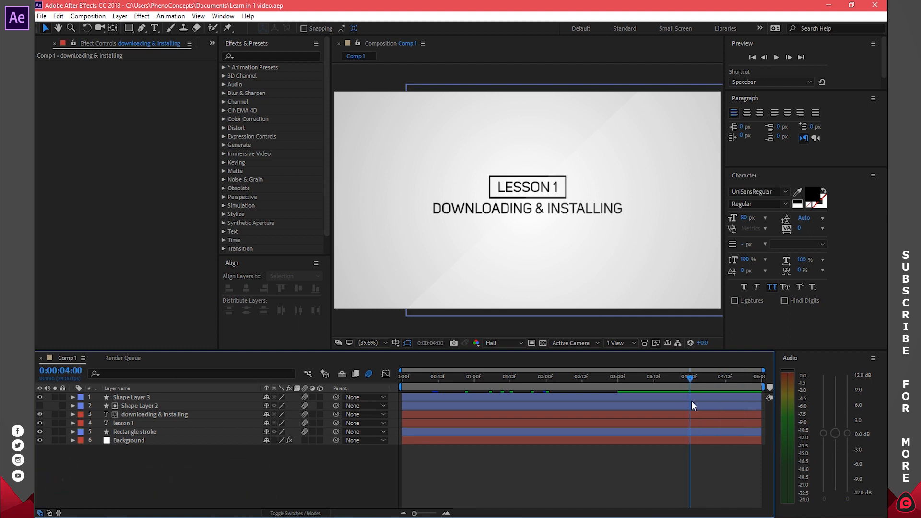
{"action": "left_click", "coordinate": [649, 431]}
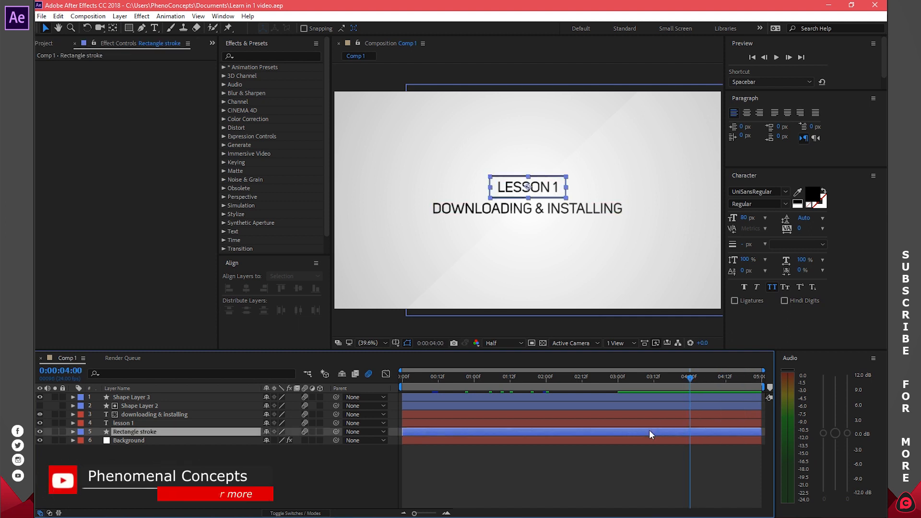
{"action": "left_click", "coordinate": [645, 402], "text": "shift"}
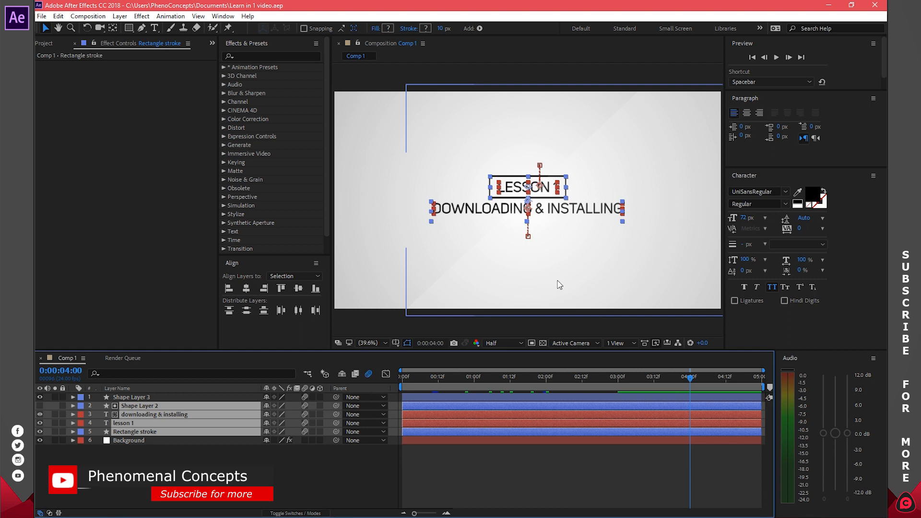
{"action": "left_click", "coordinate": [146, 397]}
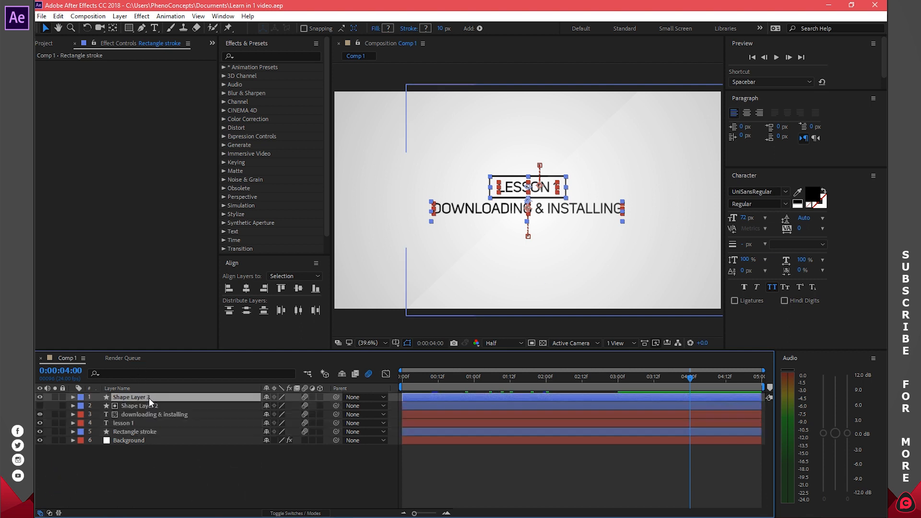
{"action": "key", "text": "Return"}
{"action": "type", "text": "Reflection"}
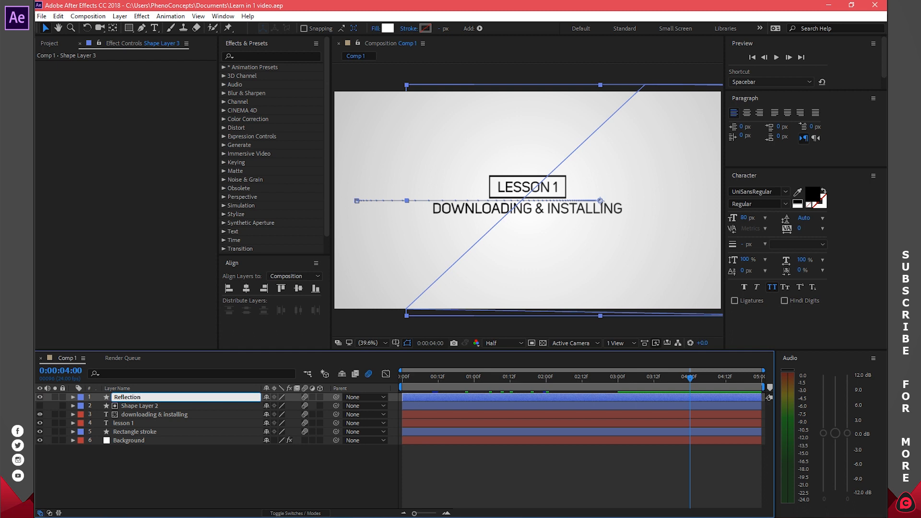
{"action": "key", "text": "Return"}
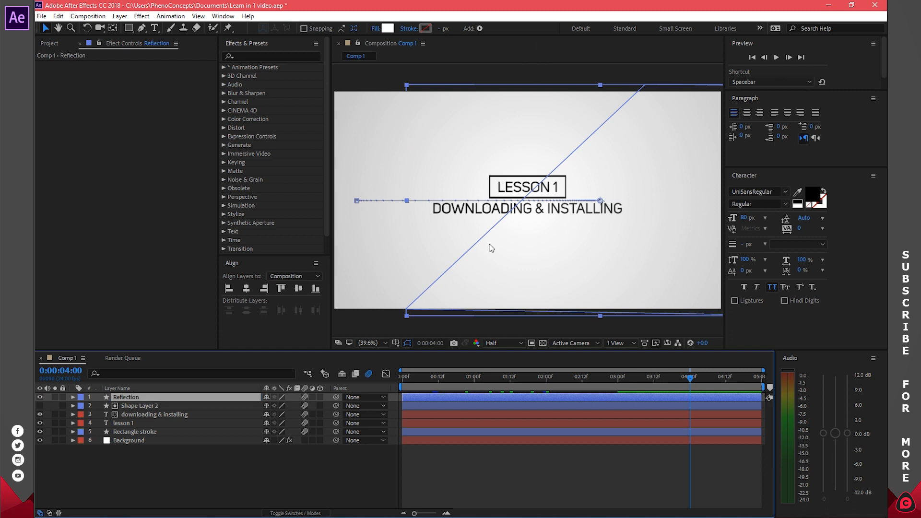
Pre-compose Shape Layer 2, downloading & installing, lesson 1 and Rectangle stroke as "Main work", moving all attributes into the new composition
{"action": "left_click", "coordinate": [657, 405]}
{"action": "left_click", "coordinate": [672, 432], "text": "shift"}
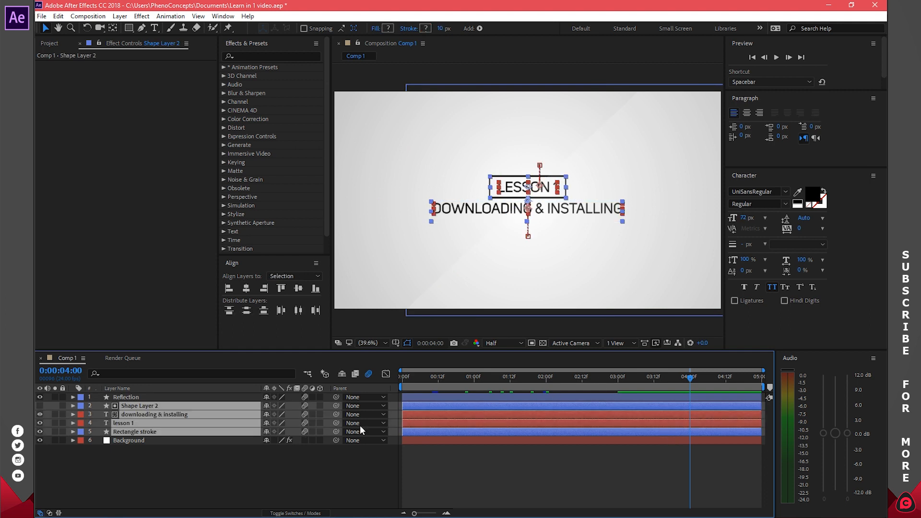
{"action": "right_click", "coordinate": [210, 422]}
{"action": "left_click", "coordinate": [252, 425]}
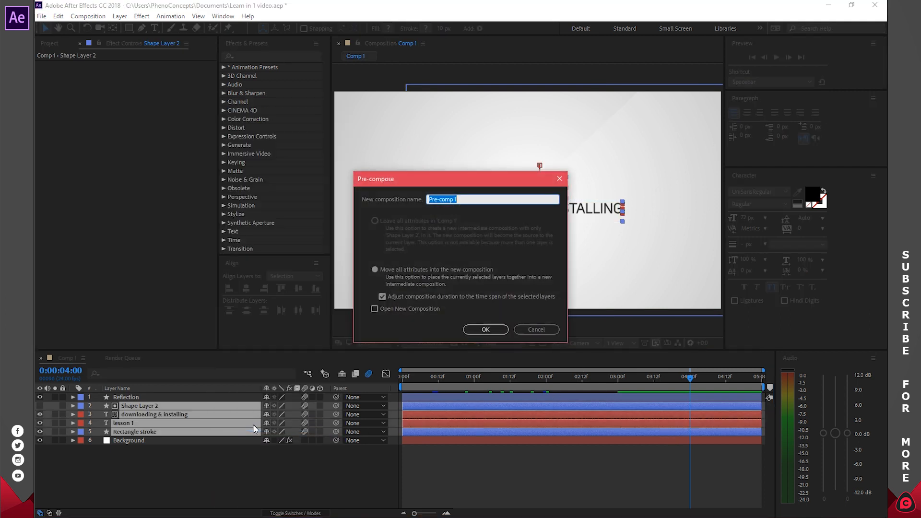
{"action": "type", "text": "Main work"}
{"action": "left_click", "coordinate": [468, 328]}
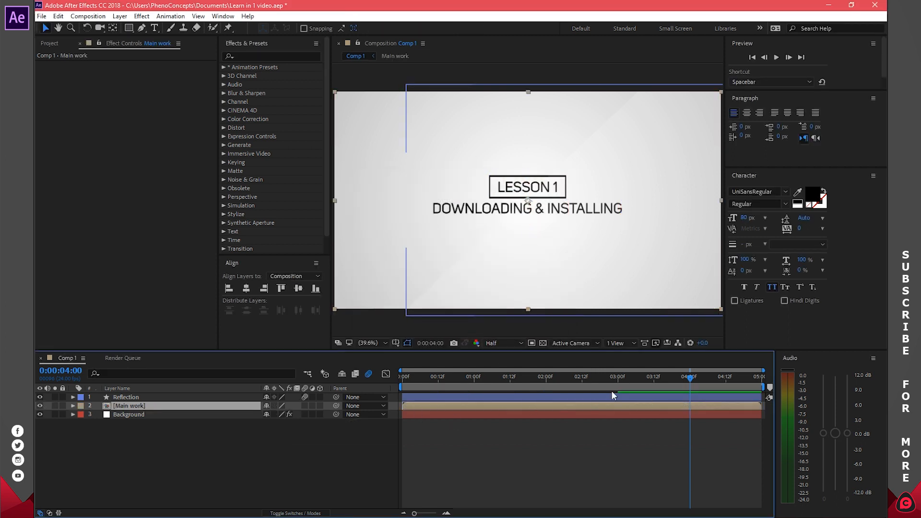
Trim the end of the Main work layer to 0:00:03:00
{"action": "left_click_drag", "start_coordinate": [691, 381], "coordinate": [621, 388]}
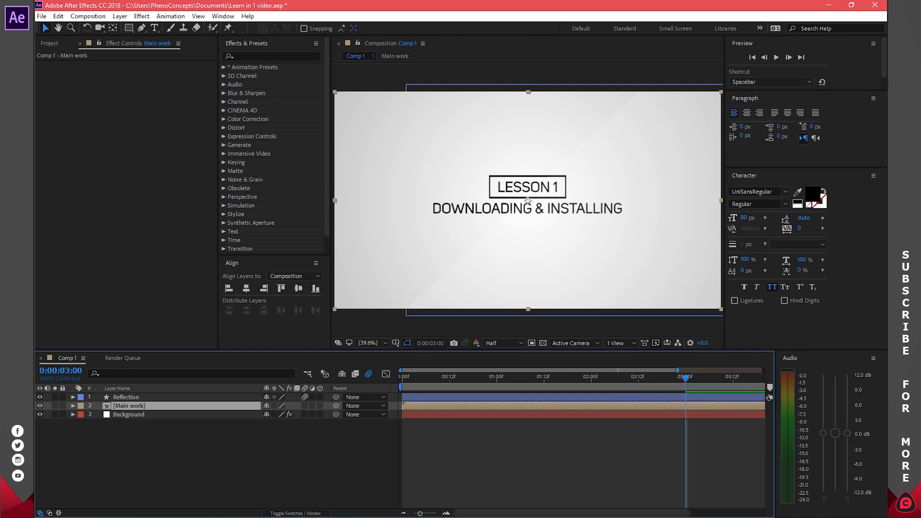
{"action": "left_click_drag", "start_coordinate": [668, 513], "coordinate": [673, 512]}
{"action": "left_click", "coordinate": [405, 513]}
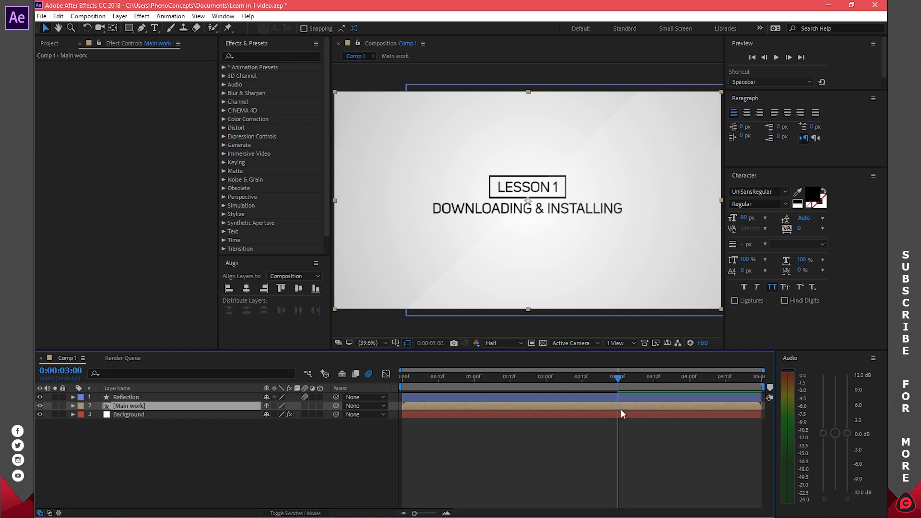
{"action": "key", "text": "alt+bracketright"}
{"action": "mouse_move", "coordinate": [620, 409]}
{"action": "left_mouse_down"}
{"action": "mouse_move", "coordinate": [762, 409]}
{"action": "mouse_move", "coordinate": [630, 407]}
{"action": "left_mouse_up"}
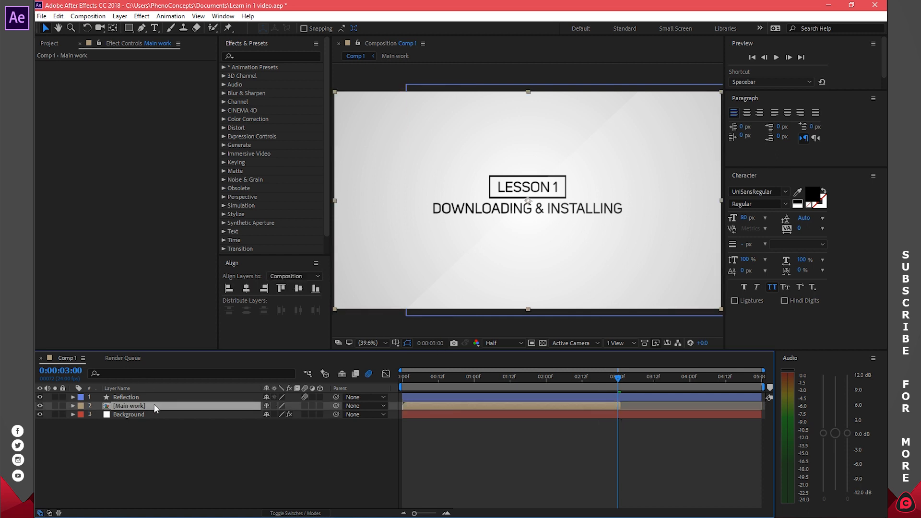
Duplicate the Main work layer and time-reverse the upper copy
{"action": "key", "text": "ctrl+d"}
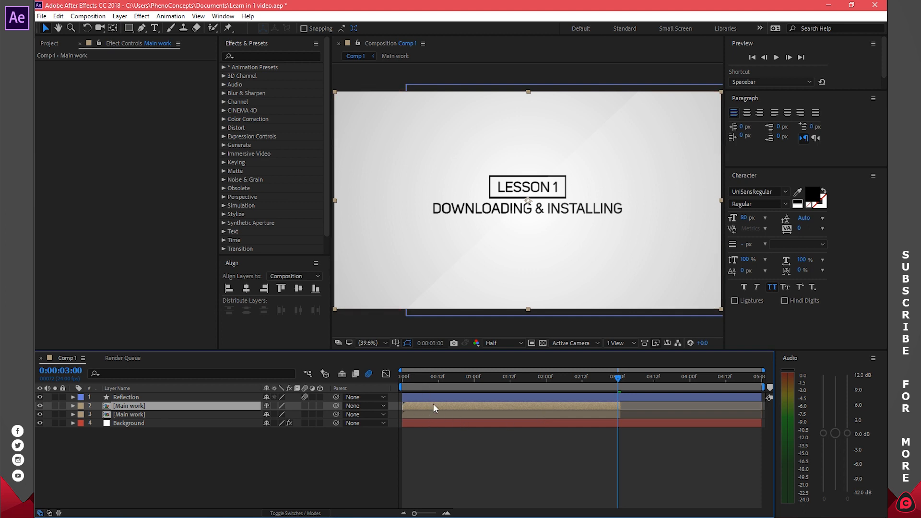
{"action": "right_click", "coordinate": [483, 407]}
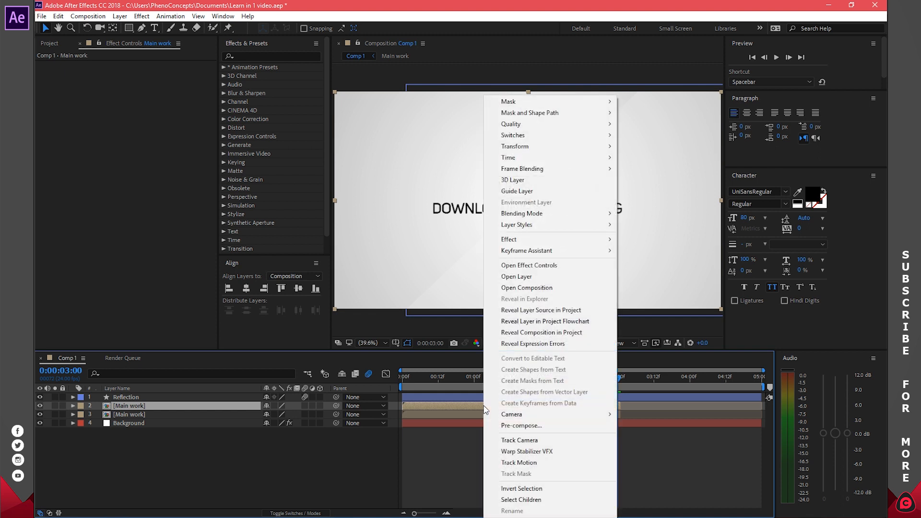
{"action": "mouse_move", "coordinate": [530, 162]}
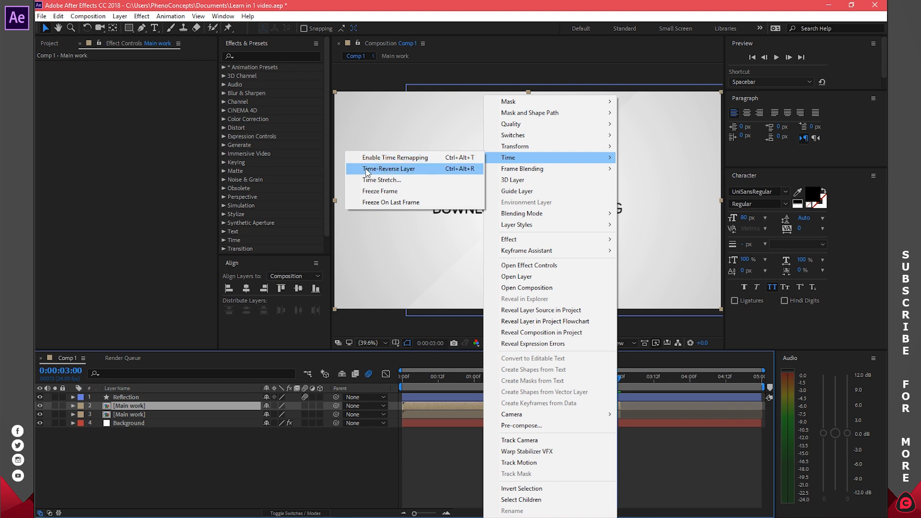
{"action": "left_click", "coordinate": [420, 172]}
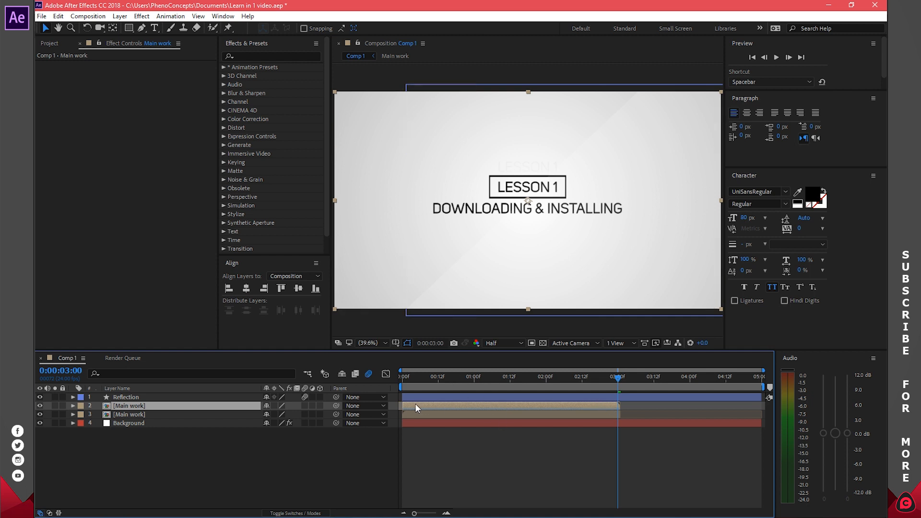
Slide the reversed Main work copy to finish near the composition's end and enable time remapping on it
{"action": "left_click_drag", "start_coordinate": [417, 405], "coordinate": [545, 406]}
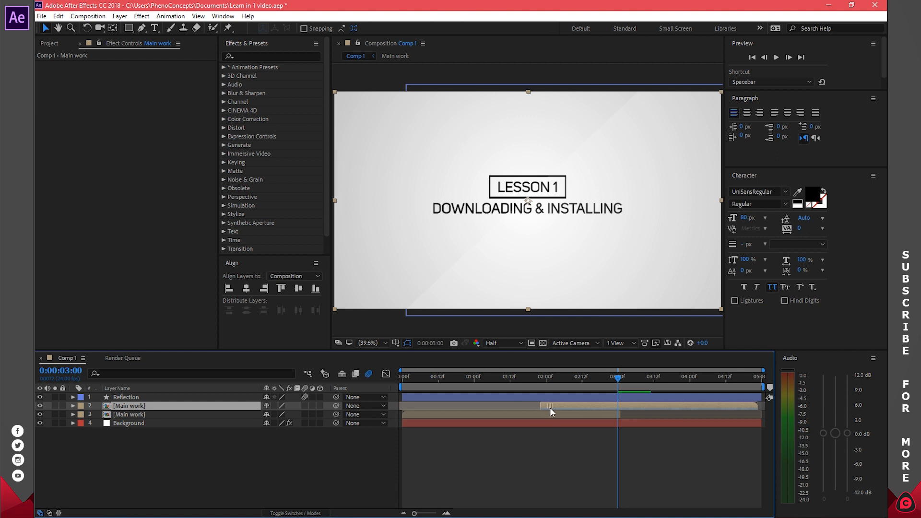
{"action": "right_click", "coordinate": [559, 406]}
{"action": "mouse_move", "coordinate": [591, 173]}
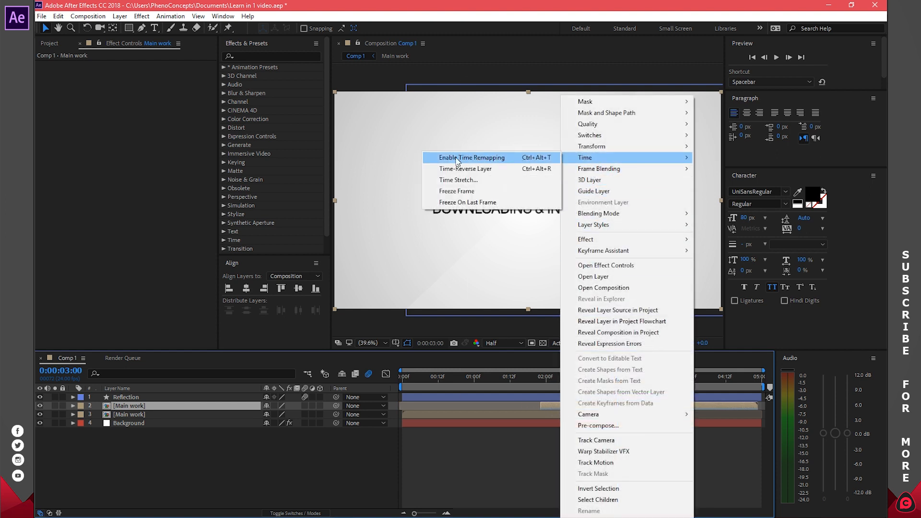
{"action": "left_click", "coordinate": [456, 159]}
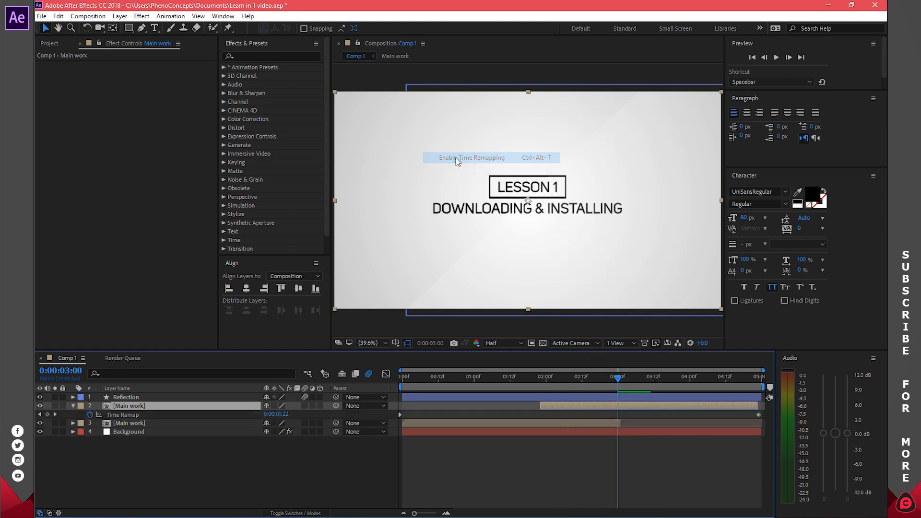
Set the reversed copy's first Time Remap keyframe and its in point to 0:00:03:00, and scrub through the result
{"action": "left_click_drag", "start_coordinate": [401, 414], "coordinate": [620, 419]}
{"action": "left_click_drag", "start_coordinate": [541, 406], "coordinate": [619, 405]}
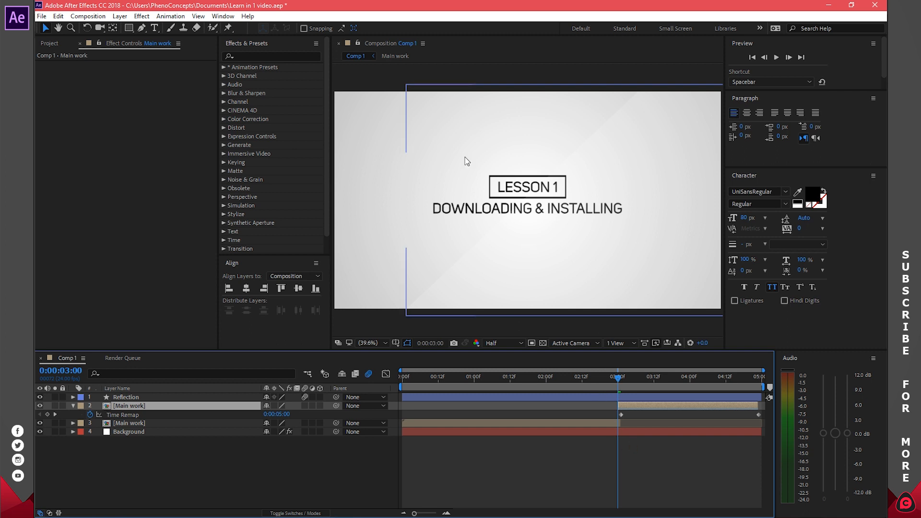
{"action": "mouse_move", "coordinate": [620, 414]}
{"action": "left_mouse_down"}
{"action": "mouse_move", "coordinate": [612, 415]}
{"action": "mouse_move", "coordinate": [620, 417]}
{"action": "left_mouse_up"}
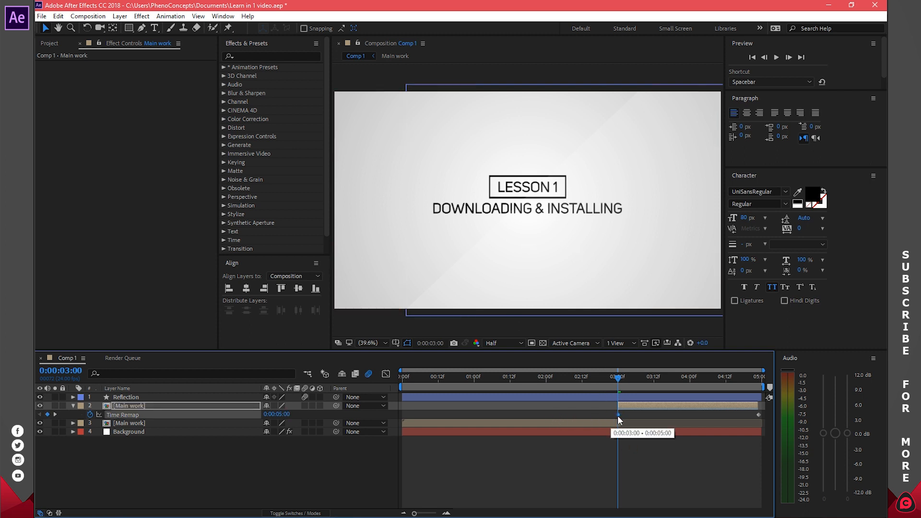
{"action": "left_click_drag", "start_coordinate": [617, 377], "coordinate": [582, 377]}
{"action": "left_click_drag", "start_coordinate": [447, 380], "coordinate": [766, 400]}
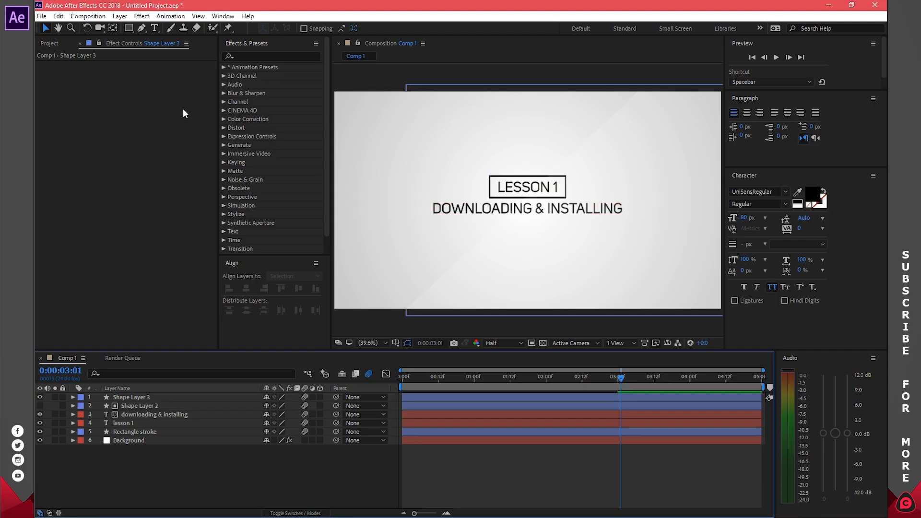
Save the project in the Documents folder as "Learn in 1 video"
{"action": "left_click", "coordinate": [42, 16]}
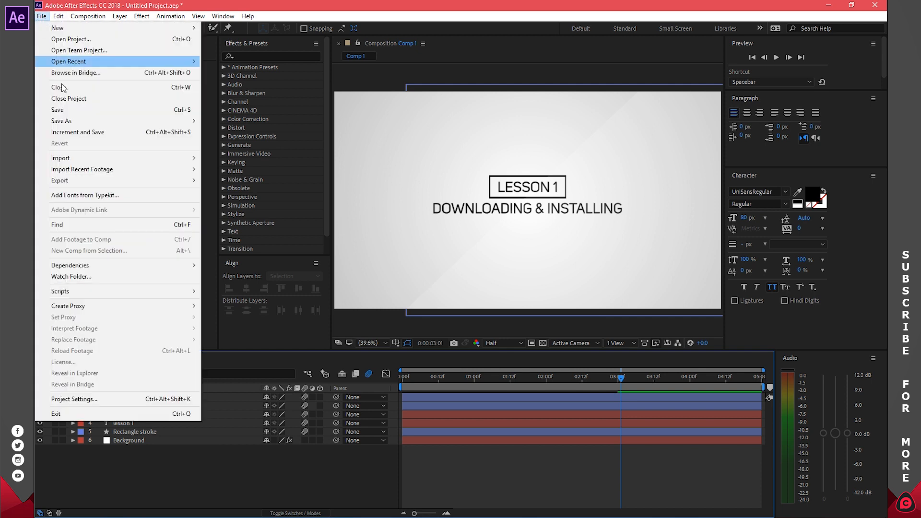
{"action": "left_click", "coordinate": [71, 107]}
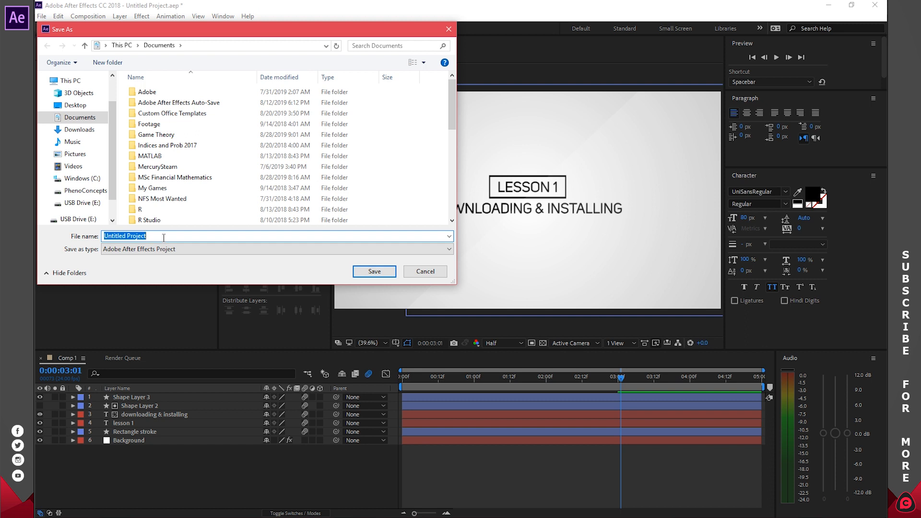
{"action": "type", "text": "LEarn in 1 video"}
{"action": "left_click", "coordinate": [384, 271]}
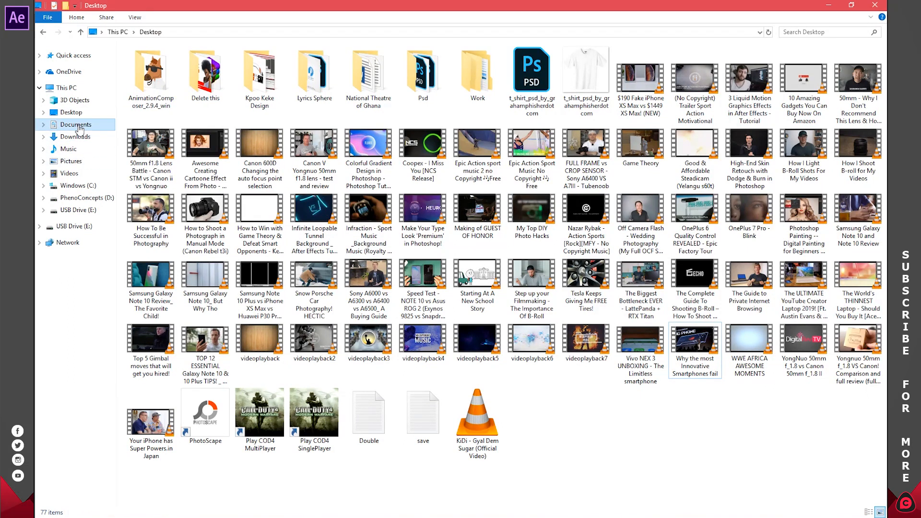
Switch to File Explorer, locate the Learn in 1 video project file in Documents, and return to After Effects
{"action": "left_click", "coordinate": [76, 124]}
{"action": "scroll", "coordinate": [235, 292], "scroll_direction": "down", "scroll_amount": 10}
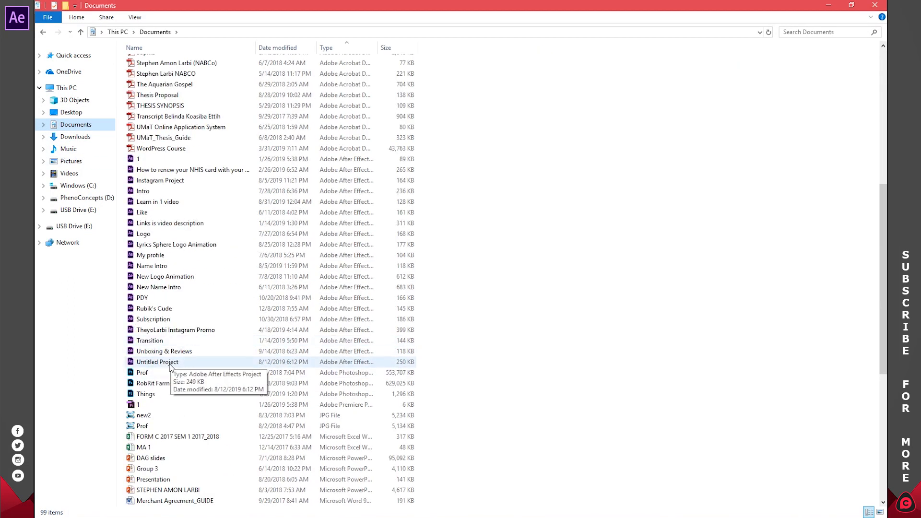
{"action": "left_click", "coordinate": [167, 202]}
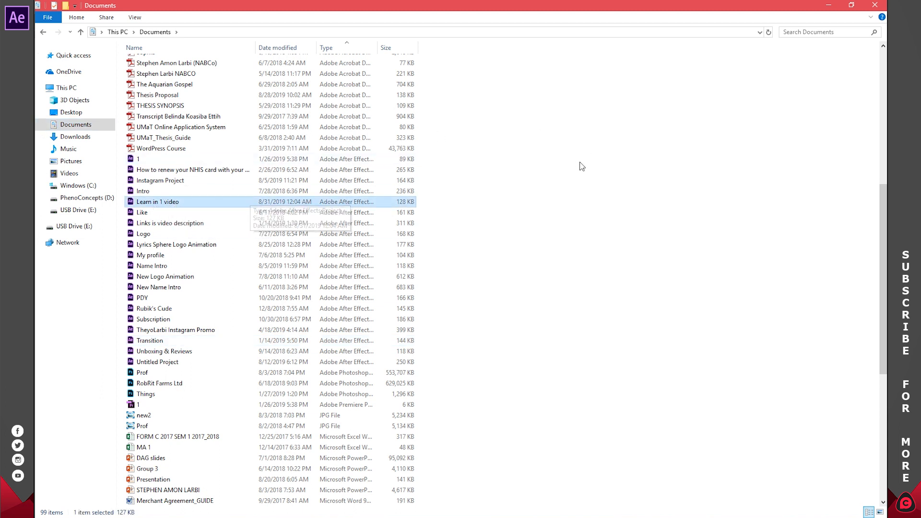
{"action": "left_click", "coordinate": [834, 5]}
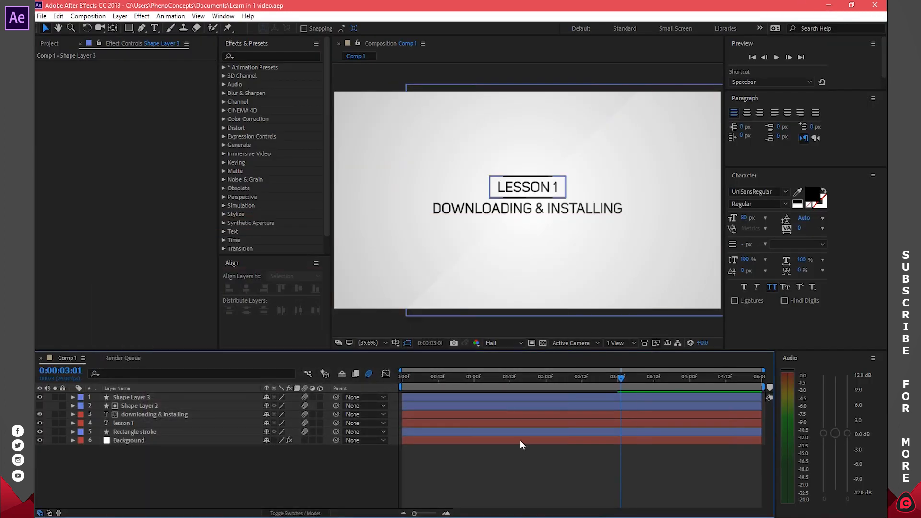
Add Comp 1 to the render queue and accept AVI output with RGB channels
{"action": "left_click_drag", "start_coordinate": [511, 374], "coordinate": [546, 379]}
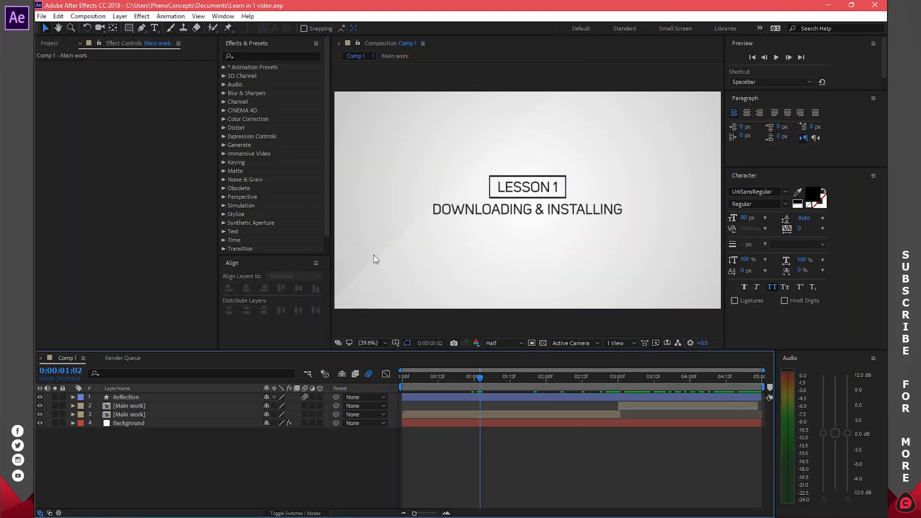
{"action": "left_click", "coordinate": [88, 17]}
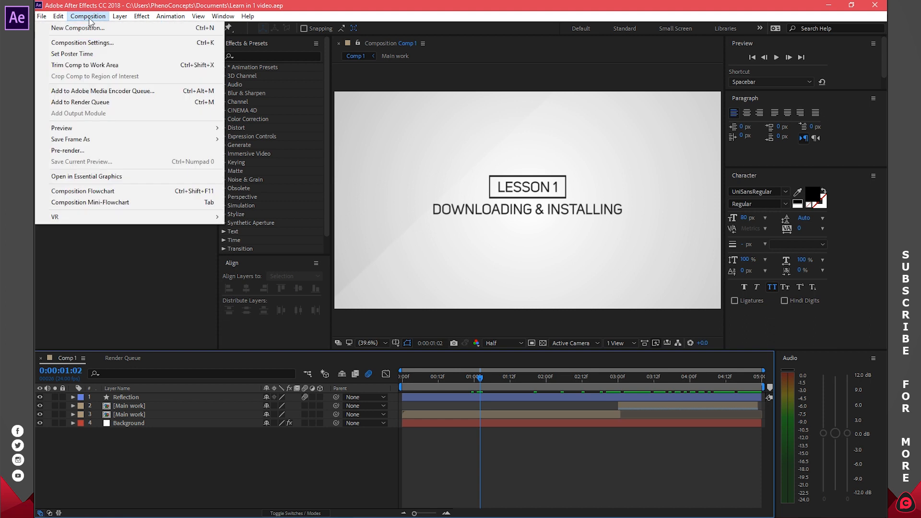
{"action": "left_click", "coordinate": [98, 103]}
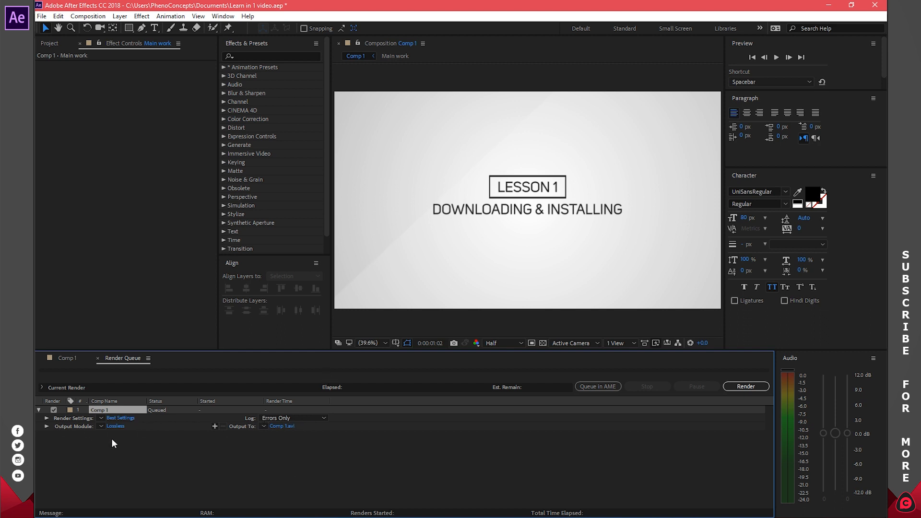
{"action": "left_click", "coordinate": [115, 426]}
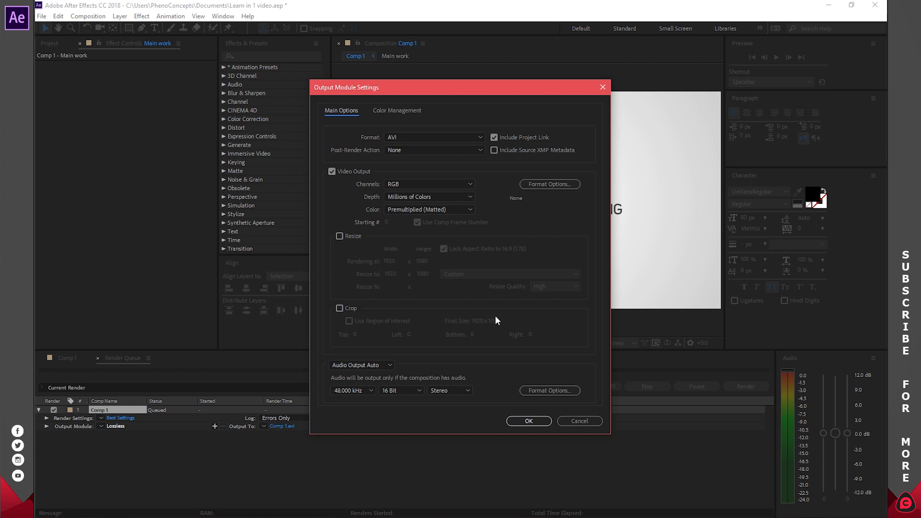
{"action": "left_click", "coordinate": [527, 421]}
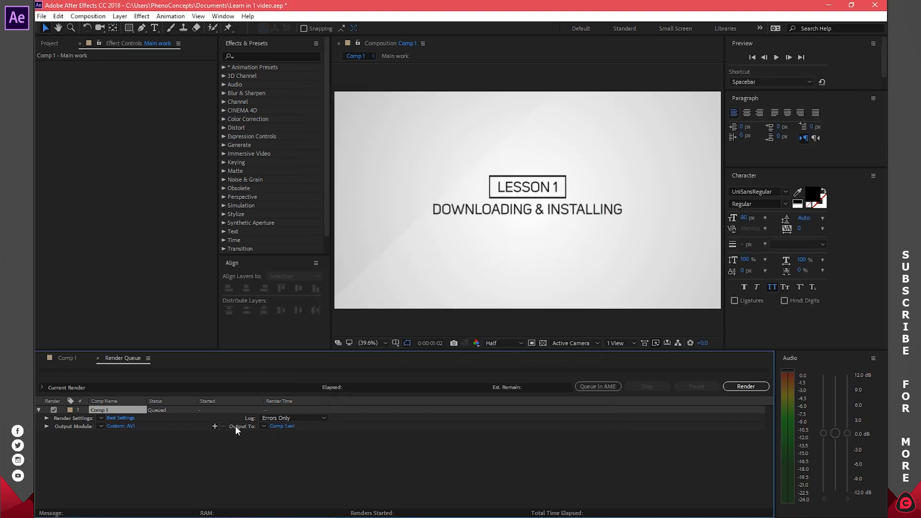
Name the output movie "1" in the Content Creations folder and render it
{"action": "left_click", "coordinate": [282, 427]}
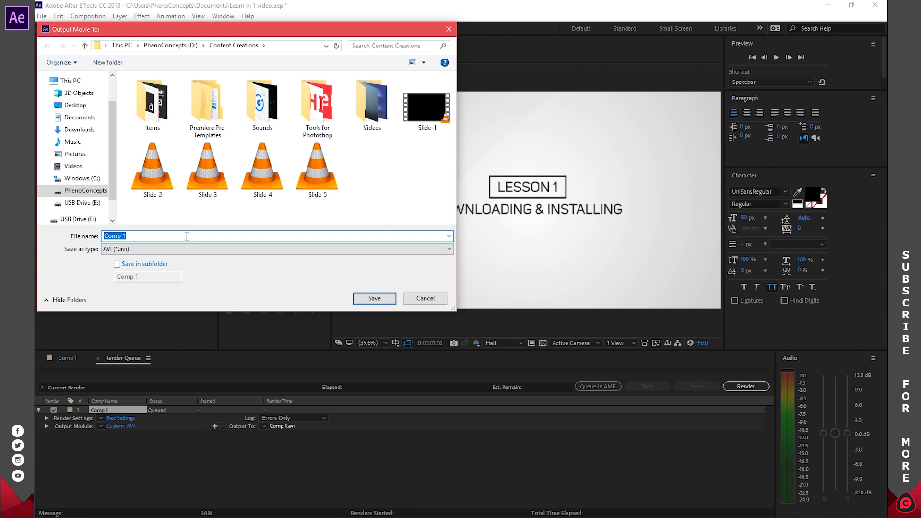
{"action": "type", "text": "leasson"}
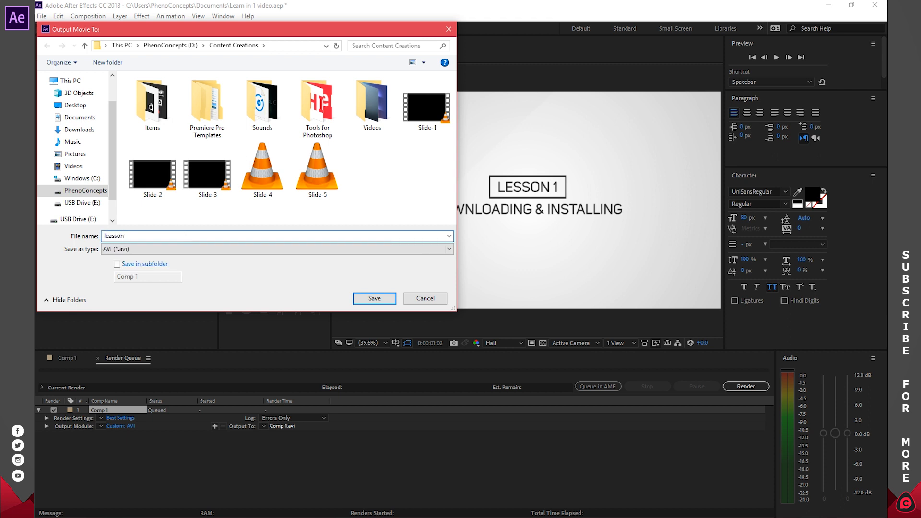
{"action": "key", "text": "BackSpace"}
{"action": "key", "text": "BackSpace"}
{"action": "key", "text": "BackSpace"}
{"action": "key", "text": "BackSpace"}
{"action": "key", "text": "BackSpace"}
{"action": "key", "text": "BackSpace"}
{"action": "type", "text": "1"}
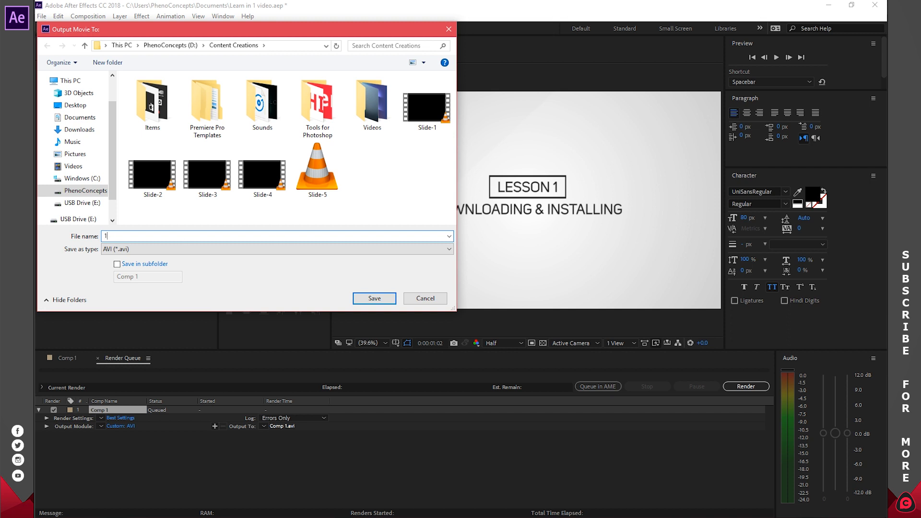
{"action": "left_click", "coordinate": [364, 298]}
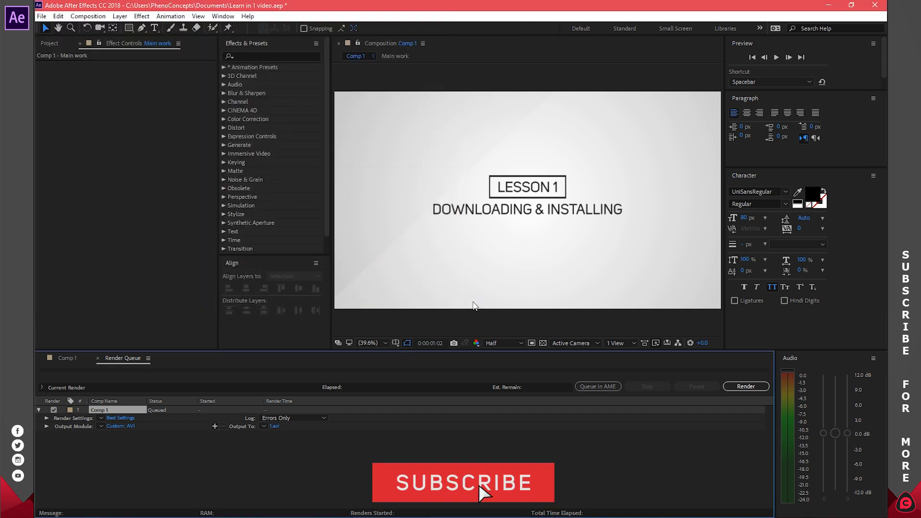
{"action": "left_click", "coordinate": [750, 386]}
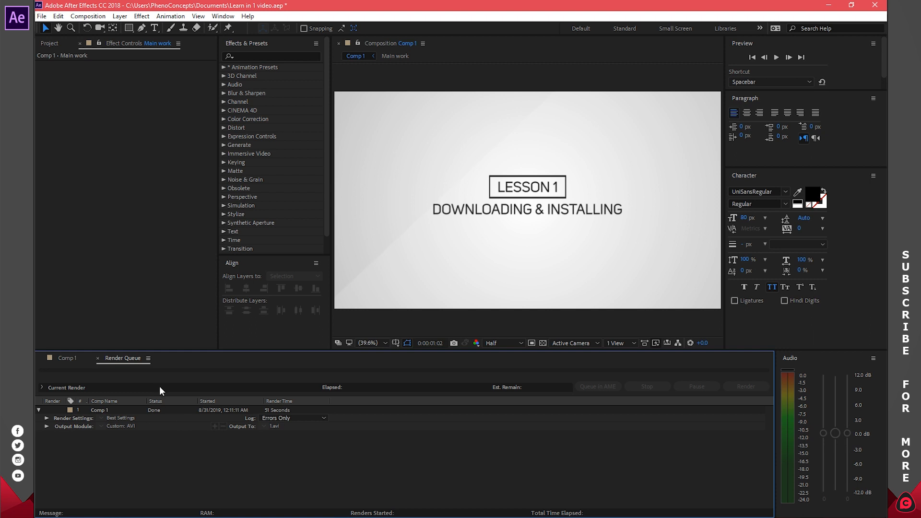
Return to the Comp 1 timeline, enable the transparency grid, and hide the Background layer
{"action": "left_click", "coordinate": [70, 357]}
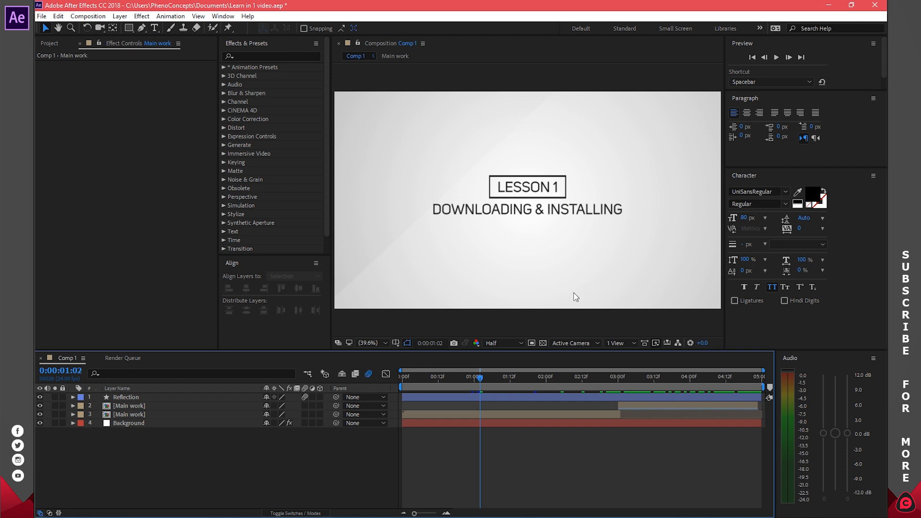
{"action": "left_click", "coordinate": [544, 344]}
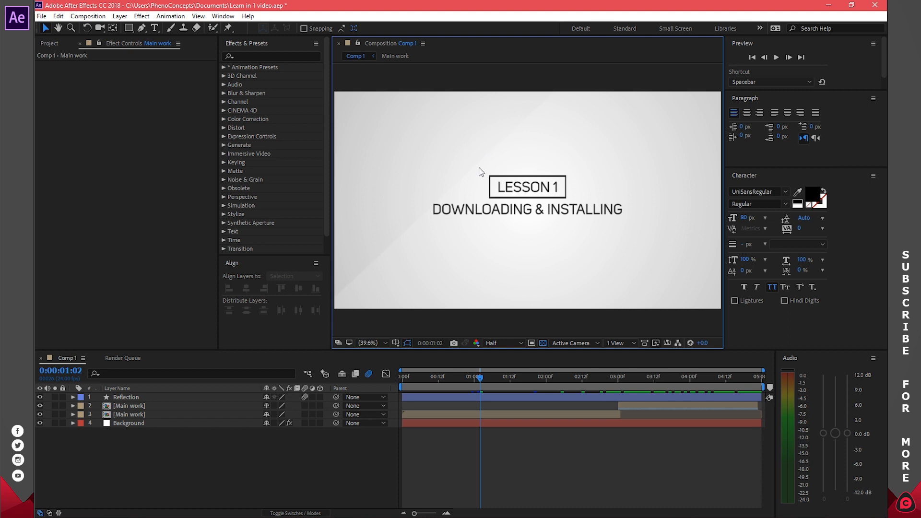
{"action": "left_click", "coordinate": [131, 426]}
{"action": "left_click", "coordinate": [150, 422]}
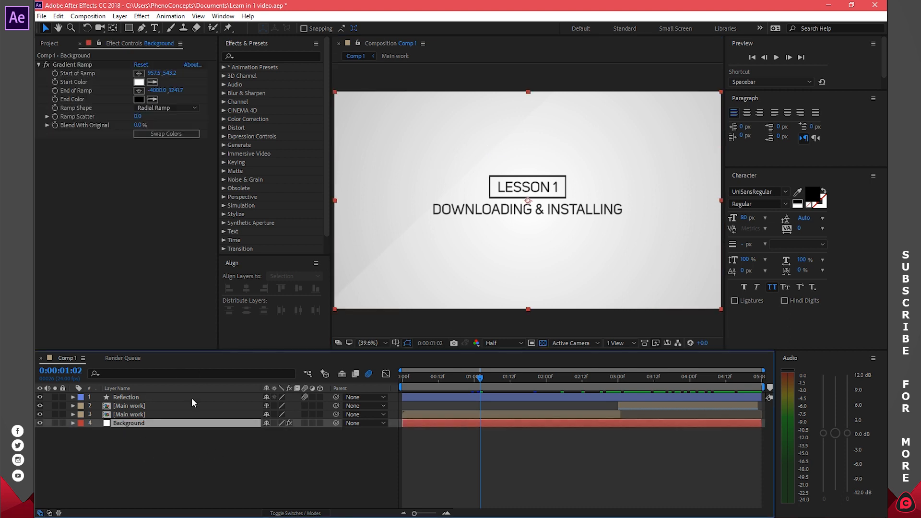
{"action": "left_click", "coordinate": [38, 424]}
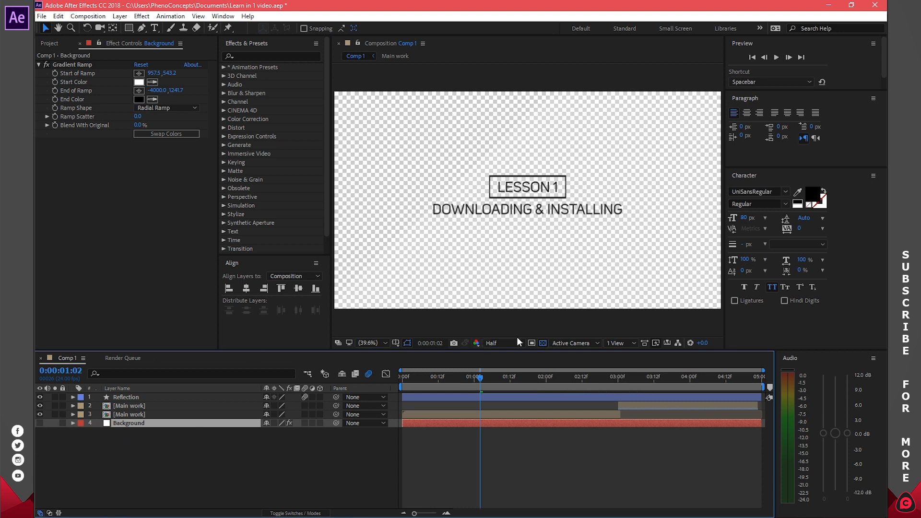
Set Comp 1's background color to red, viewing it with the transparency grid temporarily turned off
{"action": "left_click", "coordinate": [543, 343]}
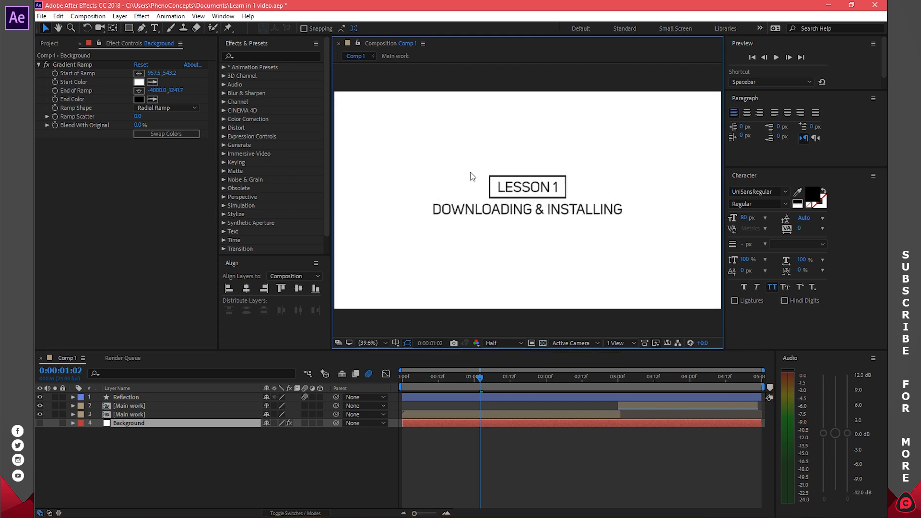
{"action": "left_click", "coordinate": [87, 16]}
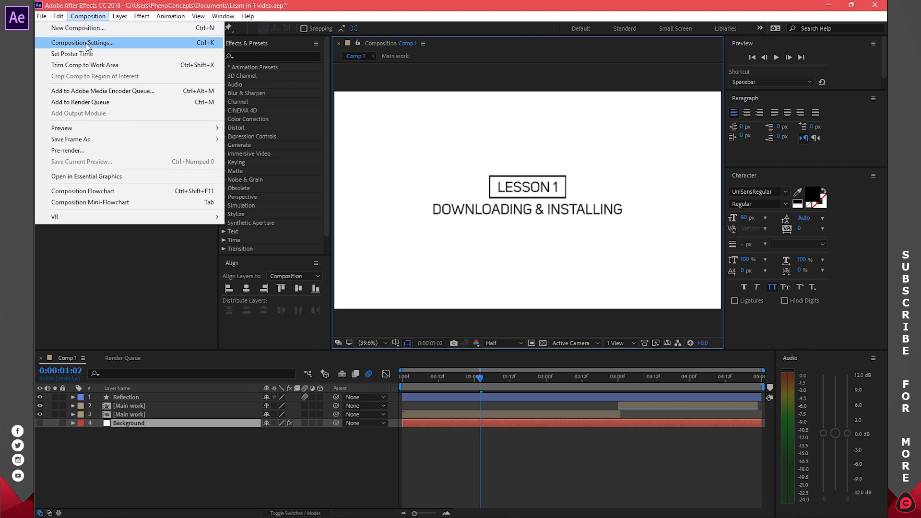
{"action": "left_click", "coordinate": [87, 43]}
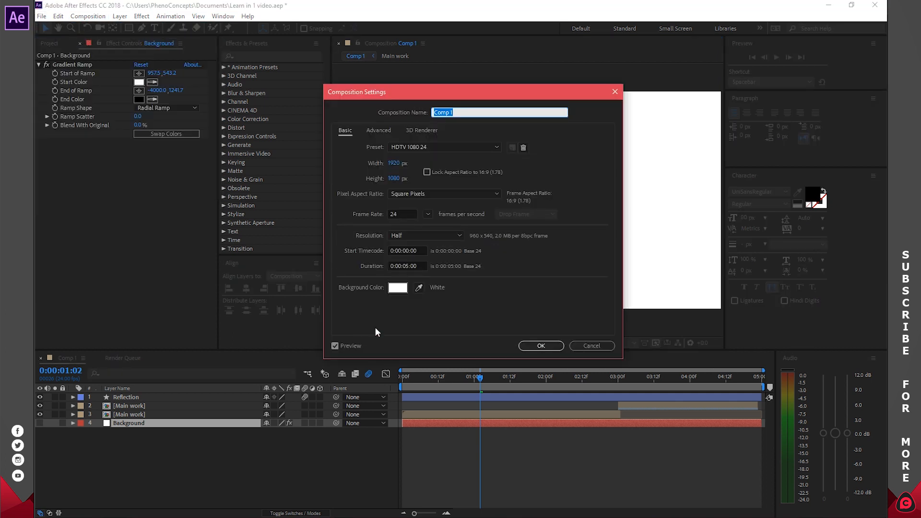
{"action": "left_click", "coordinate": [400, 288]}
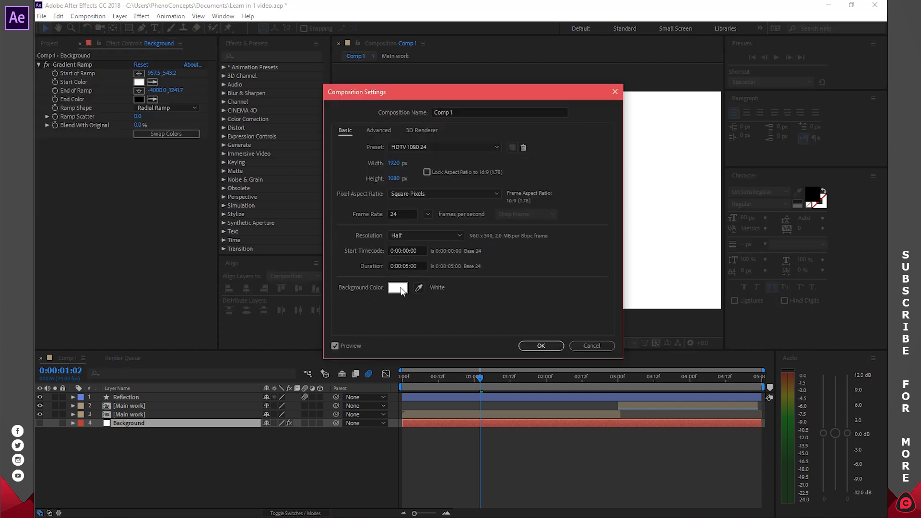
{"action": "left_click_drag", "start_coordinate": [706, 84], "coordinate": [742, 42]}
{"action": "left_click", "coordinate": [834, 44]}
{"action": "left_click", "coordinate": [573, 349]}
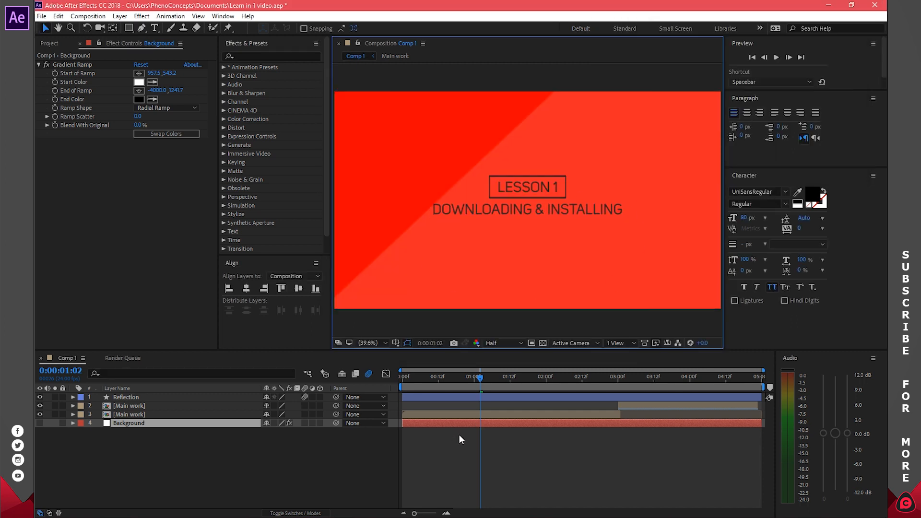
{"action": "left_click", "coordinate": [542, 344]}
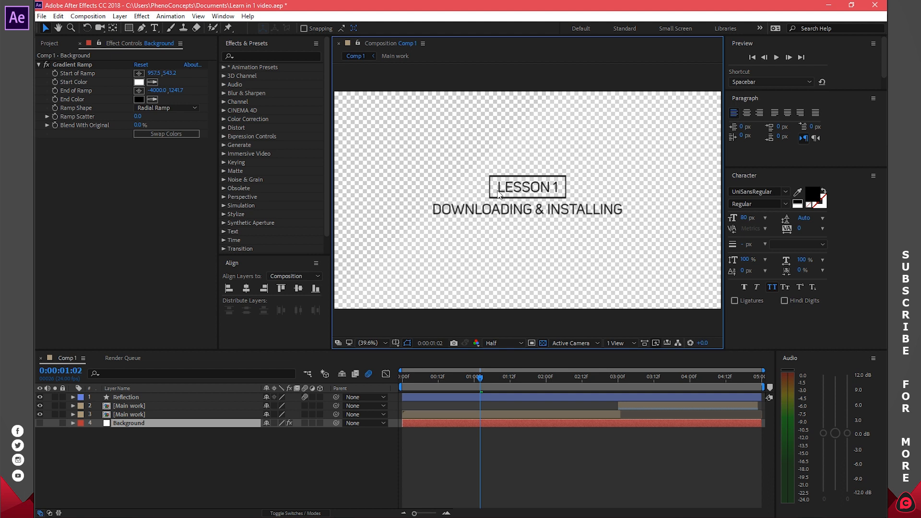
Add Comp 1 to the render queue again and set its AVI output channels to RGB + Alpha
{"action": "left_click", "coordinate": [91, 17]}
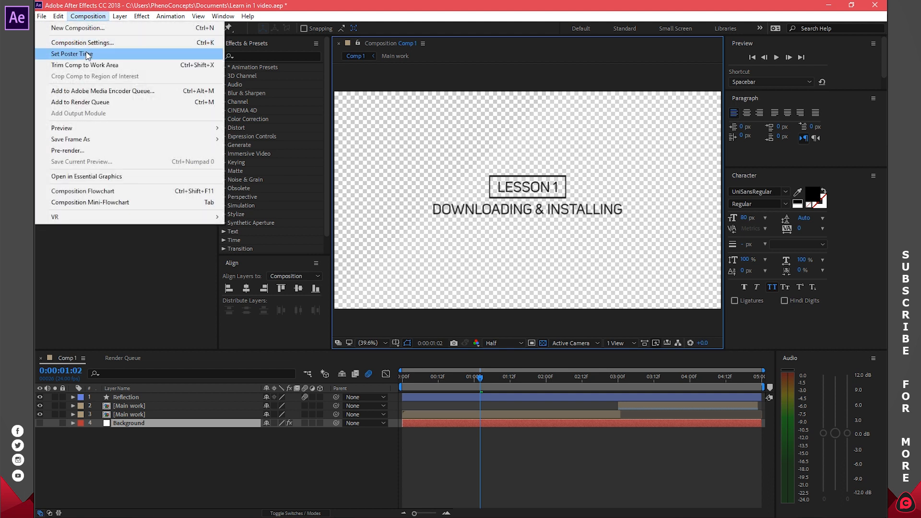
{"action": "left_click", "coordinate": [94, 102]}
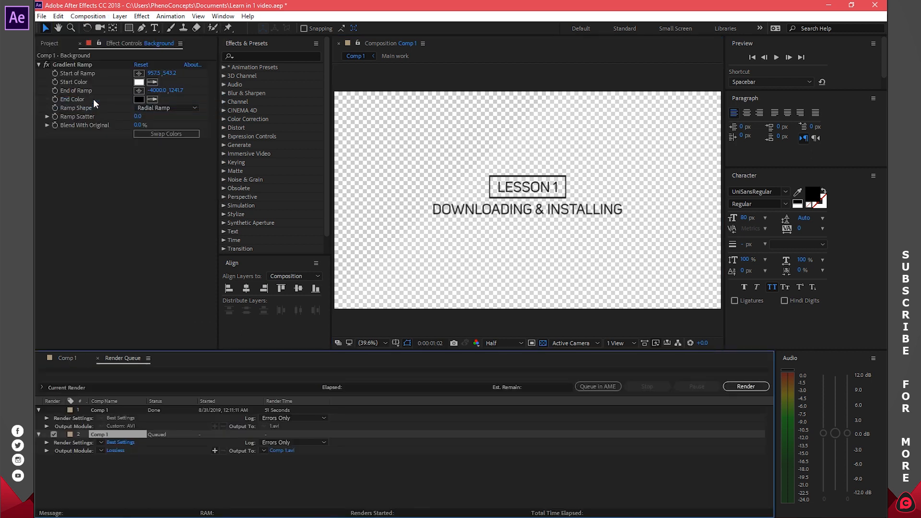
{"action": "left_click", "coordinate": [116, 451]}
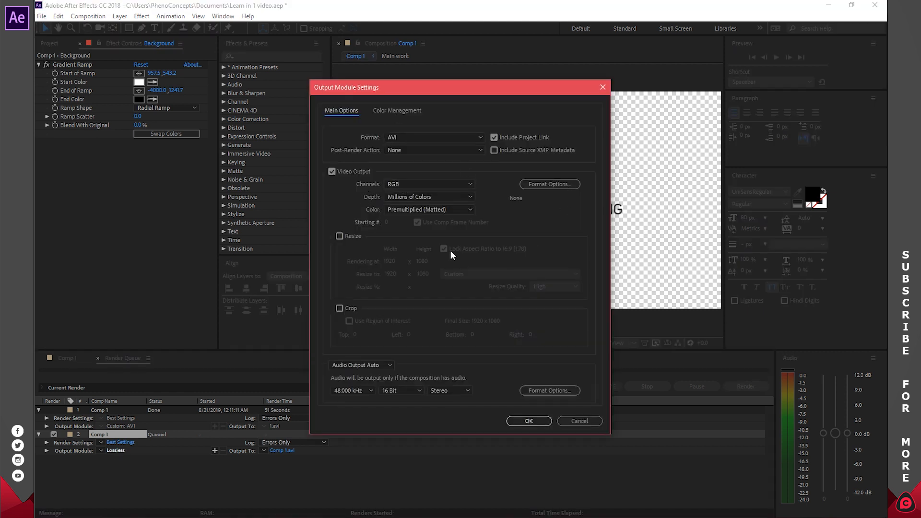
{"action": "left_click", "coordinate": [393, 184]}
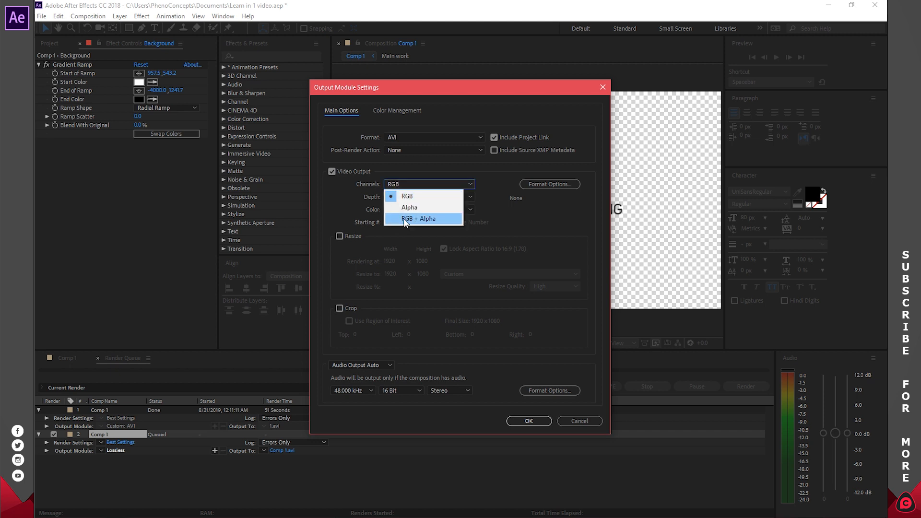
{"action": "left_click", "coordinate": [440, 219]}
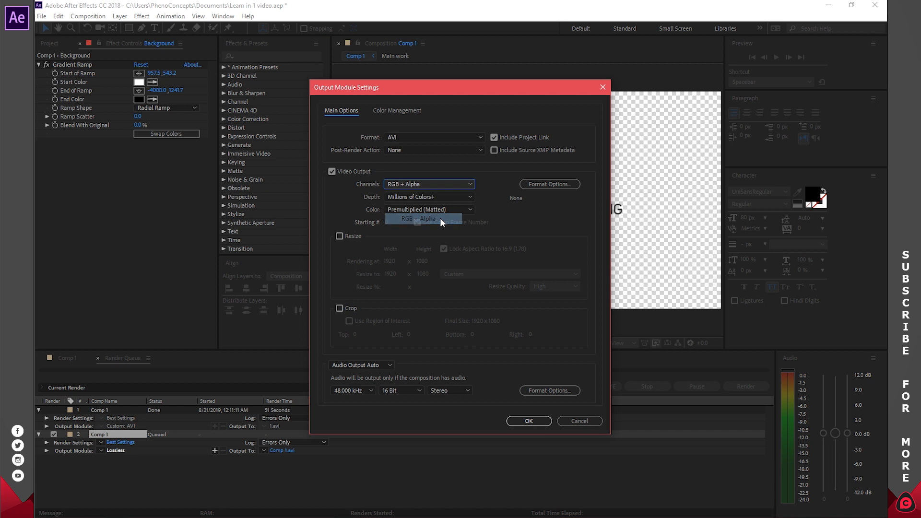
{"action": "left_click", "coordinate": [528, 421]}
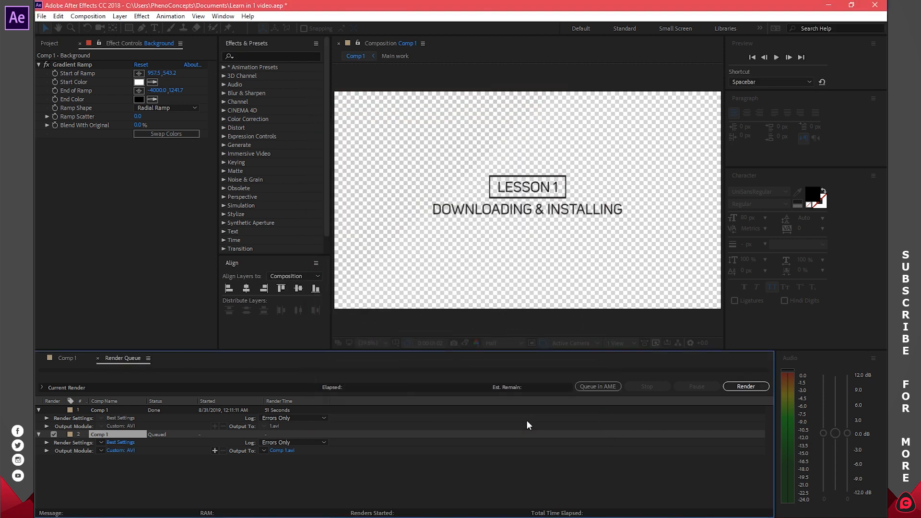
Name the transparent version's output movie "T1" in the Content Creations folder
{"action": "left_click", "coordinate": [283, 451]}
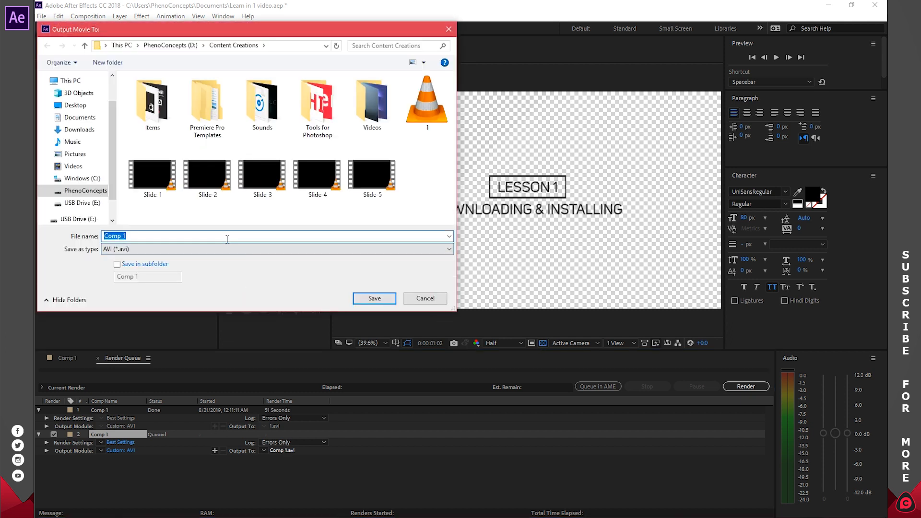
{"action": "type", "text": "p1"}
{"action": "key", "text": "BackSpace"}
{"action": "key", "text": "BackSpace"}
{"action": "type", "text": "T1"}
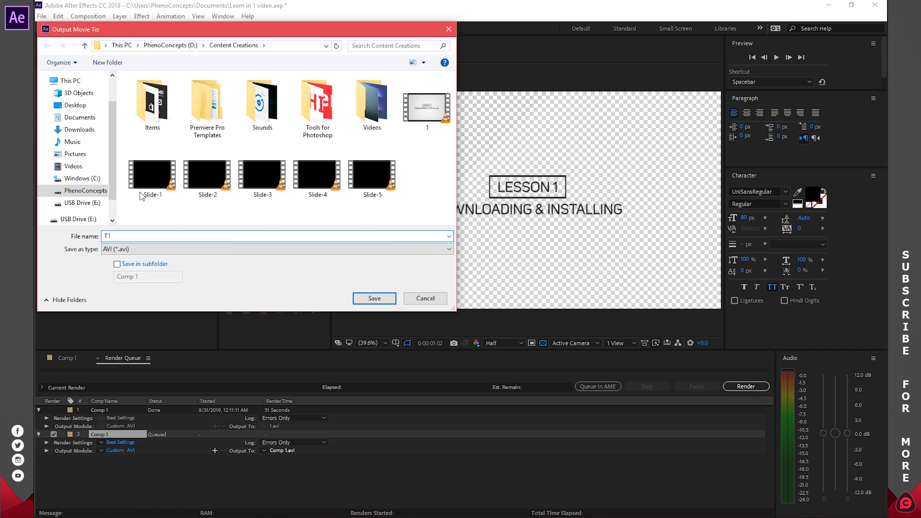
{"action": "left_click", "coordinate": [374, 298]}
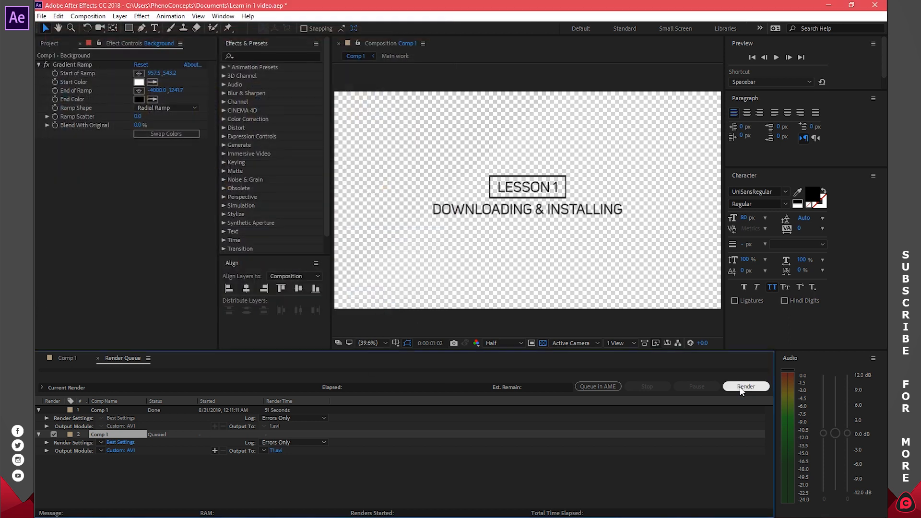
Render the queued transparent T1 movie and return to the Comp 1 timeline
{"action": "left_click", "coordinate": [739, 386]}
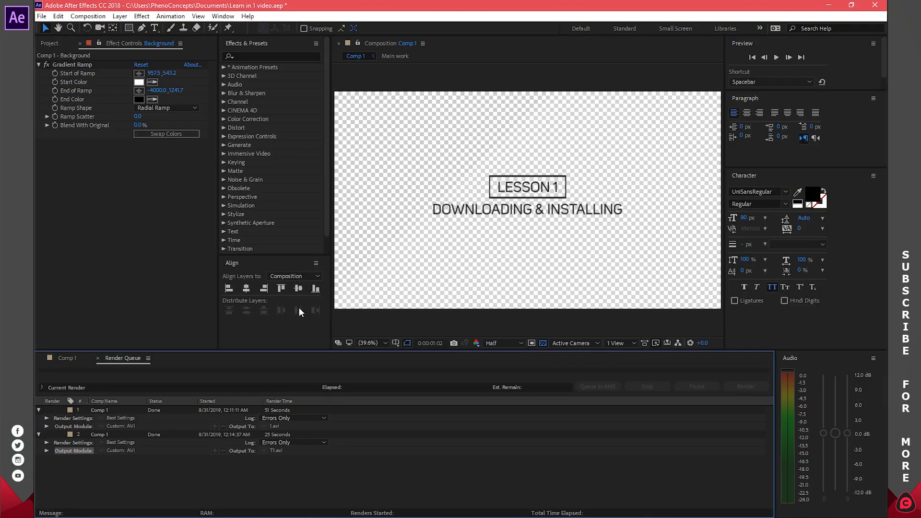
{"action": "left_click", "coordinate": [67, 359]}
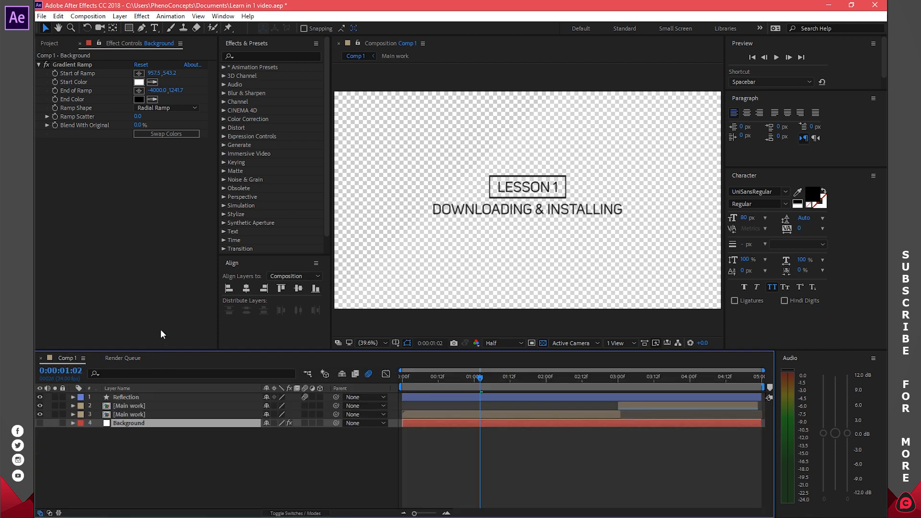
Turn off the transparency grid and make the Background layer visible again in Comp 1
{"action": "left_click", "coordinate": [217, 447]}
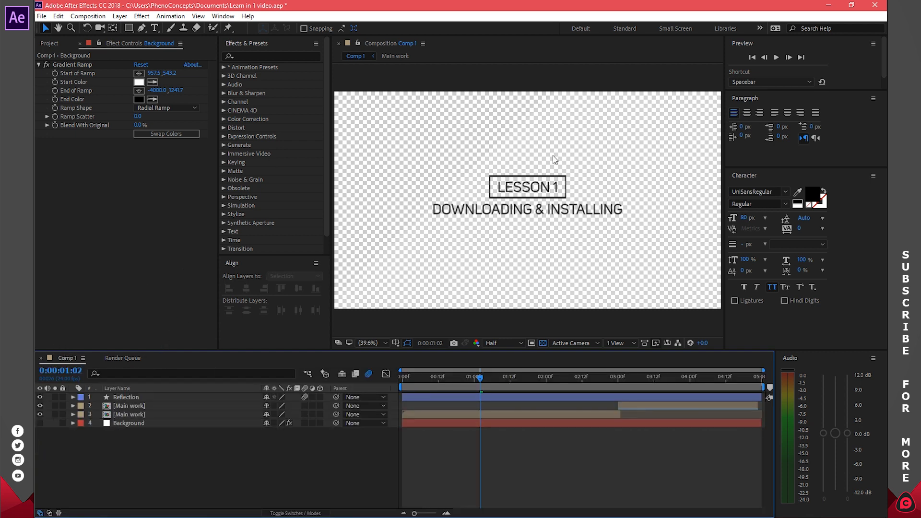
{"action": "left_click", "coordinate": [542, 343]}
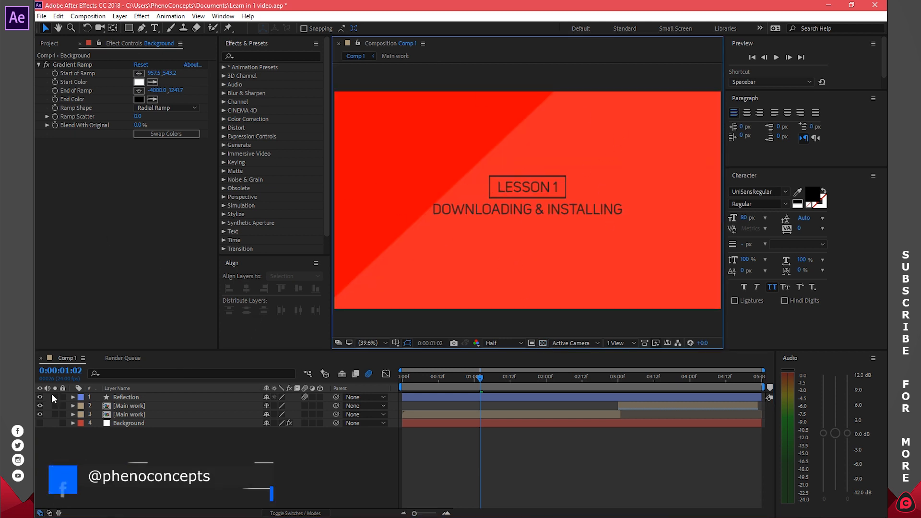
{"action": "left_click", "coordinate": [40, 423]}
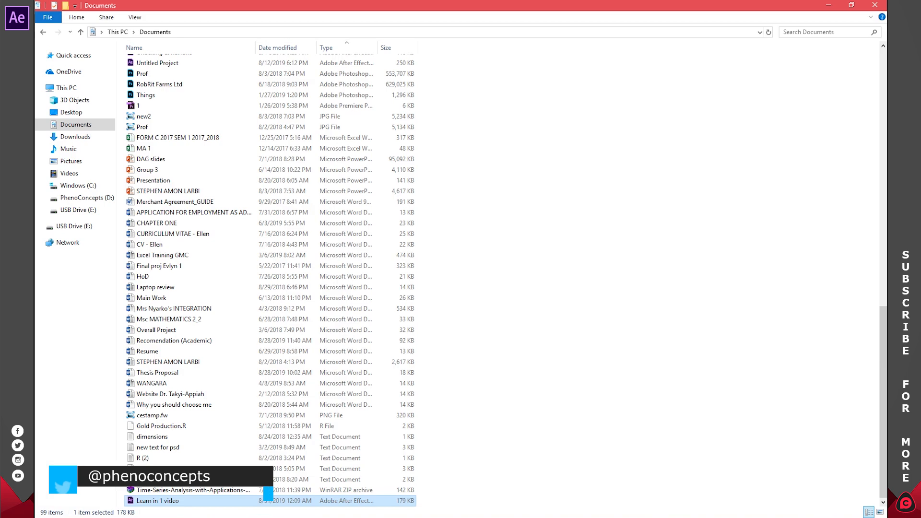
Switch to File Explorer, open the Content Creations folder on drive D:, and check the file properties of rendered movie "1"
{"action": "left_click", "coordinate": [86, 197]}
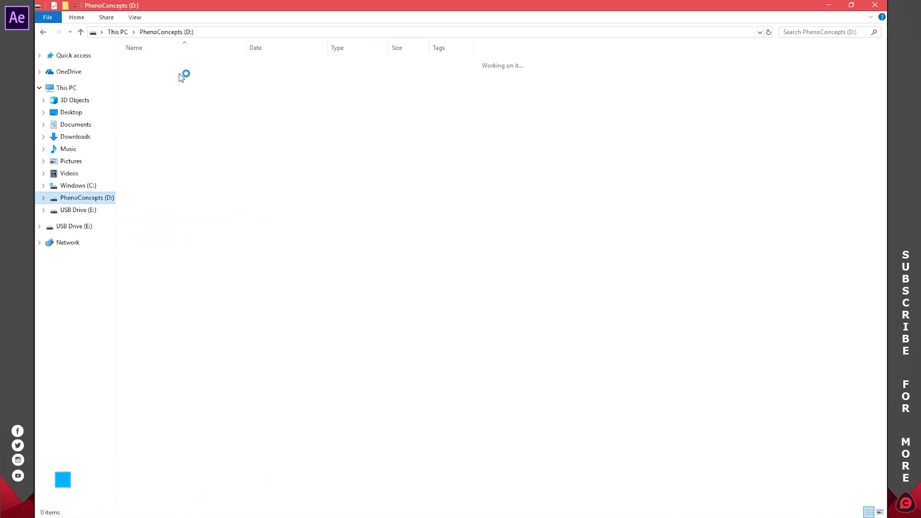
{"action": "double_click", "coordinate": [163, 63]}
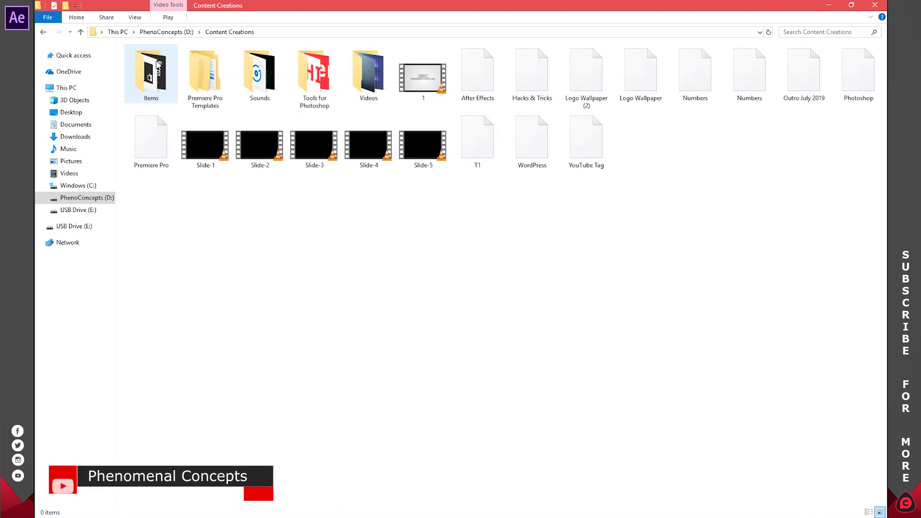
{"action": "left_click", "coordinate": [410, 82]}
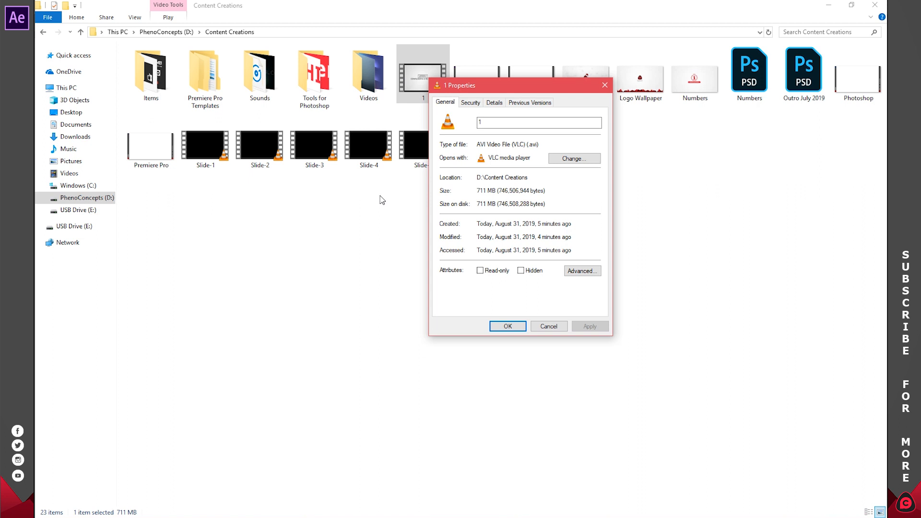
{"action": "left_click", "coordinate": [518, 326]}
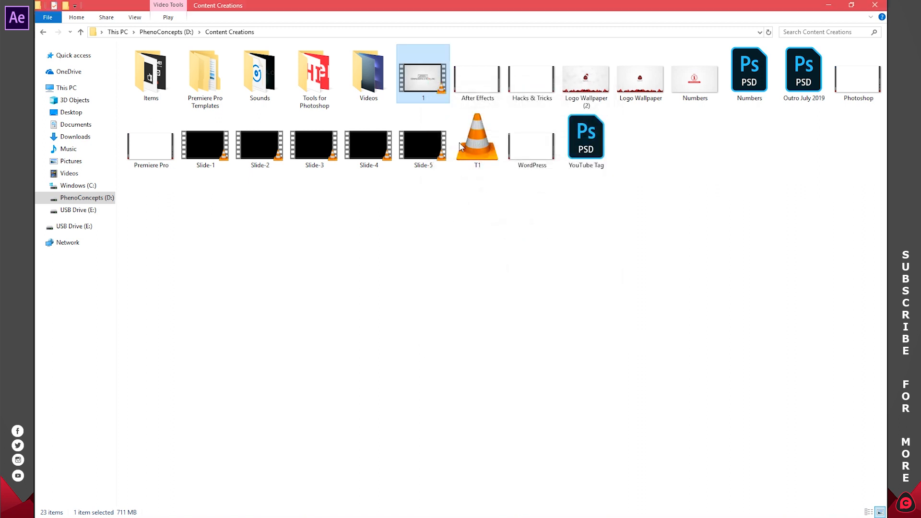
Check the file properties of the transparent movie "T1" to compare its size
{"action": "left_click", "coordinate": [477, 156]}
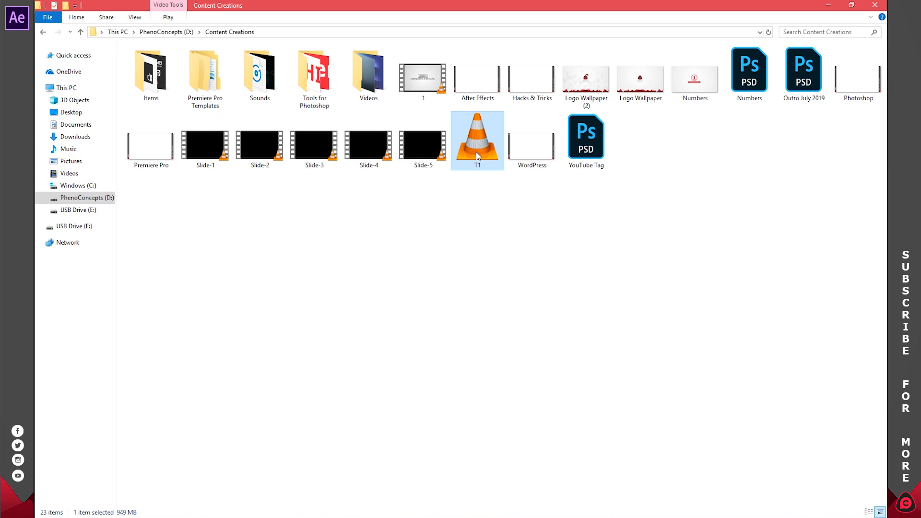
{"action": "key", "text": "alt+Return"}
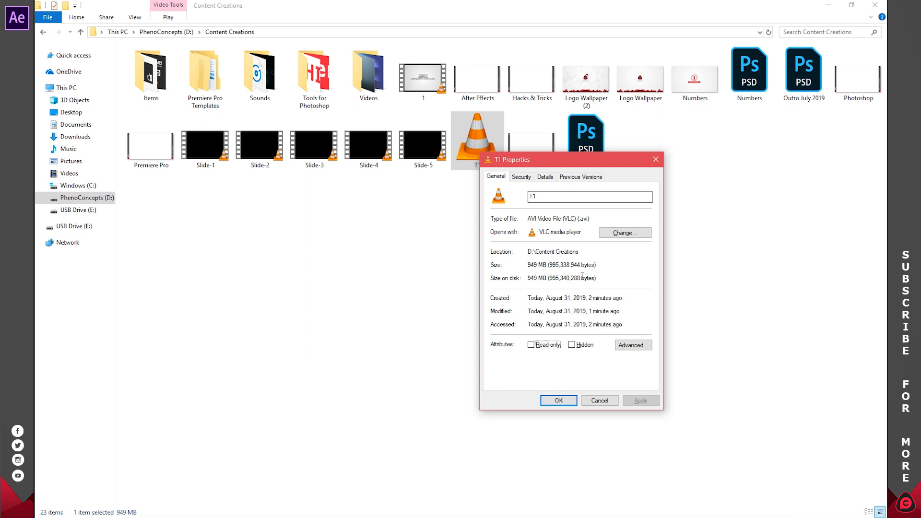
{"action": "left_click", "coordinate": [605, 403]}
{"action": "left_click", "coordinate": [565, 270]}
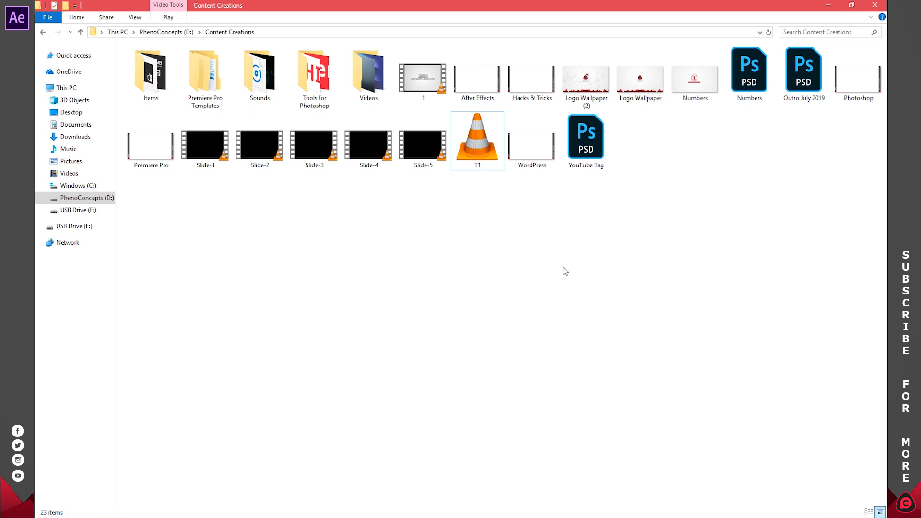
{"action": "left_click", "coordinate": [477, 139]}
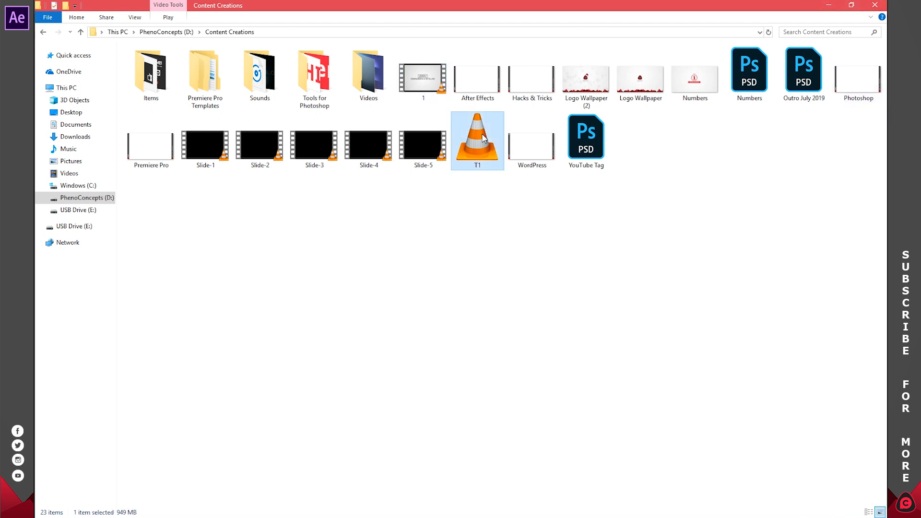
Return to After Effects, export Comp 1 to the Adobe Media Encoder queue, and start encoding it there
{"action": "left_click", "coordinate": [828, 5]}
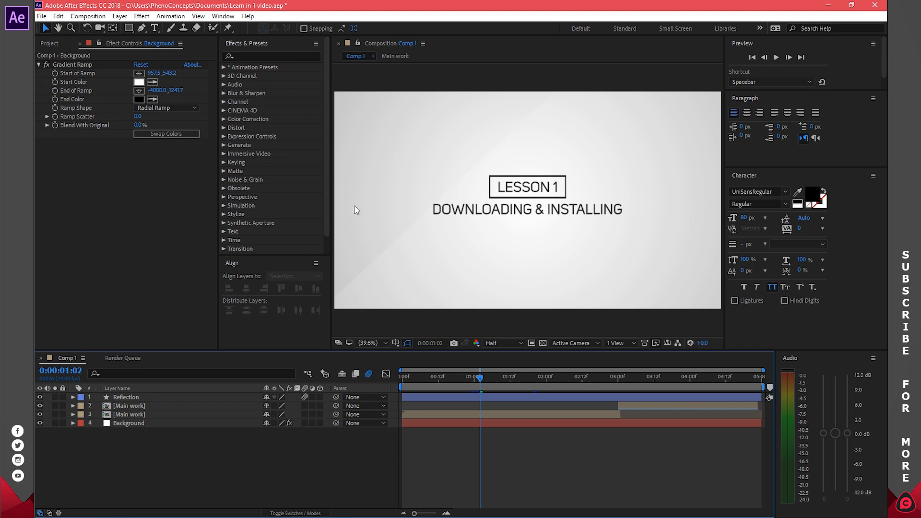
{"action": "left_click", "coordinate": [42, 16]}
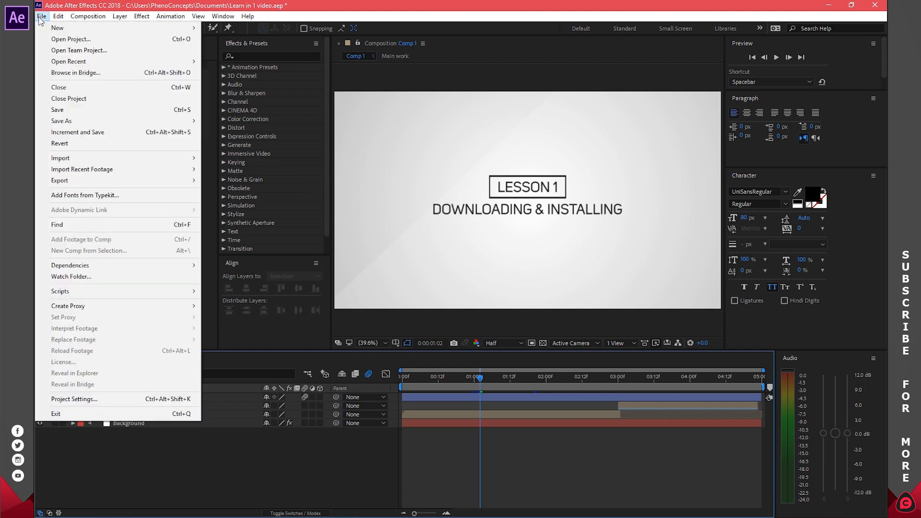
{"action": "mouse_move", "coordinate": [141, 182]}
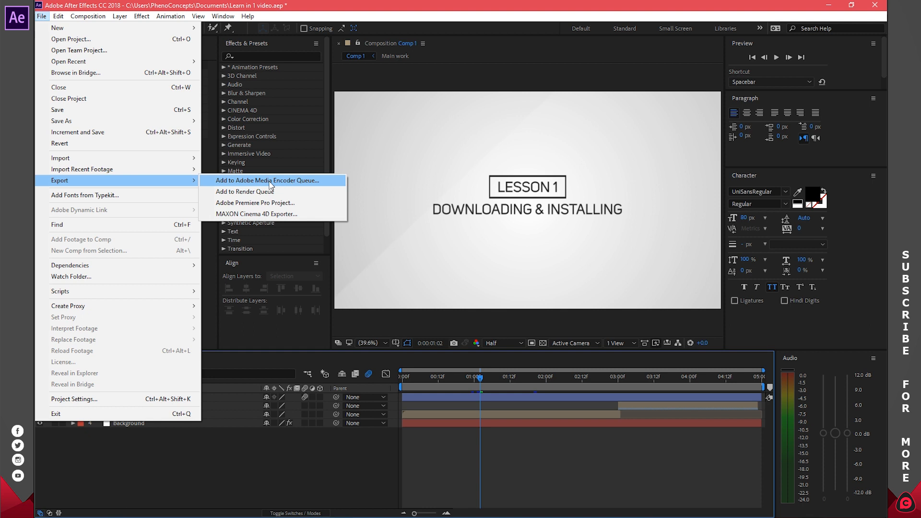
{"action": "left_click", "coordinate": [312, 181]}
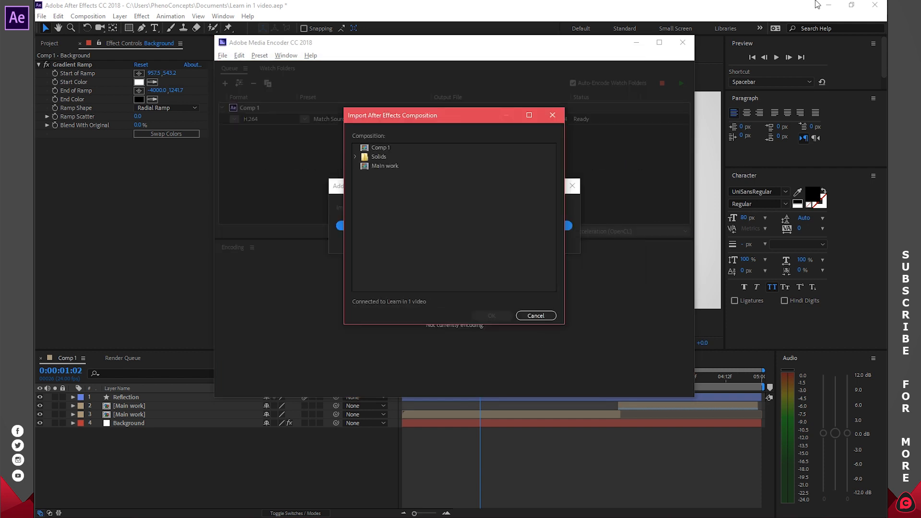
{"action": "left_click", "coordinate": [682, 84]}
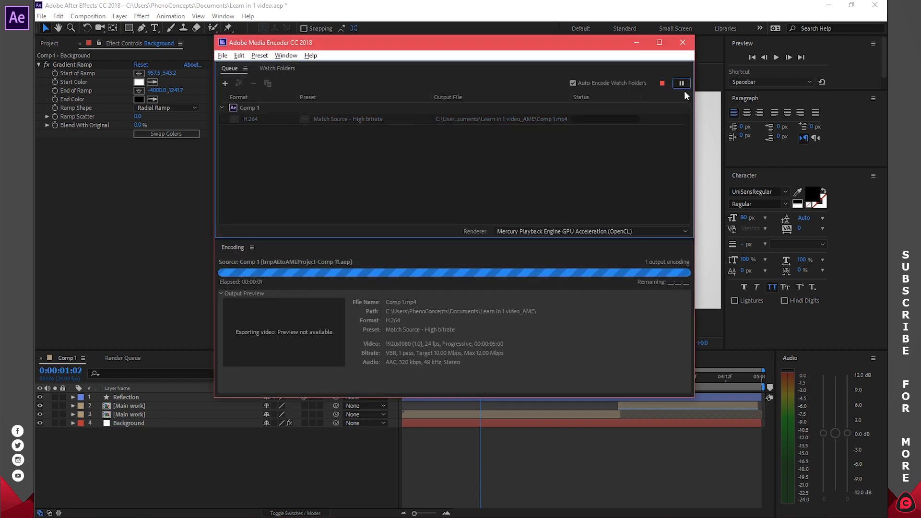